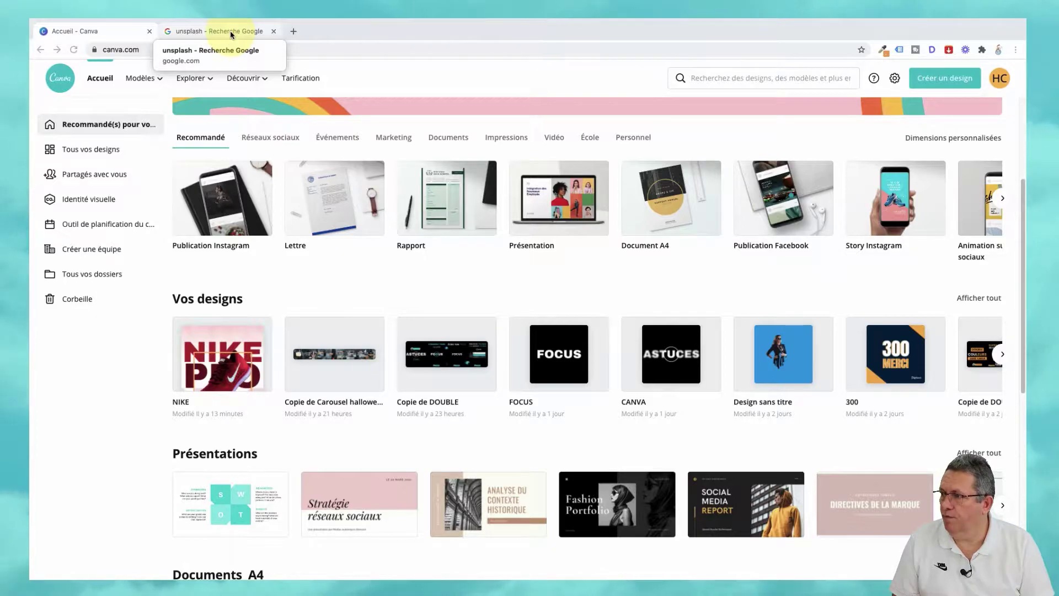
- Open the Unsplash website from the Google search results and look over its home page photos
left_click(231, 31)
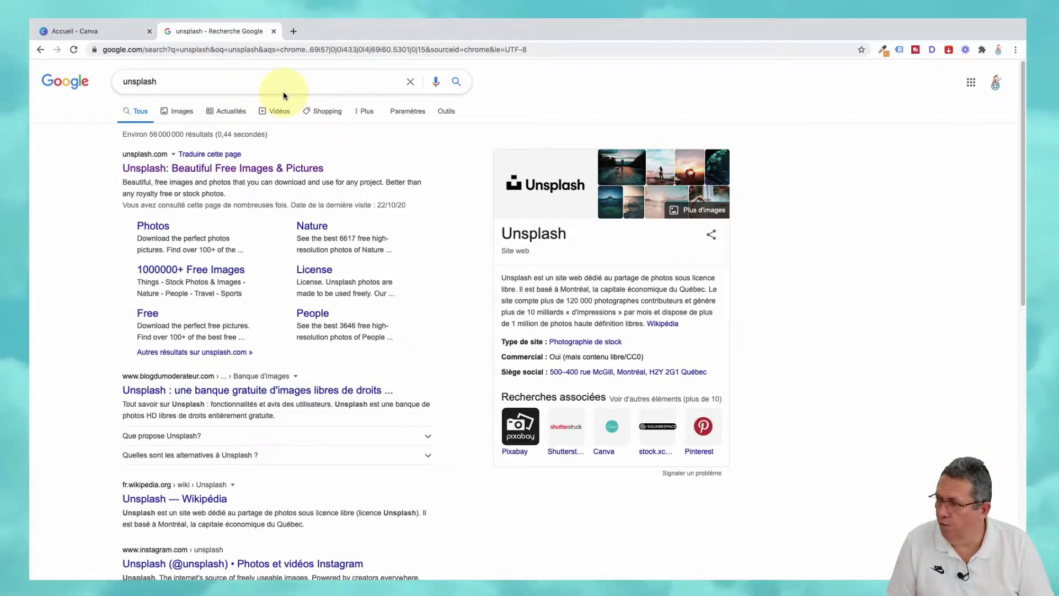
left_click(295, 175)
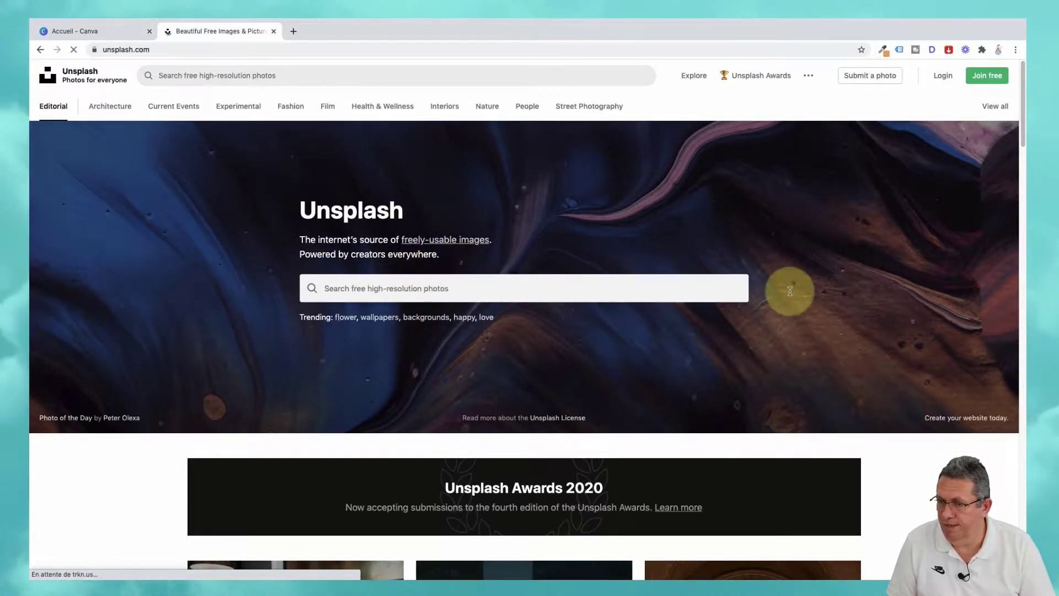
scroll(977, 327, "down", 6)
scroll(975, 326, "down", 7)
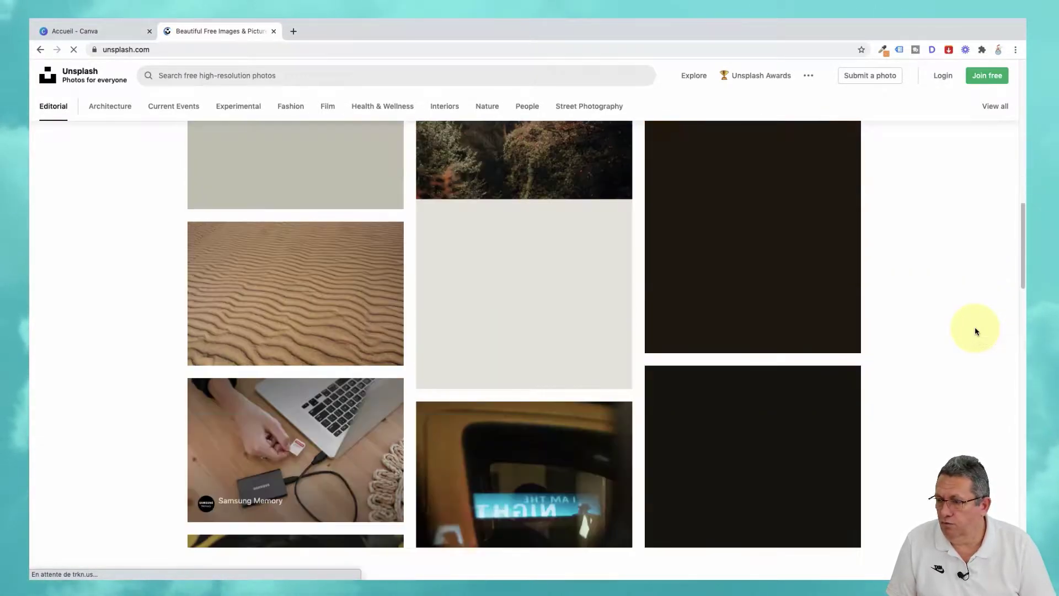
scroll(975, 328, "up", 15)
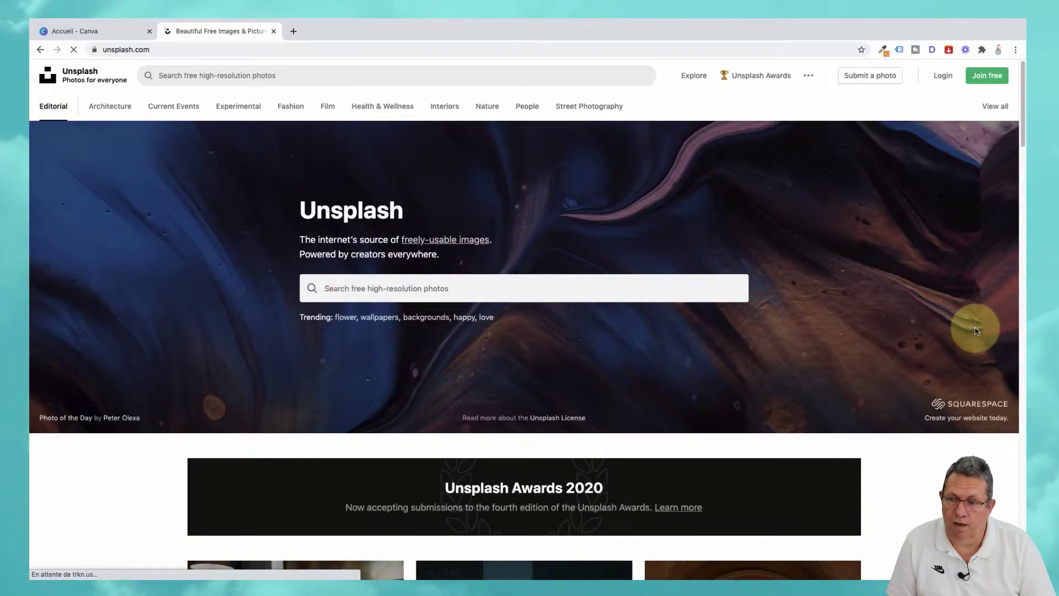
- Search Unsplash for Nike photos and view the red sneaker on a red background
left_click(336, 286)
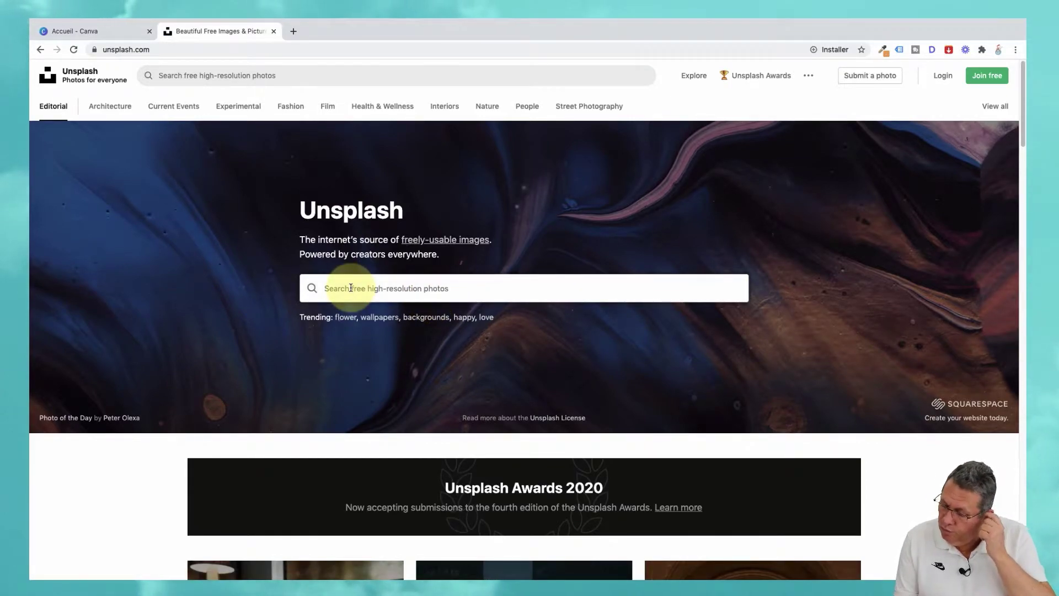
type("Nike")
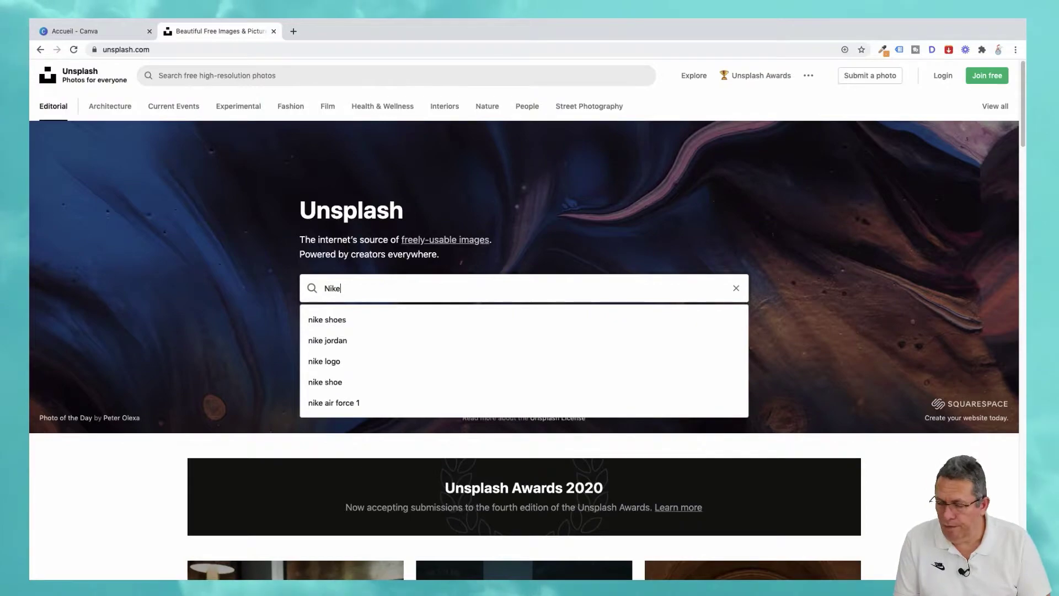
key("Return")
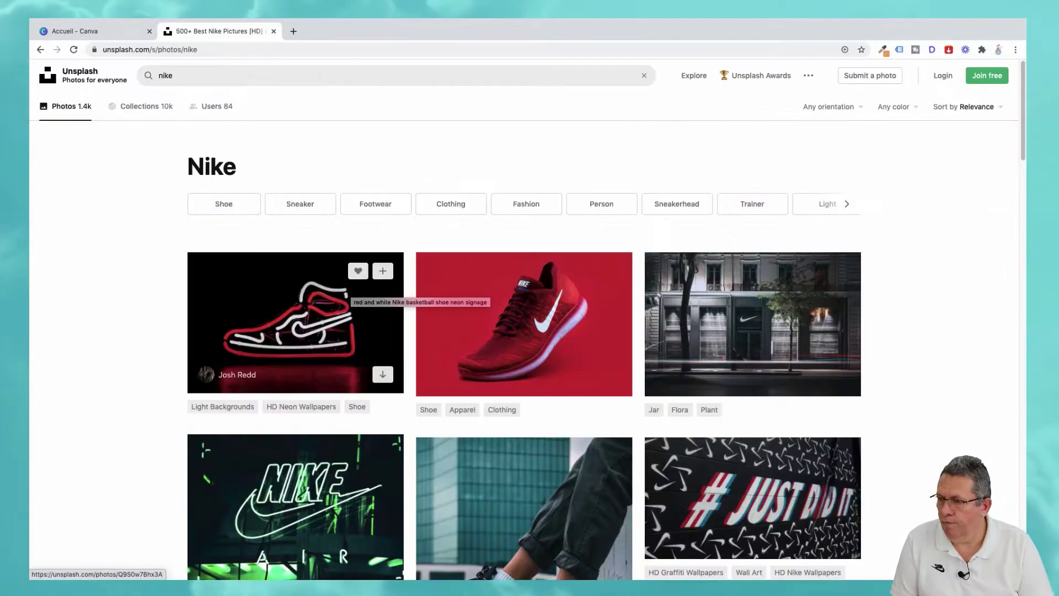
left_click(529, 326)
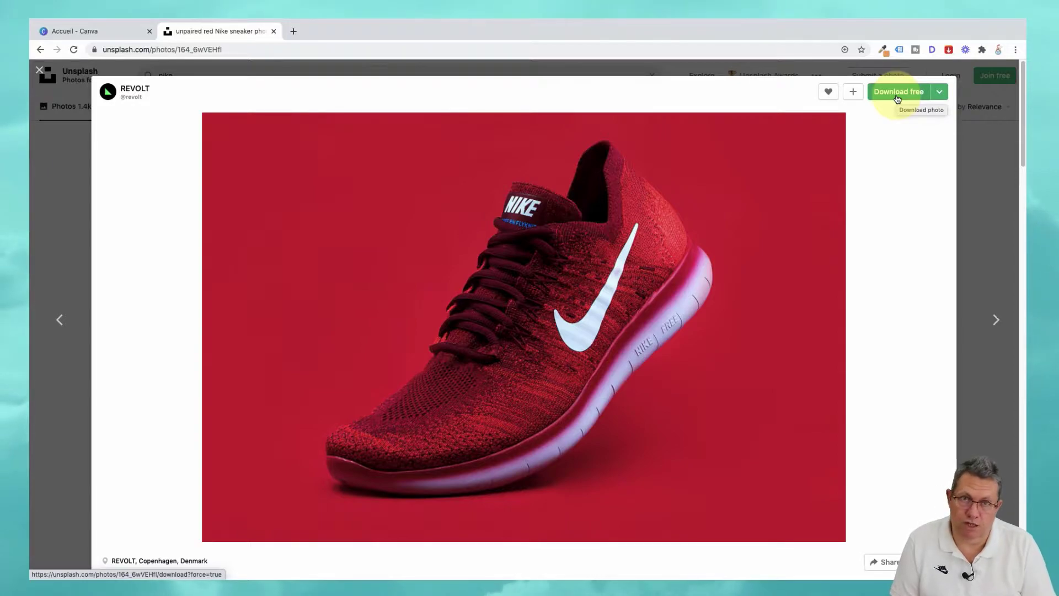
left_click(970, 201)
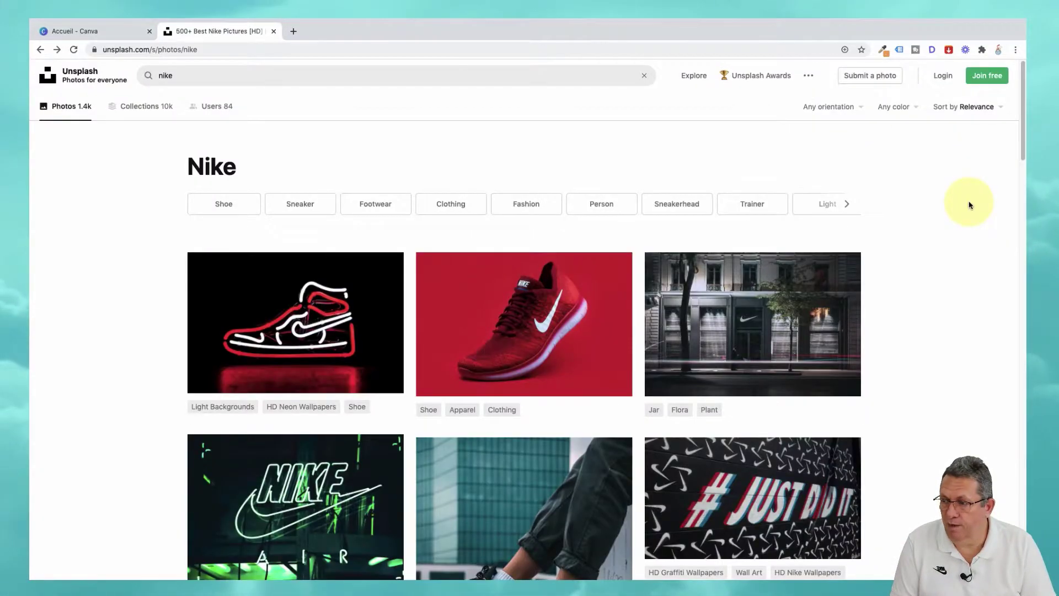
- Switch to Canva and set up a custom-size design with width 1080 and height 1350
left_click(116, 34)
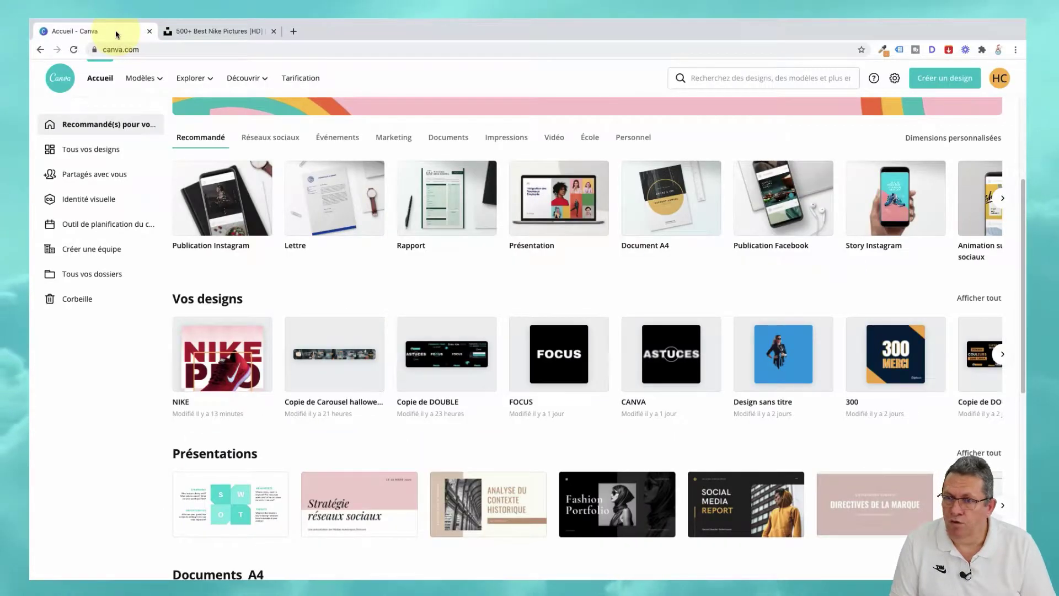
left_click(948, 84)
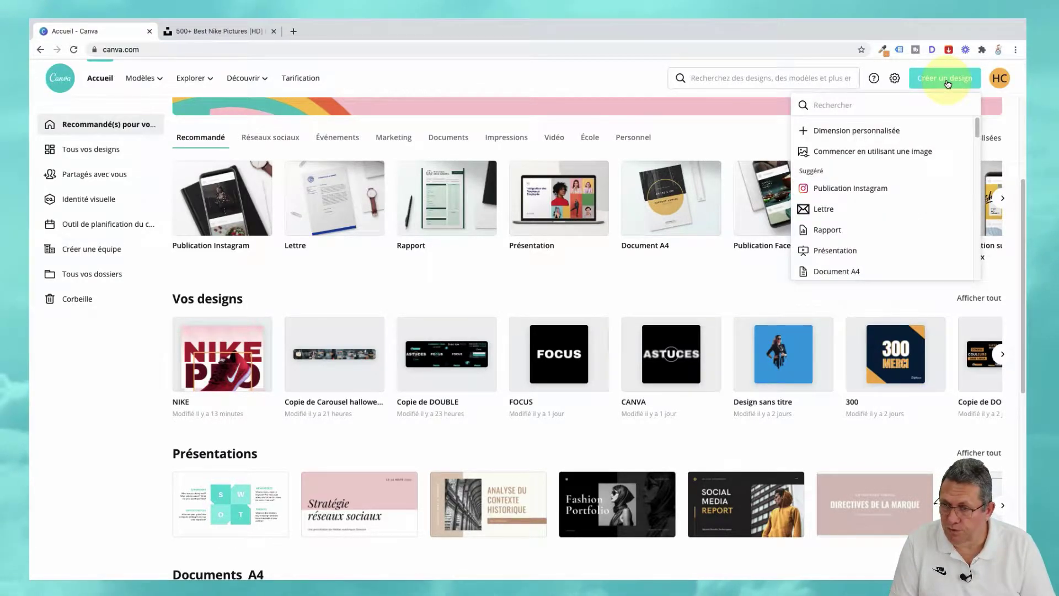
left_click(854, 131)
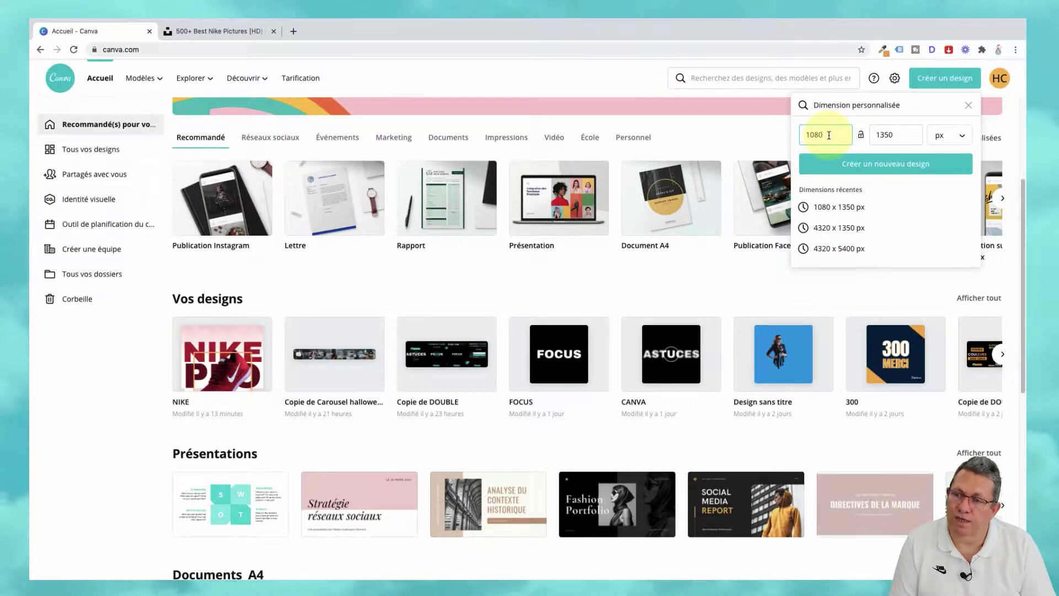
left_click_drag(921, 135, 874, 134)
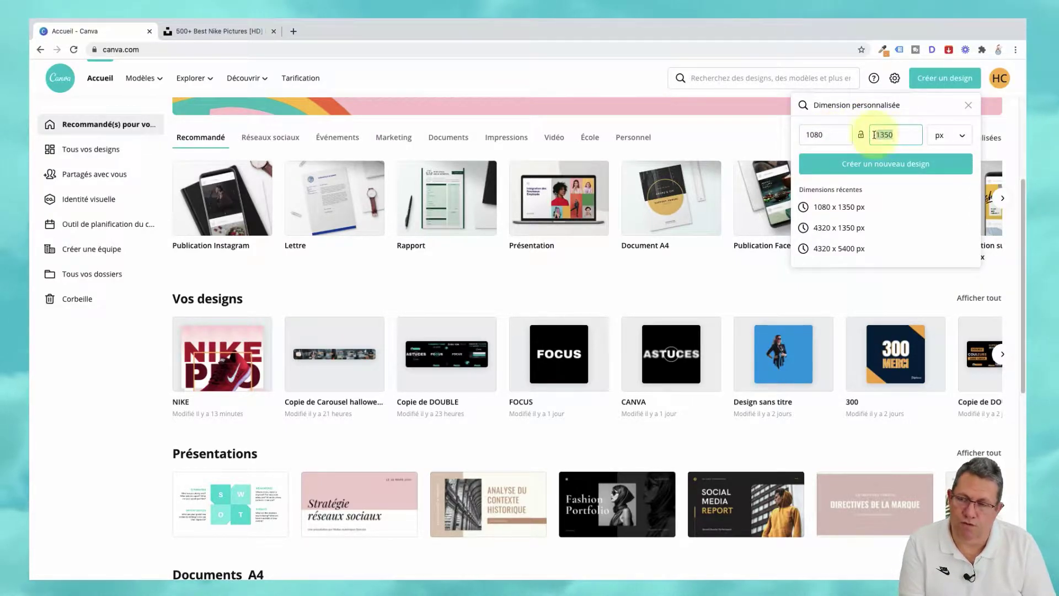
key("BackSpace")
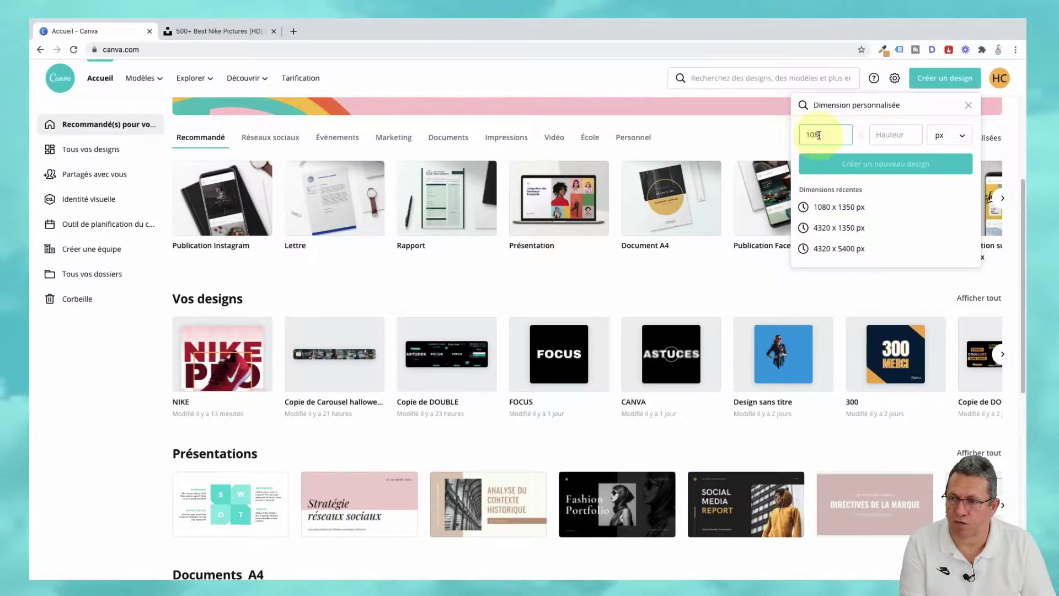
key("BackSpace")
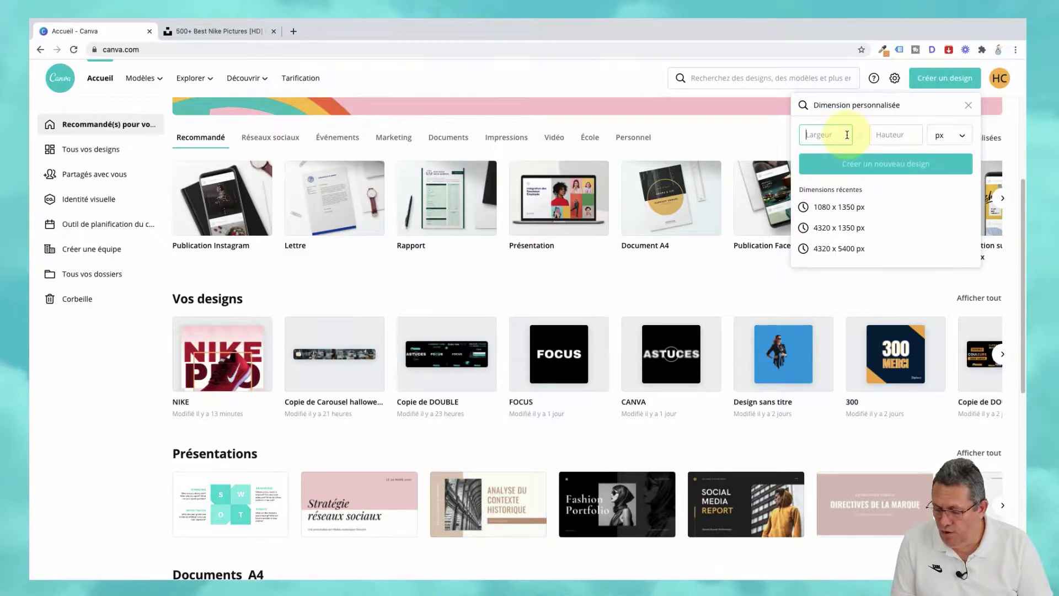
type("1080")
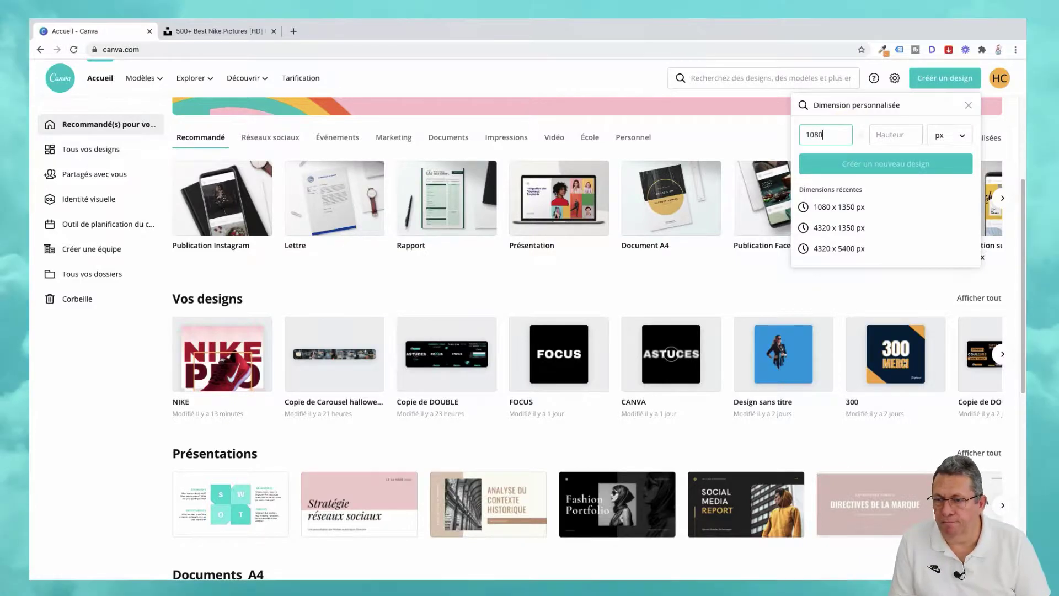
left_click(887, 133)
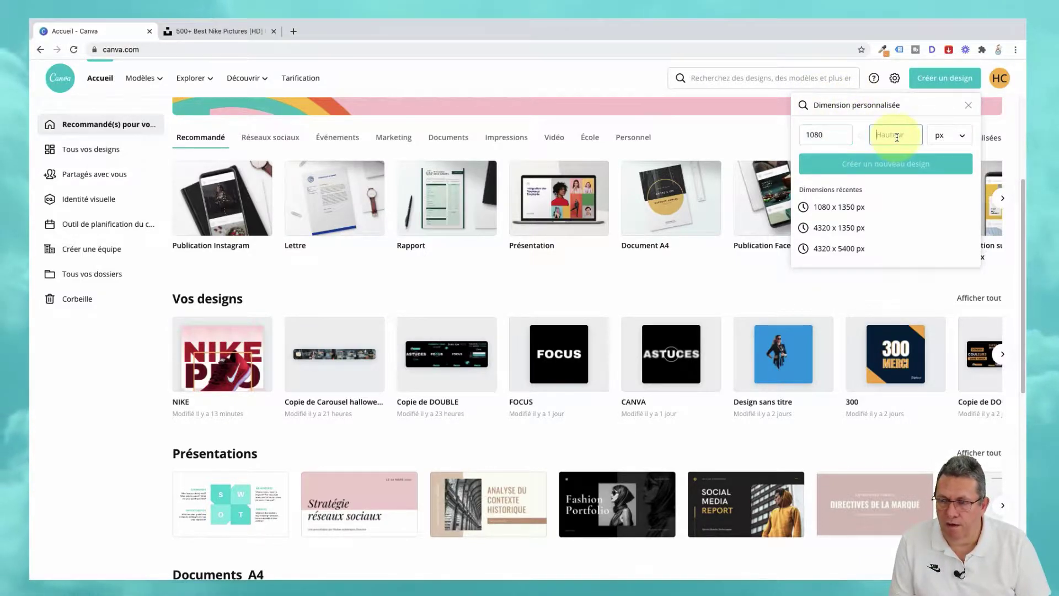
type("13")
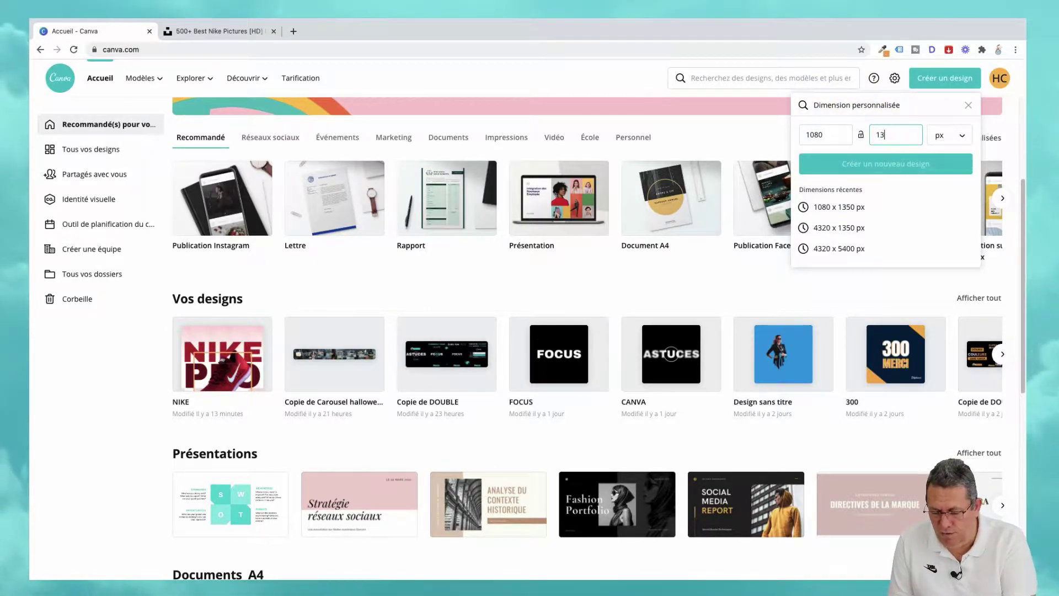
type("50")
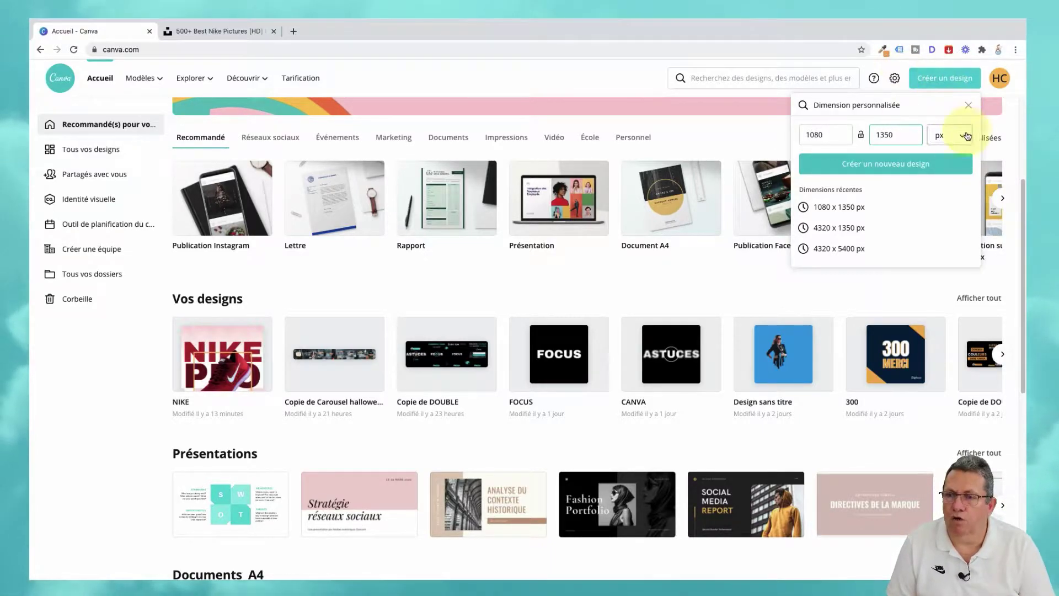
- Keep pixels as the size unit and create the new custom-size design
left_click(885, 167)
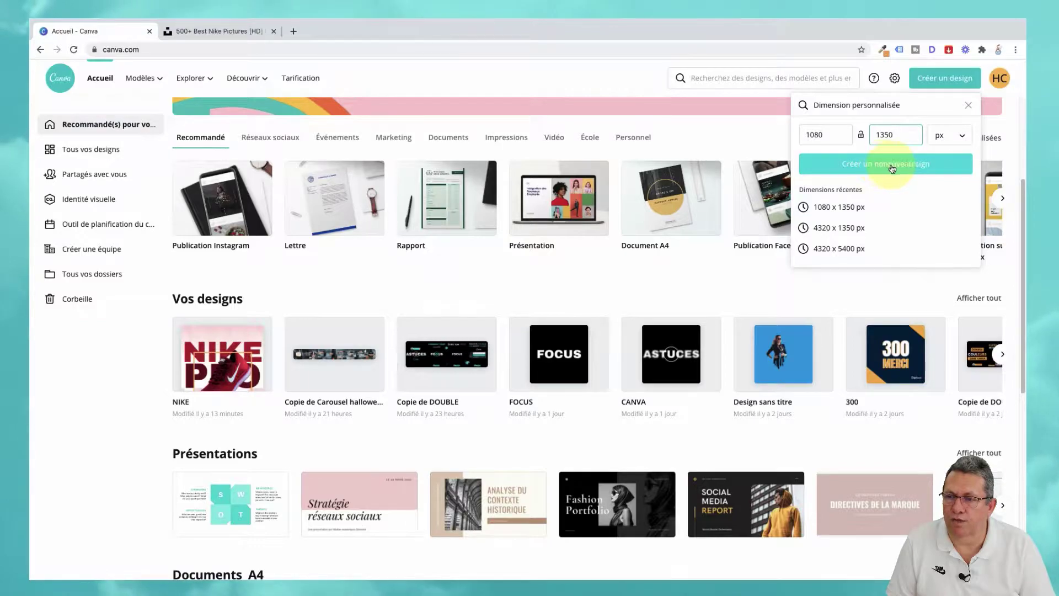
left_click(959, 140)
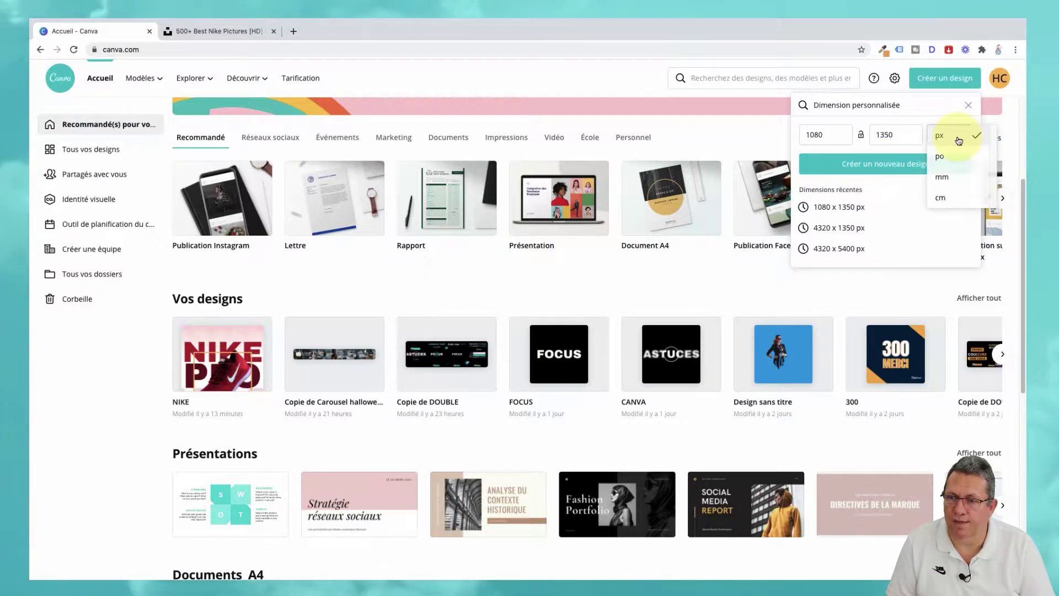
left_click(950, 139)
left_click(875, 167)
left_click(875, 165)
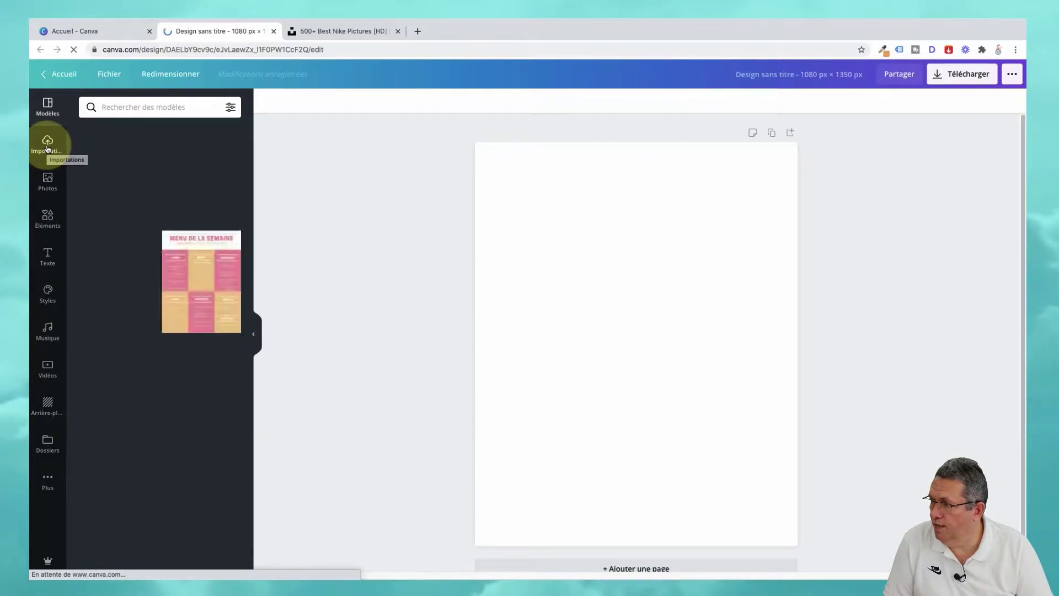
- Add the uploaded red Nike sneaker photo to the blank page and remove its background
left_click(47, 144)
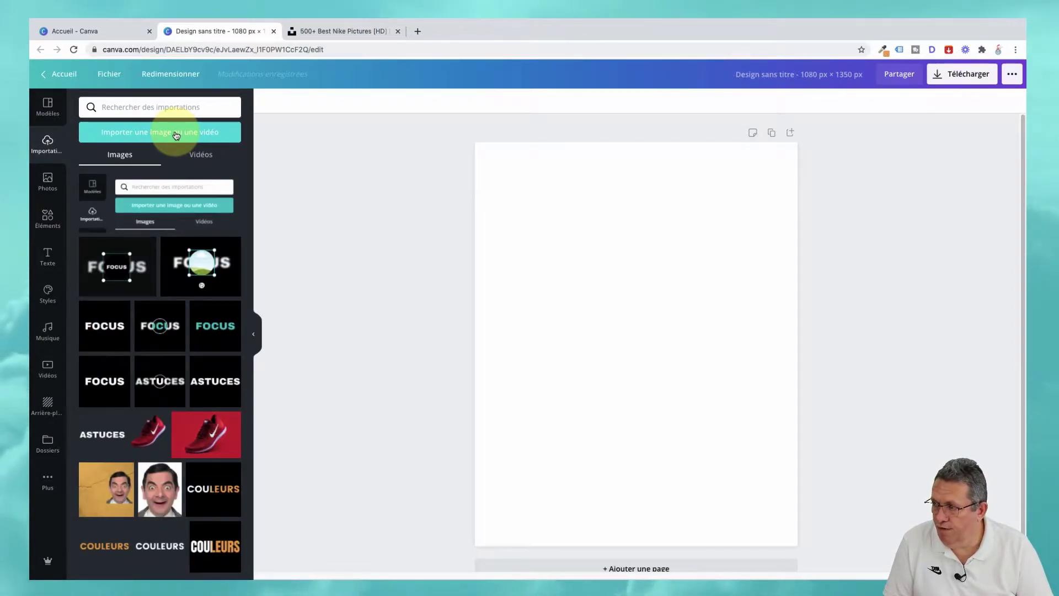
left_click(209, 442)
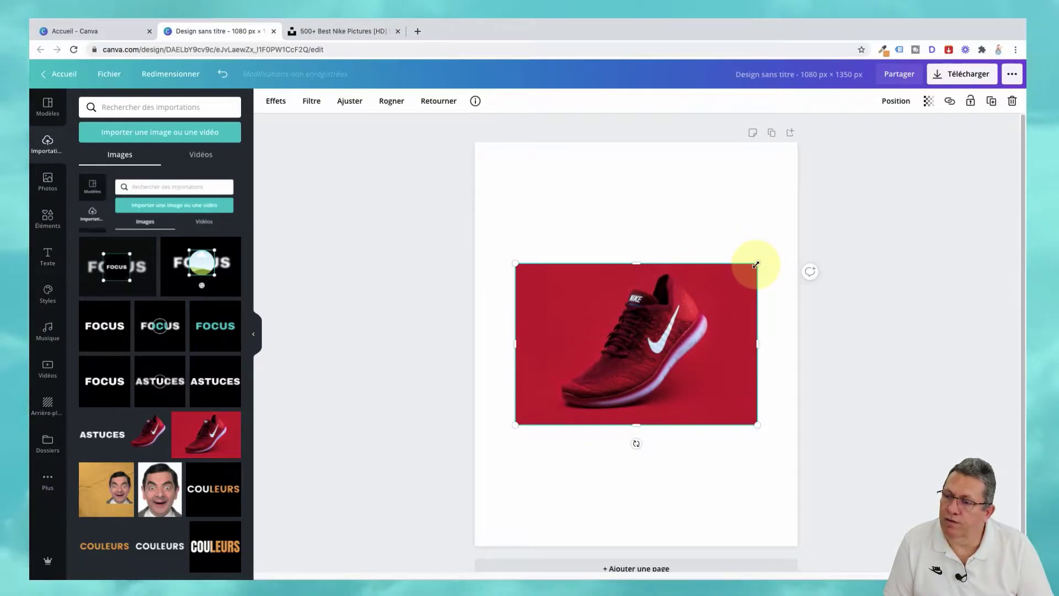
left_click(279, 101)
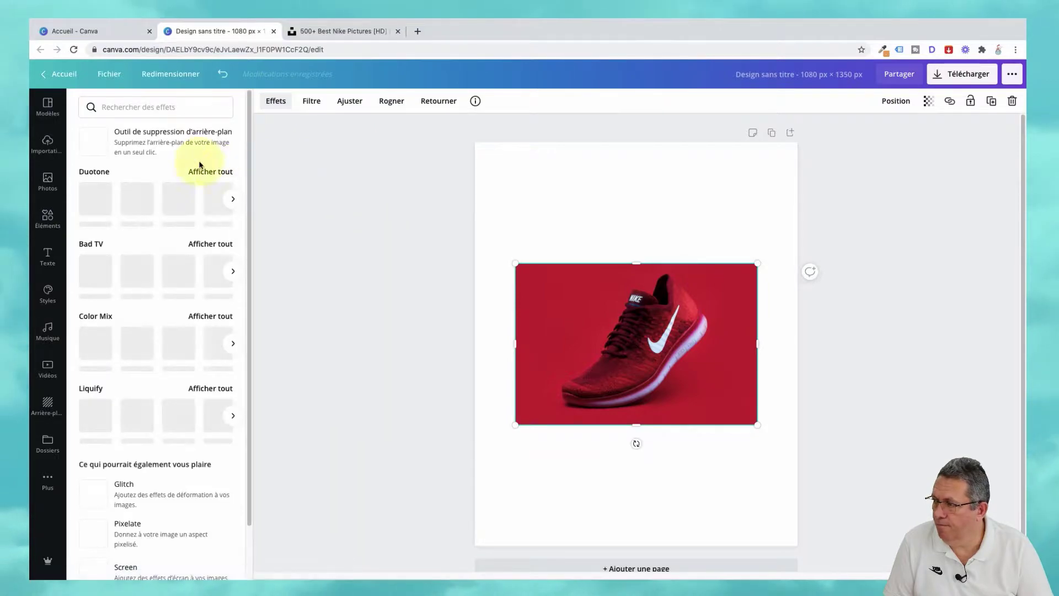
left_click(133, 135)
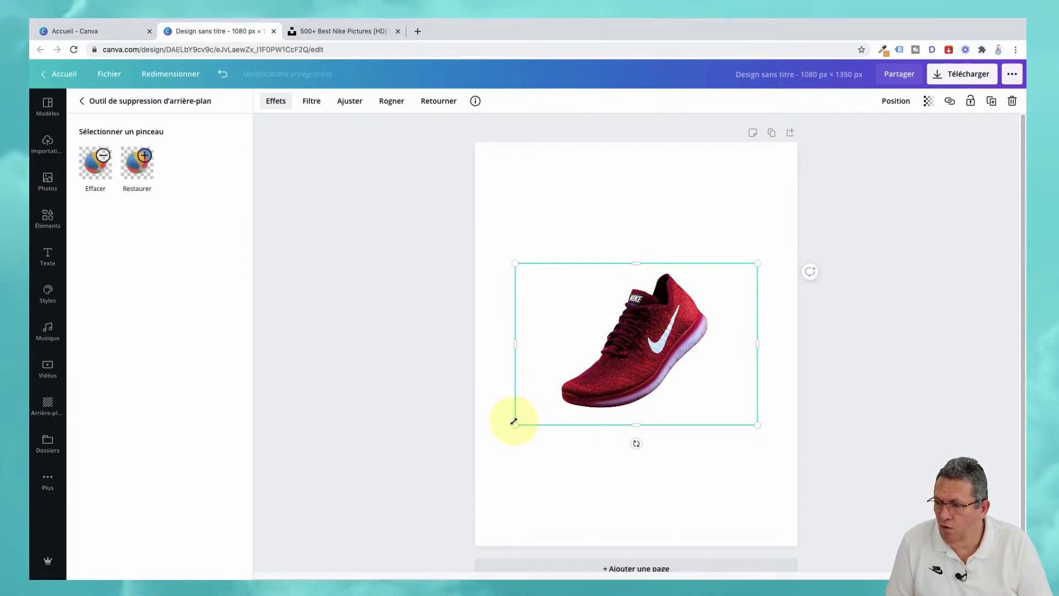
- Enlarge the sneaker cutout so the shoe spans most of the page width, and deselect it
left_click_drag(513, 424, 425, 475)
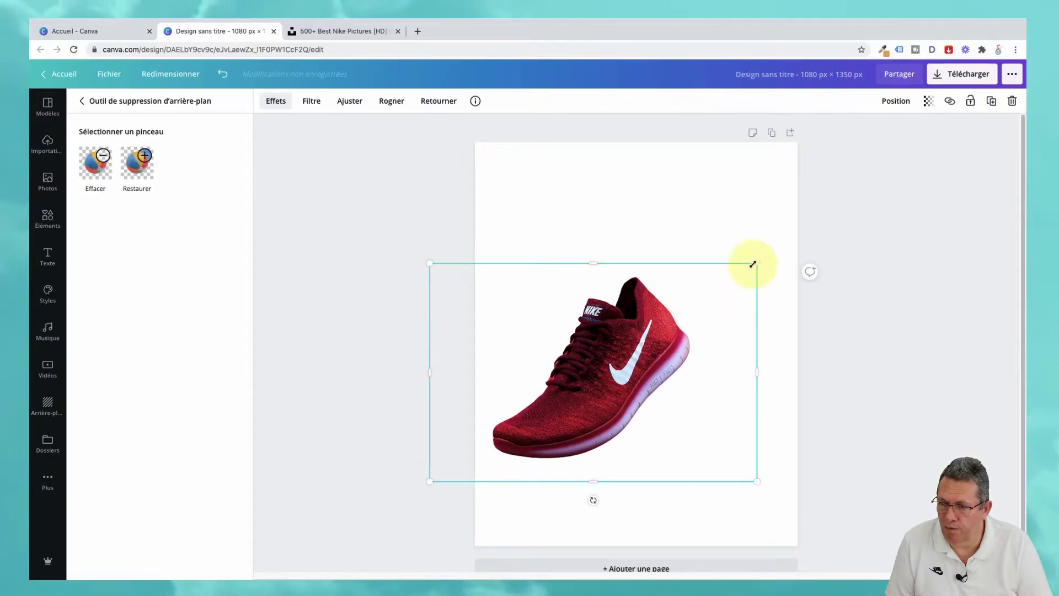
left_click_drag(757, 264, 818, 222)
key("Escape")
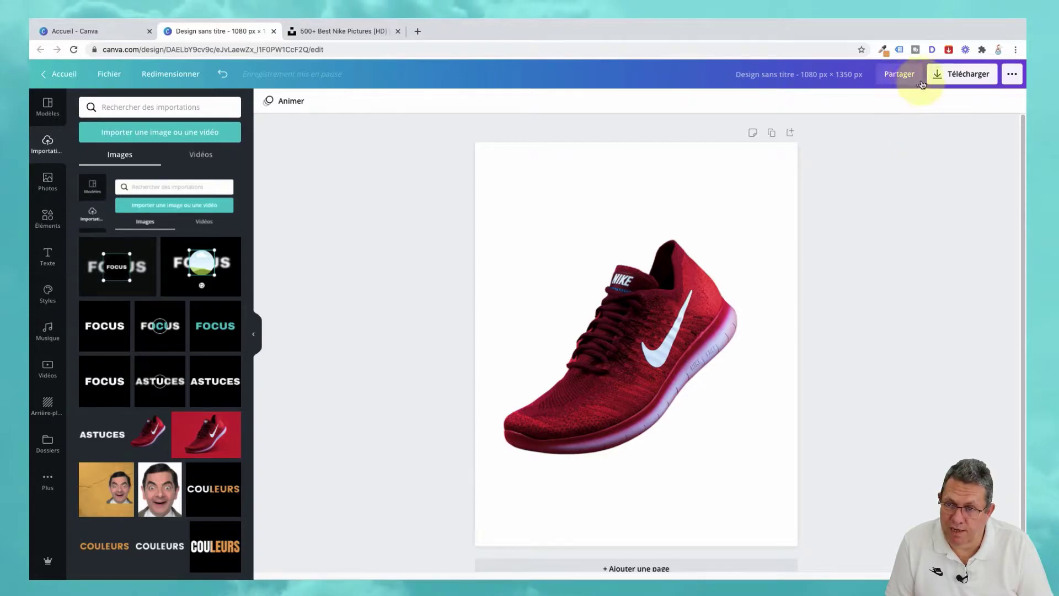
- Download the design as a PNG with a transparent background and close the download options
left_click(953, 74)
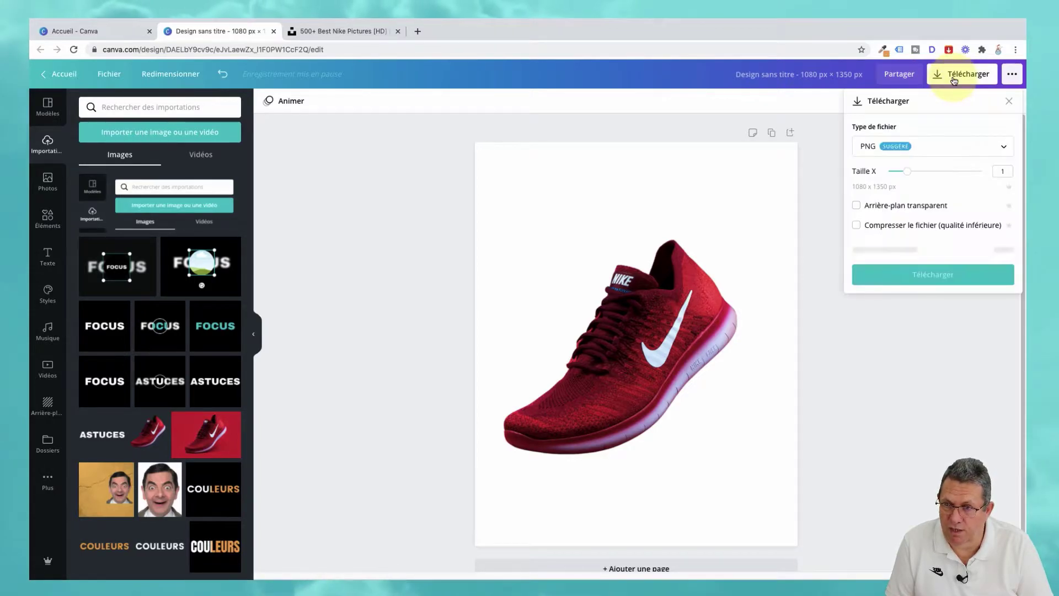
left_click(857, 207)
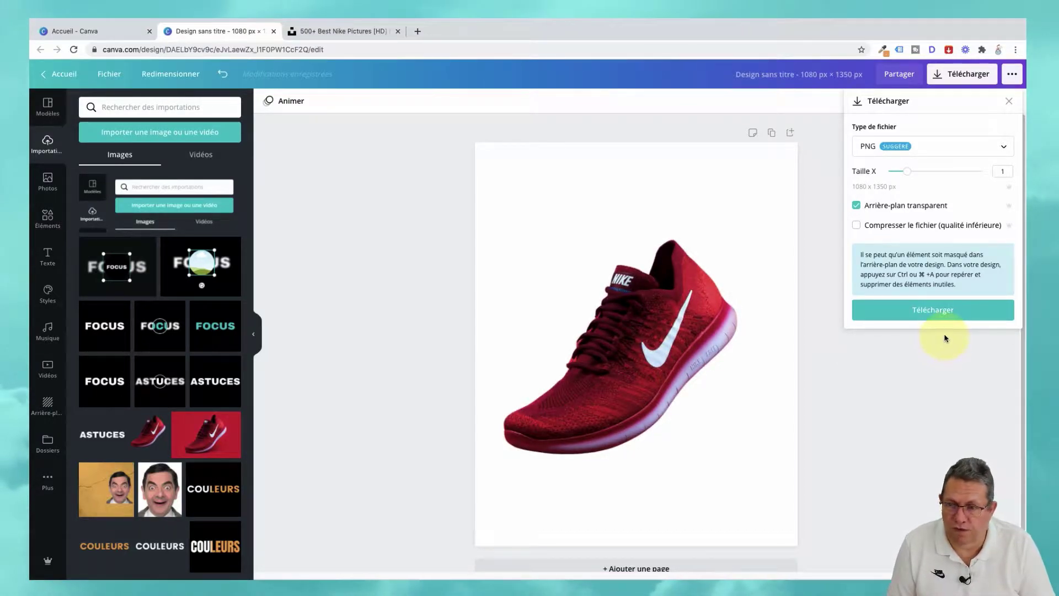
left_click(937, 315)
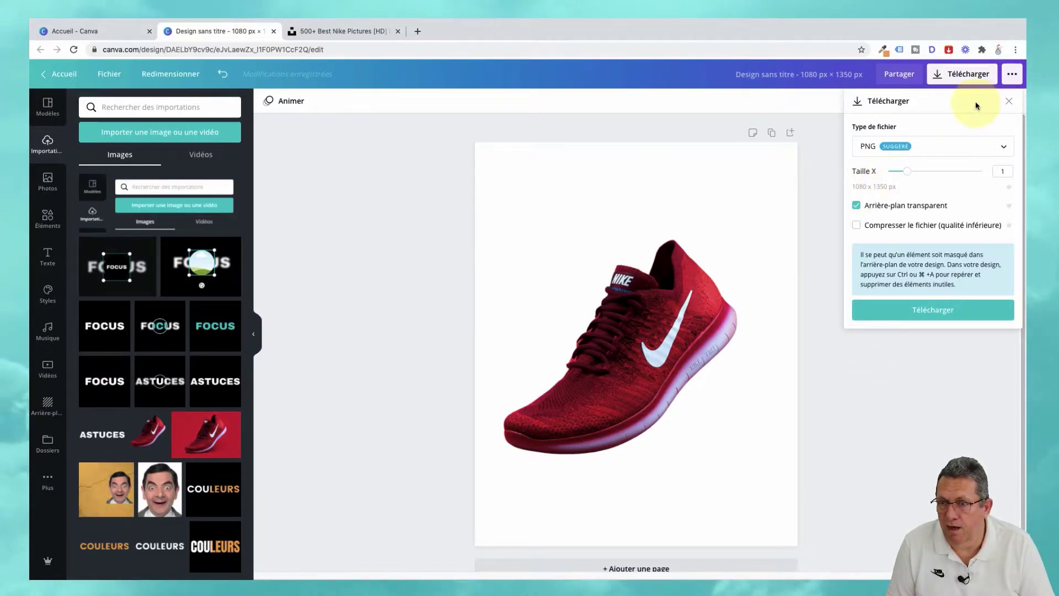
left_click(1009, 103)
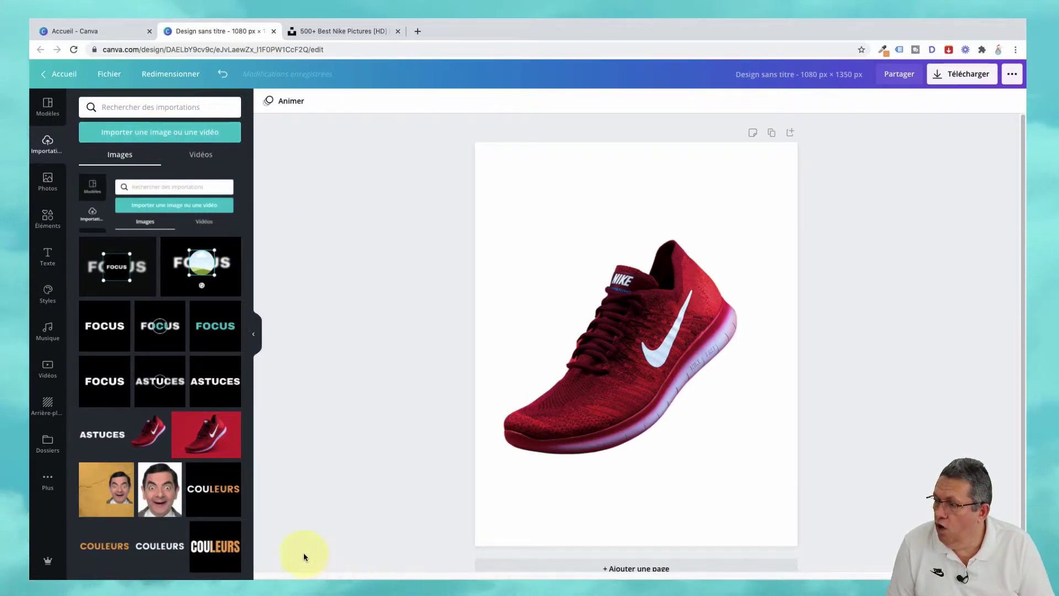
- Delete the sneaker image from the page and insert the uploaded transparent PNG of the shoe instead
left_click(618, 379)
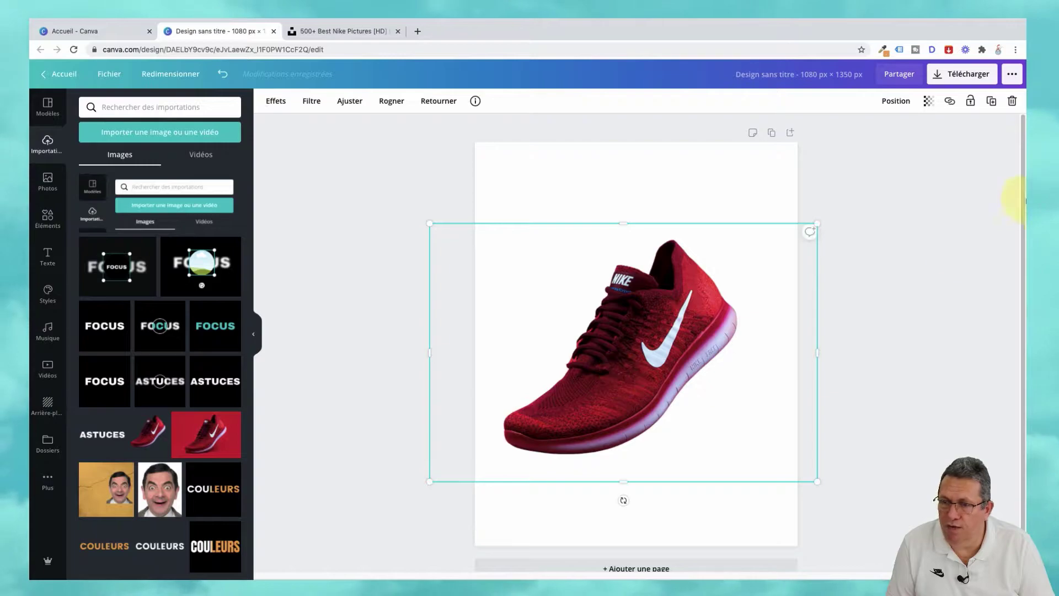
left_click(1017, 106)
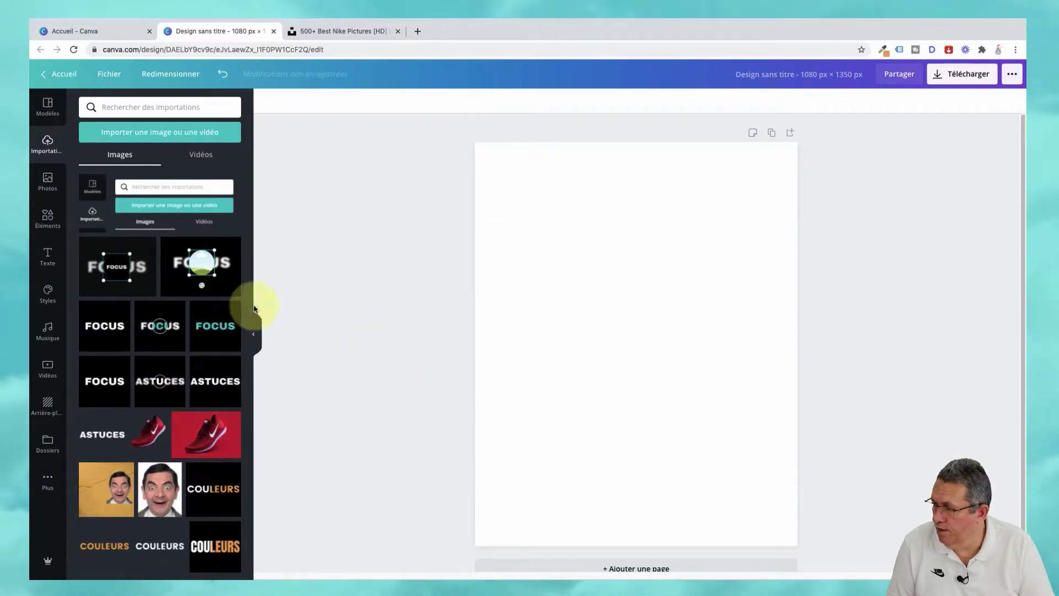
left_click(148, 440)
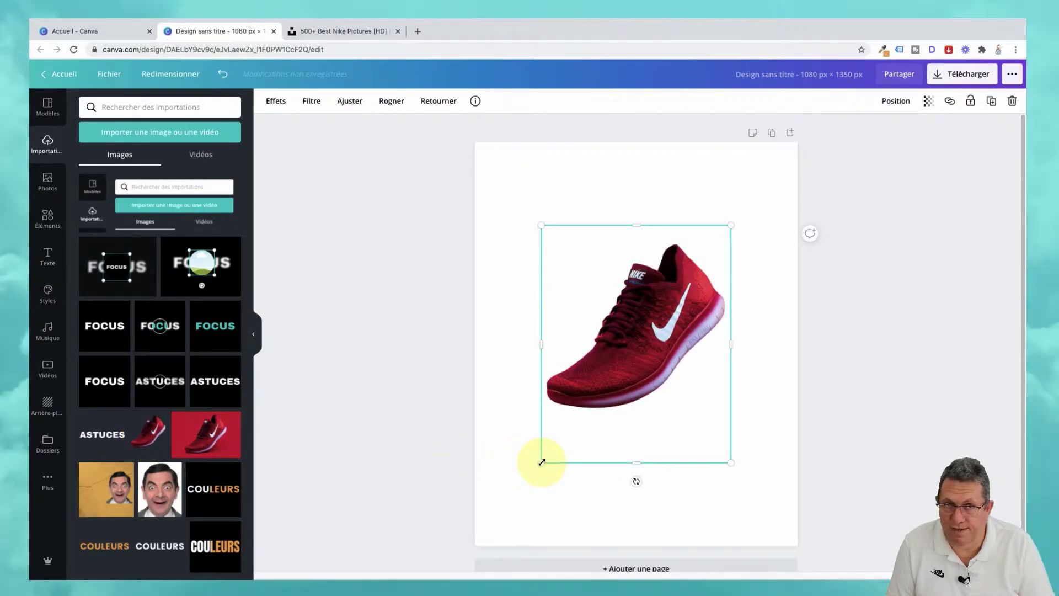
- Enlarge the transparent sneaker image to about four fifths of the page width, centre it horizontally slightly below the middle, and deselect it
left_click_drag(541, 462, 501, 506)
left_click_drag(733, 225, 796, 214)
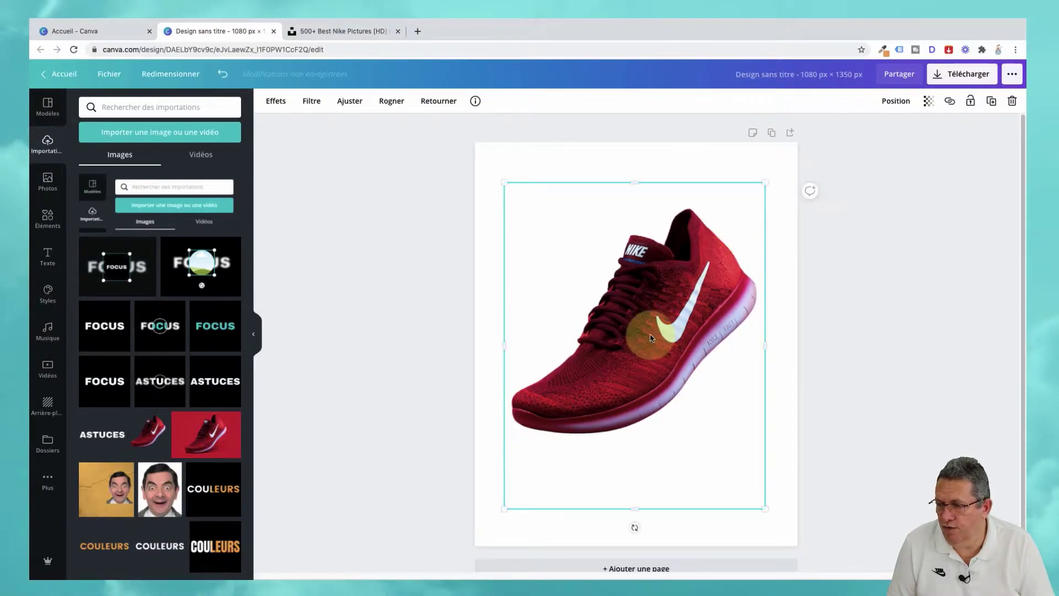
left_click_drag(648, 345, 651, 342)
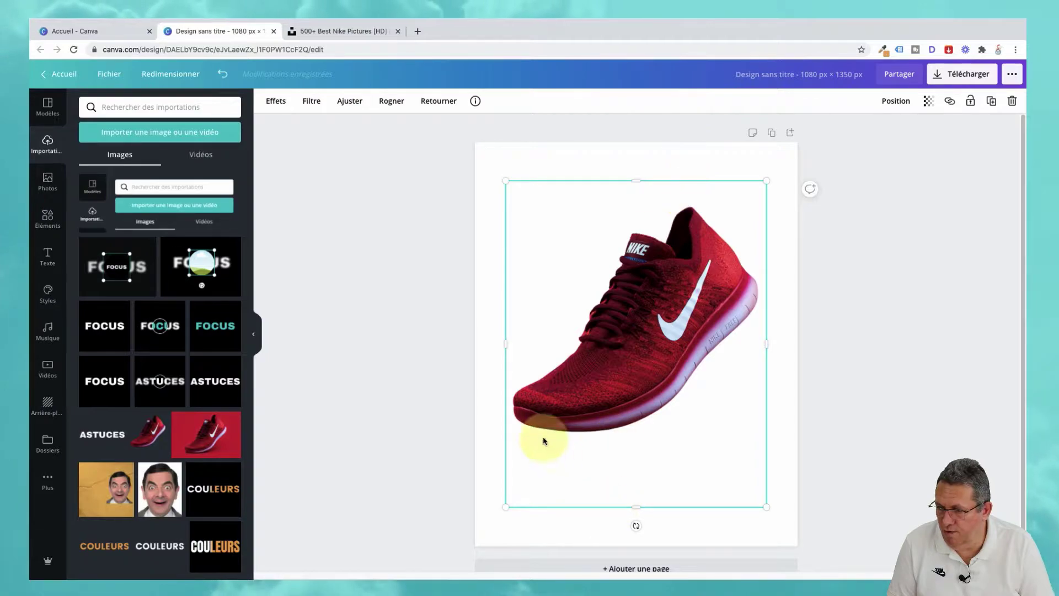
mouse_move(610, 368)
left_mouse_down()
mouse_move(619, 360)
mouse_move(620, 372)
left_mouse_up()
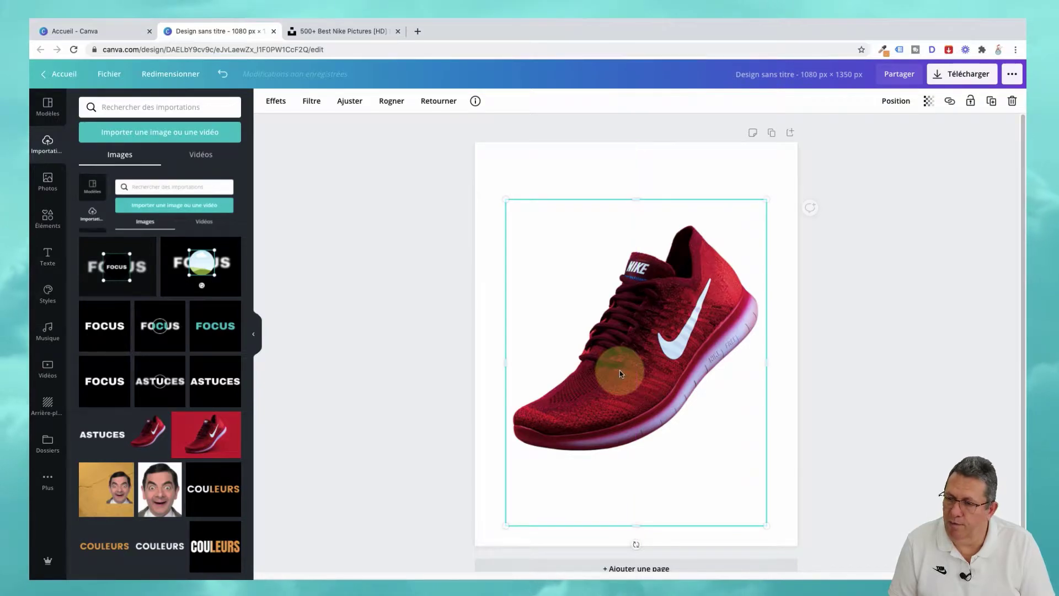
left_click(869, 302)
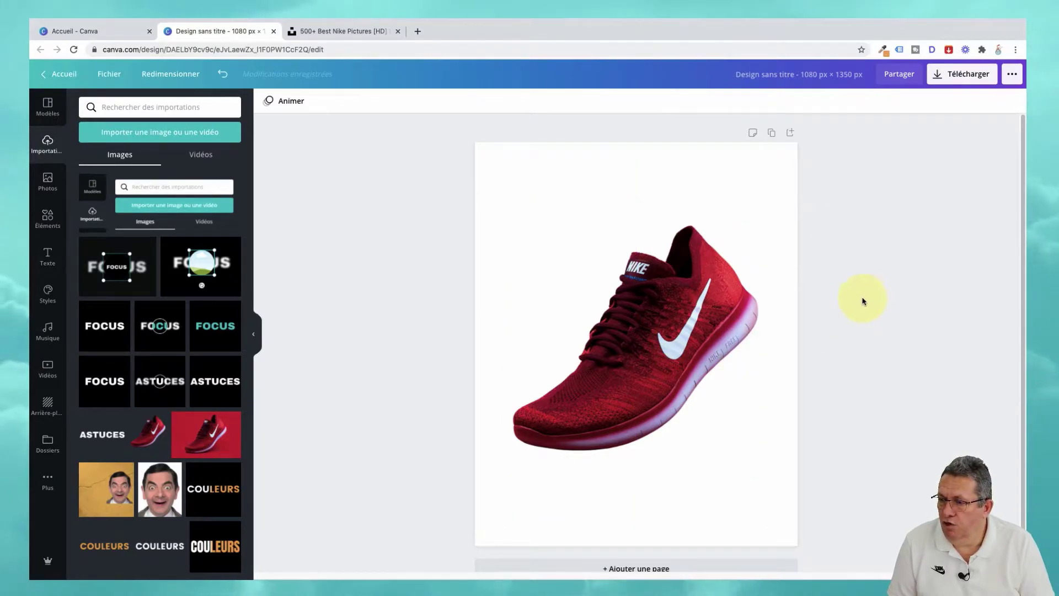
- Lock the sneaker image in place on the page and deselect it
left_click(638, 331)
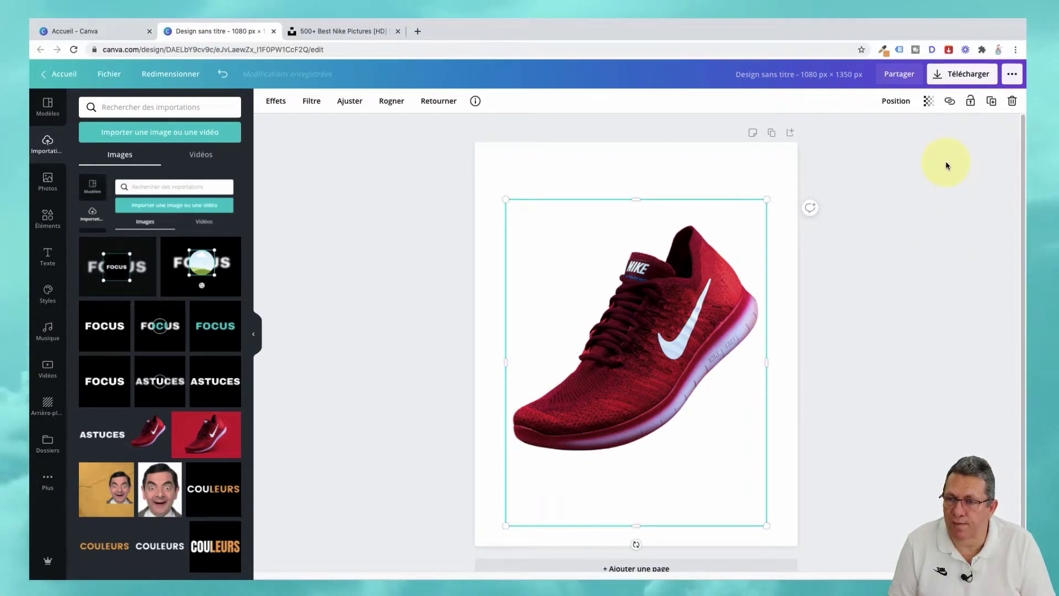
left_click(971, 105)
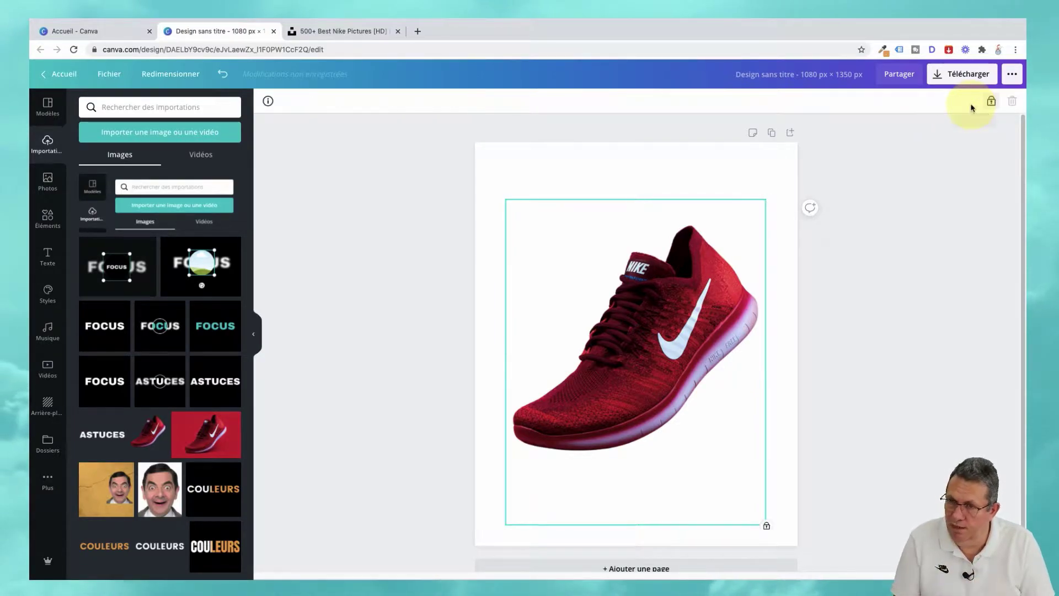
left_click(402, 285)
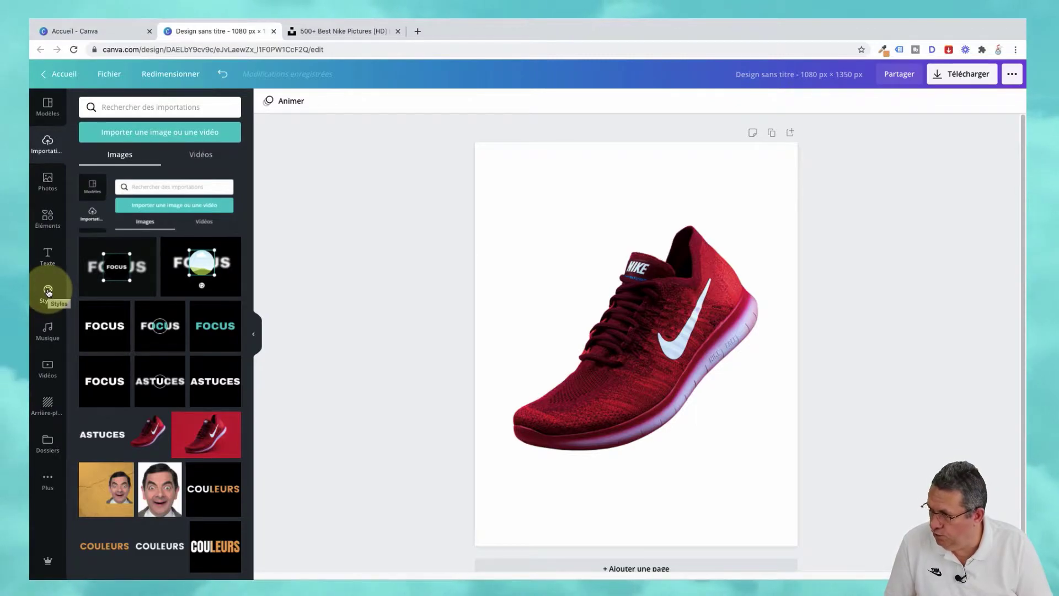
- Insert a plain solid line from the Lignes elements and place it horizontally across the top of the shoe's heel
left_click(48, 221)
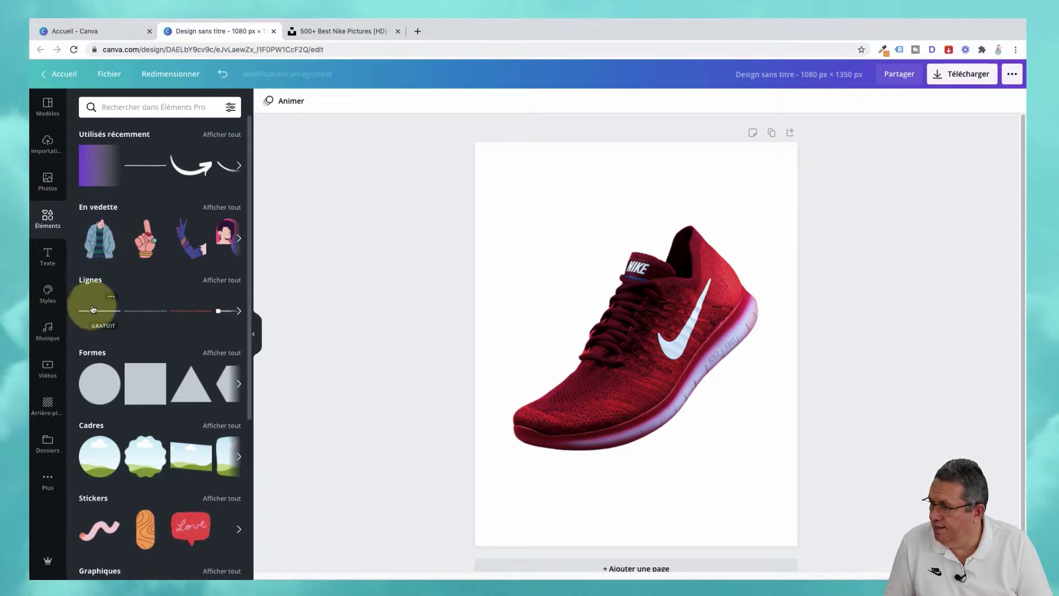
left_click(216, 281)
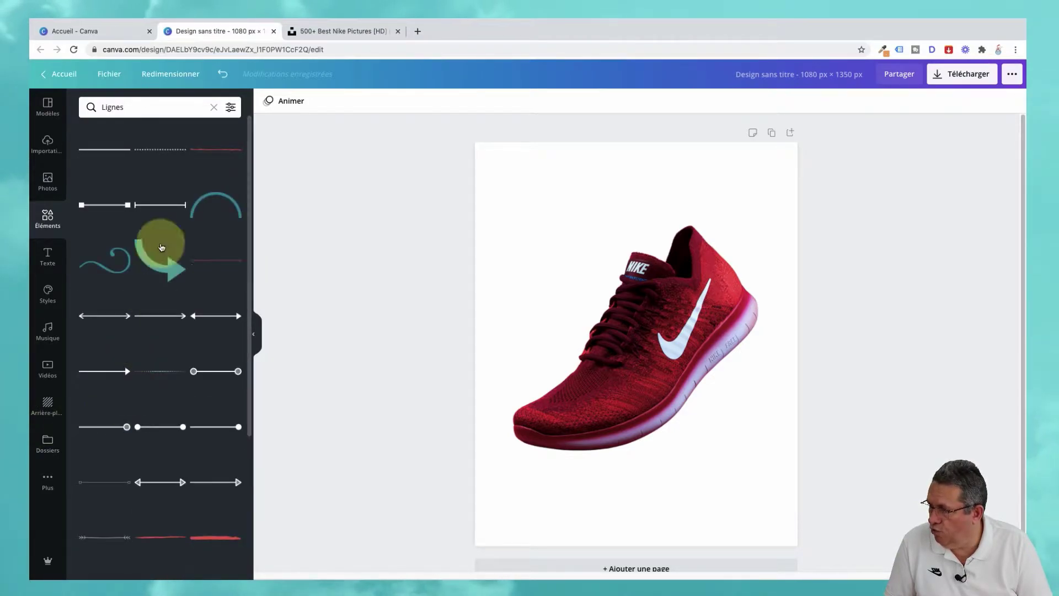
left_click(104, 150)
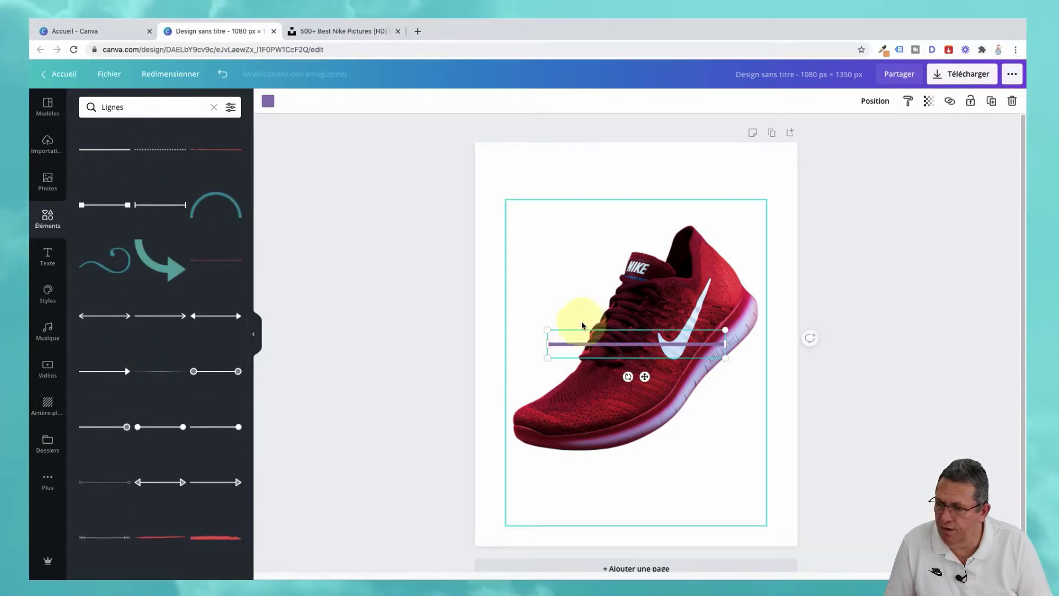
left_click_drag(610, 342, 591, 234)
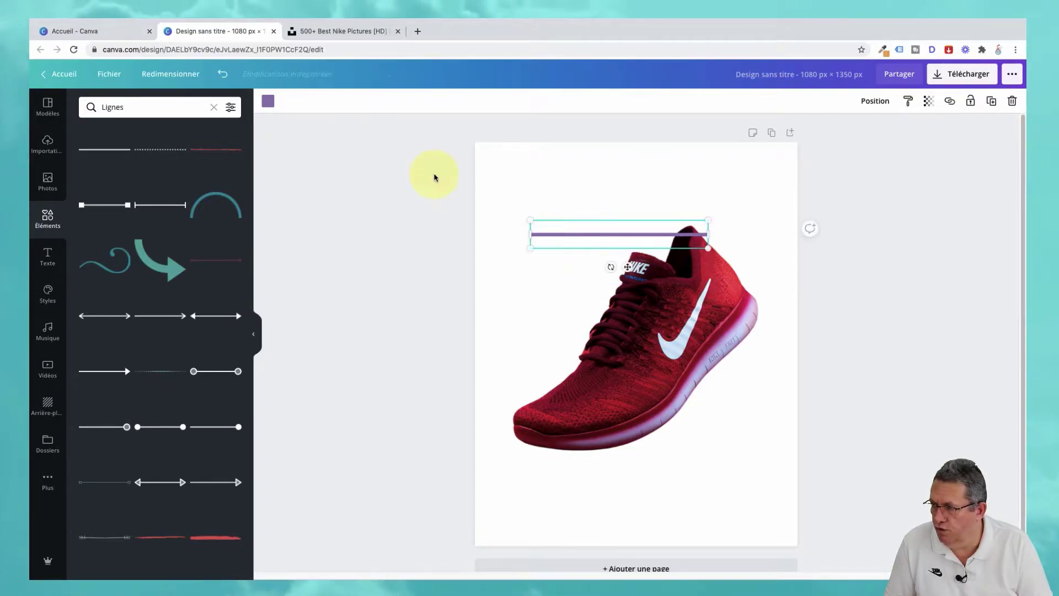
- Colour the line coral orange and lengthen it toward the right to a width of about 742
left_click(269, 104)
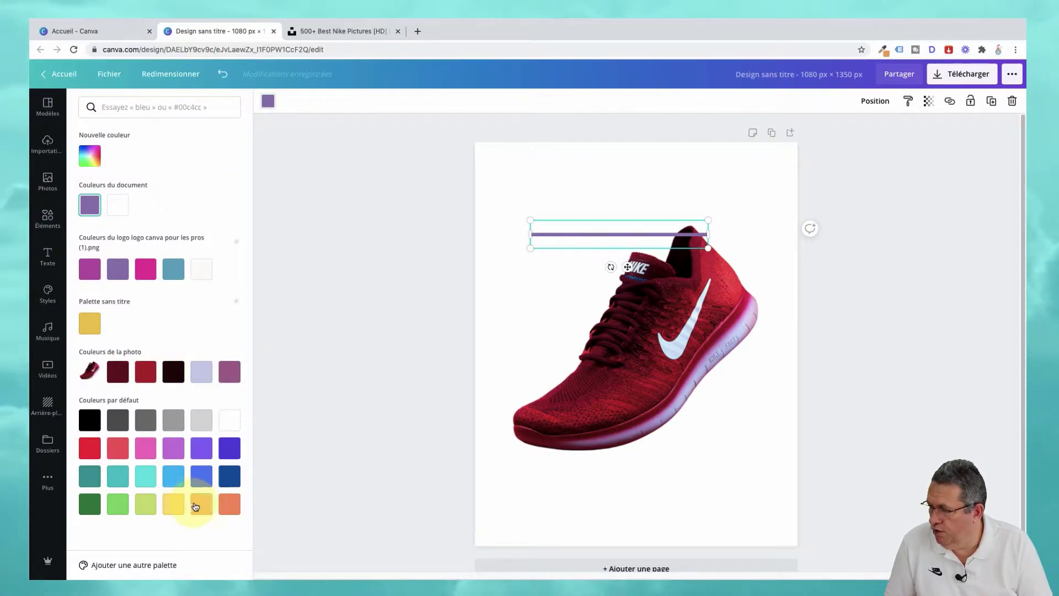
left_click(230, 507)
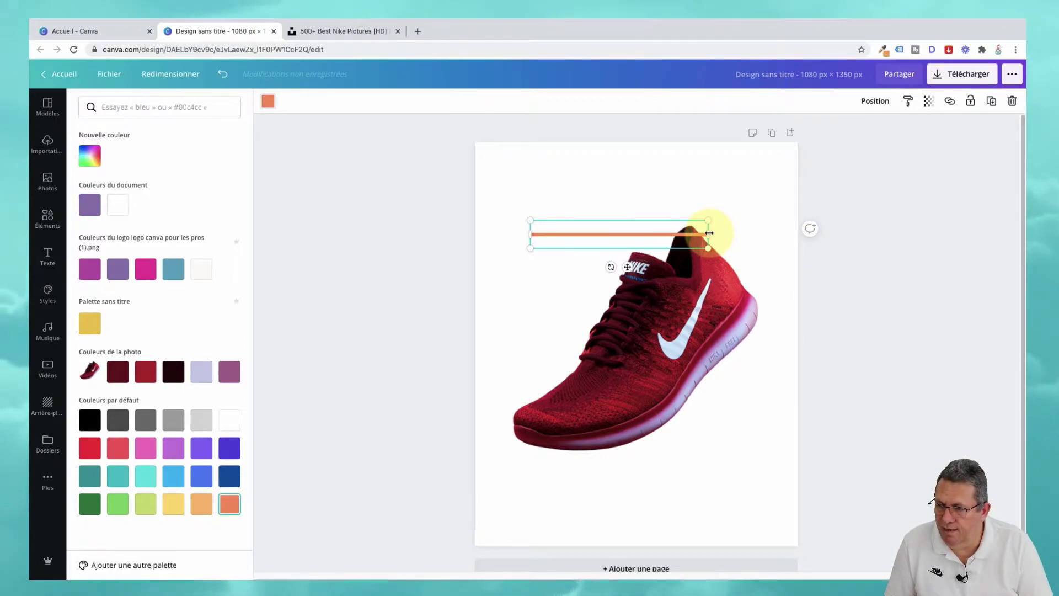
left_click_drag(713, 233, 724, 234)
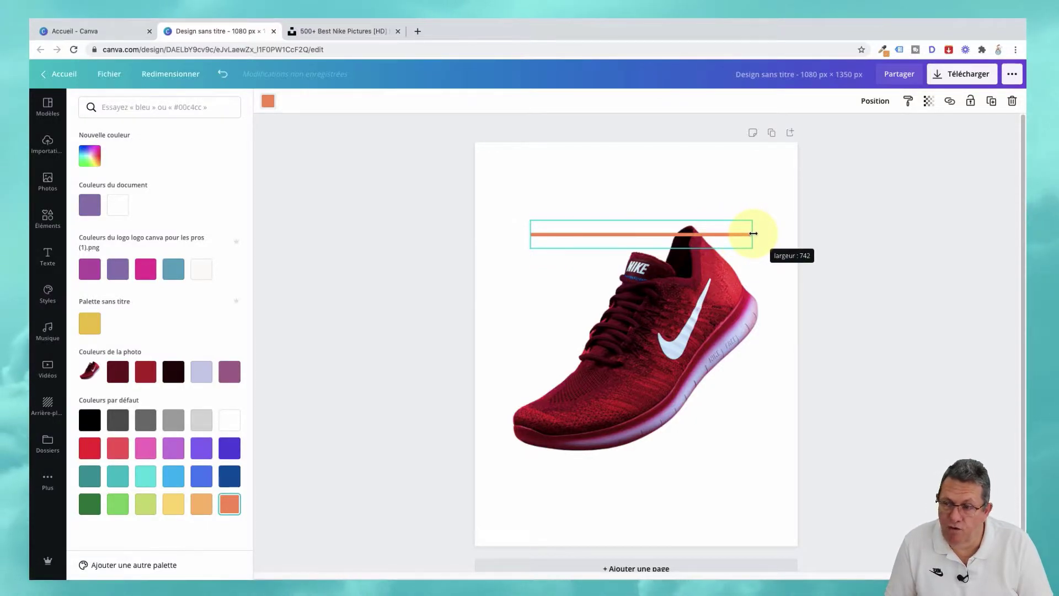
left_click_drag(754, 234, 754, 233)
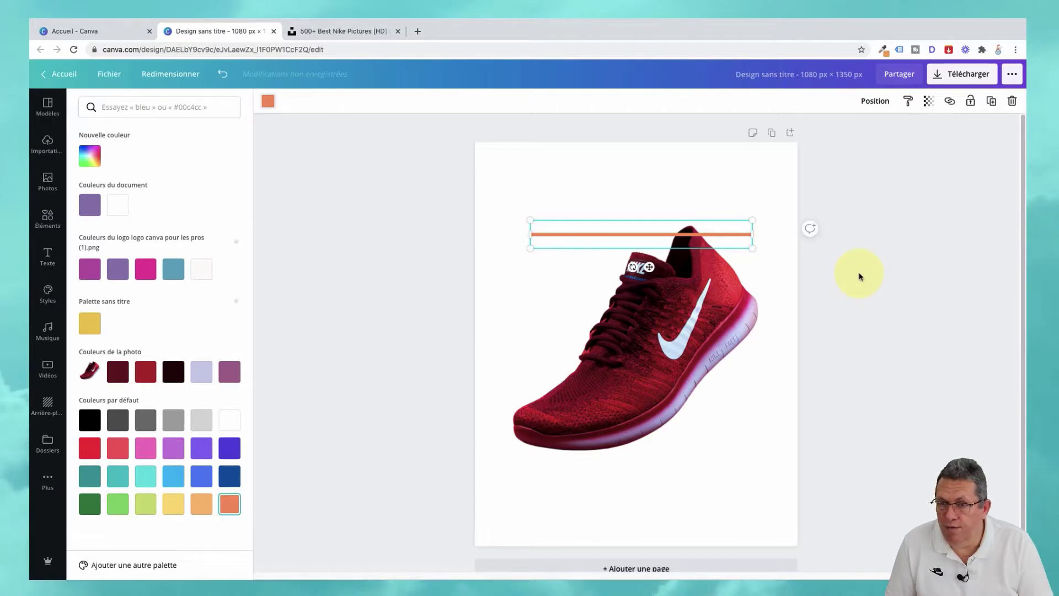
- Duplicate the orange line, rotate the copy to vertical, and join it to the original's right end as the frame's right side
left_click(992, 105)
left_click_drag(718, 253, 738, 301)
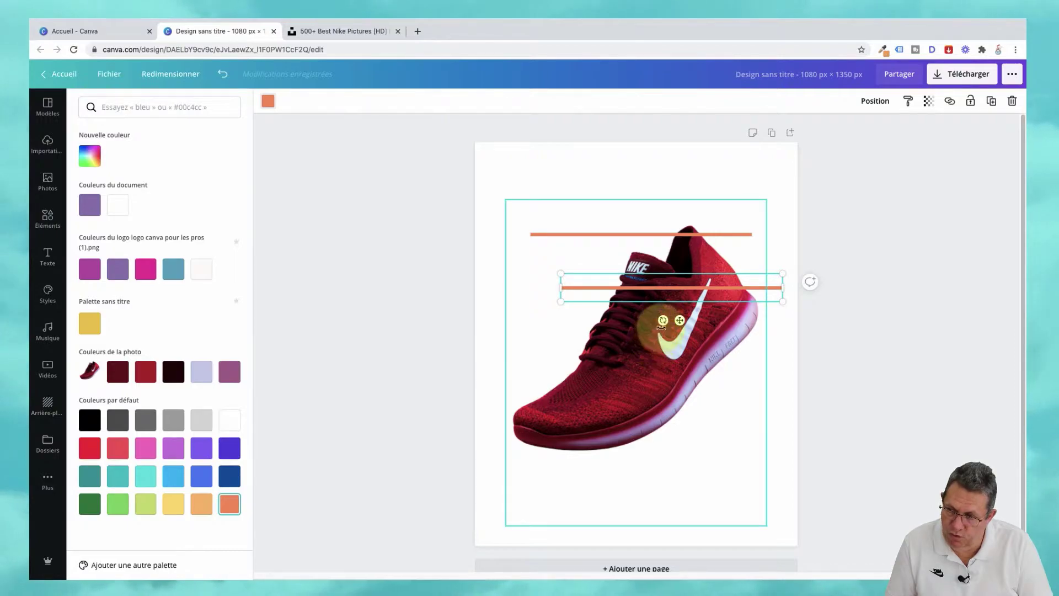
left_click_drag(663, 320, 662, 283)
left_click_drag(676, 336, 754, 389)
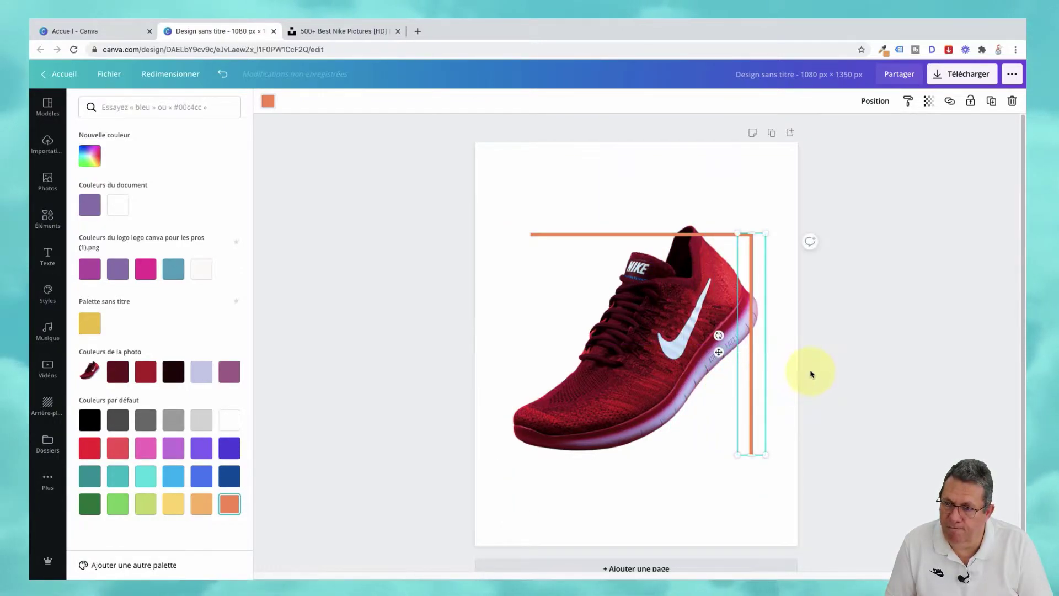
left_click(793, 364)
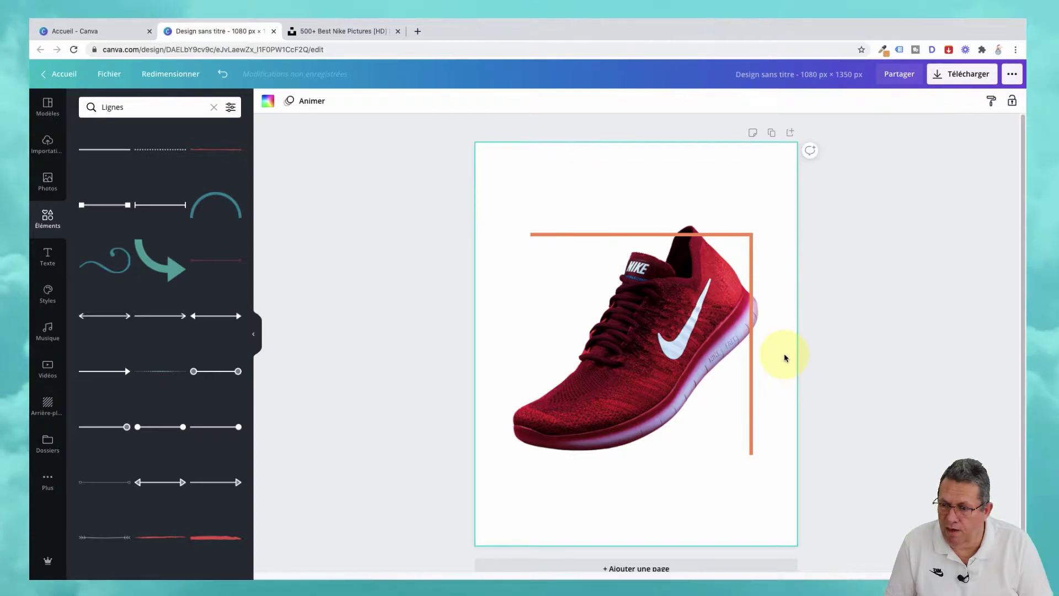
- Duplicate the vertical line, rotate the copy to horizontal, and place it below the shoe as the frame's bottom side
left_click(751, 433)
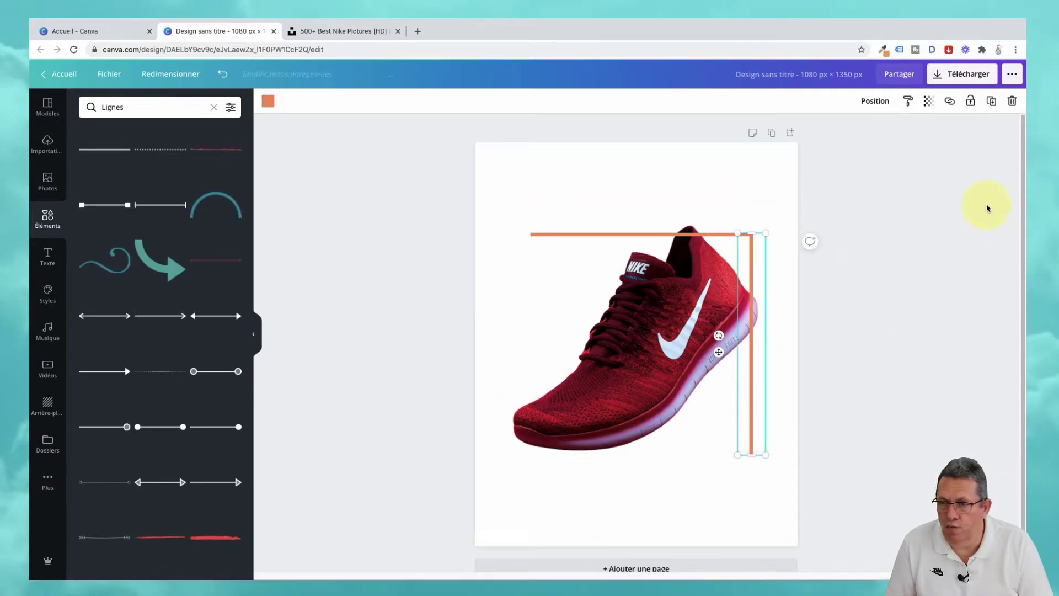
left_click(991, 101)
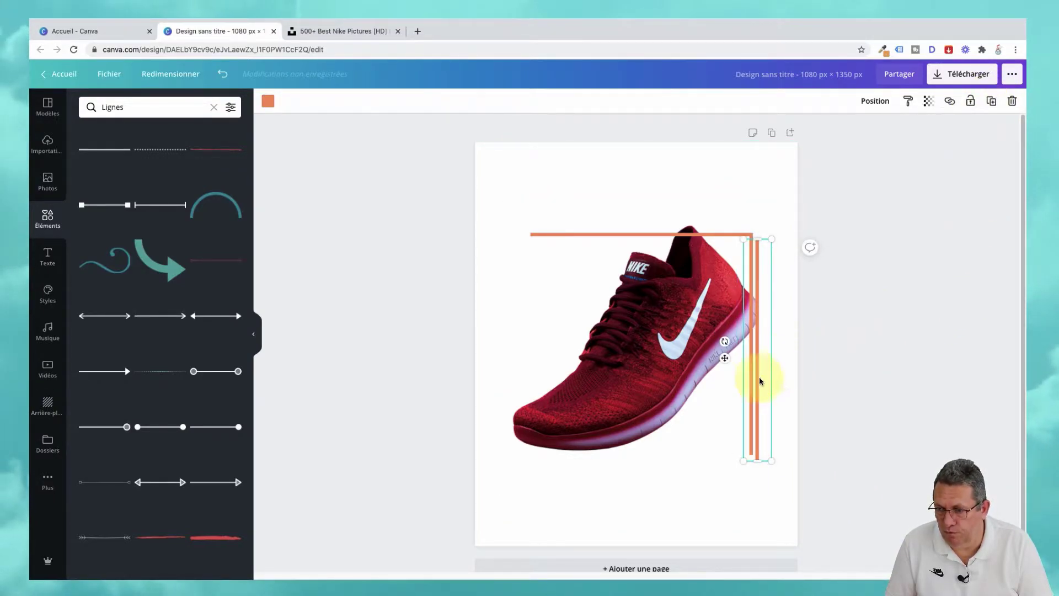
left_click_drag(734, 354, 761, 406)
left_click_drag(785, 372, 654, 455)
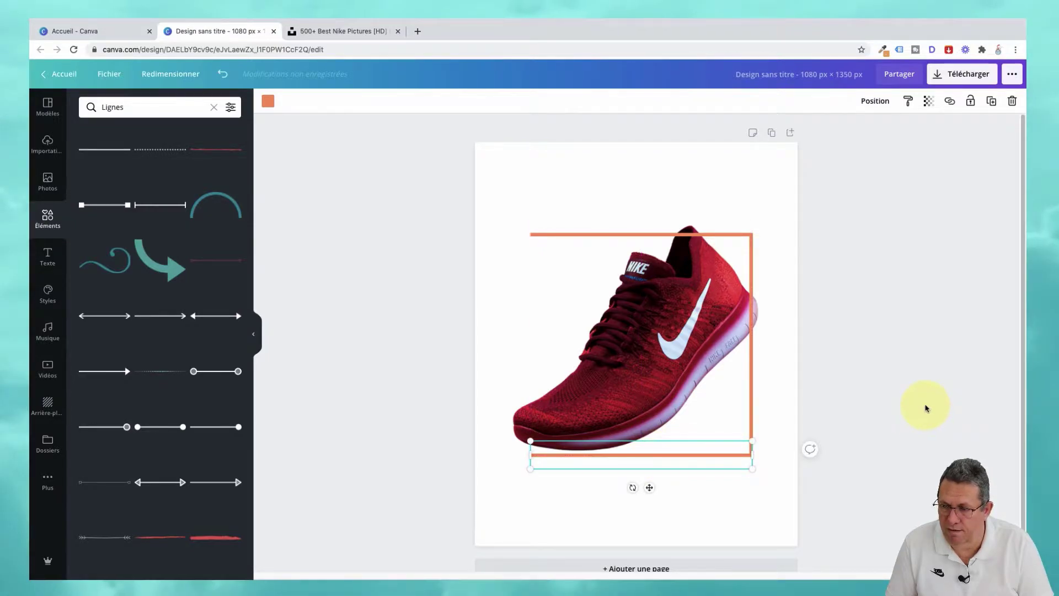
left_click(881, 372)
- Duplicate the bottom line, rotate the copy to vertical, and place it as the left side to close the frame
left_click(646, 456)
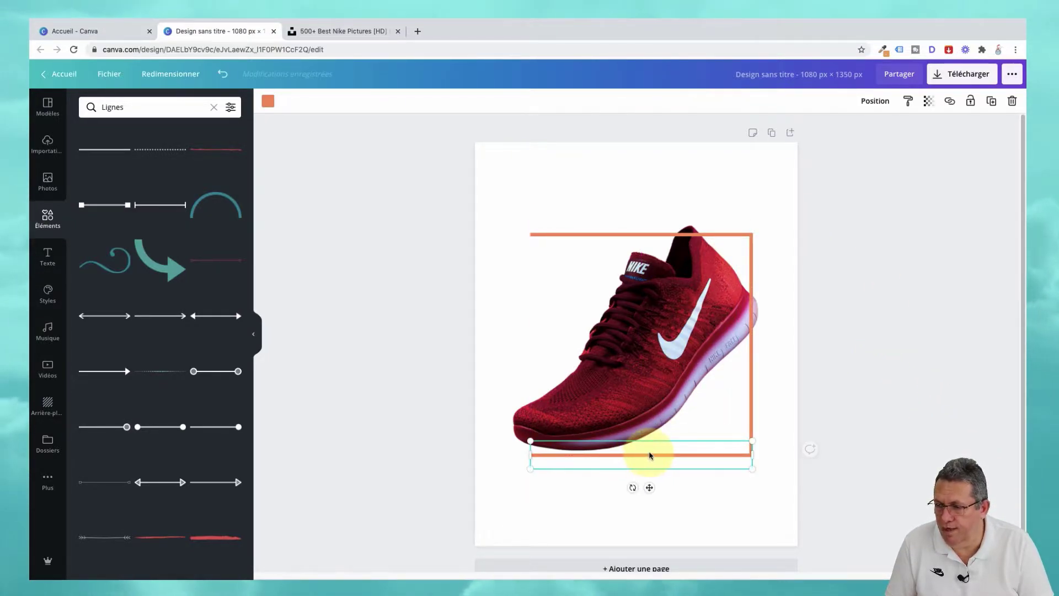
left_click(991, 102)
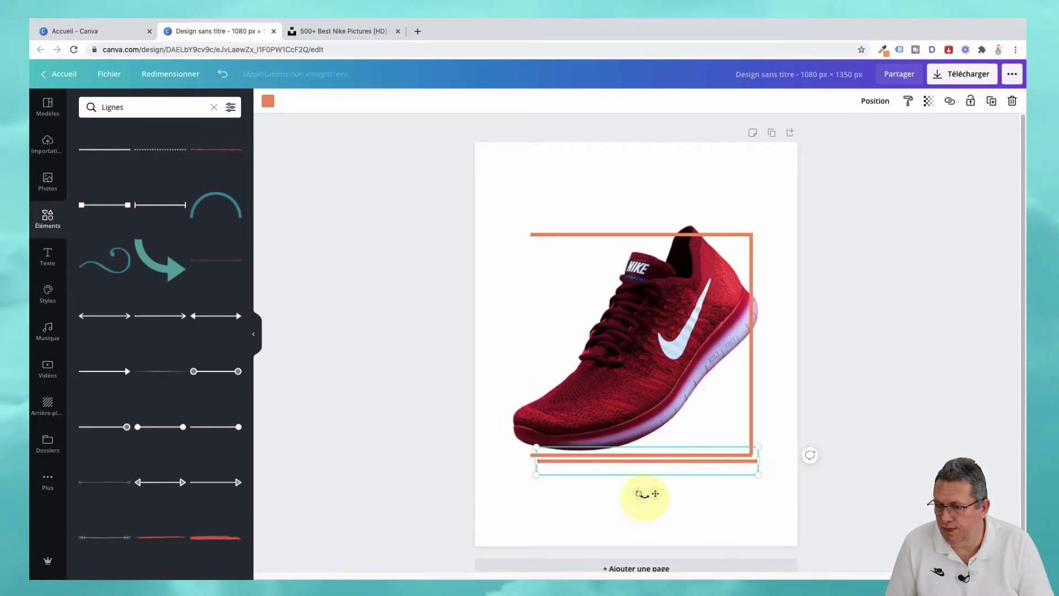
left_click_drag(637, 493, 635, 455)
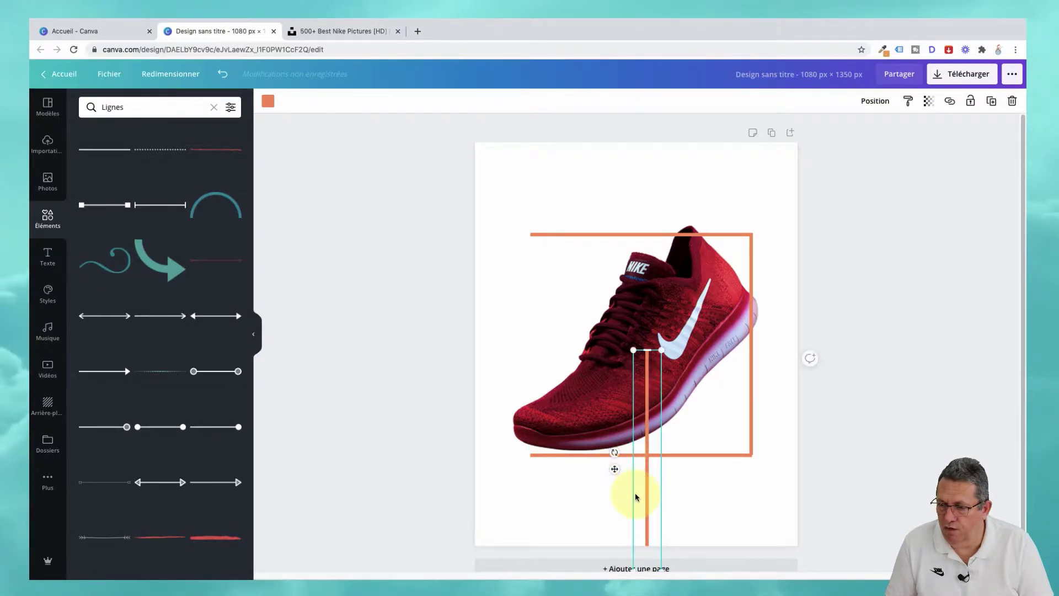
left_click_drag(648, 507, 533, 389)
left_click(445, 446)
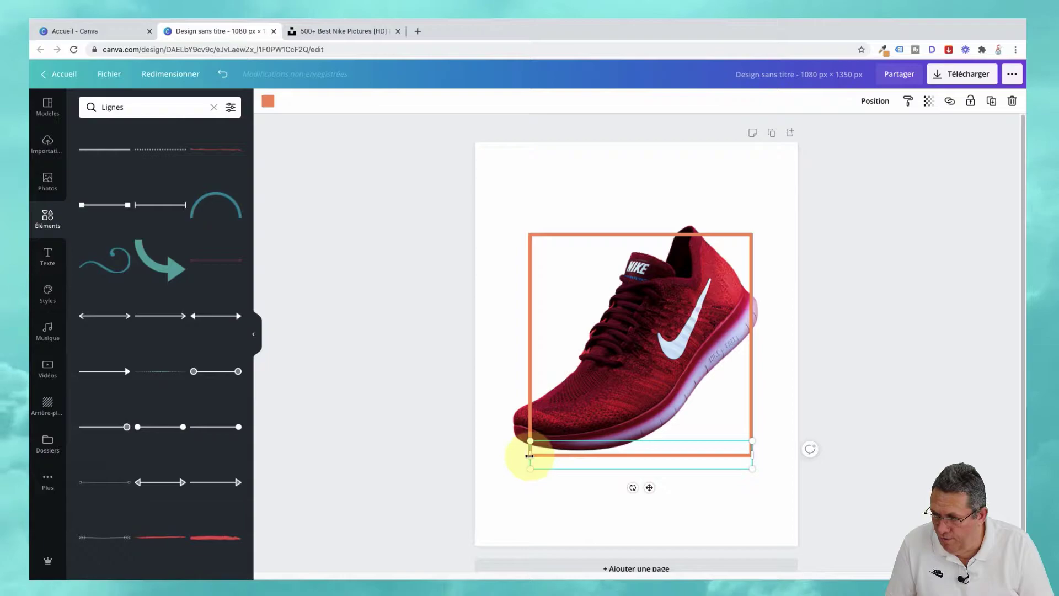
- Try the frame's bottom line slightly higher, across the shoe's sole
left_click_drag(527, 456, 527, 455)
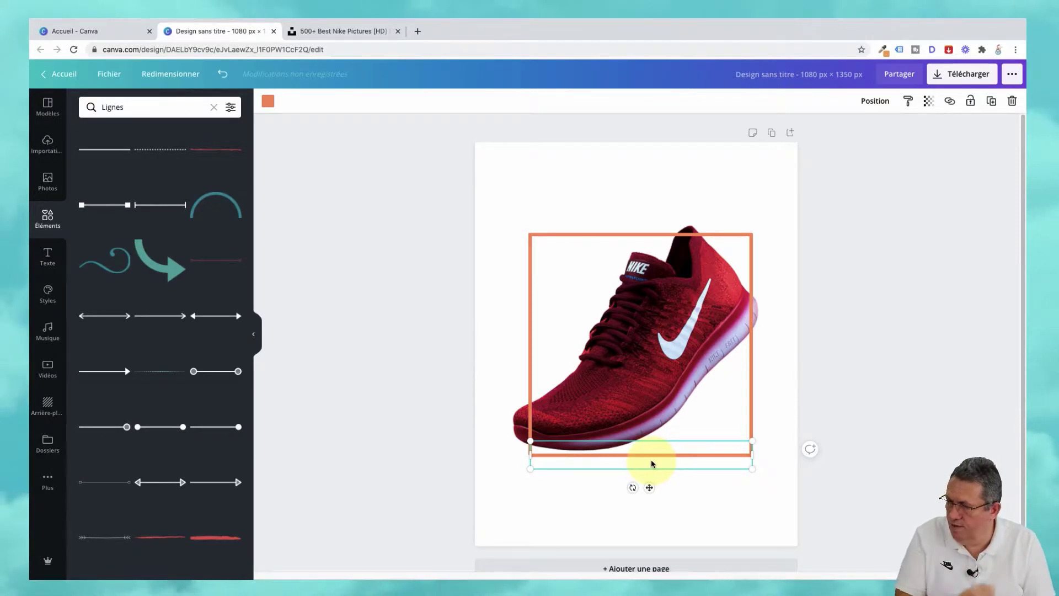
left_click_drag(653, 458, 649, 443)
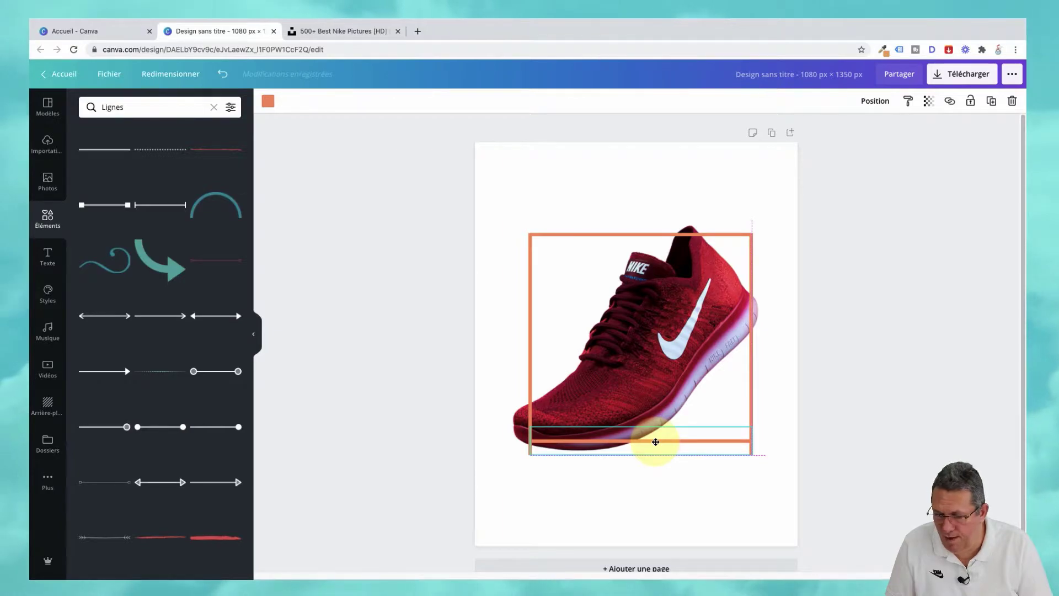
left_click(656, 441)
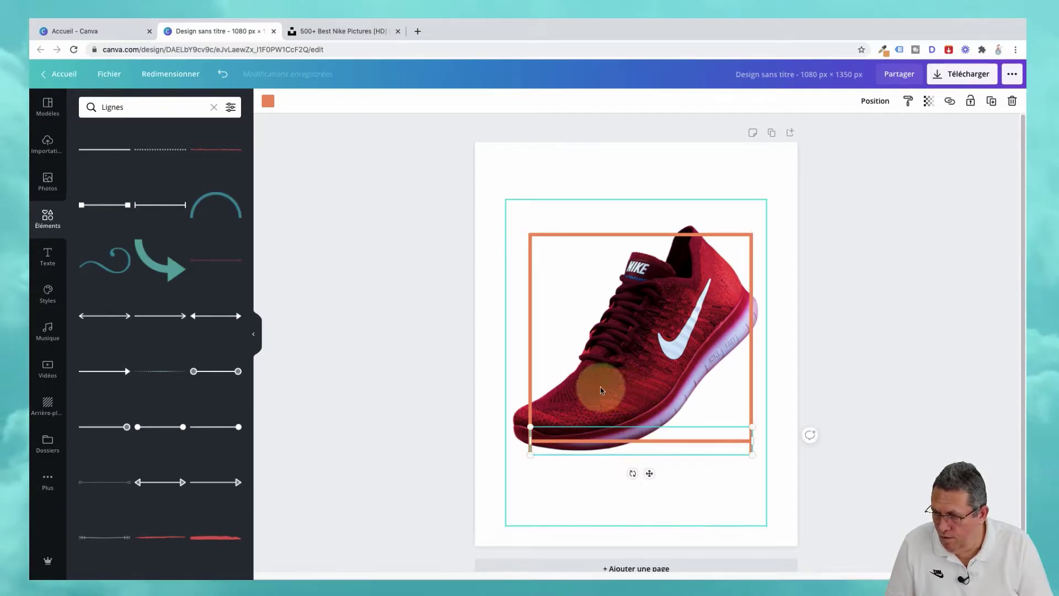
- Shift the frame's left line slightly outward near the shoe's toe and extend the top line to meet it
left_click(531, 395)
left_click_drag(531, 395, 520, 396)
left_click(568, 243)
left_click(567, 234)
left_click_drag(532, 233, 518, 236)
- Move the bottom line down to the lower ends of the vertical lines and extend it to the left line
left_click_drag(631, 440, 634, 454)
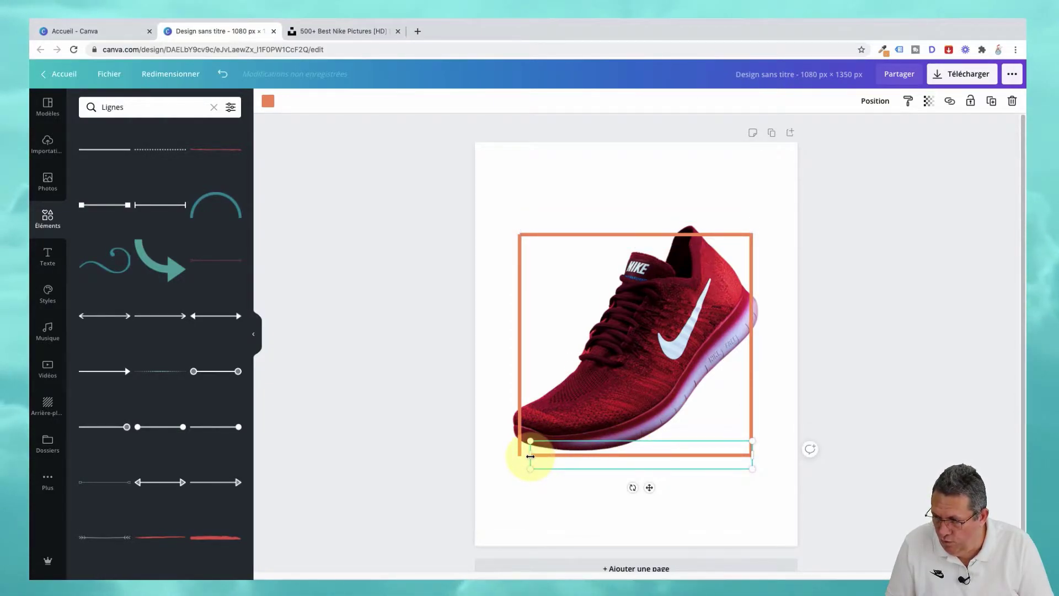
left_click_drag(530, 456, 520, 456)
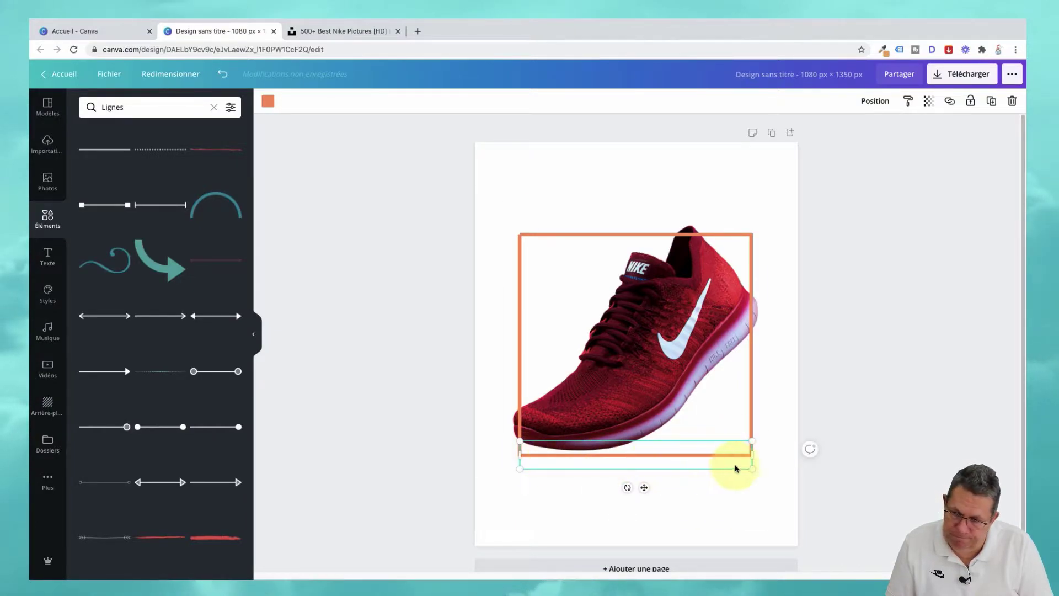
left_click(775, 339)
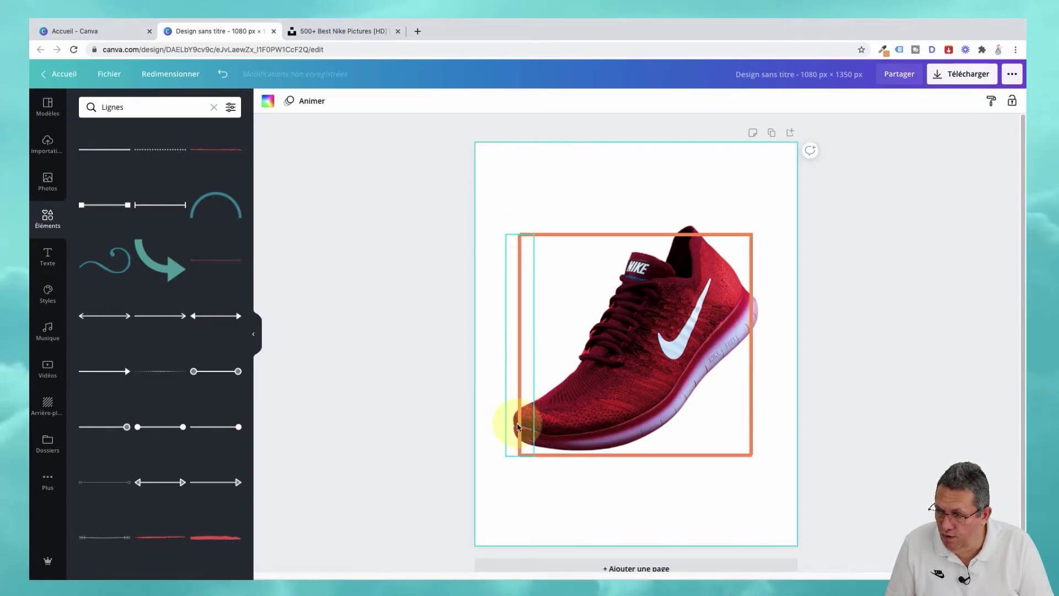
left_click(441, 289)
- Adjust both ends of the frame's left line so they meet the top and bottom lines at the corners, and deselect it
left_click(514, 251)
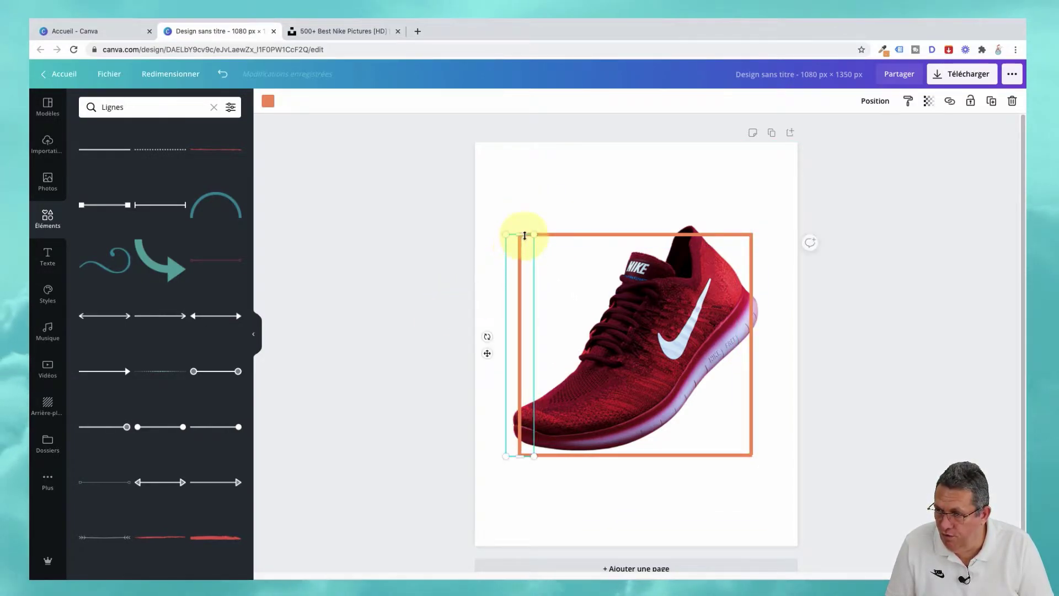
left_click_drag(522, 232, 520, 232)
left_click(457, 361)
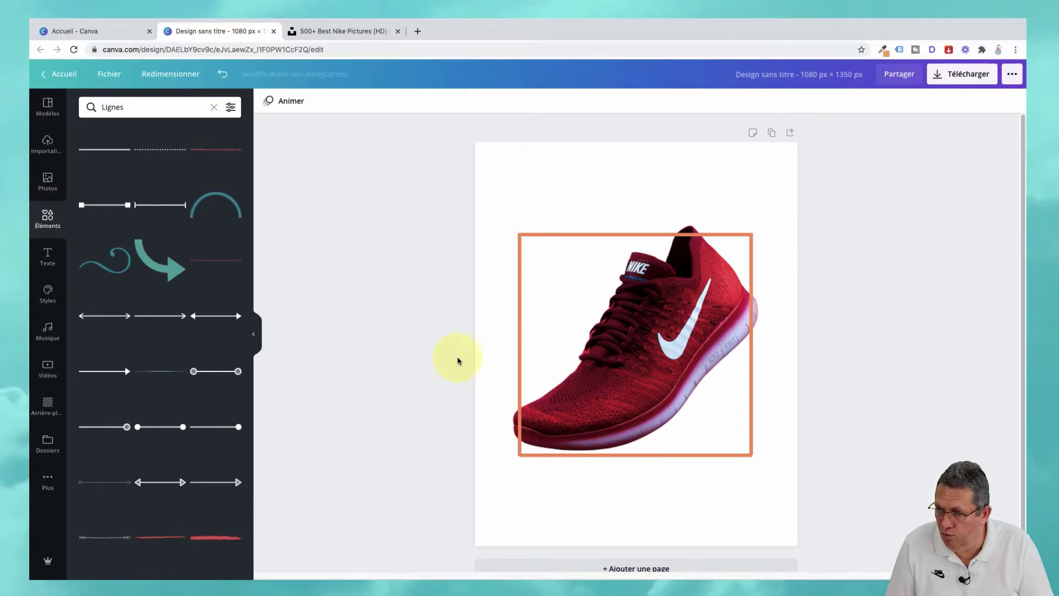
left_click(521, 456)
mouse_move(522, 459)
left_mouse_down()
mouse_move(512, 460)
mouse_move(522, 455)
left_mouse_up()
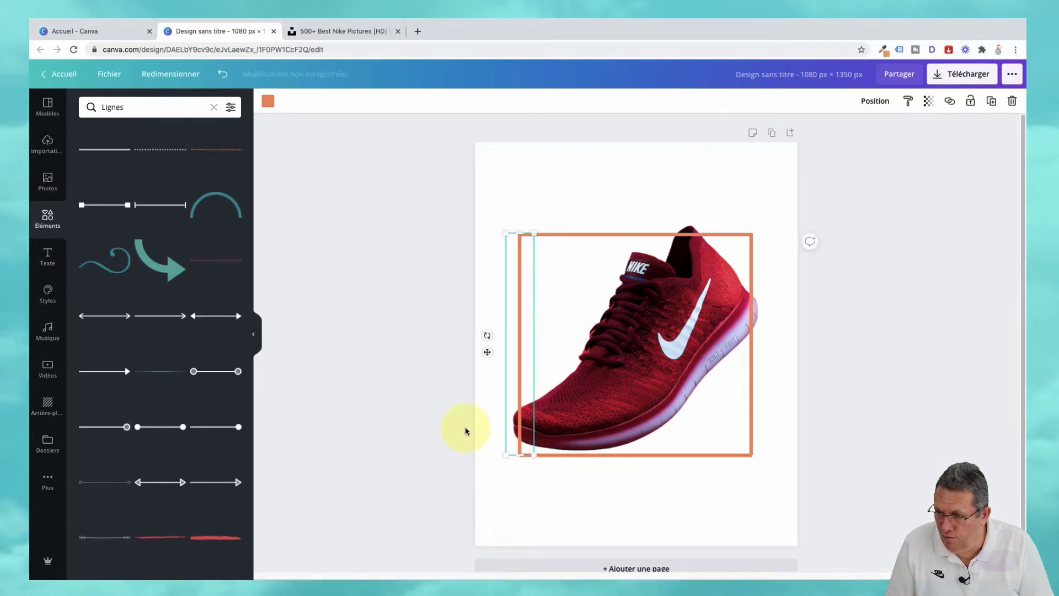
left_click(465, 430)
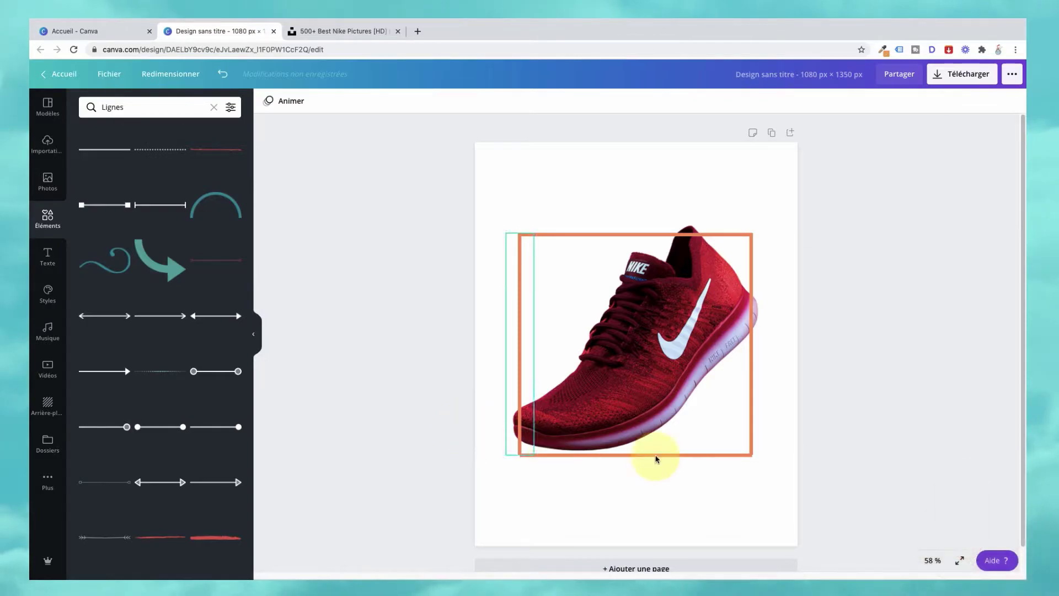
- Extend the lower end of the frame's right line so it meets the bottom line at the corner, and deselect it
left_click(750, 431)
left_click_drag(754, 458, 754, 459)
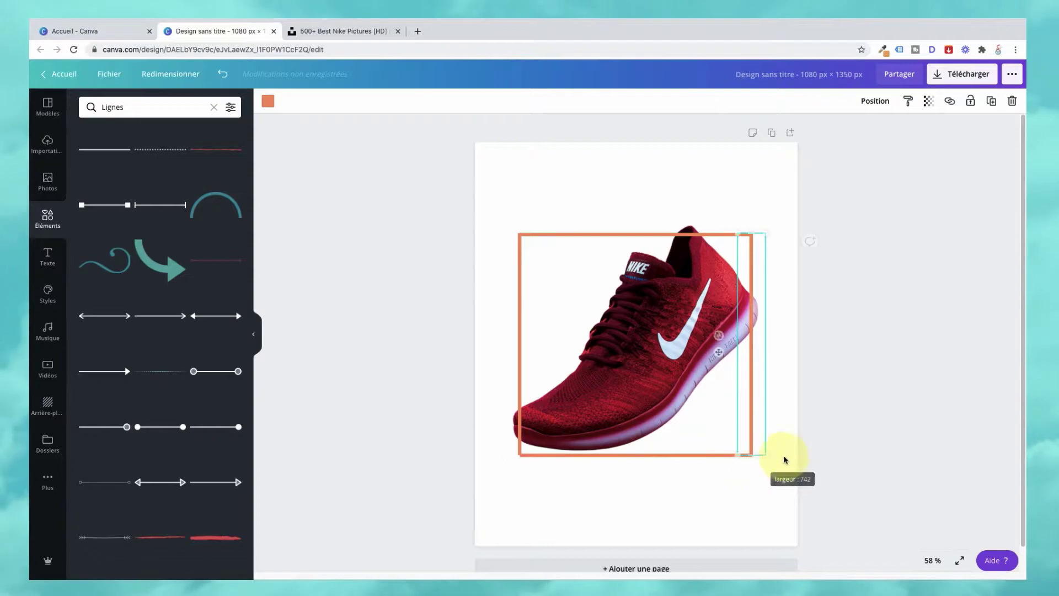
left_click(977, 528)
- Zoom to 200 % and align the top line's right end with the outer edge of the frame's right line
left_click(936, 560)
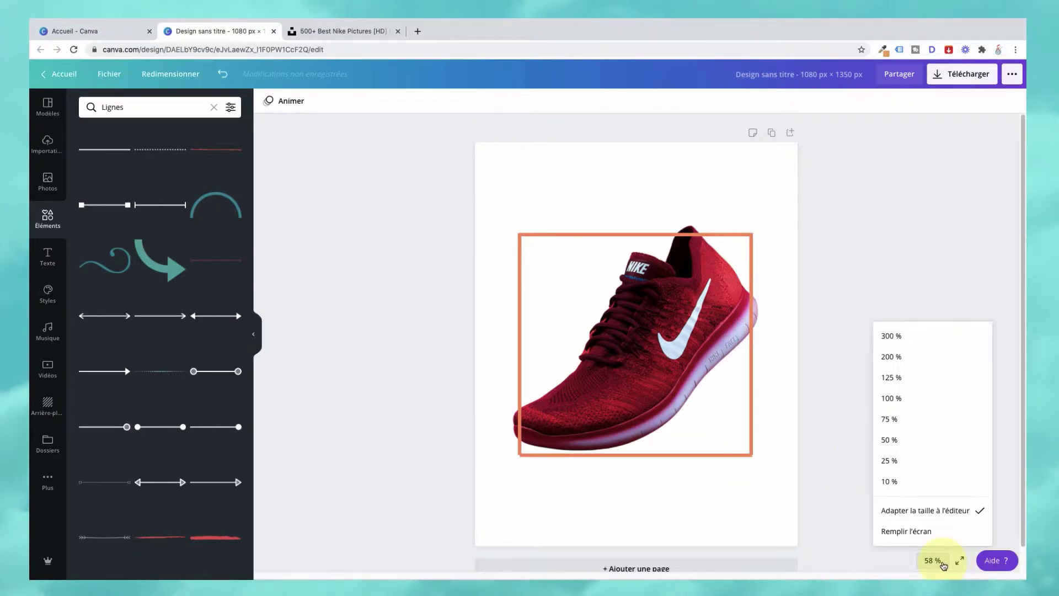
left_click(901, 359)
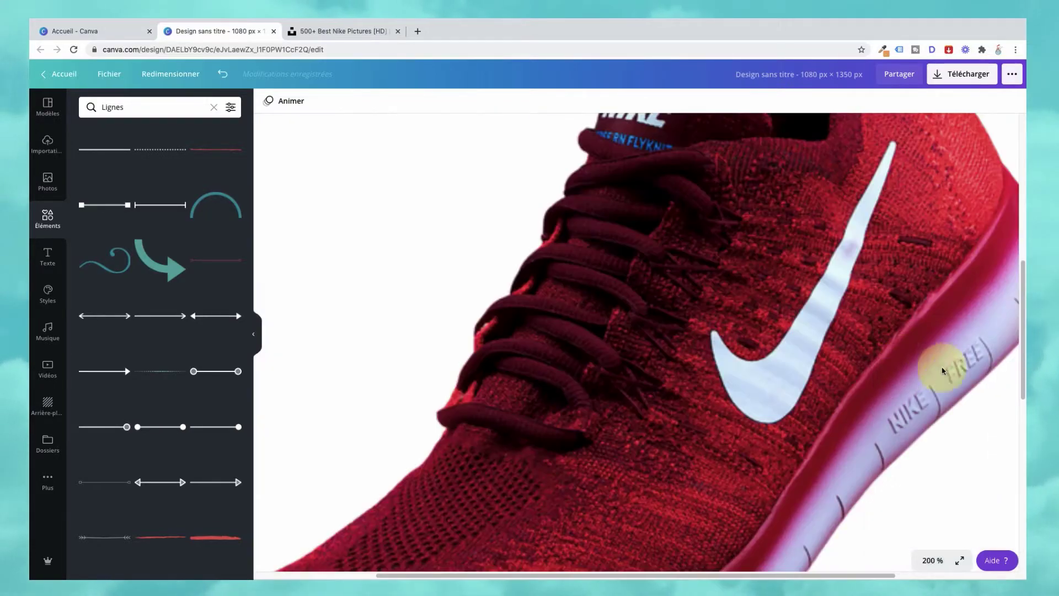
left_click_drag(843, 576, 882, 576)
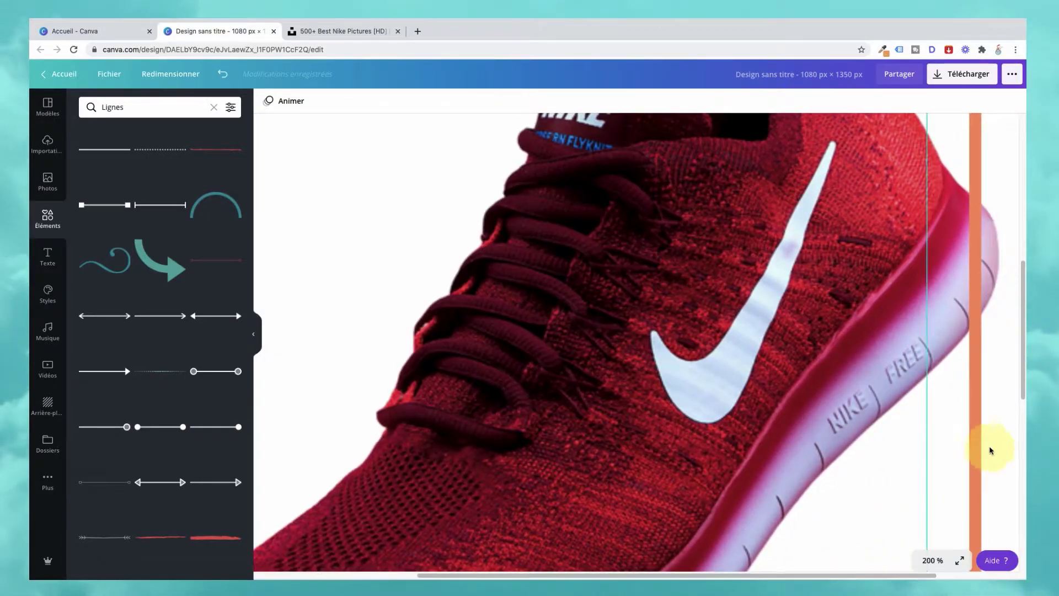
left_click_drag(1022, 388, 1012, 288)
left_click(975, 369)
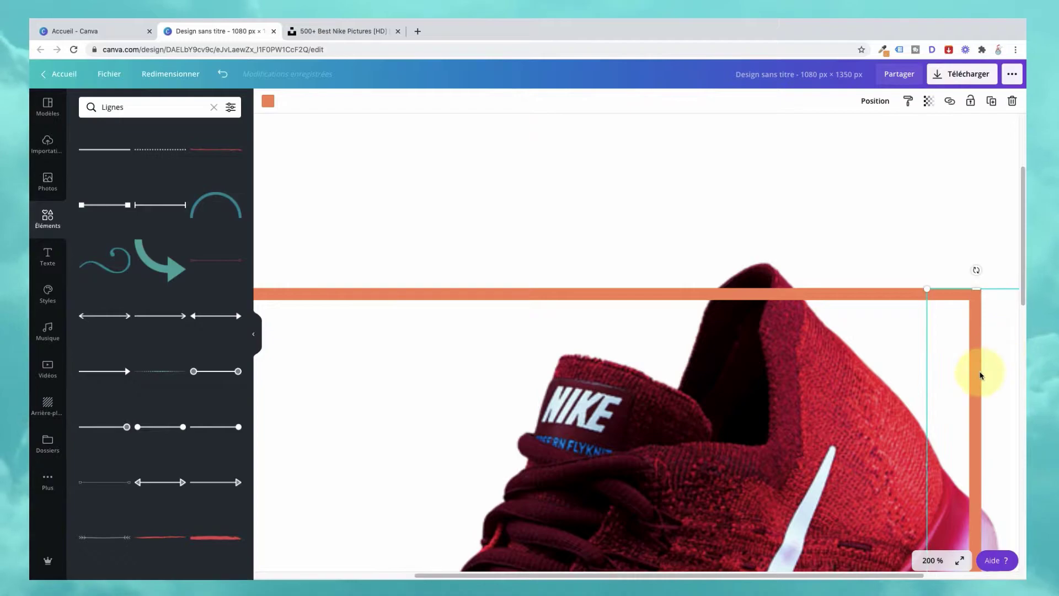
left_click(960, 224)
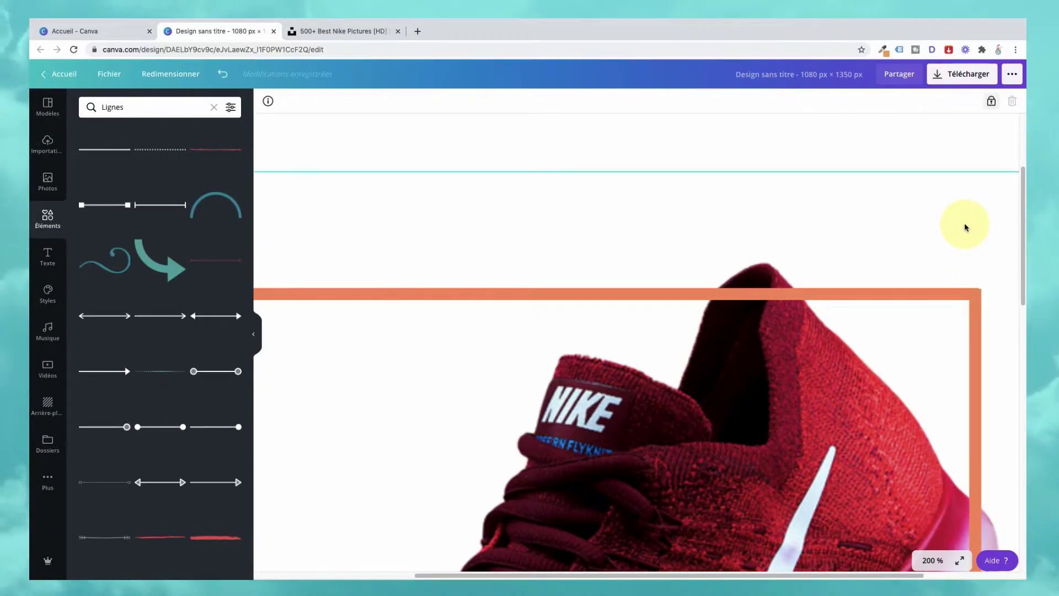
left_click(982, 341)
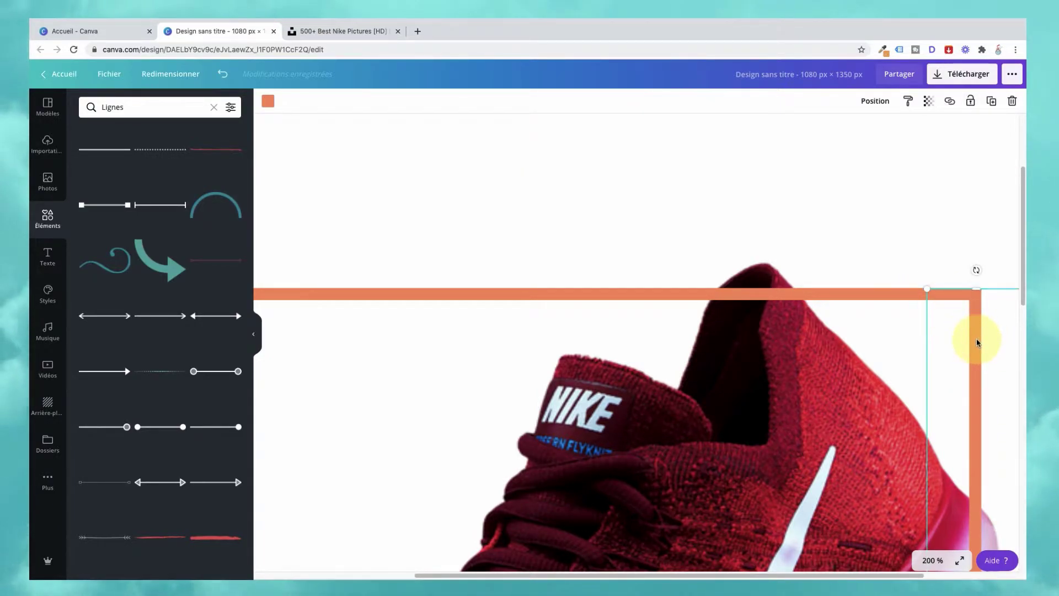
left_click(945, 226)
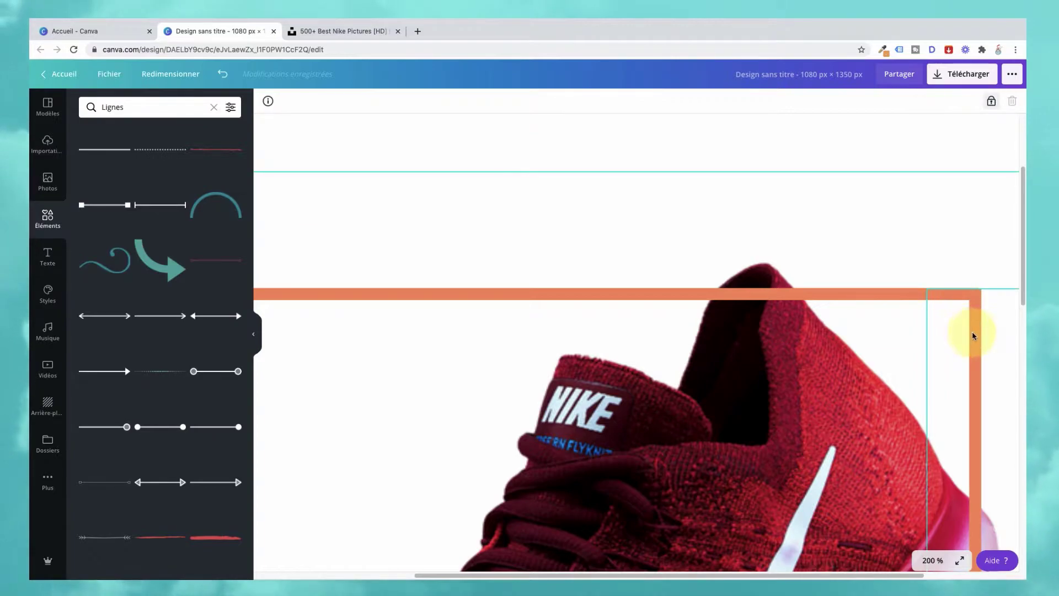
left_click(976, 302)
left_click_drag(979, 286, 980, 284)
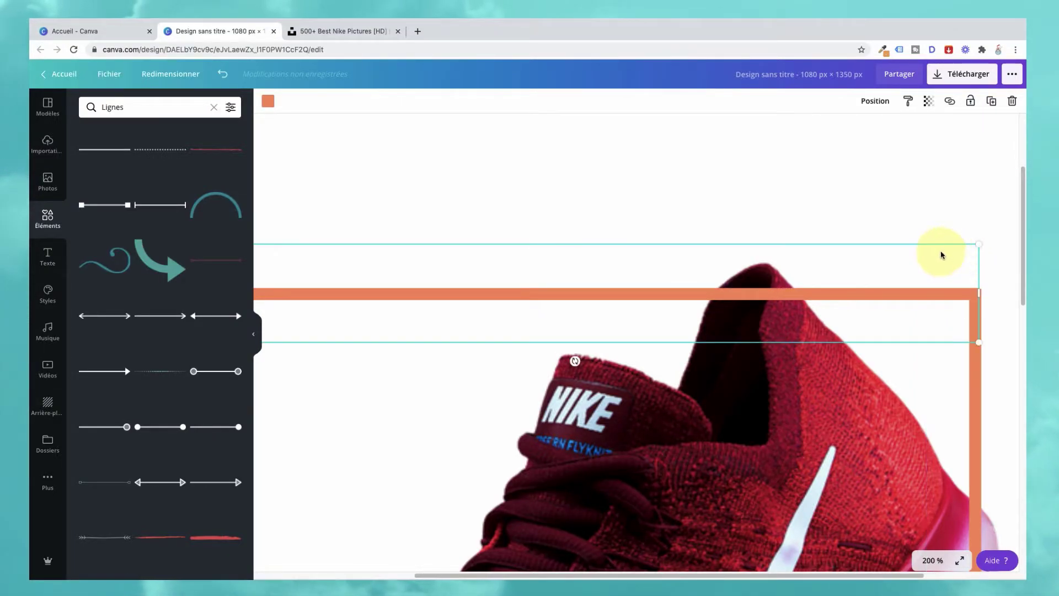
- Check the lower right corner, then extend the bottom line's left end to the left line's outer edge, to a width of about 785
left_click_drag(1023, 291, 982, 435)
left_click(963, 440)
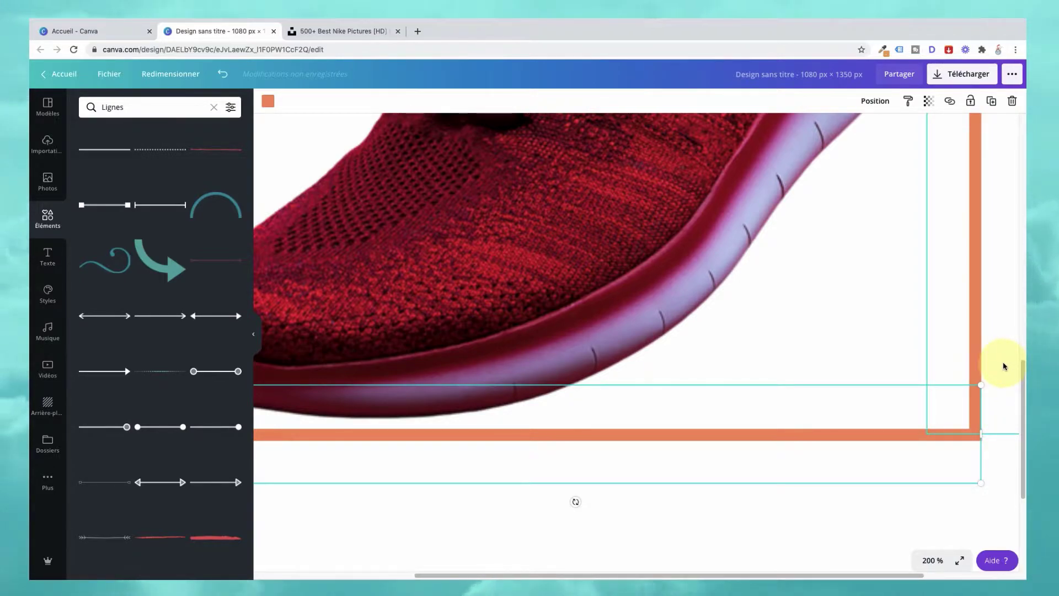
left_click(1005, 458)
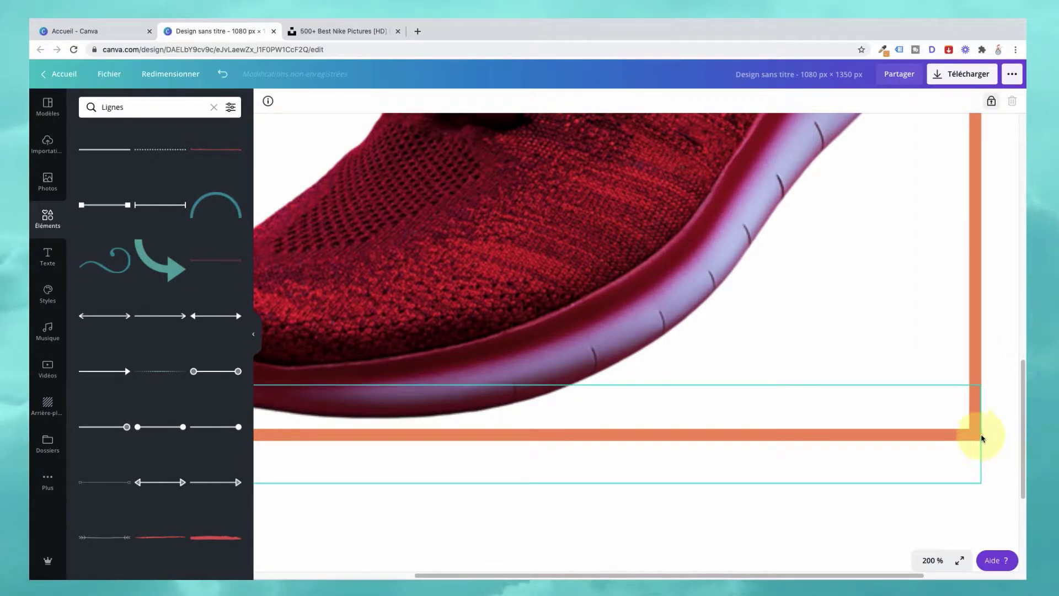
left_click_drag(877, 573, 479, 574)
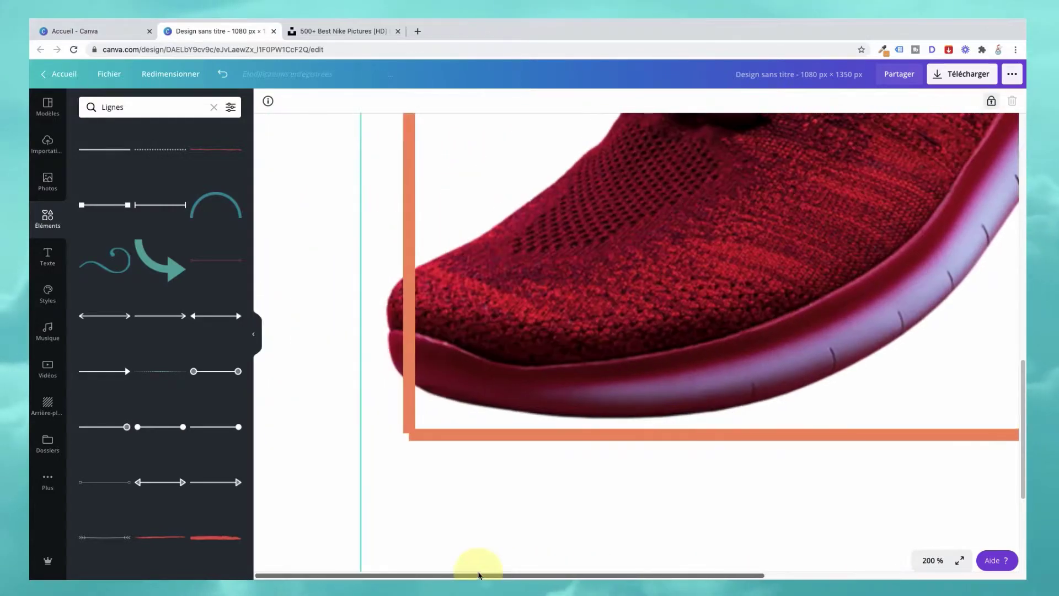
left_click(467, 436)
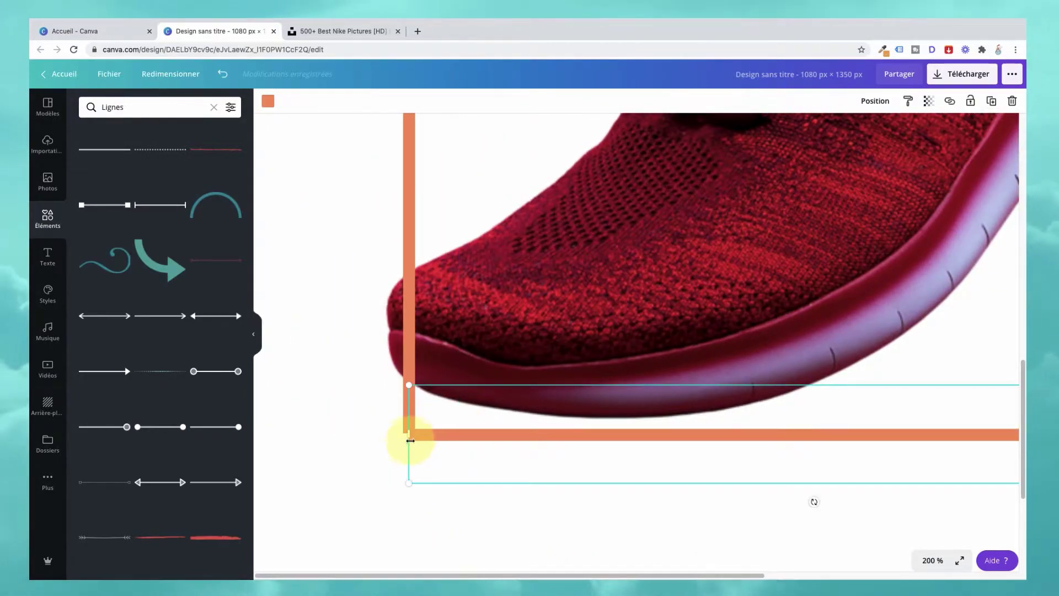
left_click_drag(406, 435, 402, 435)
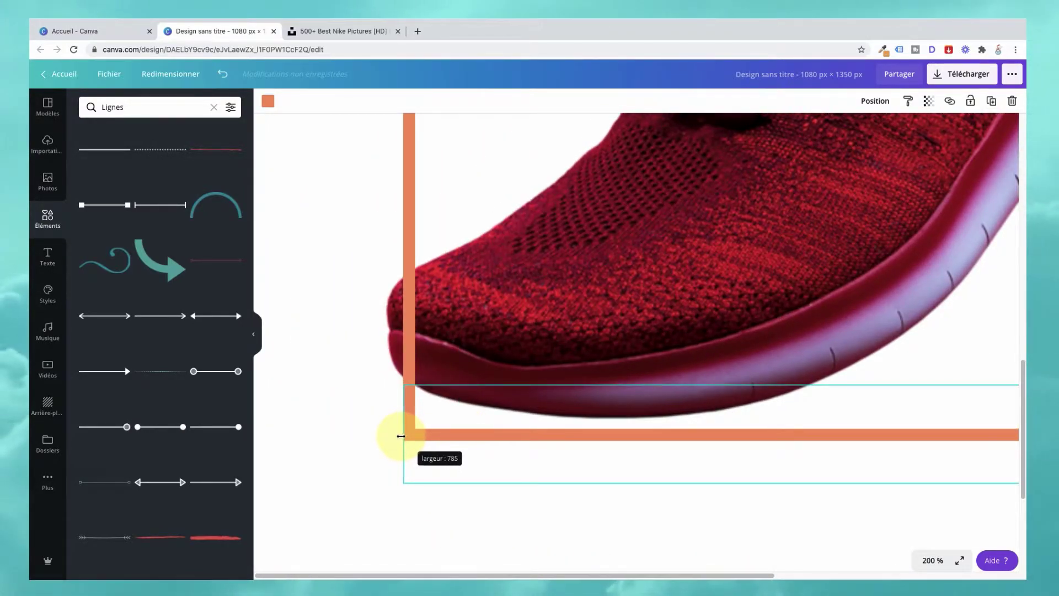
left_click(349, 439)
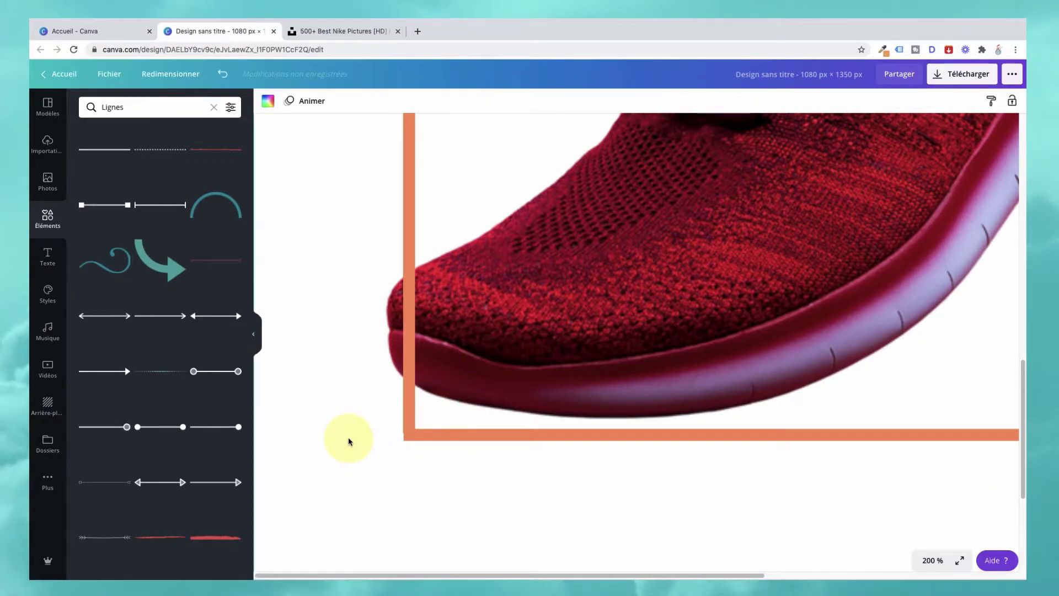
- Raise the frame's bottom line across the shoe's sole and shorten both vertical lines to meet it
left_click(932, 560)
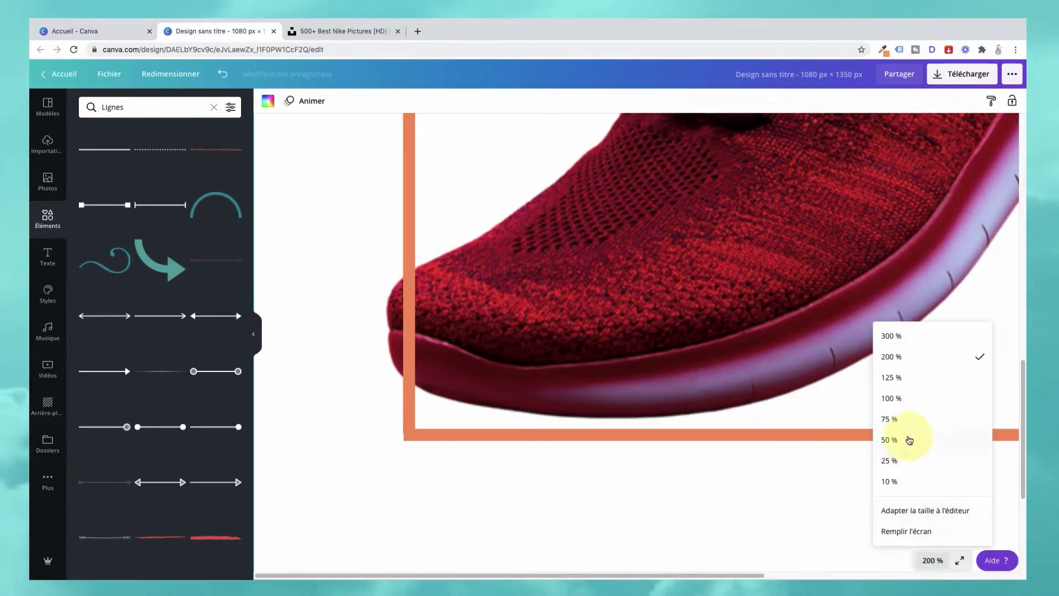
left_click(934, 513)
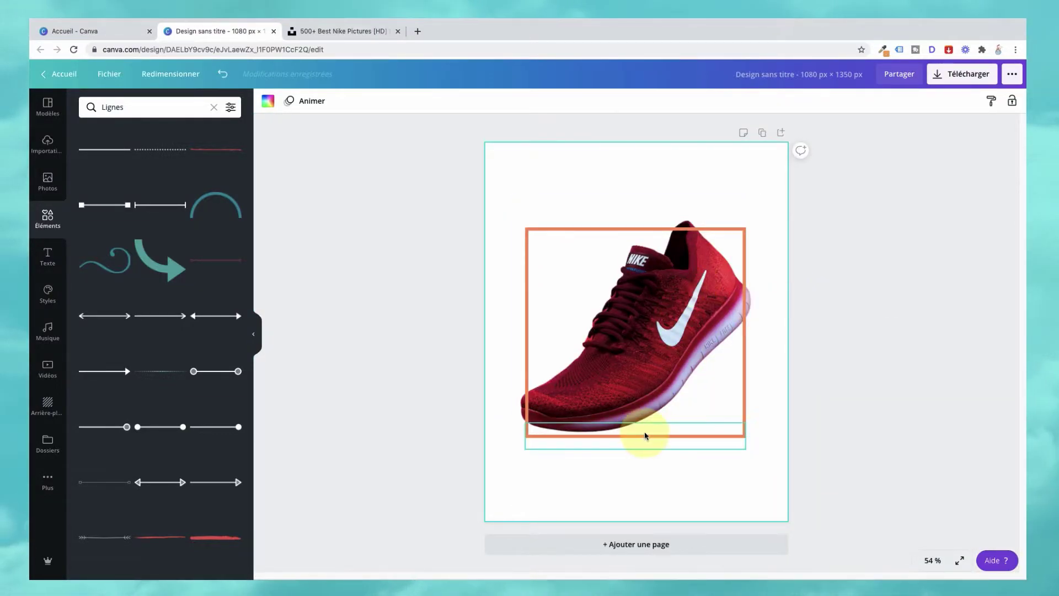
left_click_drag(643, 435, 660, 411)
left_click(743, 440)
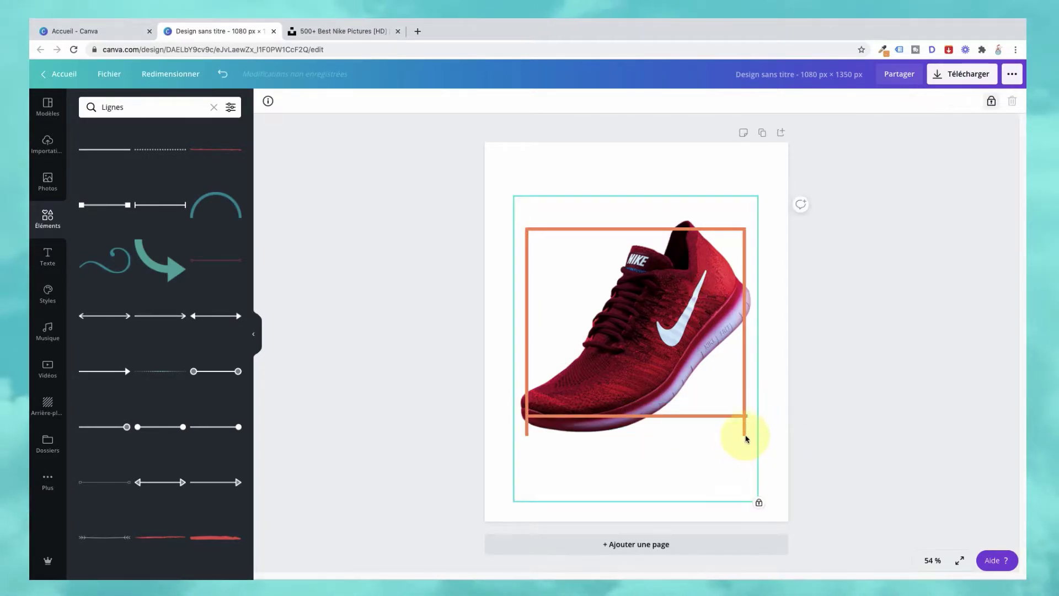
left_click(769, 439)
scroll(814, 413, "down", 3)
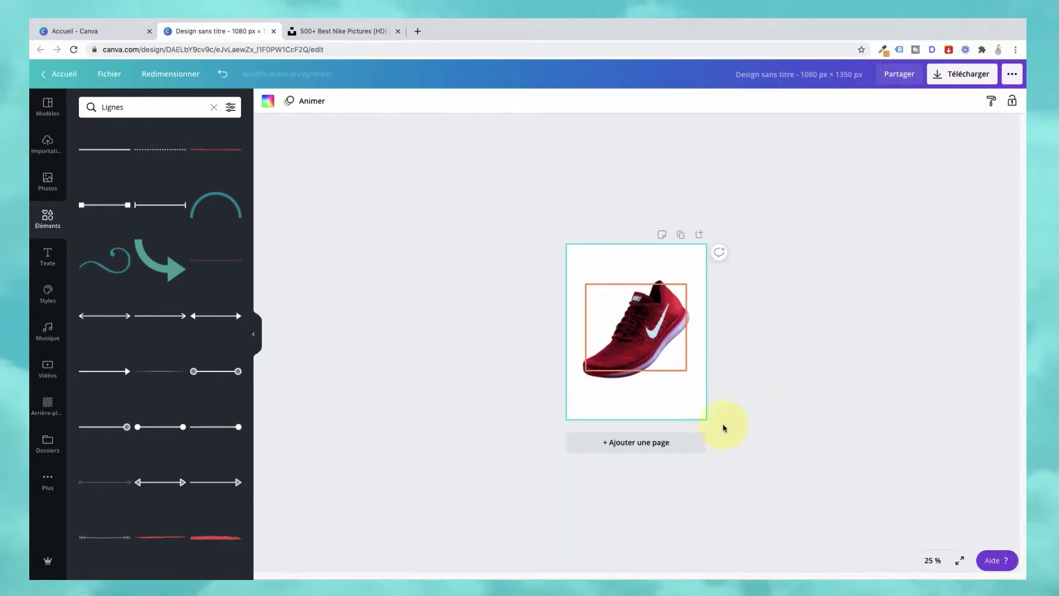
left_click(930, 561)
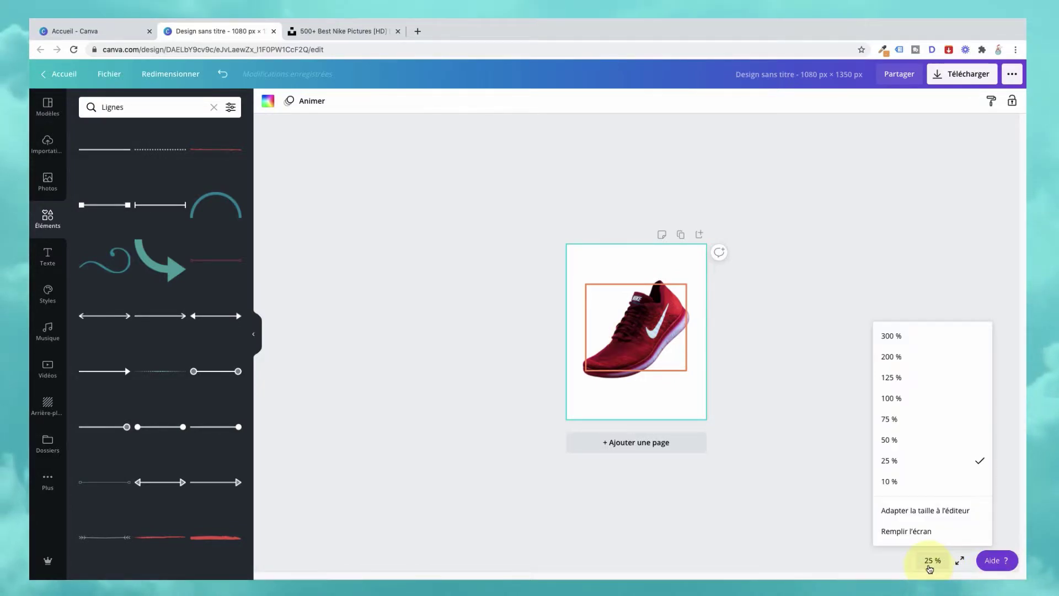
left_click(925, 510)
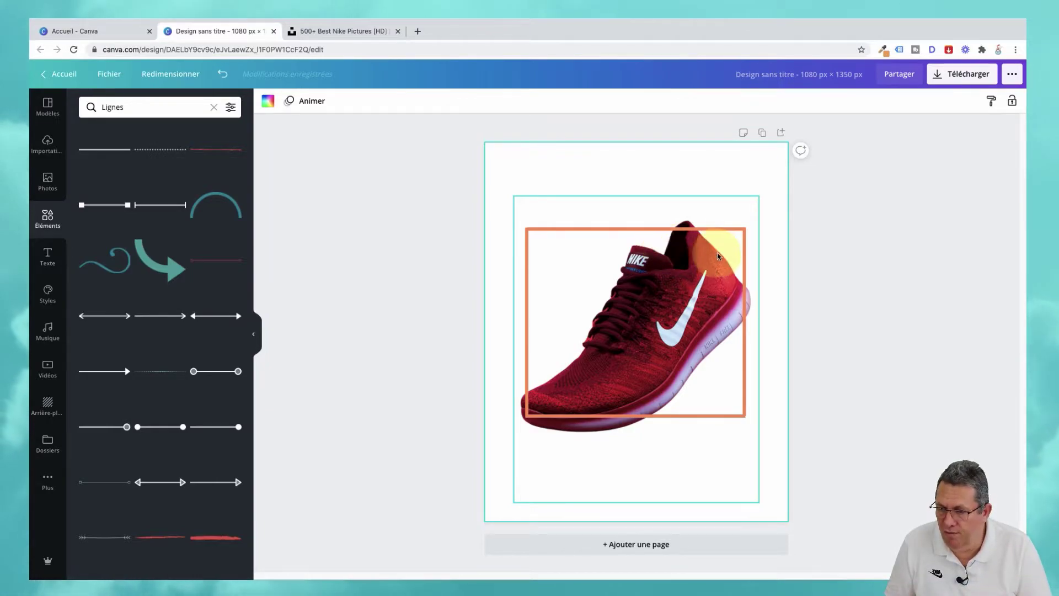
- Send the frame's right, bottom and left lines backward so they lie behind the shoe, and deselect them
left_click(745, 312)
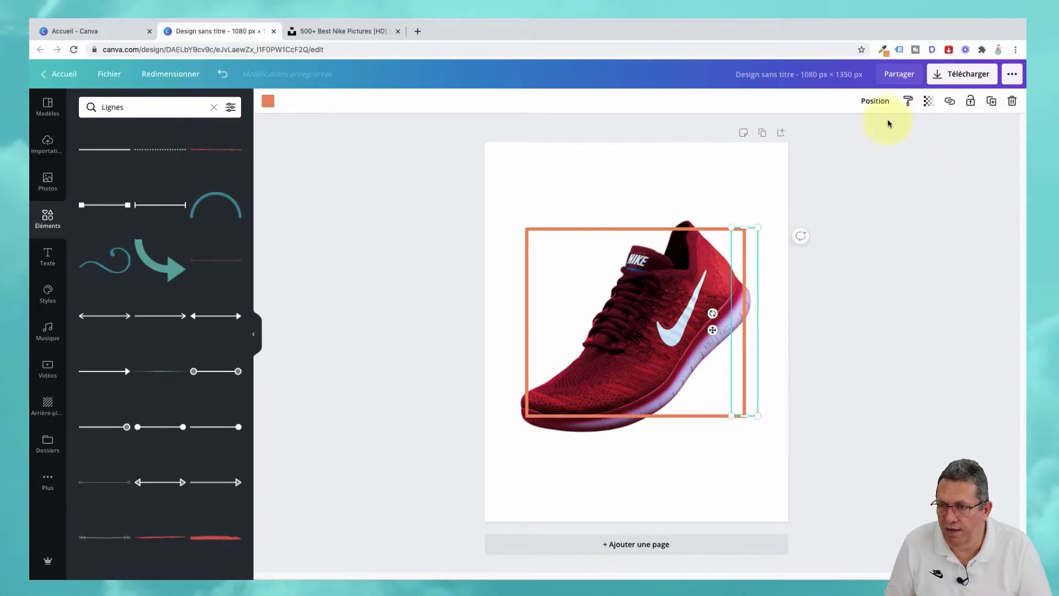
left_click(877, 102)
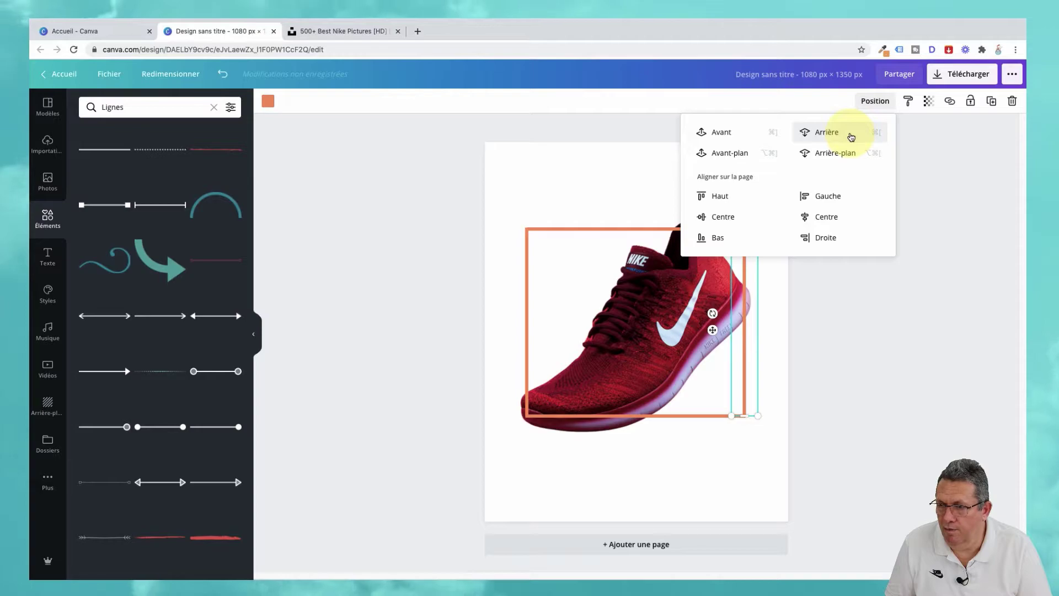
left_click(850, 135)
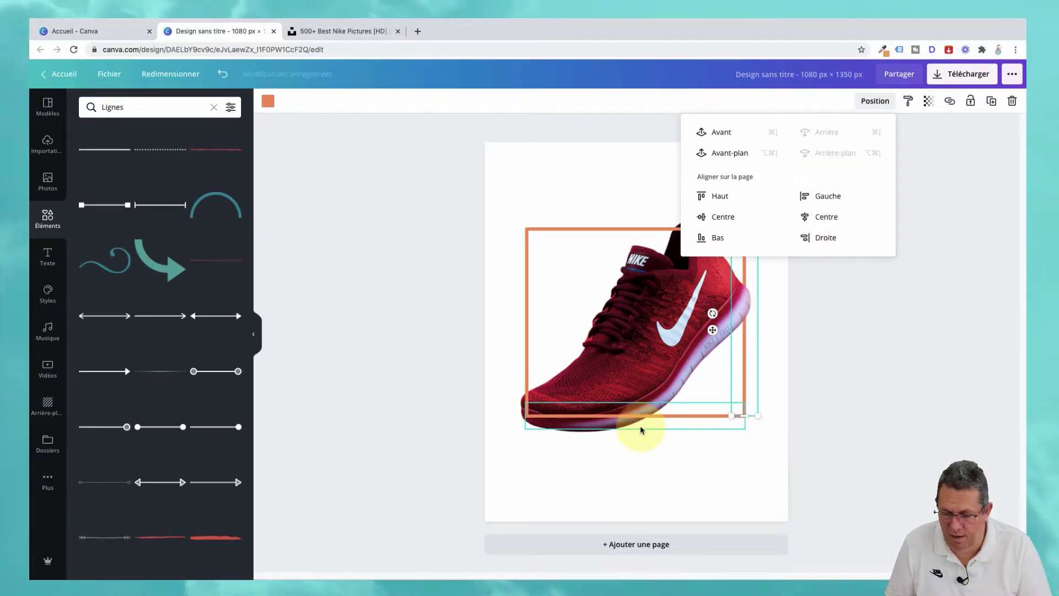
left_click(621, 422)
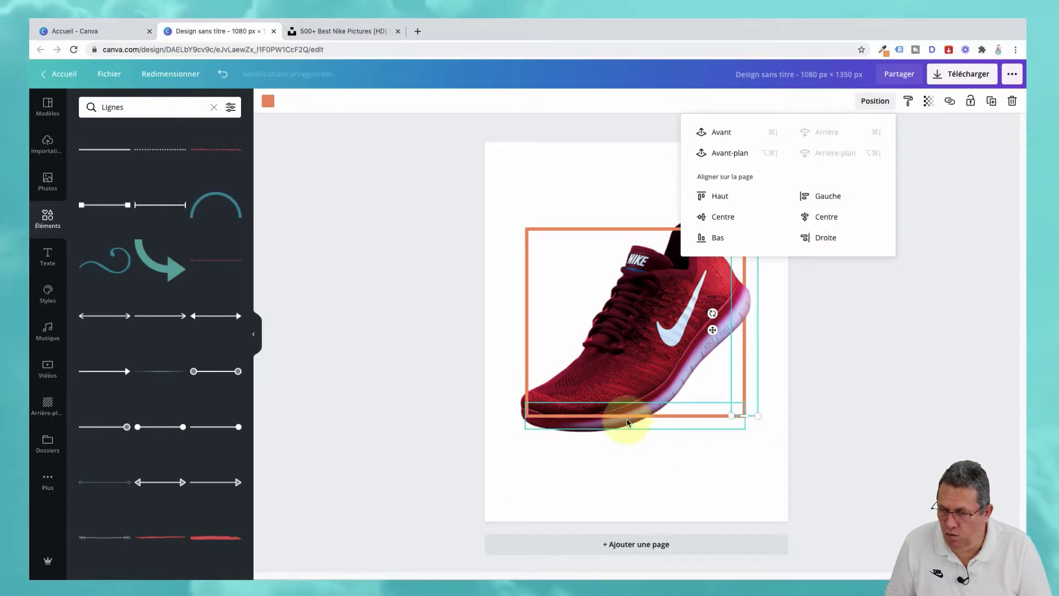
left_click(875, 101)
left_click(830, 132)
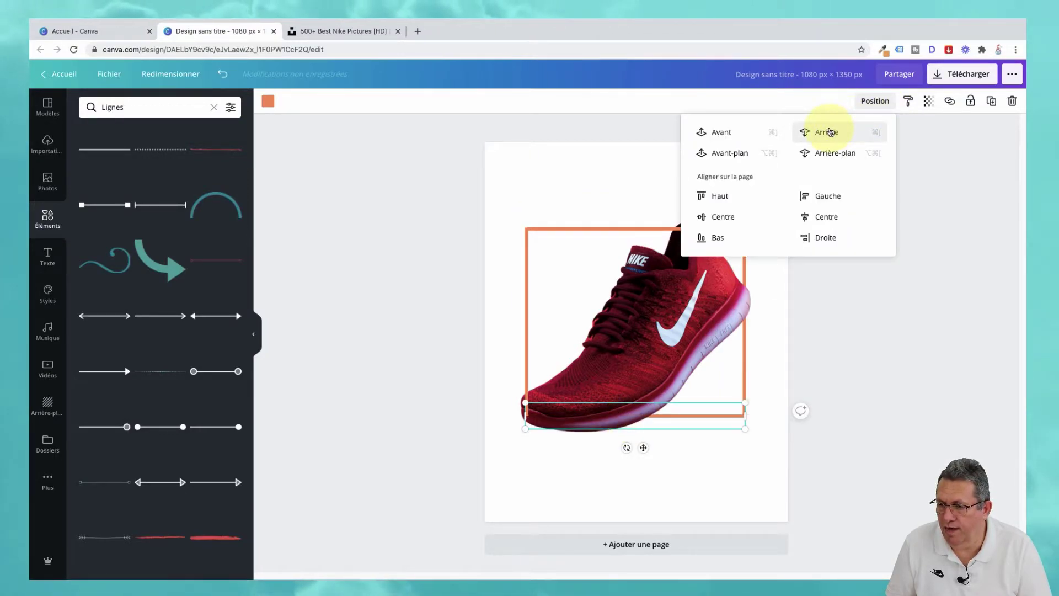
left_click(528, 296)
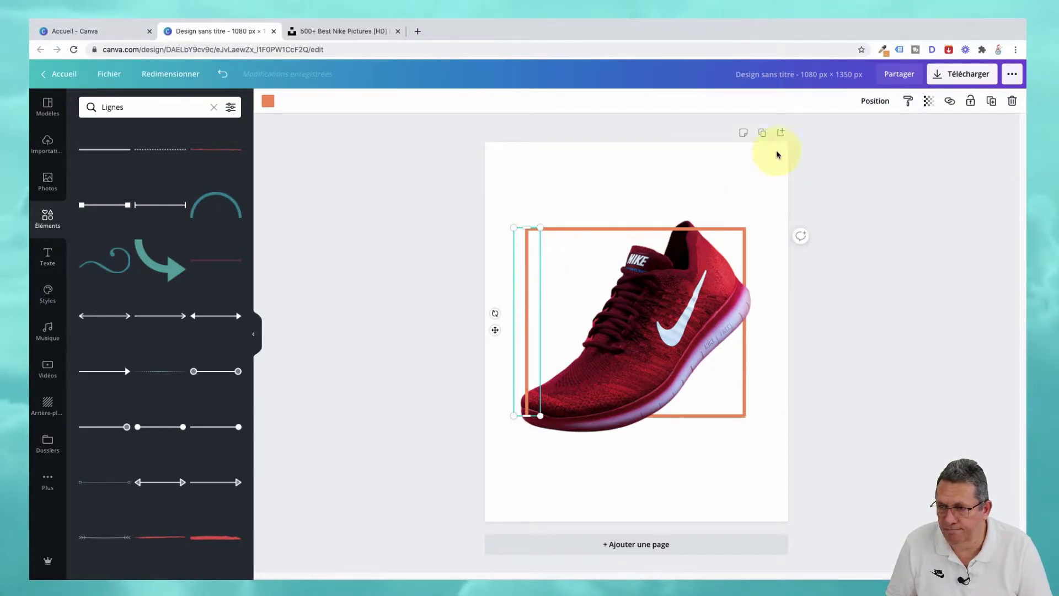
left_click(874, 104)
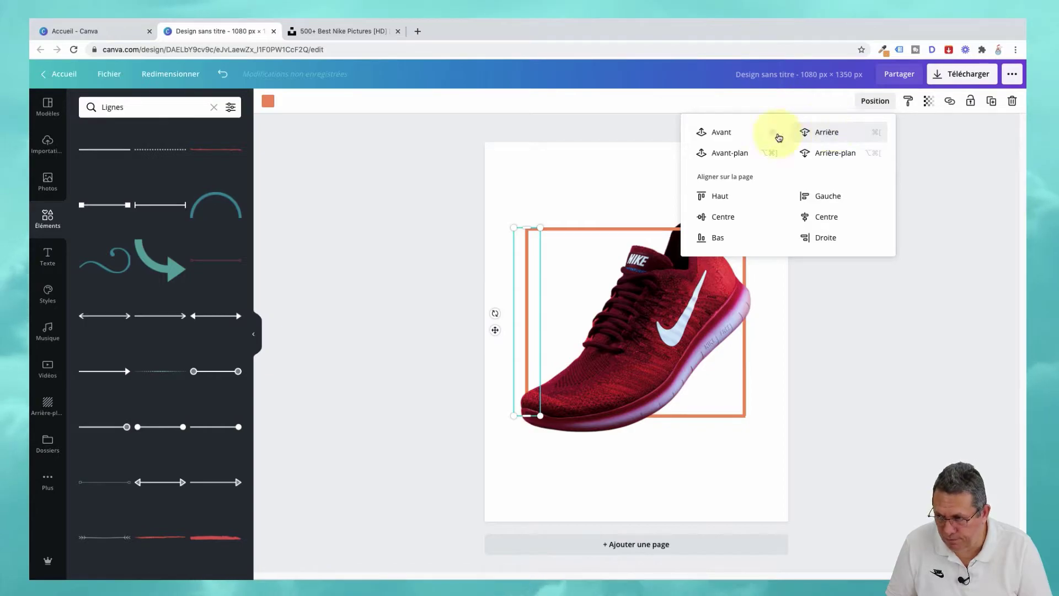
left_click(429, 200)
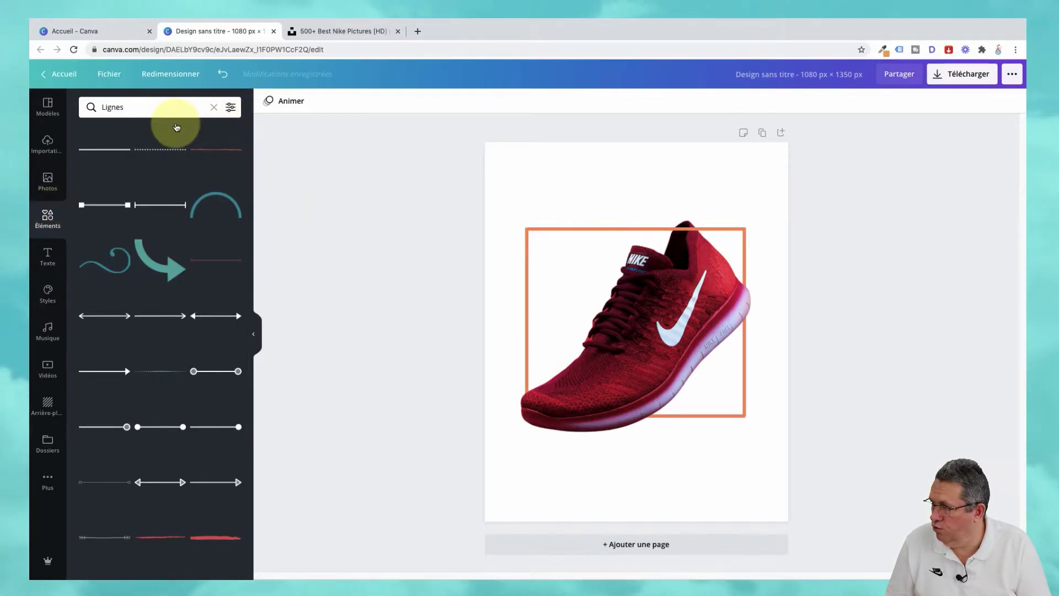
- Clear the Lignes search and browse the full Dégradés collection down to the square purple gradient that fades to transparent
left_click(214, 106)
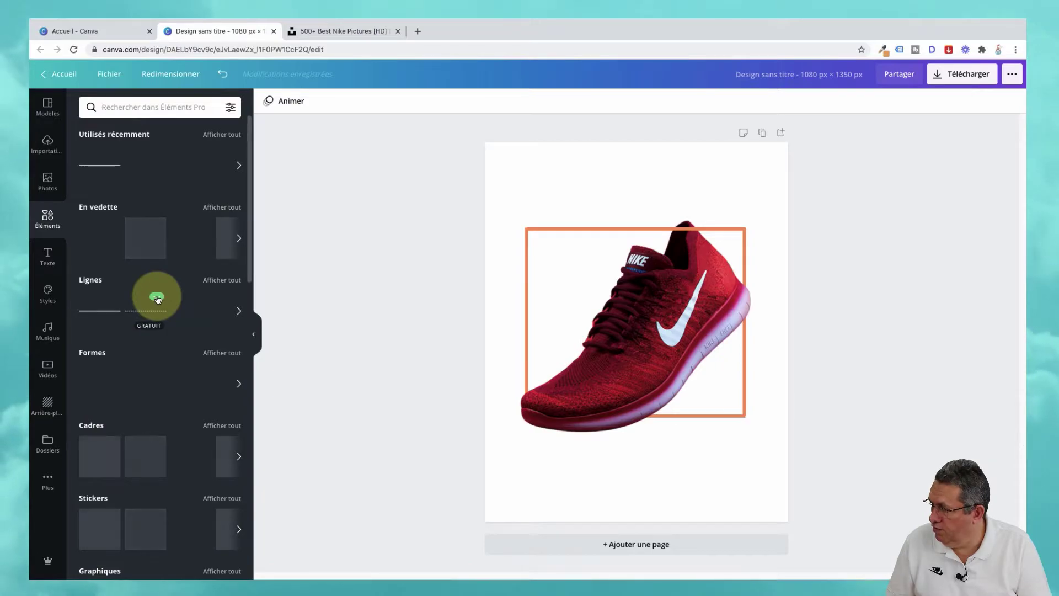
scroll(157, 299, "down", 2)
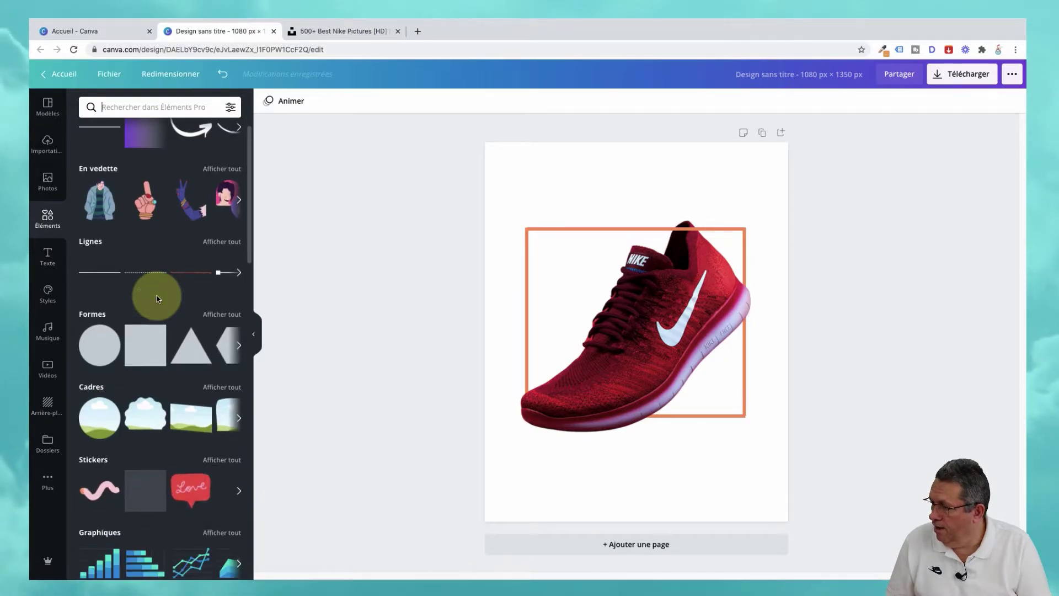
scroll(157, 299, "down", 6)
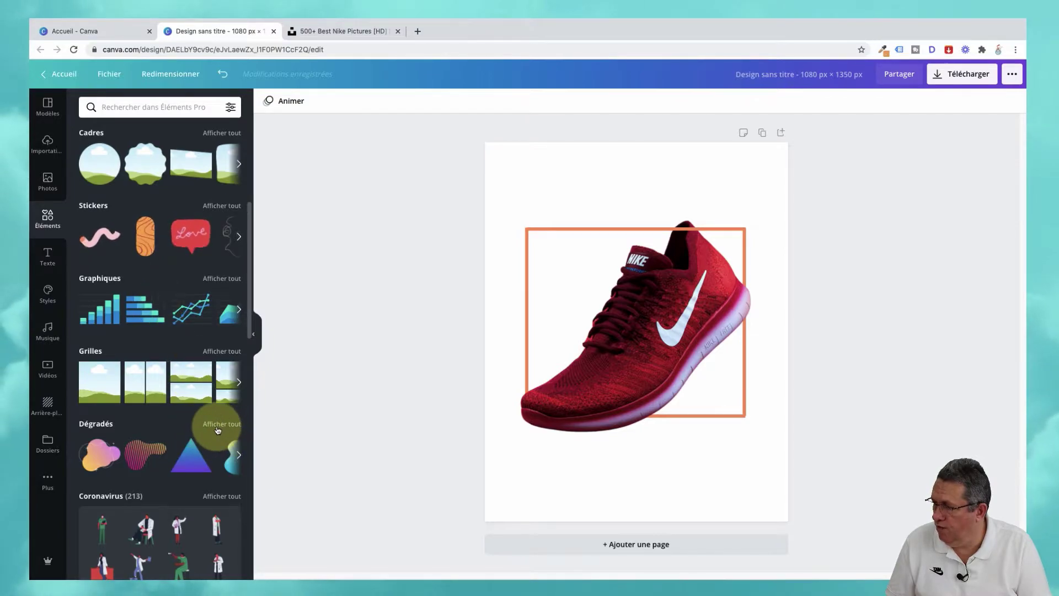
left_click(217, 425)
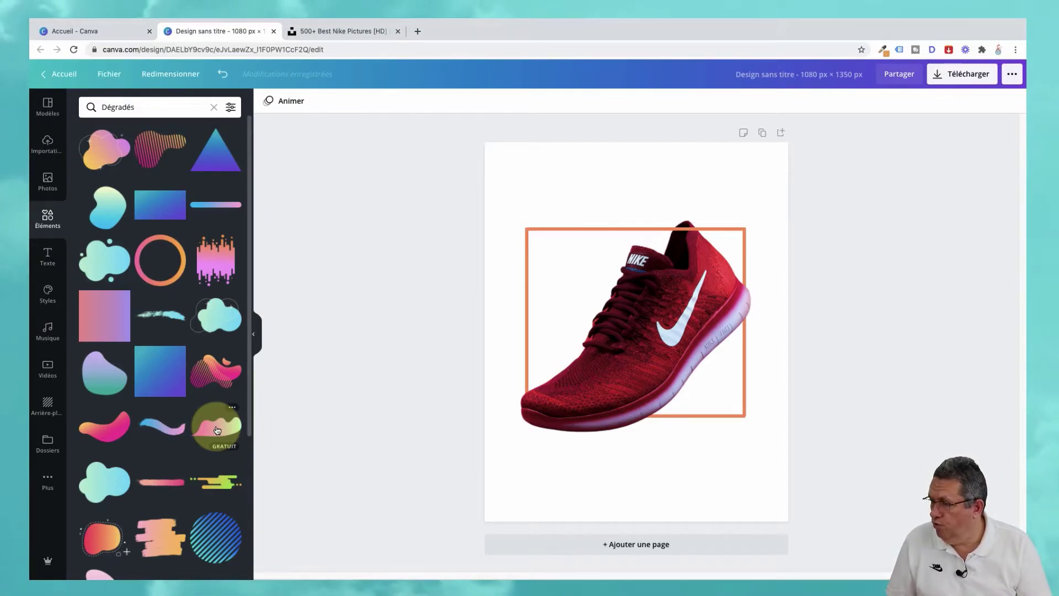
scroll(213, 424, "down", 4)
scroll(202, 414, "down", 7)
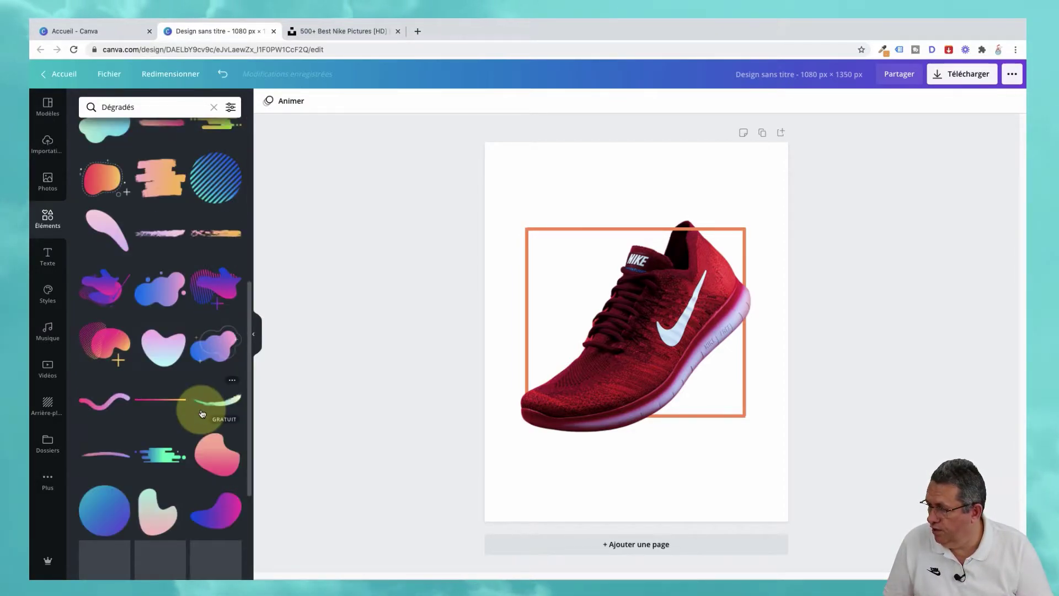
scroll(202, 414, "down", 5)
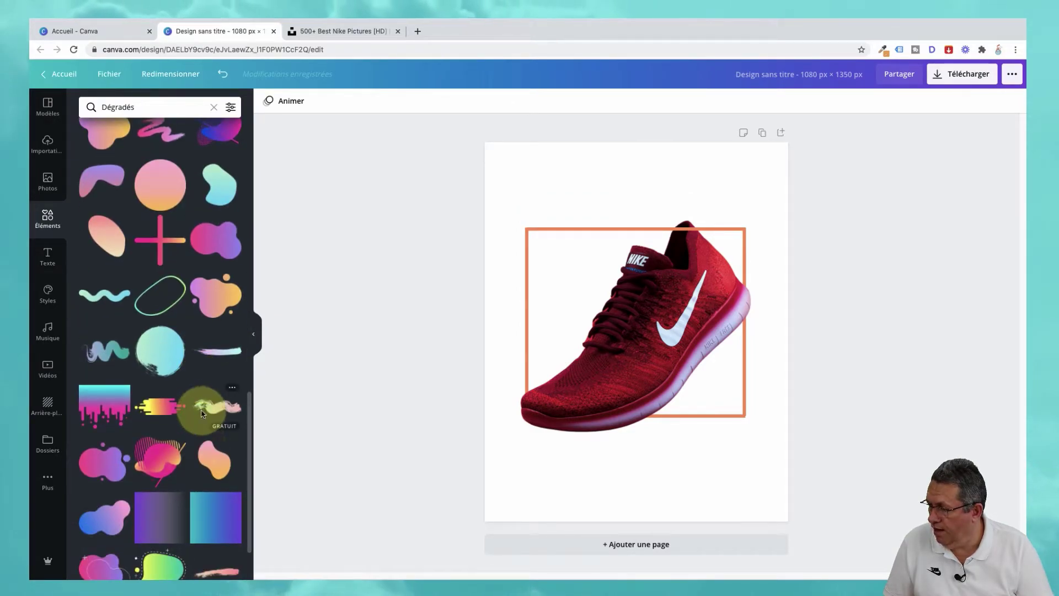
- Add the square purple fading gradient, rotate its solid side to face down, and enlarge it beyond the page width over the lower area
left_click(149, 523)
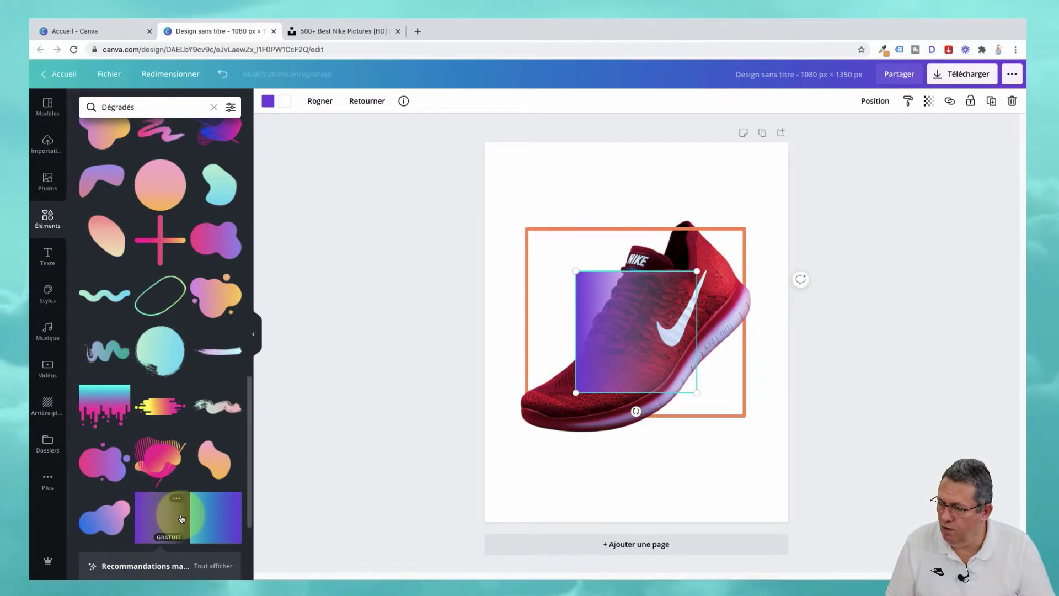
left_click_drag(149, 522, 580, 347)
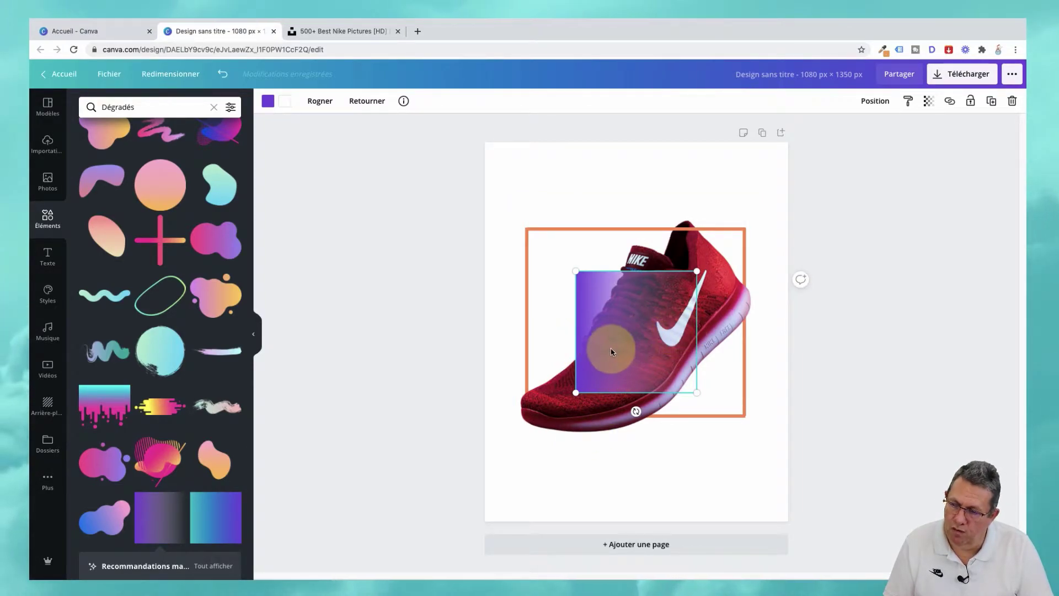
left_click_drag(634, 411, 720, 334)
left_click_drag(697, 391, 825, 519)
left_click_drag(575, 521, 430, 567)
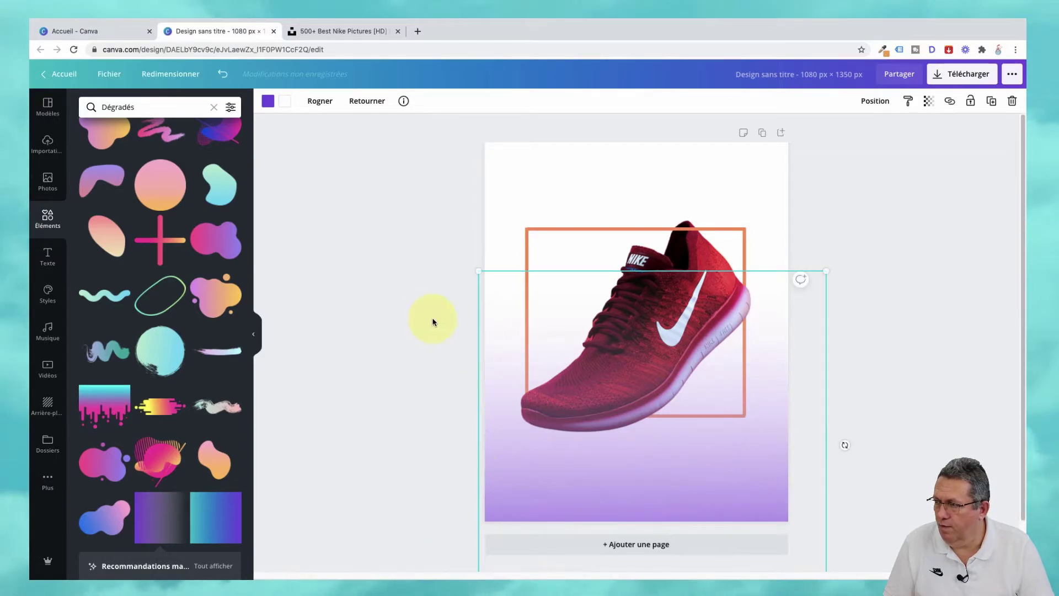
- Recolour the gradient with the default red, lower its upper edge to the middle of the page, and deselect it
left_click(268, 103)
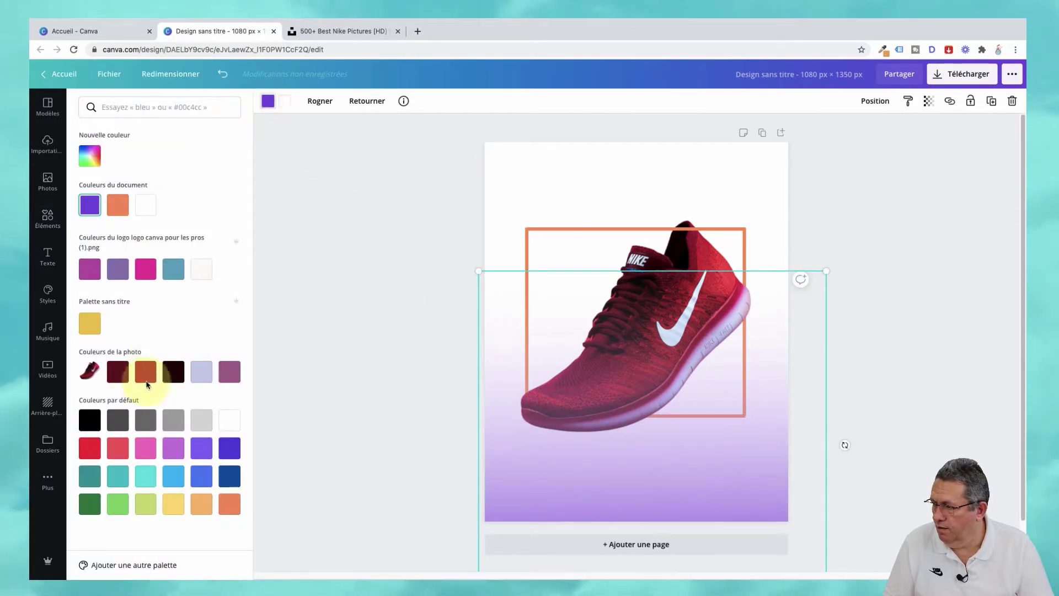
left_click(90, 448)
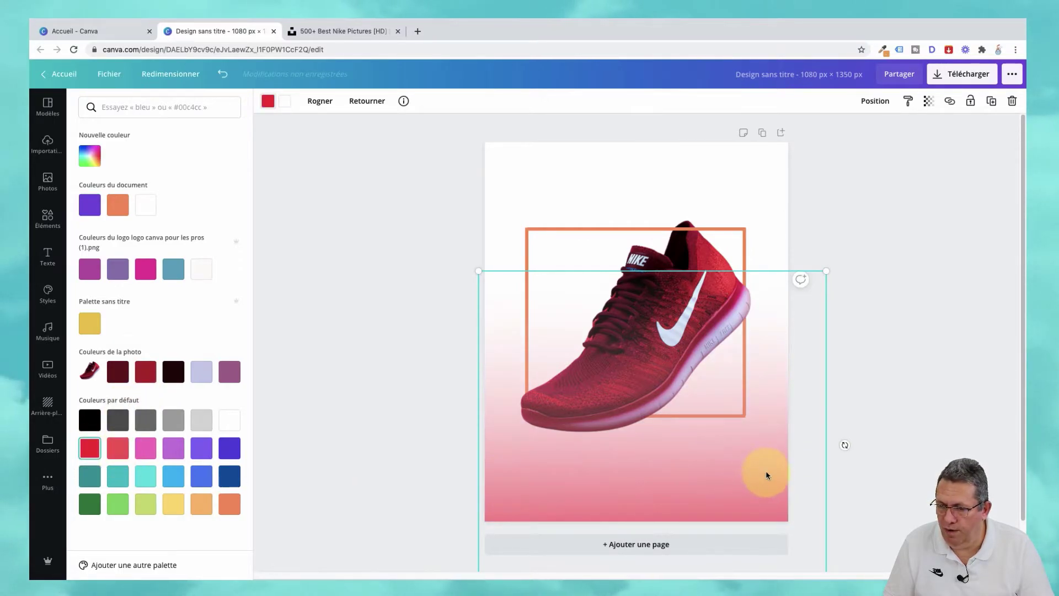
left_click_drag(714, 461, 711, 519)
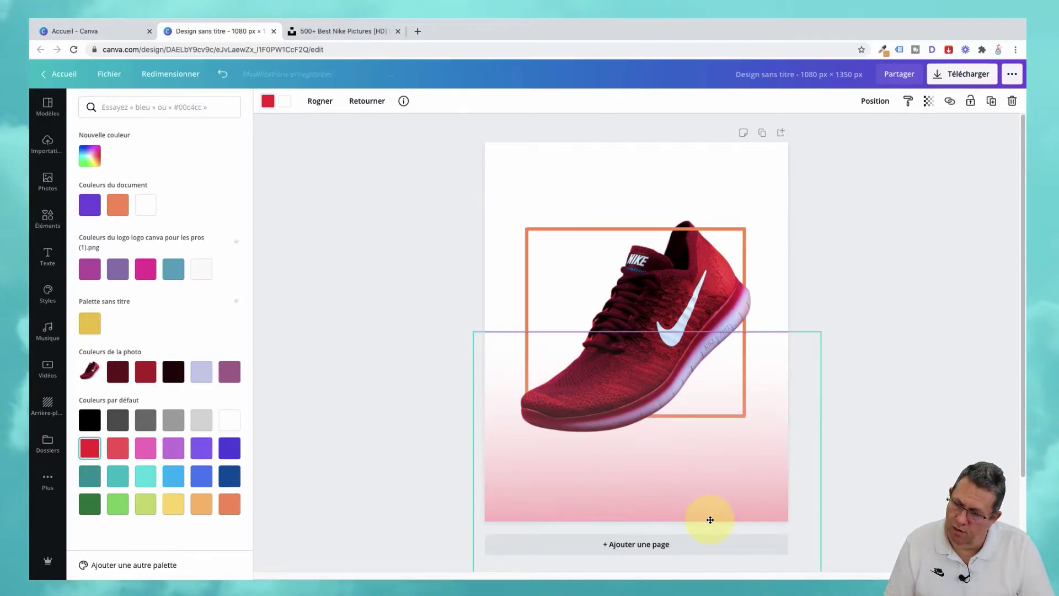
key("Escape")
left_click(885, 313)
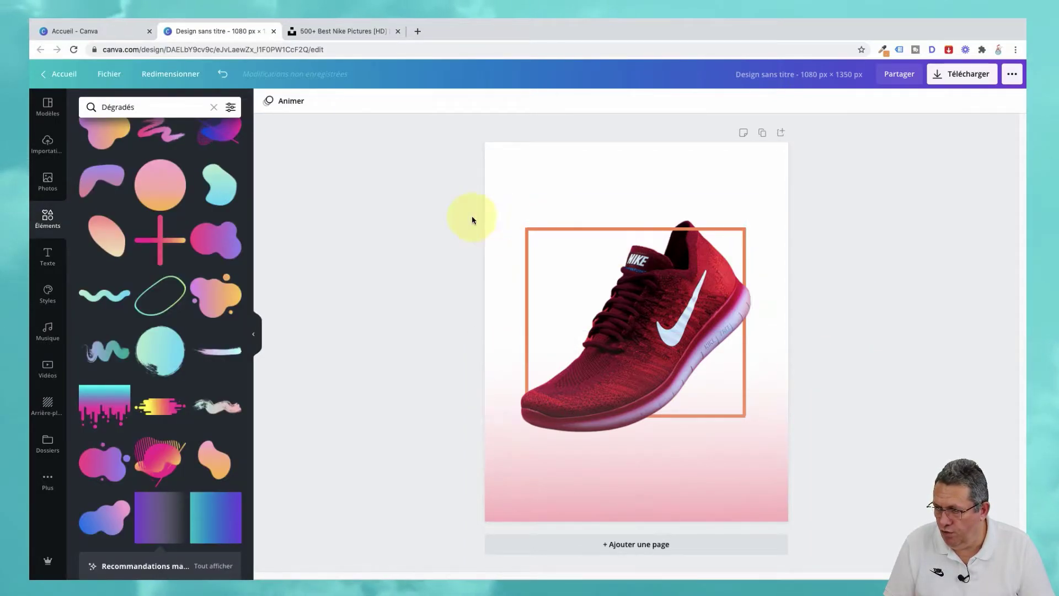
- Delete the red gradient that gets selected together with the frame lines
left_click_drag(492, 196, 762, 425)
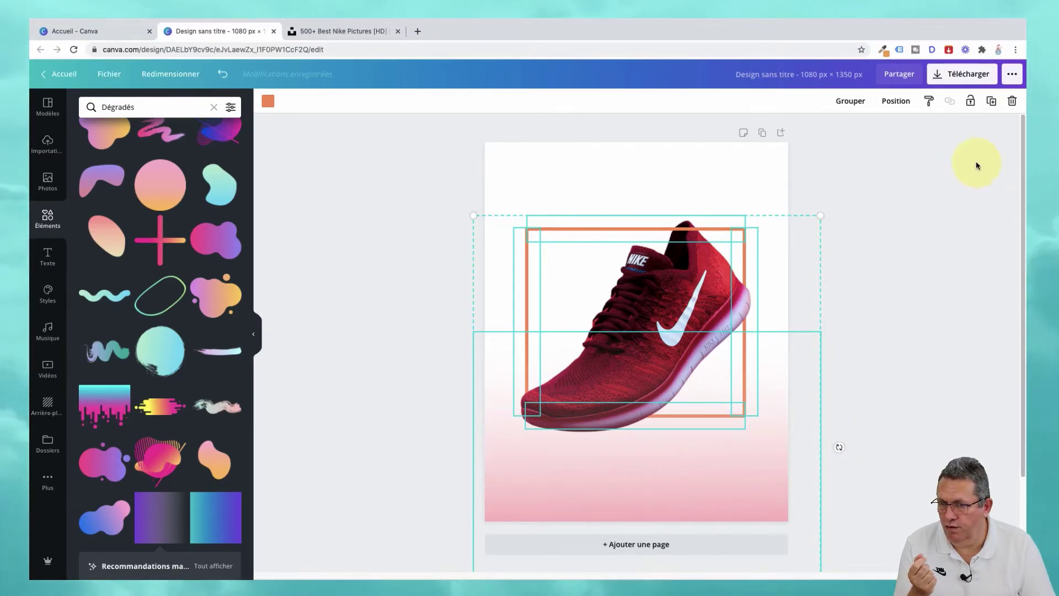
left_click(864, 305)
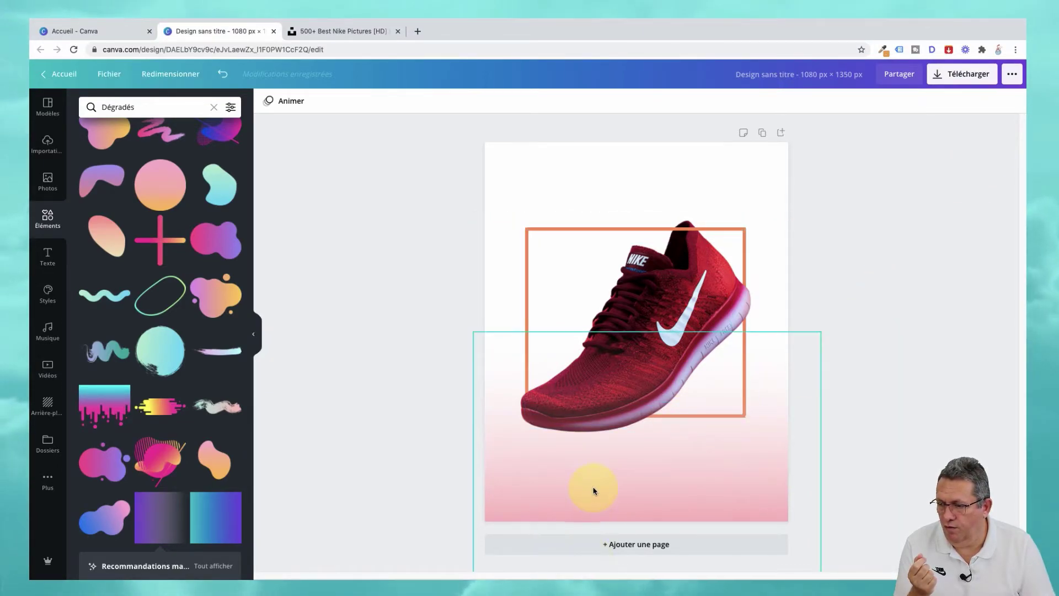
left_click(702, 441)
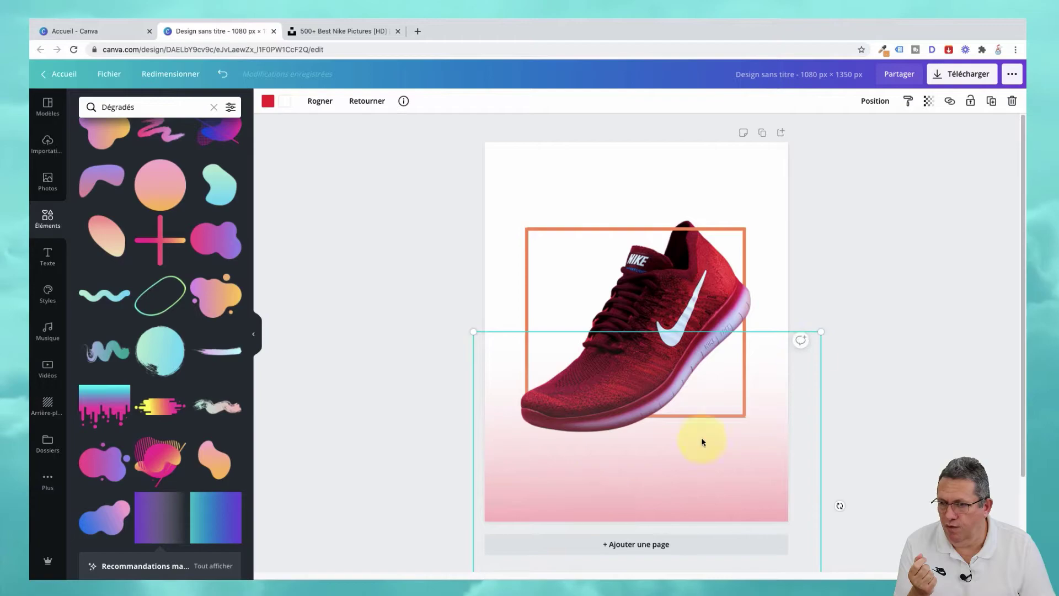
left_click(1012, 102)
- Group the four orange frame lines, lock the group in place, and deselect it
left_click_drag(491, 183, 767, 452)
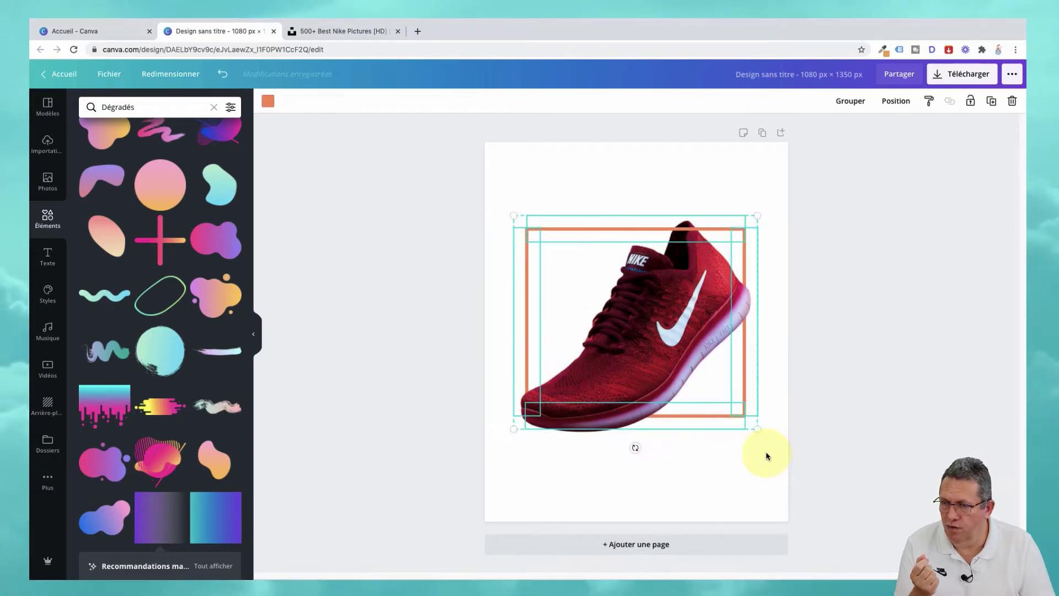
left_click(861, 105)
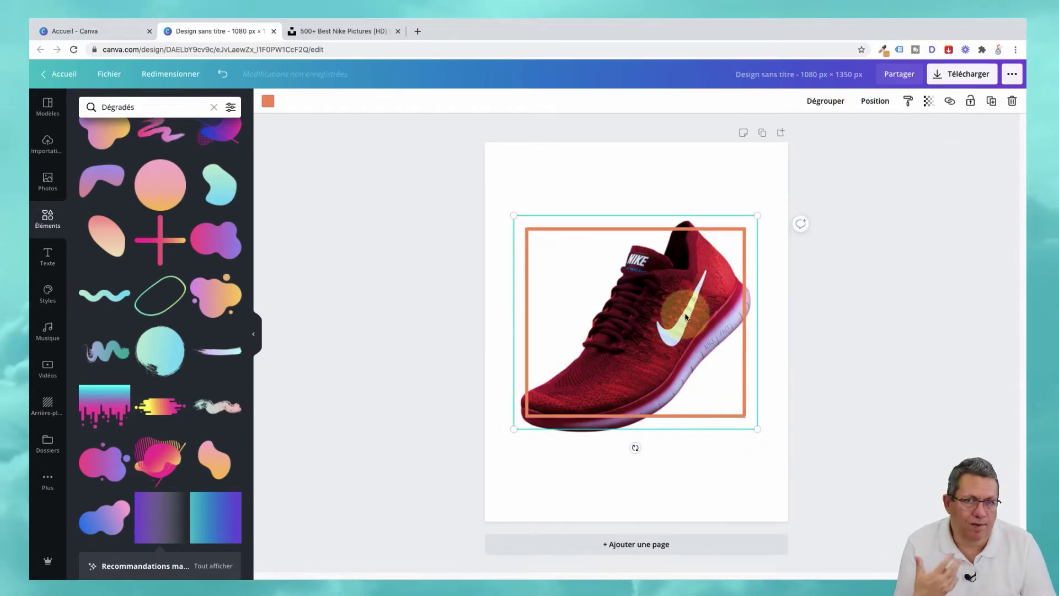
left_click(970, 102)
left_click(942, 284)
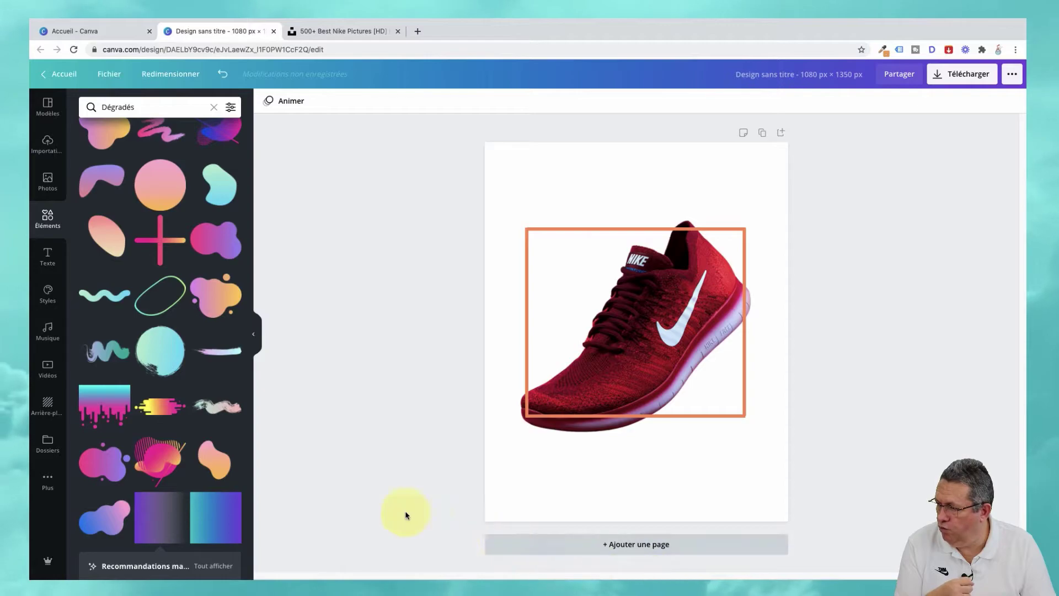
- Add the purple fading gradient again, turn its solid side down, and enlarge it past the page's side and bottom edges
left_click(157, 521)
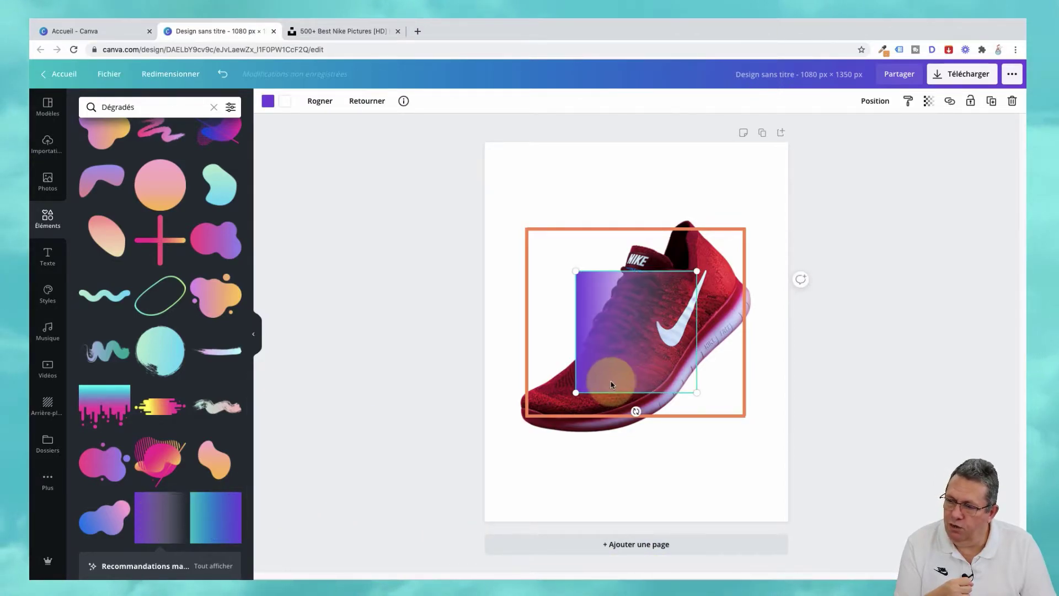
left_click_drag(635, 411, 735, 335)
left_click_drag(634, 372, 833, 520)
left_click_drag(723, 486, 679, 333)
left_click_drag(544, 439, 444, 498)
left_click_drag(760, 515, 797, 551)
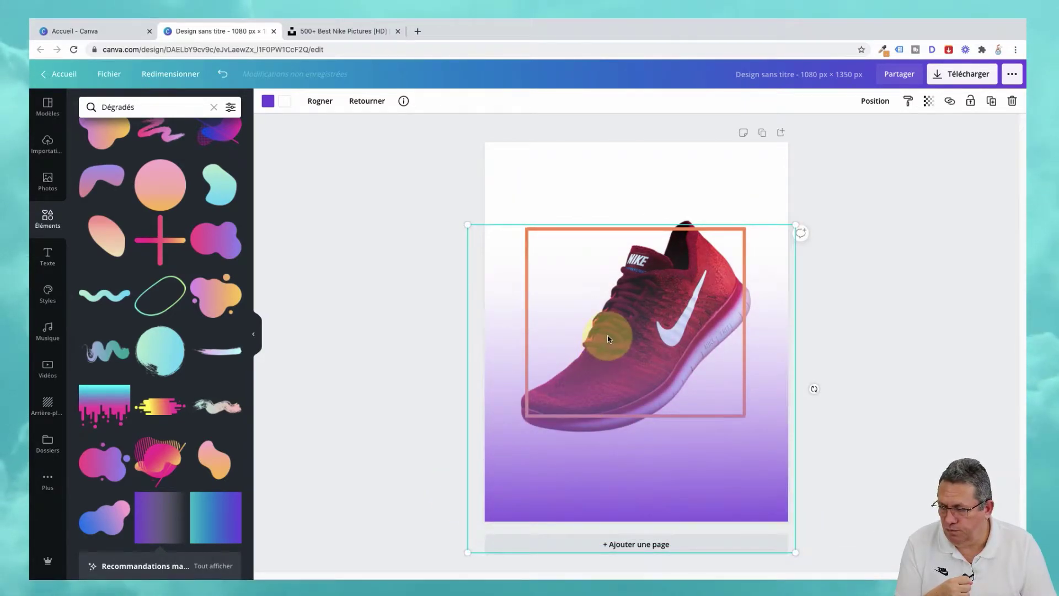
- Recolour the gradient with the default red and lower it until its upper edge sits near the middle of the page
left_click(268, 101)
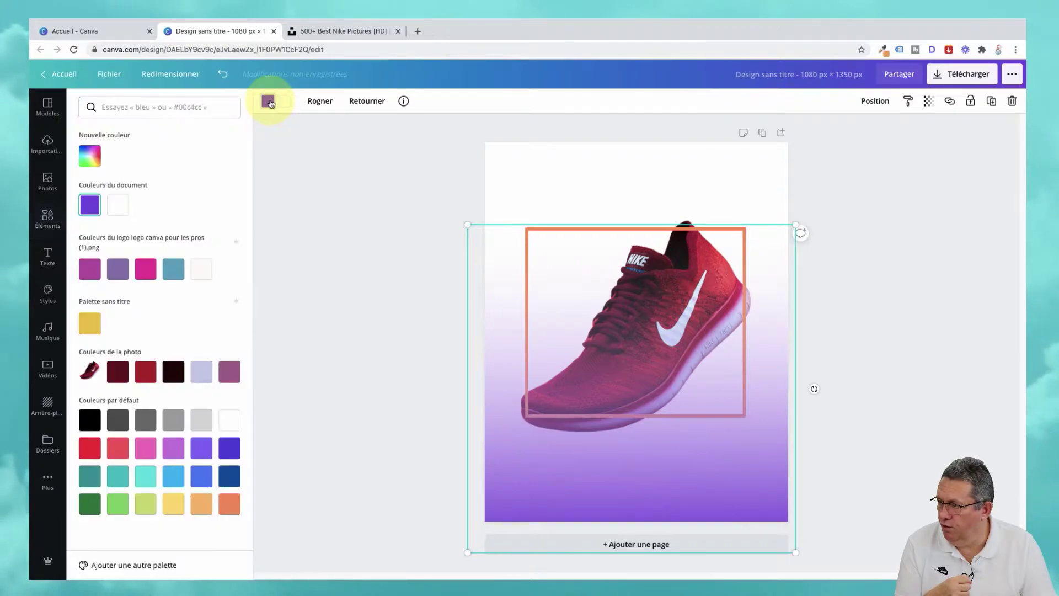
left_click(89, 447)
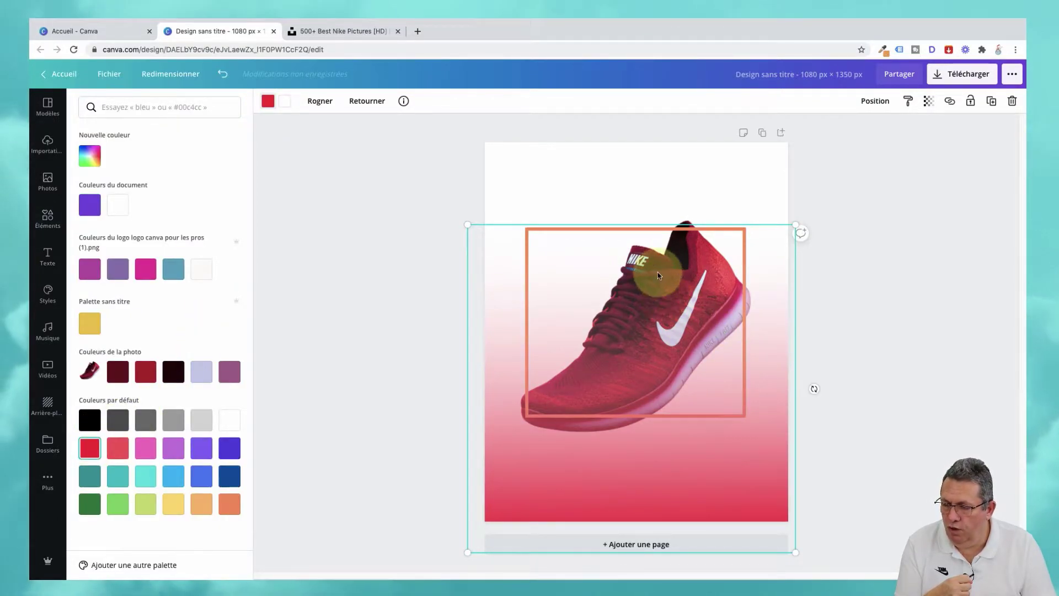
left_click_drag(663, 288, 664, 389)
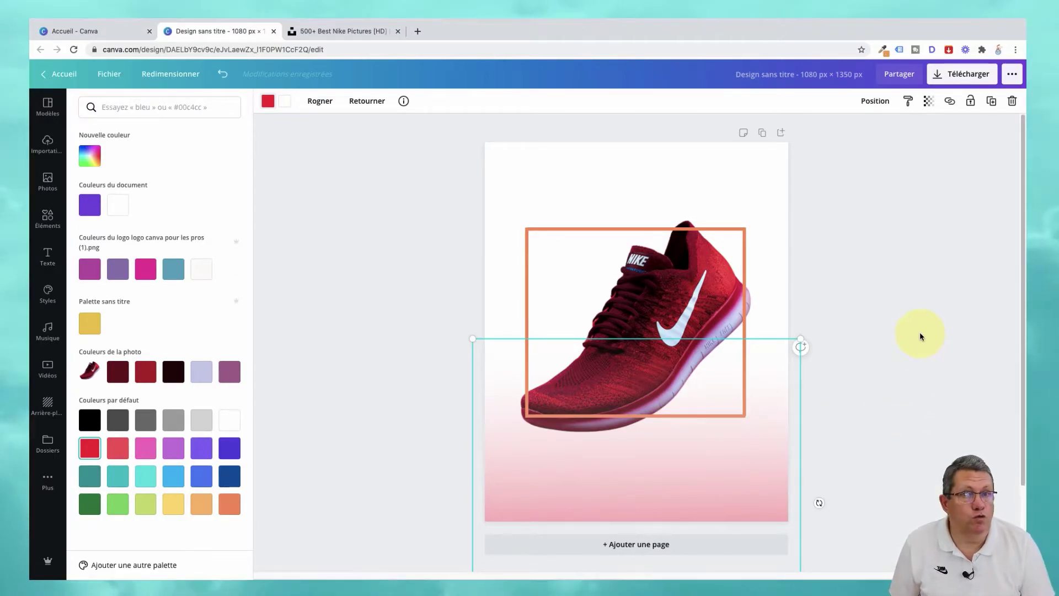
- Duplicate the red gradient, rotate the copy upside down, place it over the page's upper half, and deselect it
left_click(991, 102)
left_click_drag(592, 435, 647, 323)
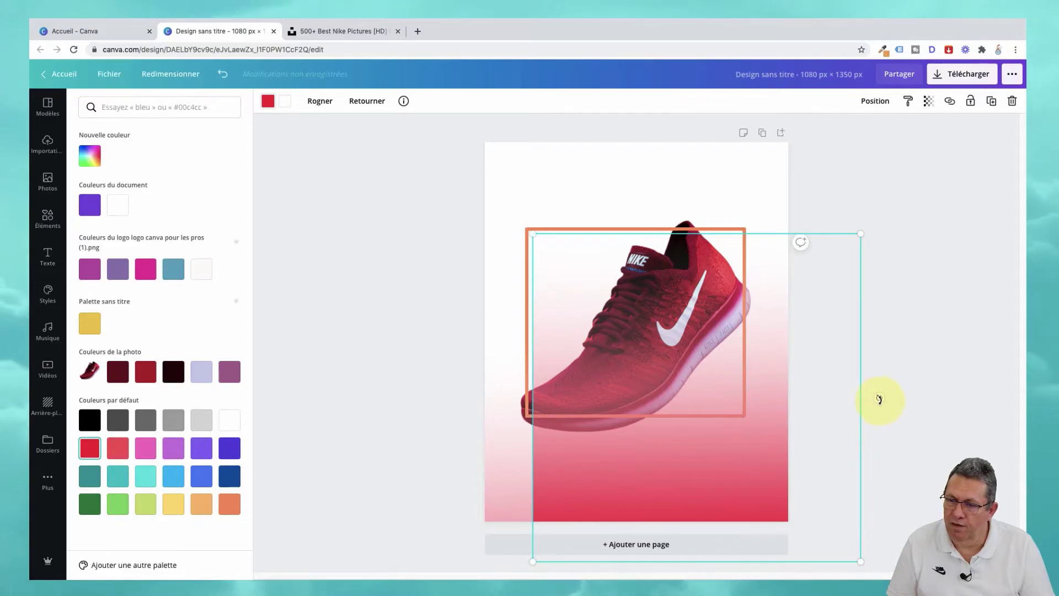
left_click_drag(880, 402, 579, 394)
left_click_drag(757, 491, 698, 257)
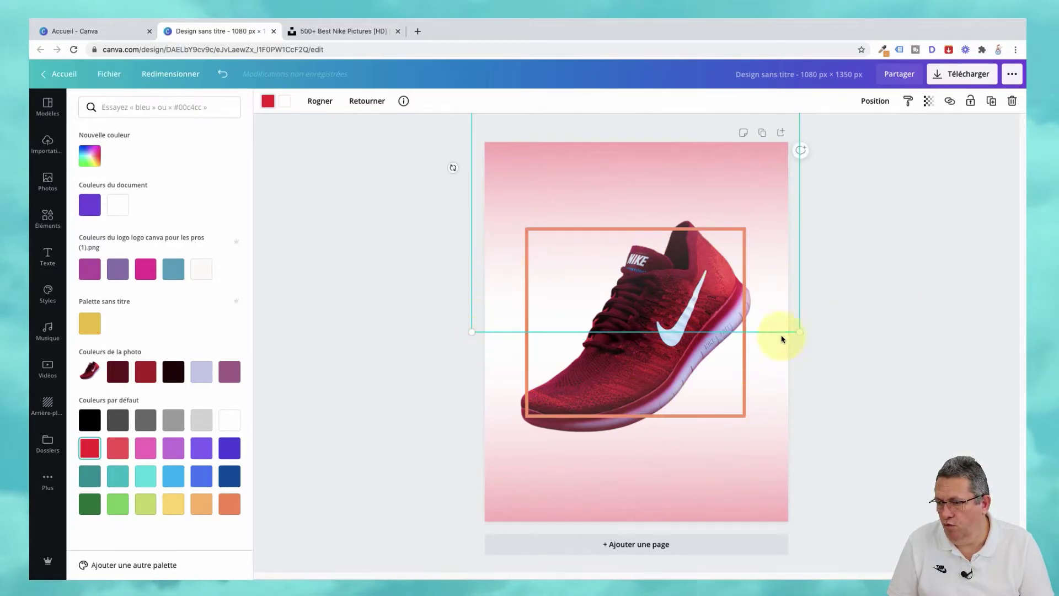
left_click(902, 431)
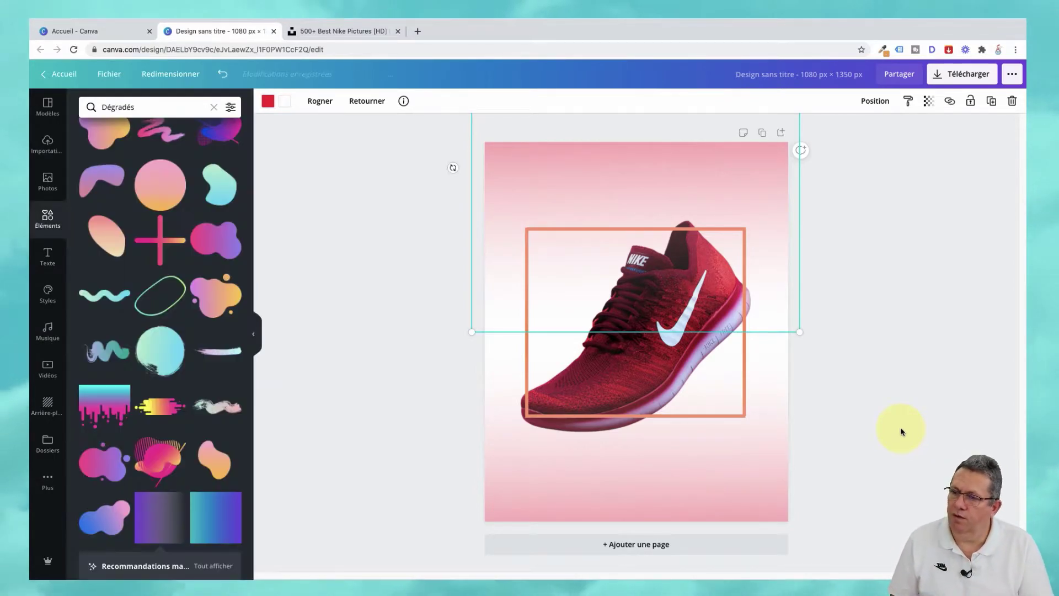
left_click(900, 430)
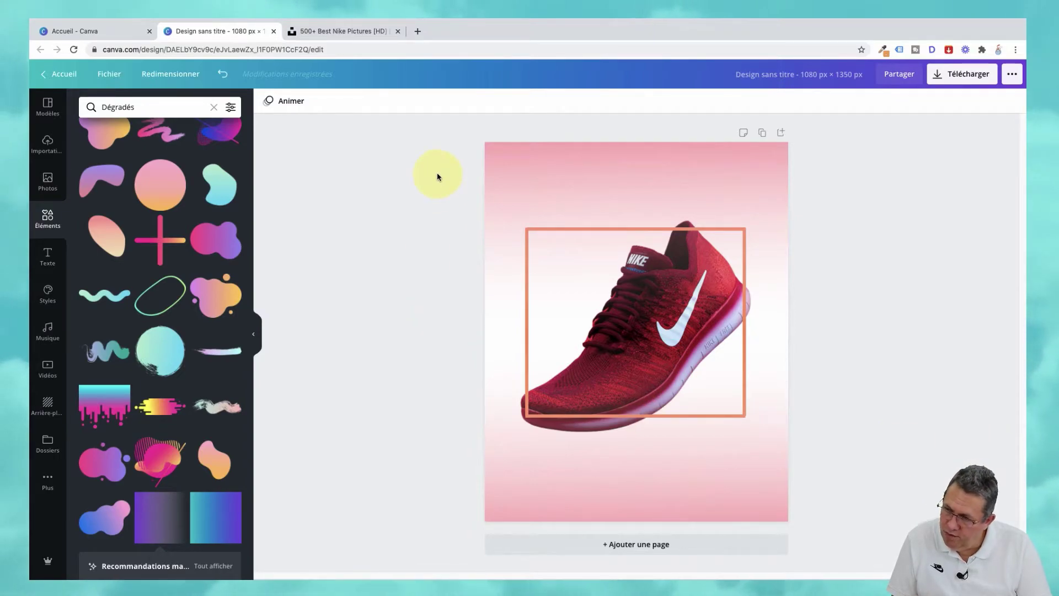
- Select both red gradients together, lock them, and check the lock on each one
left_click_drag(438, 174, 863, 500)
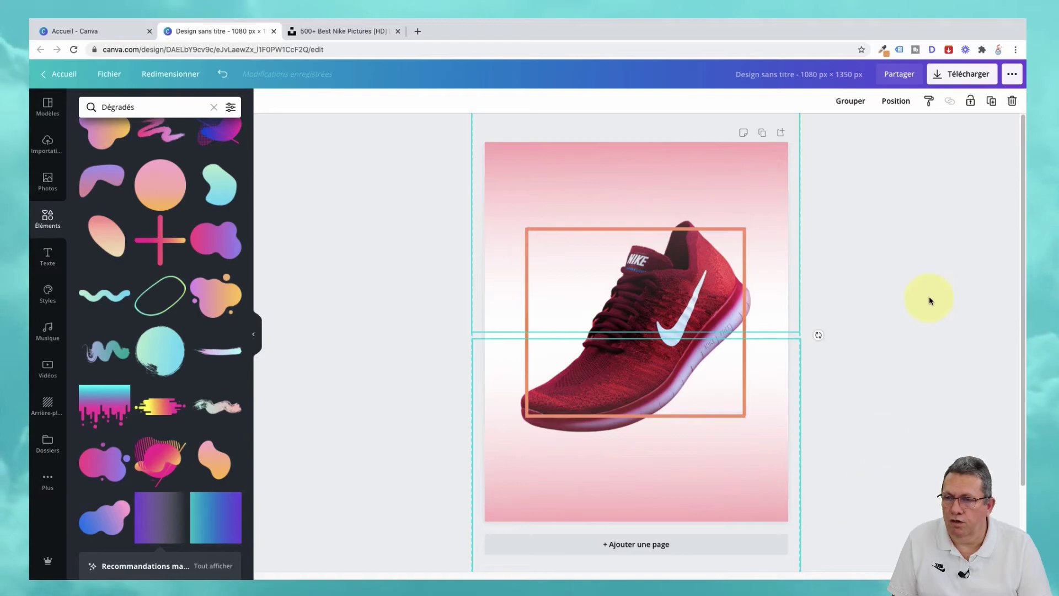
left_click(971, 102)
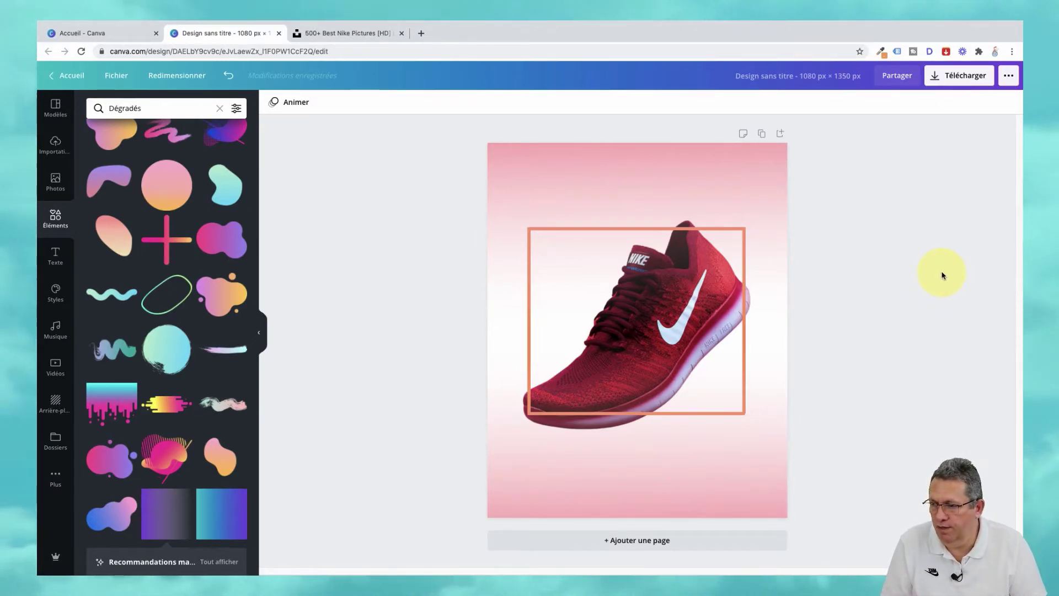
left_click(511, 193)
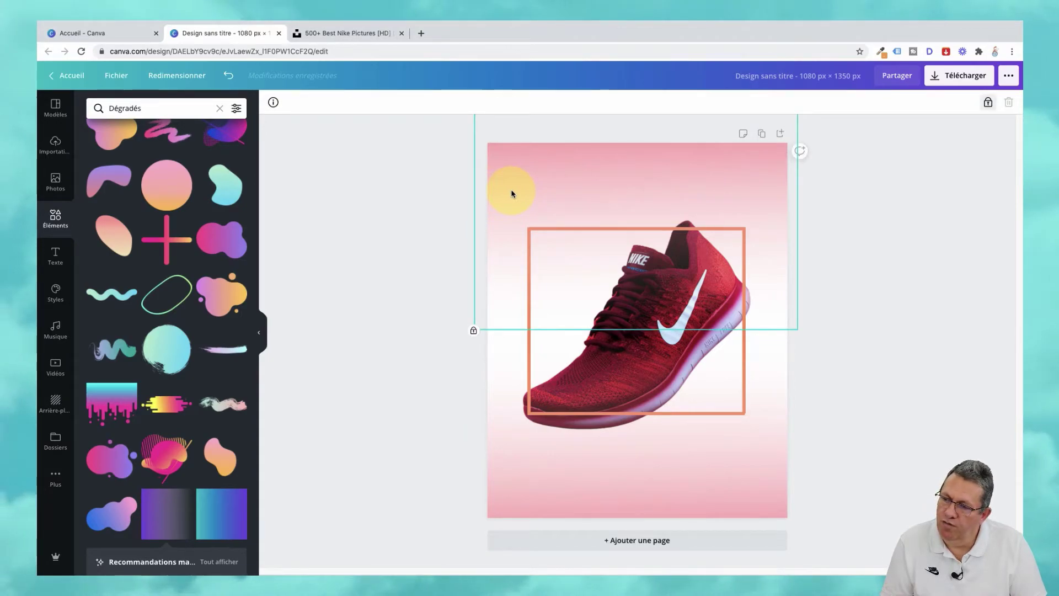
left_click(540, 464)
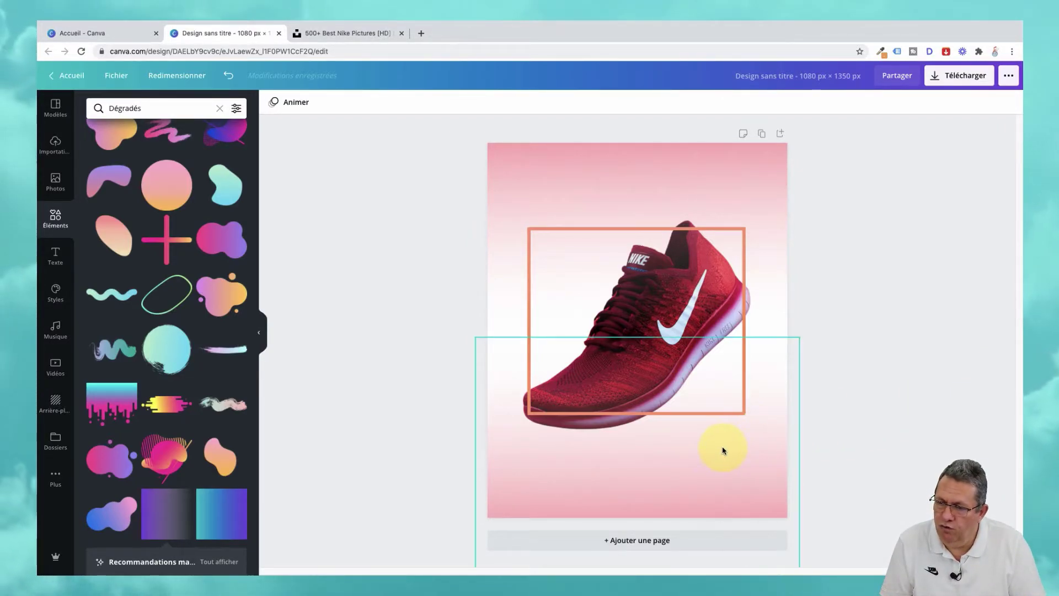
- Unlock both red gradients and send the upper one backward to the lowest layer
left_click(989, 103)
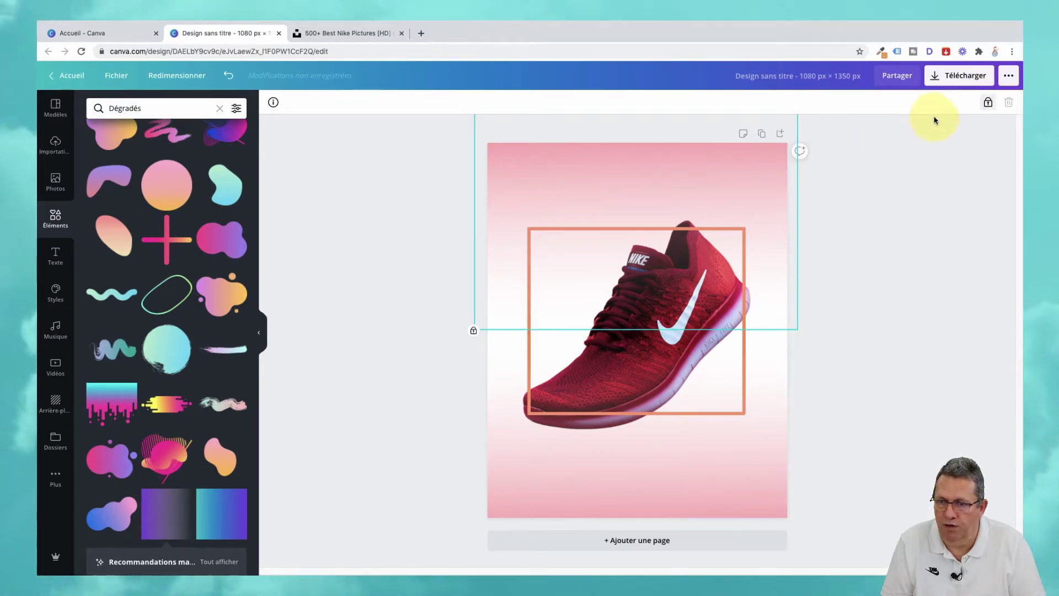
left_click(988, 104)
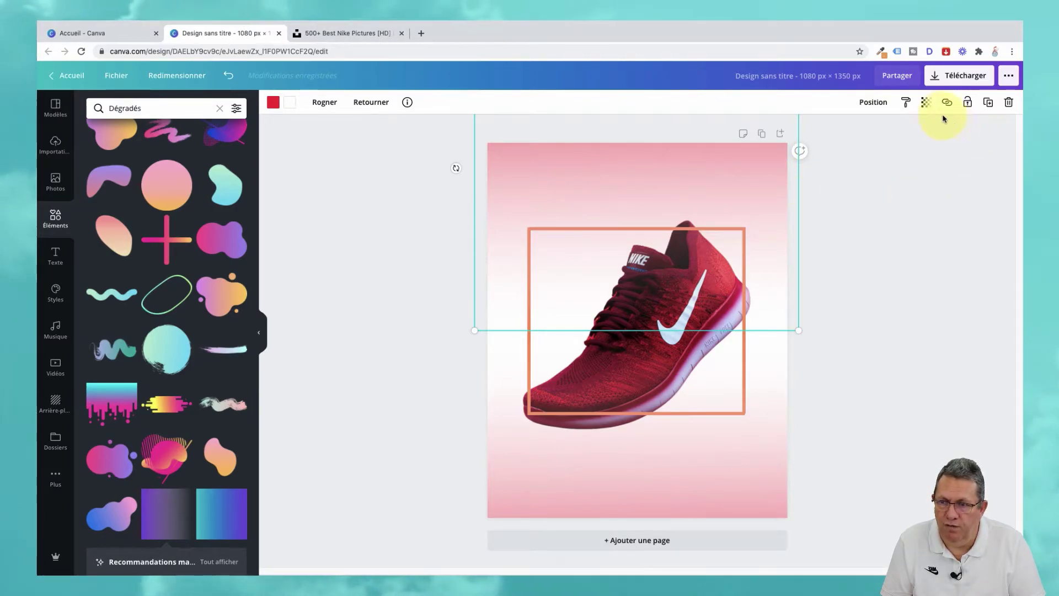
left_click(882, 105)
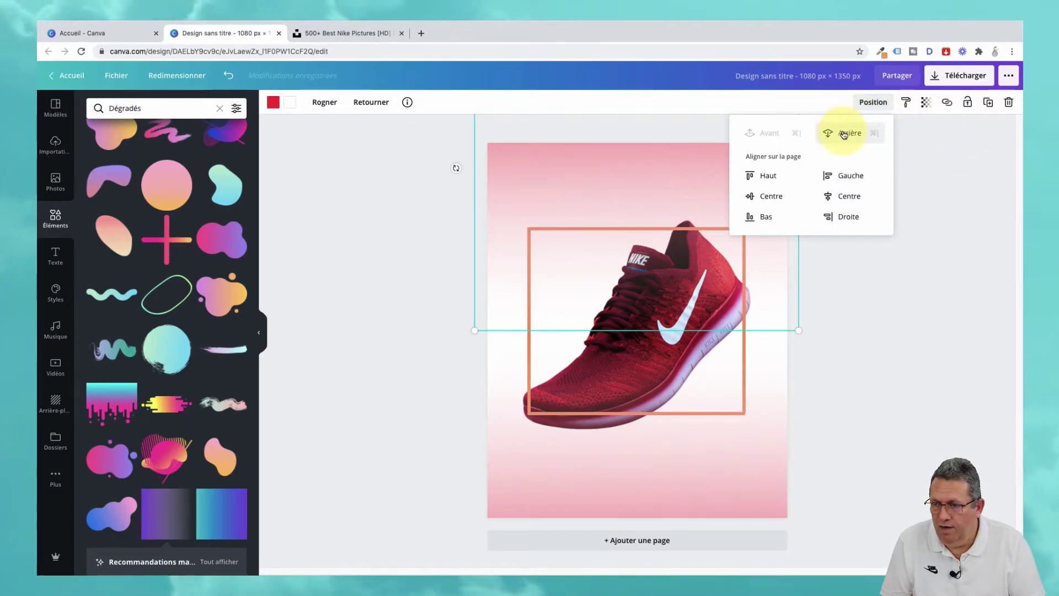
left_click(844, 134)
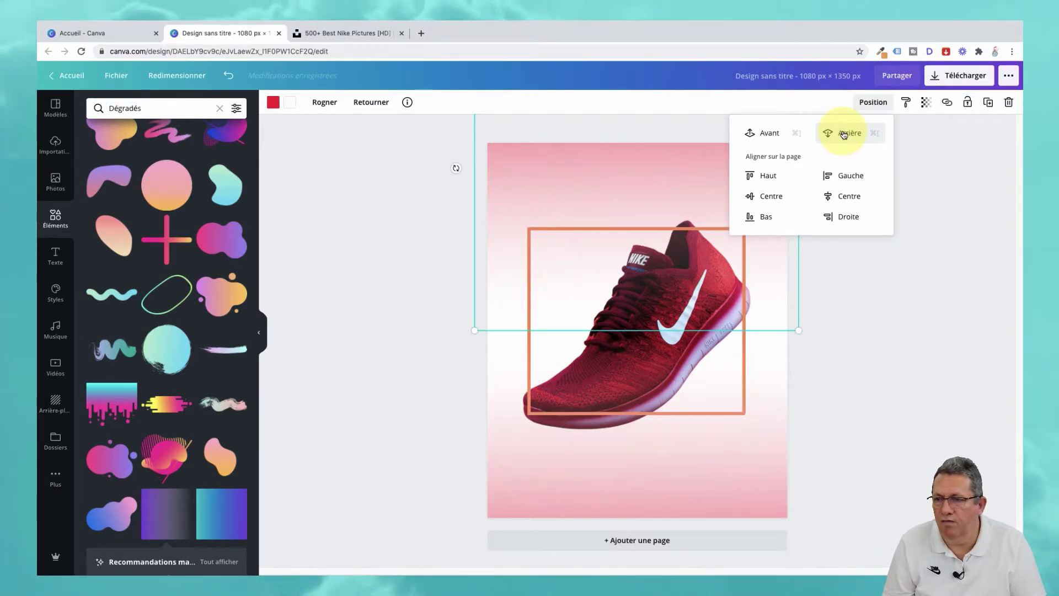
left_click(844, 134)
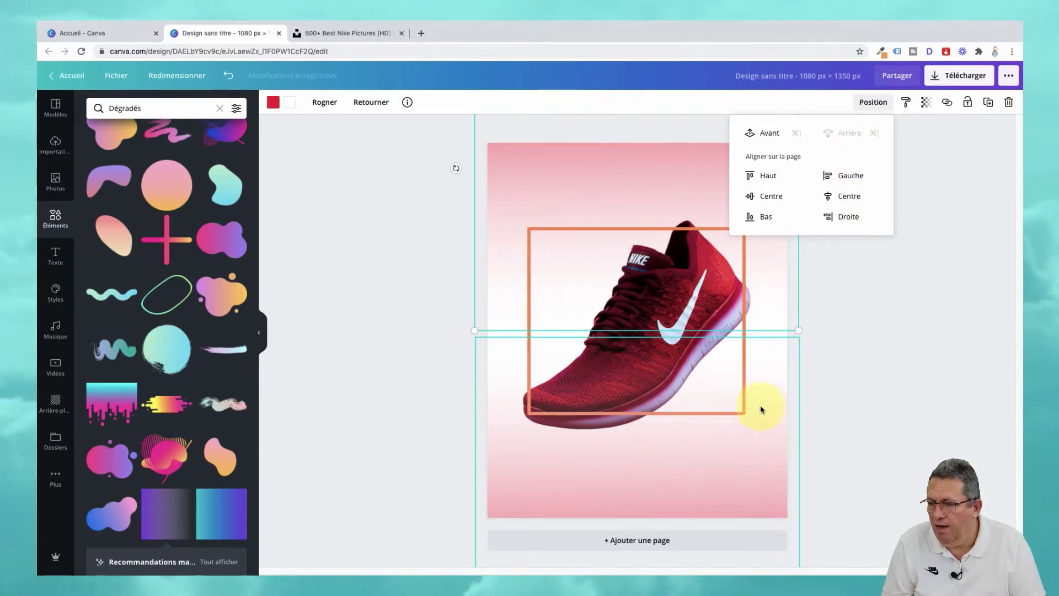
- Send the lower red gradient backward to the lowest layer and deselect it
left_click(704, 460)
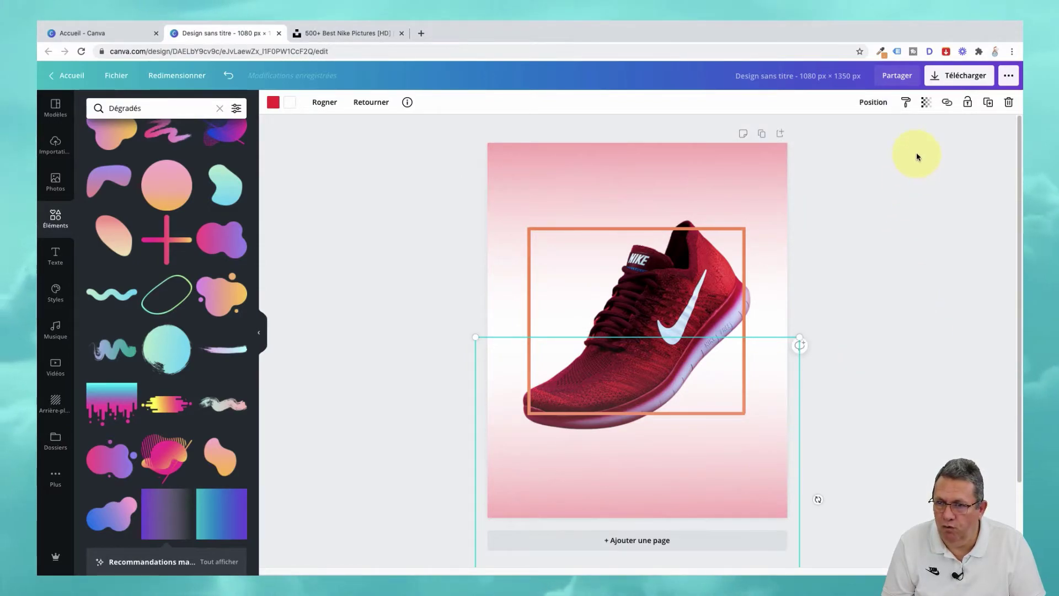
left_click(877, 103)
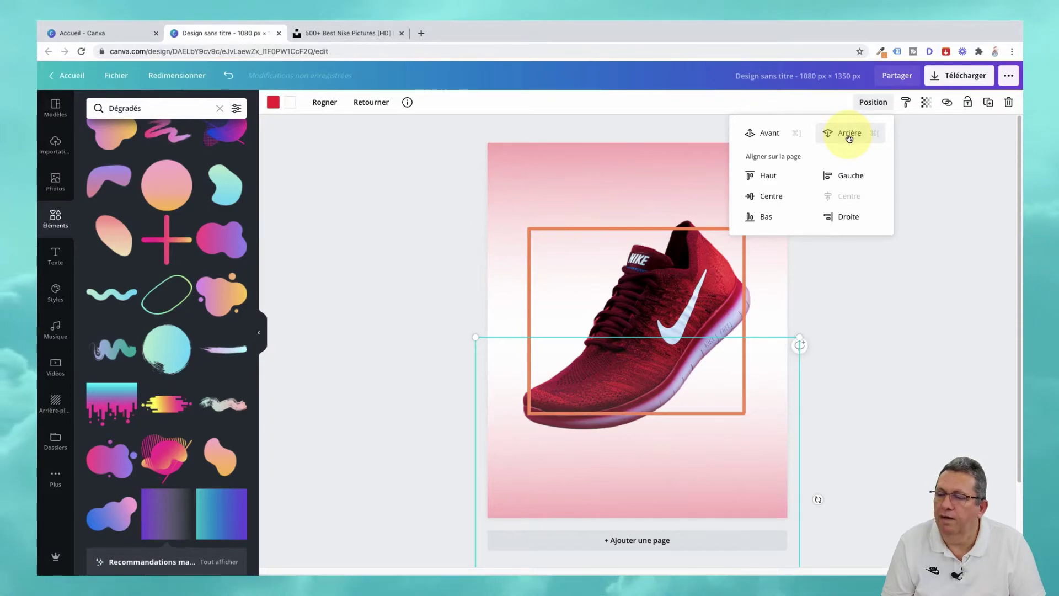
left_click(849, 136)
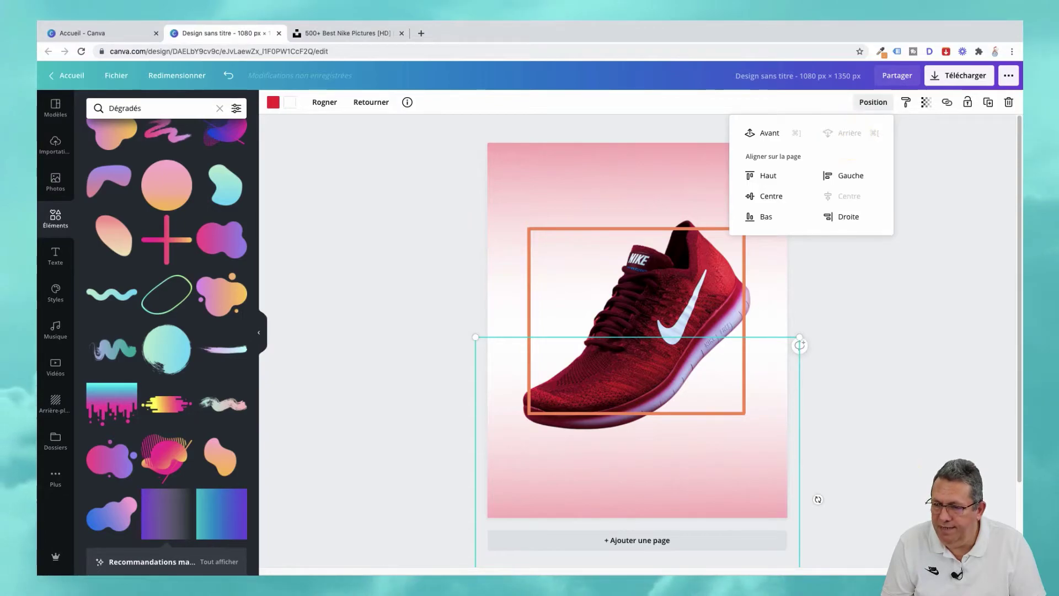
mouse_move(883, 571)
left_click(931, 439)
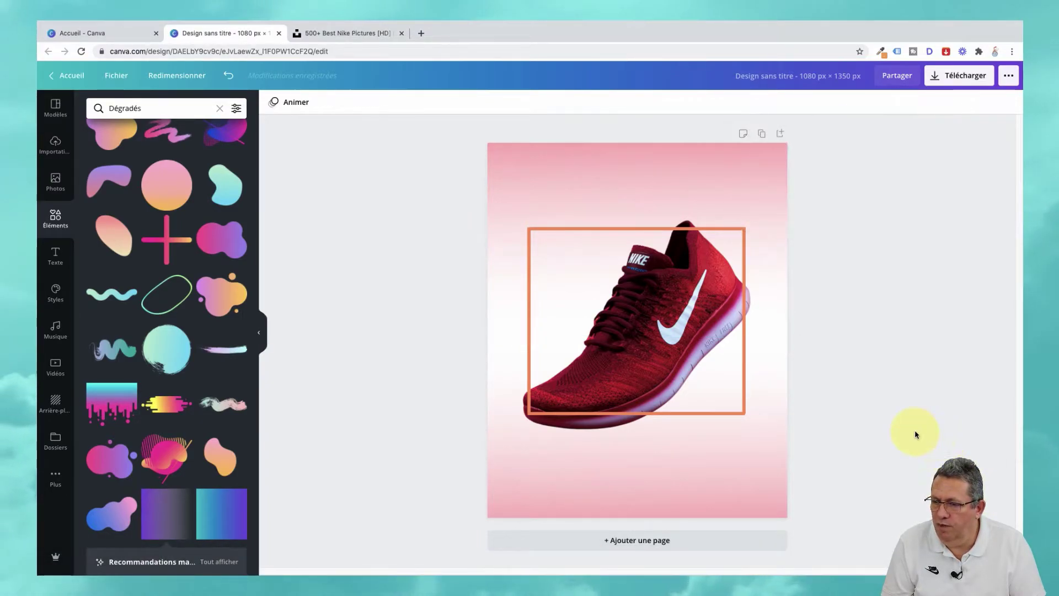
- Unlock the orange frame group and ungroup it into its four separate sides
left_click(678, 417)
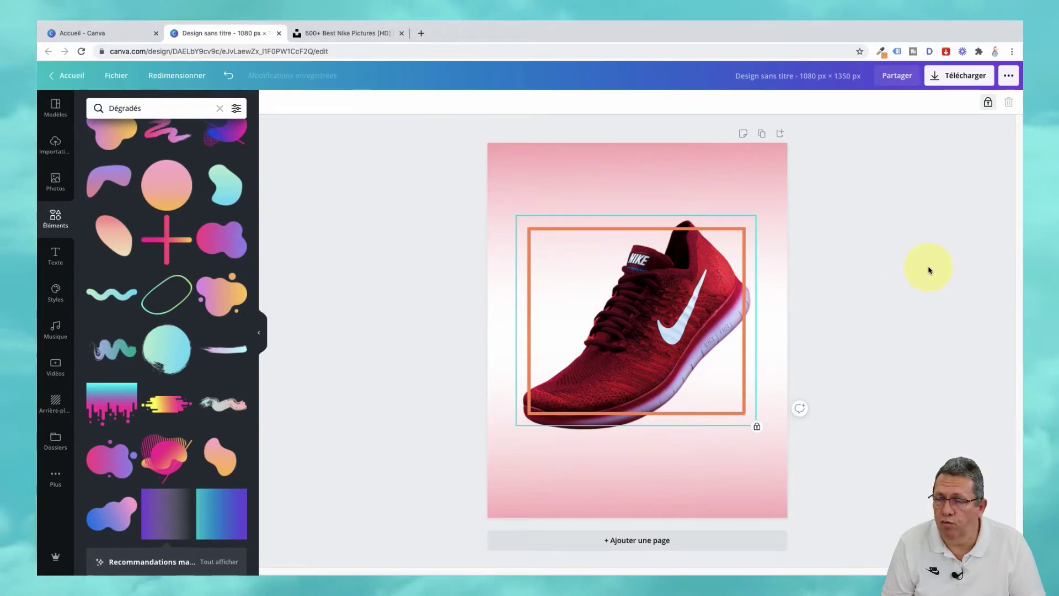
left_click(988, 103)
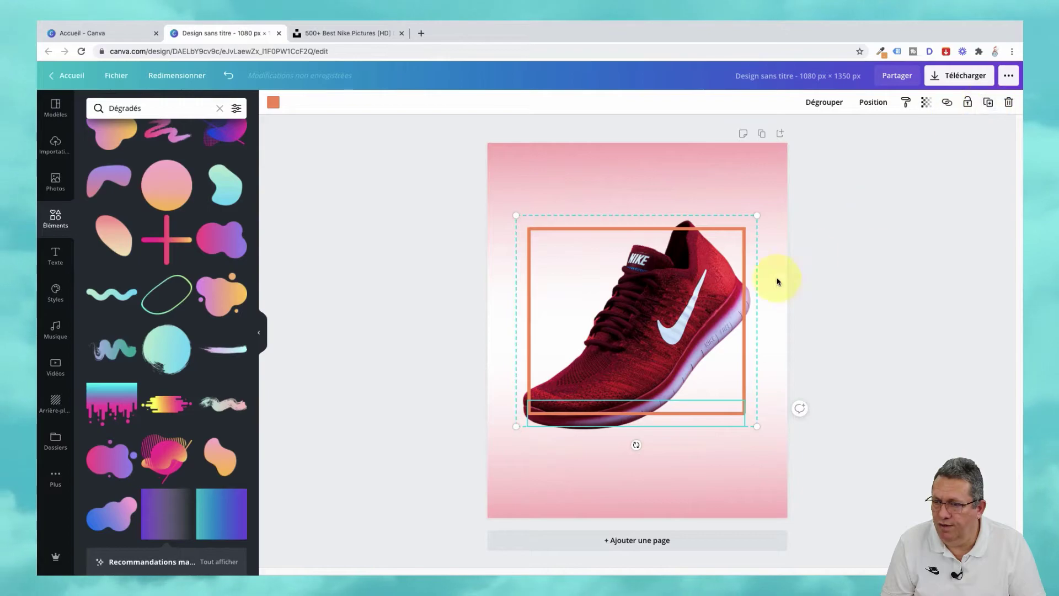
left_click(825, 103)
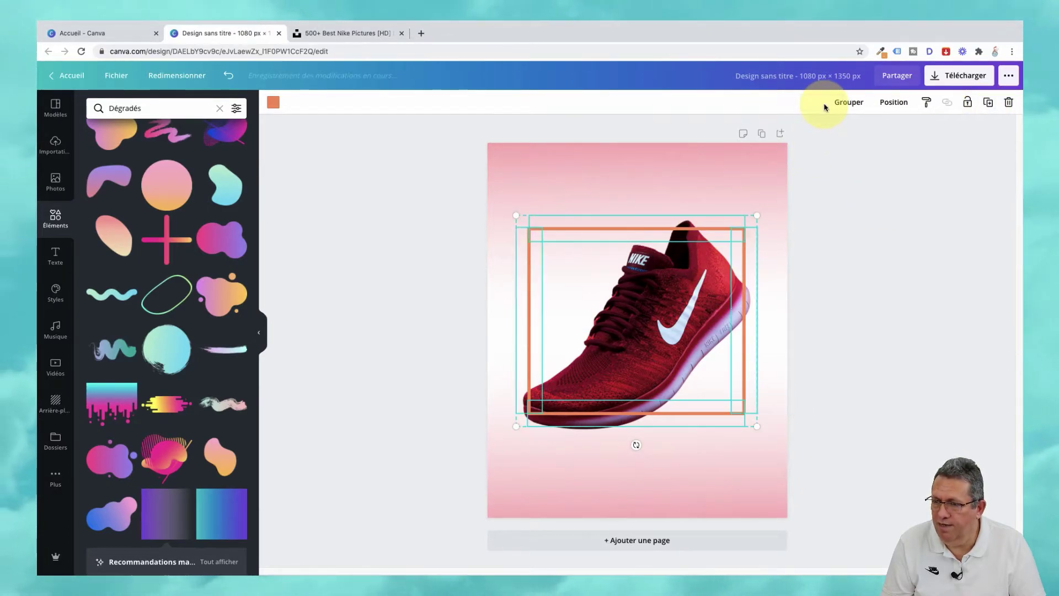
left_click(852, 287)
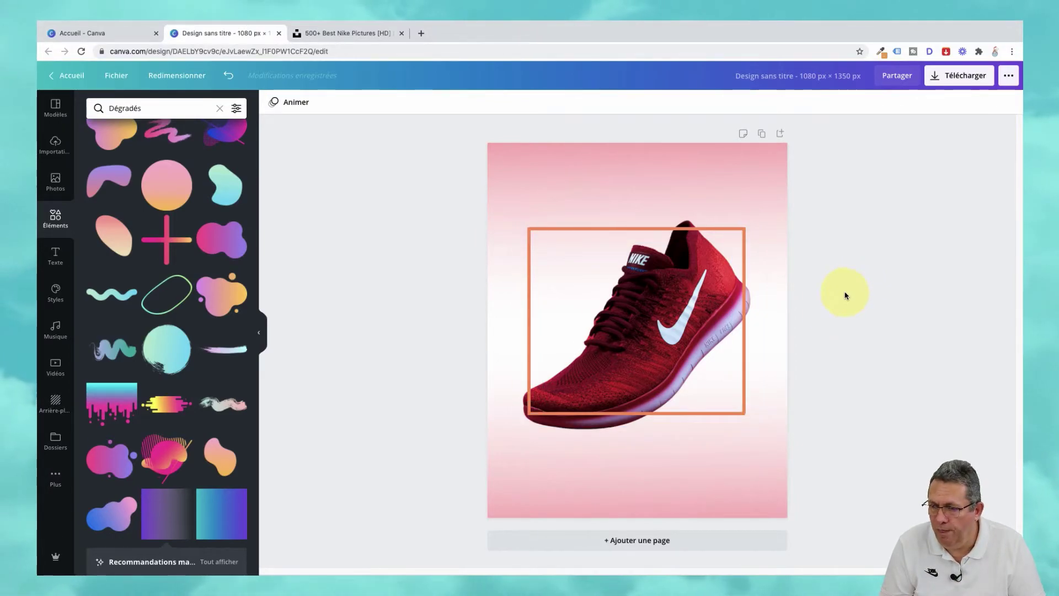
- Send the orange frame's bottom, left and right sides backward one by one so they sit behind the shoe
left_click(586, 417)
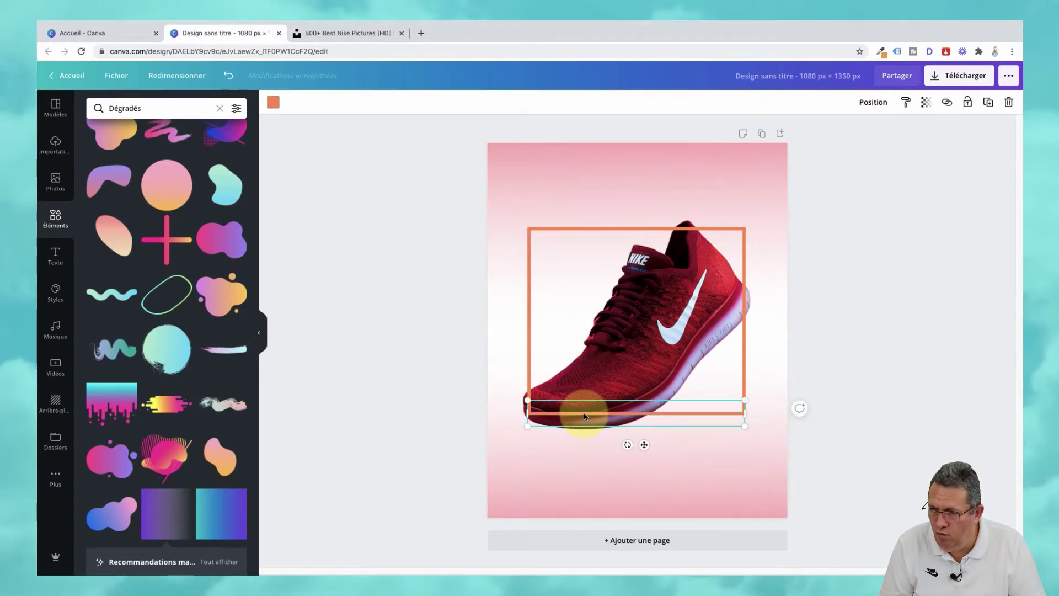
left_click(877, 105)
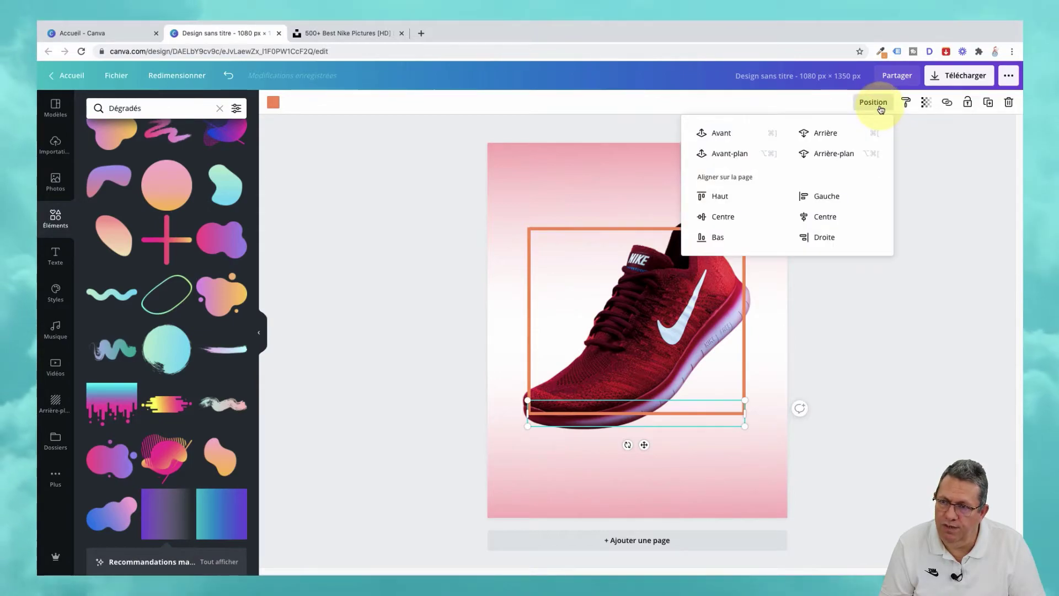
left_click(828, 136)
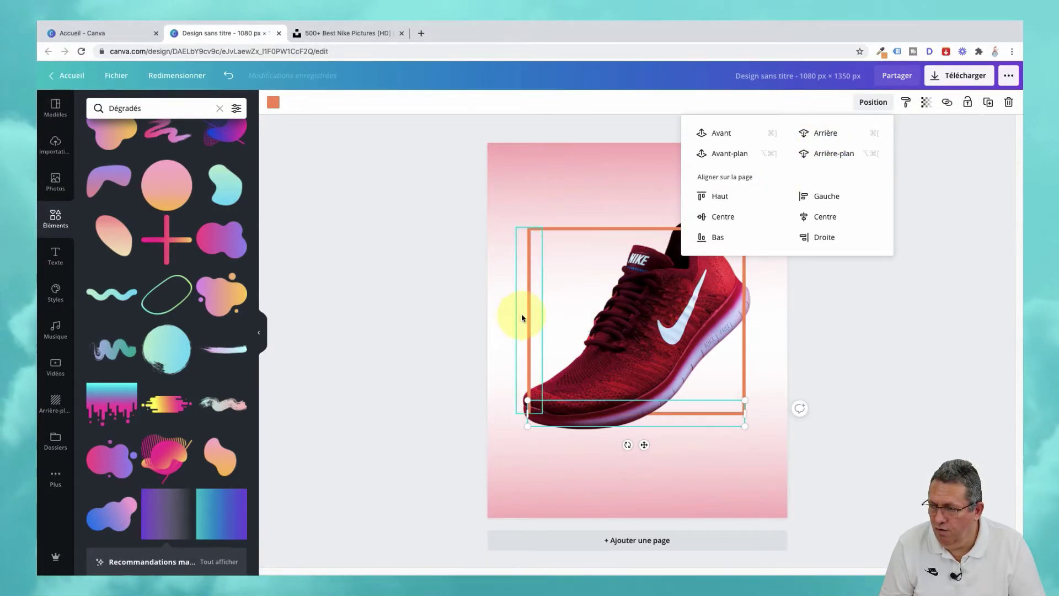
left_click(527, 328)
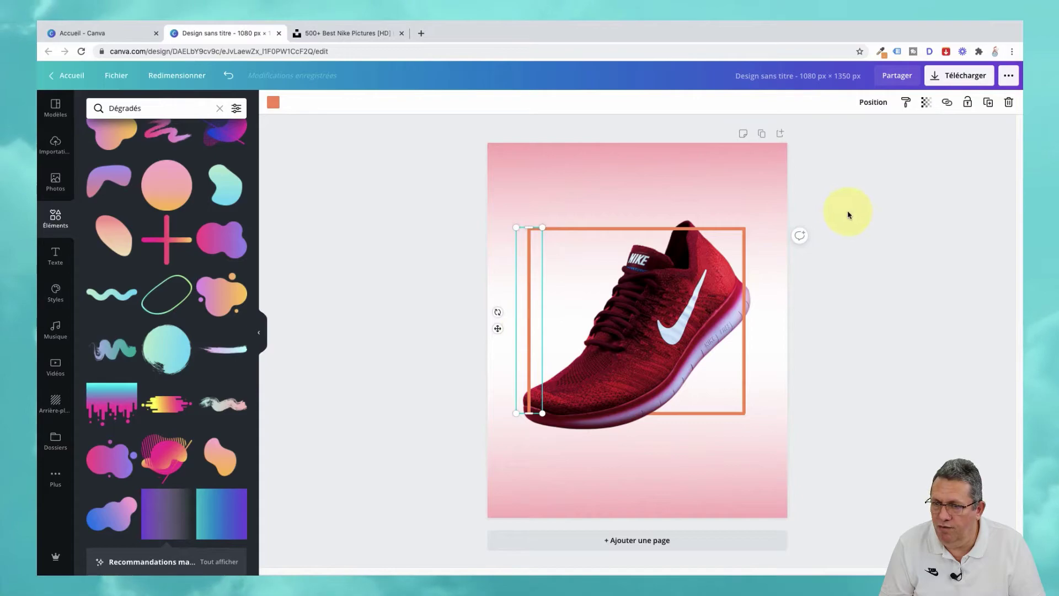
left_click(881, 110)
left_click(837, 135)
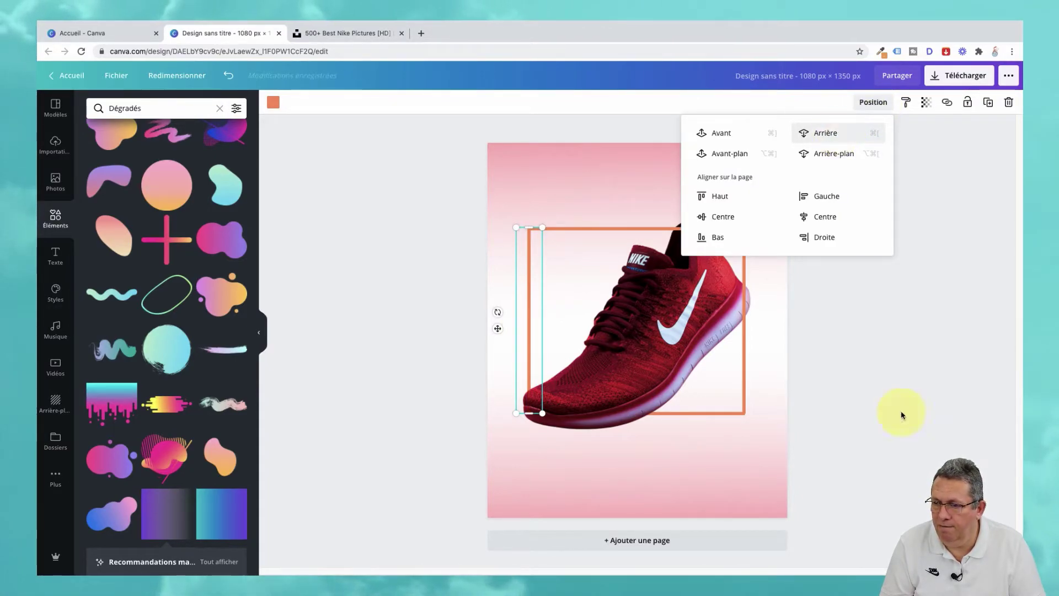
left_click(748, 315)
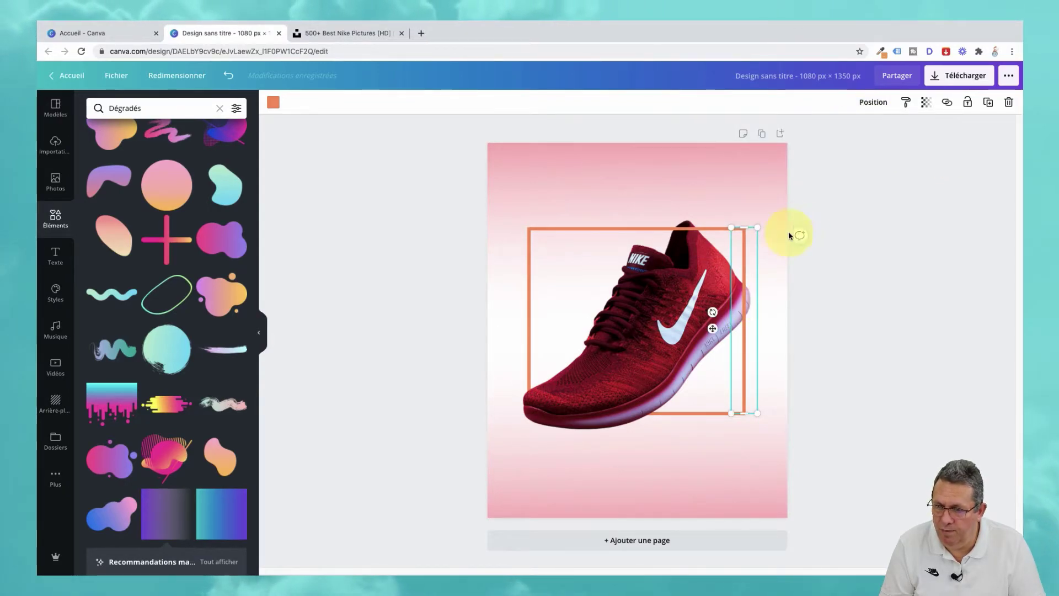
left_click(874, 108)
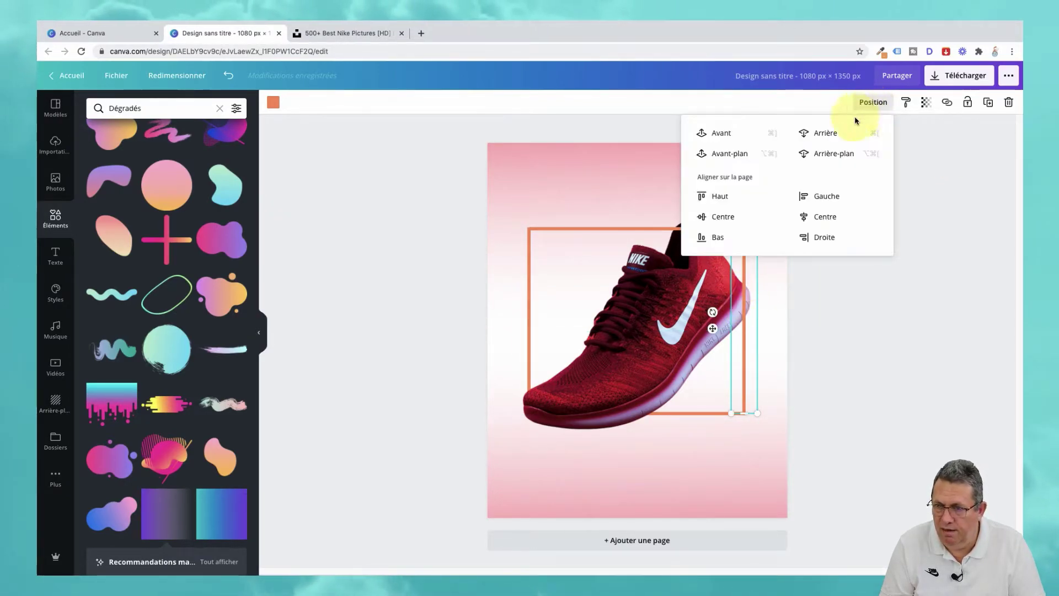
left_click(832, 134)
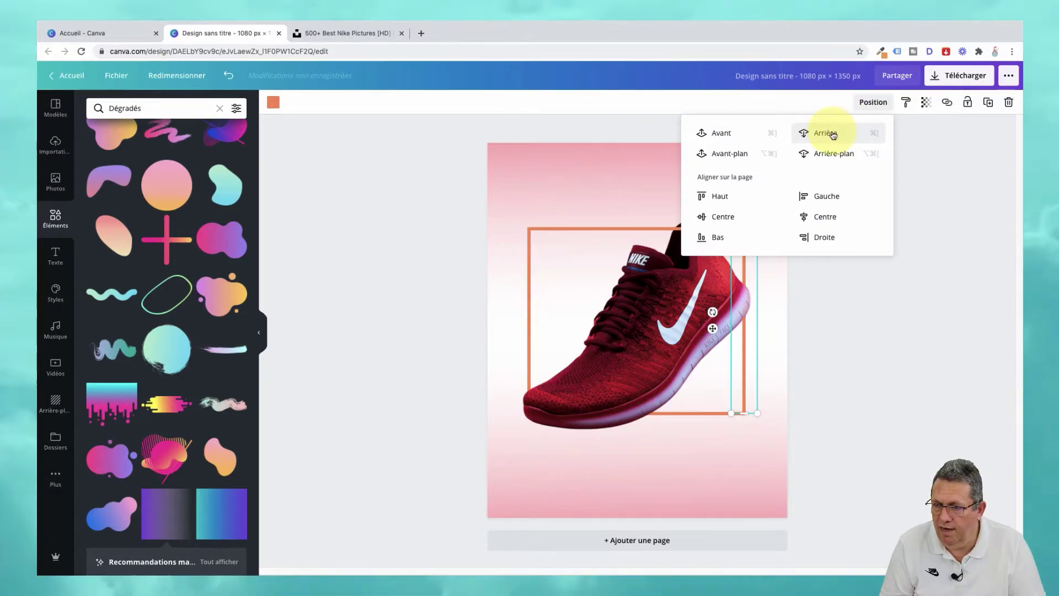
left_click(842, 310)
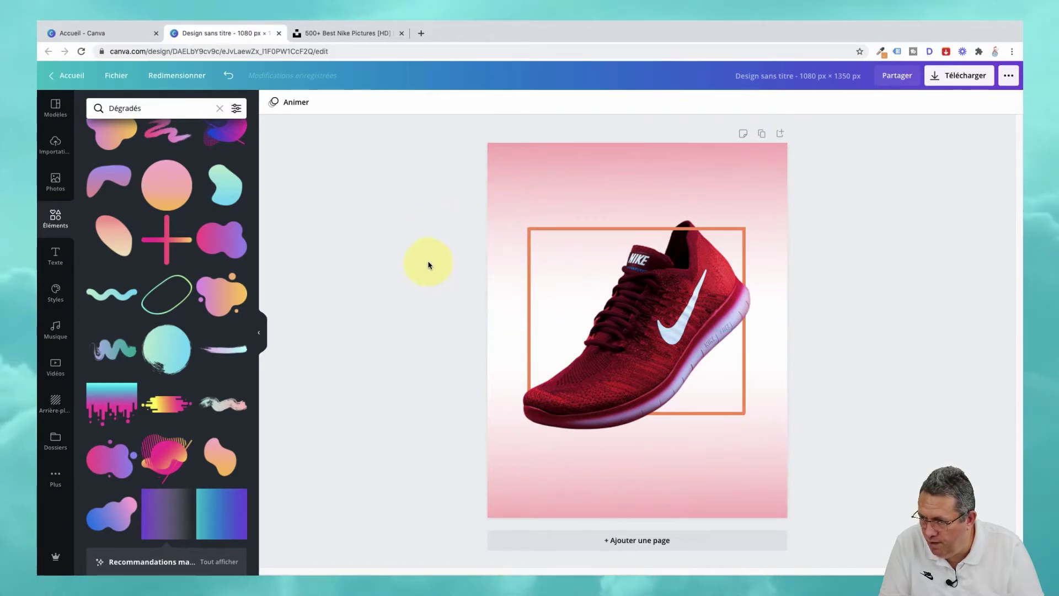
- Lock the upper red gradient and the lower red gradient in place
left_click(532, 206)
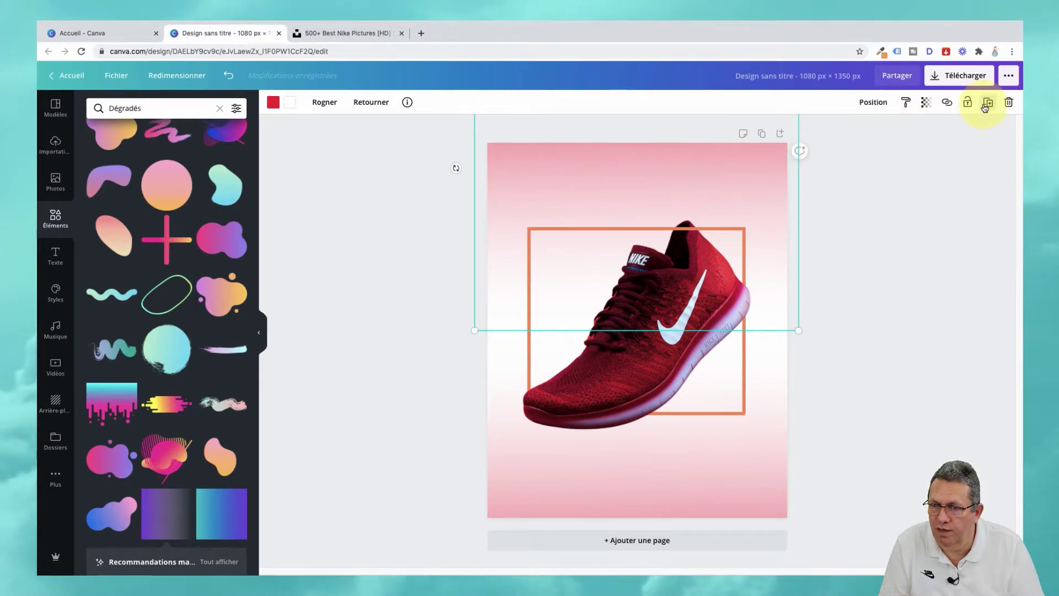
left_click(968, 105)
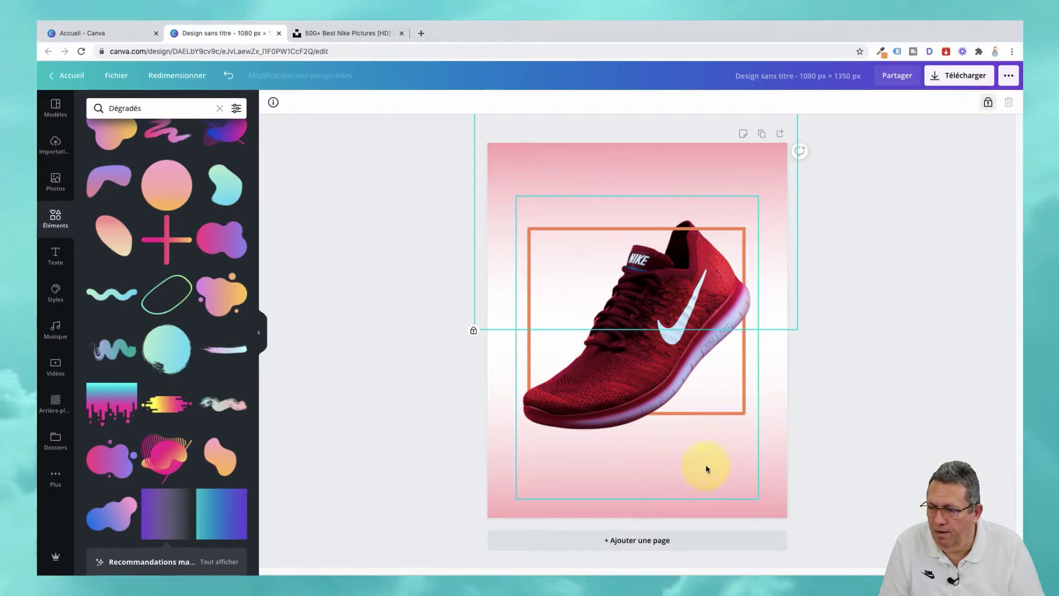
left_click(772, 505)
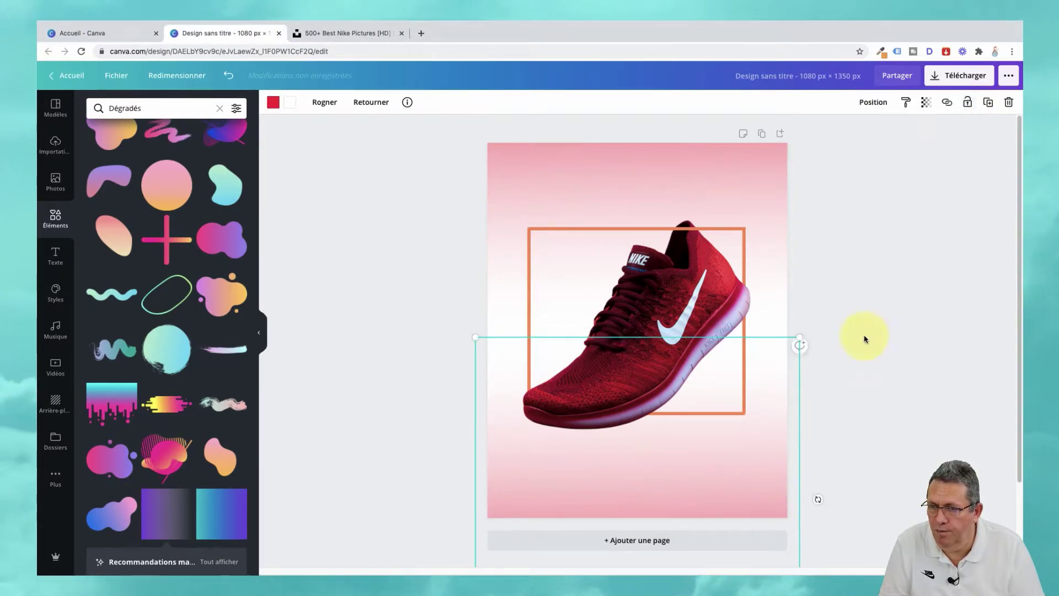
left_click(970, 105)
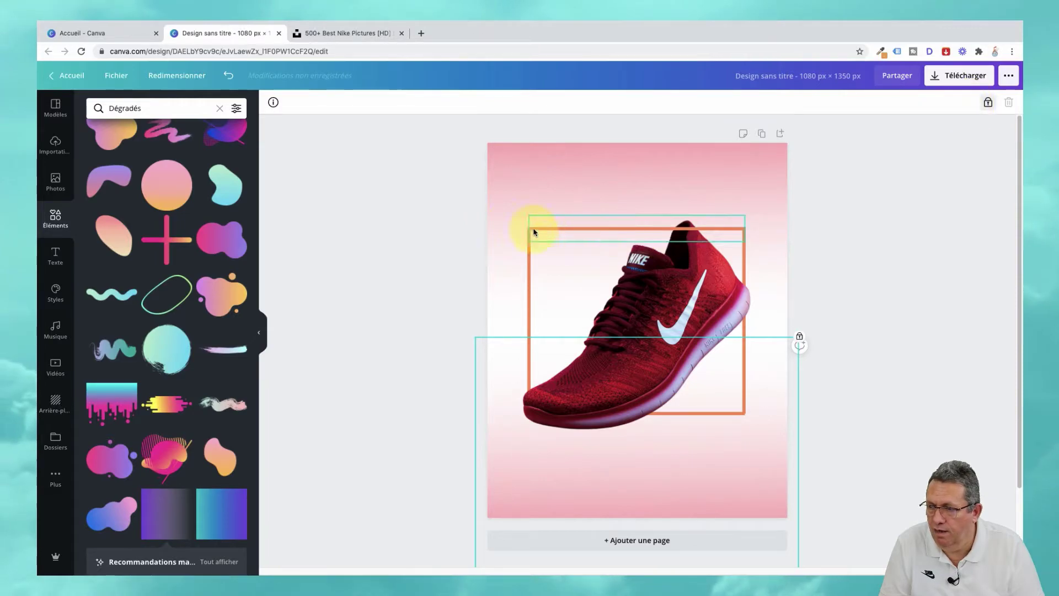
- Group the four sides of the orange frame and lock the group
left_click(402, 220)
left_click_drag(495, 213, 828, 433)
left_click(850, 103)
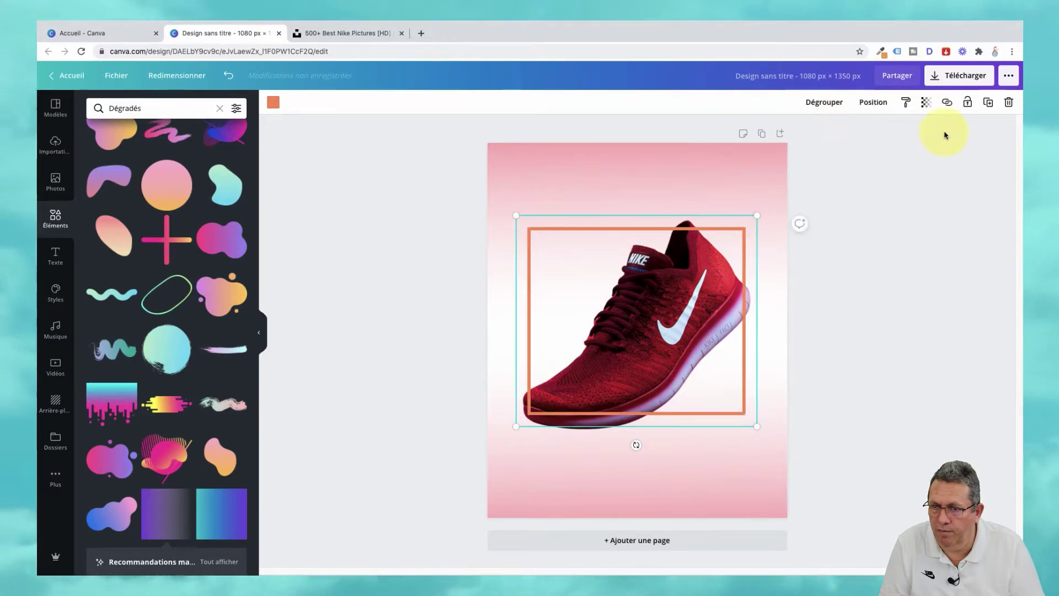
left_click(968, 103)
left_click(805, 260)
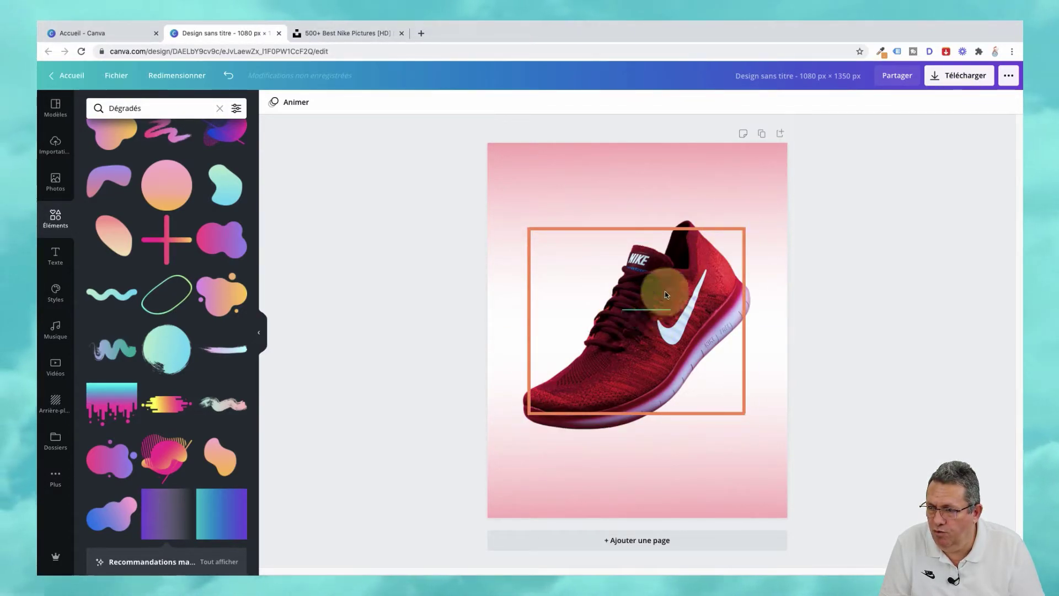
- Unlock the orange frame group again, ungroup its sides, and deselect them
left_click(634, 326)
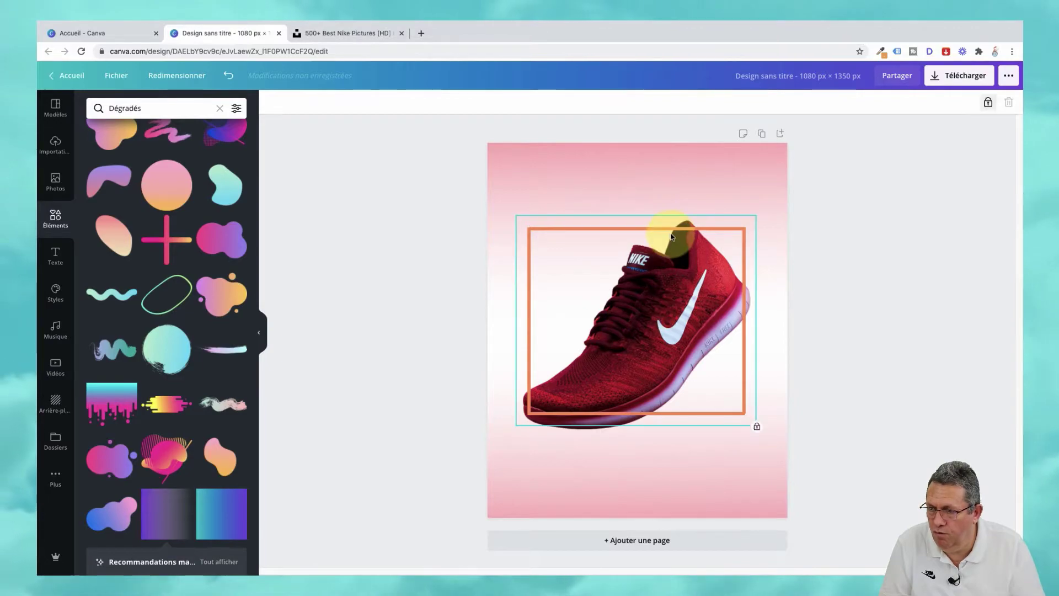
left_click(846, 350)
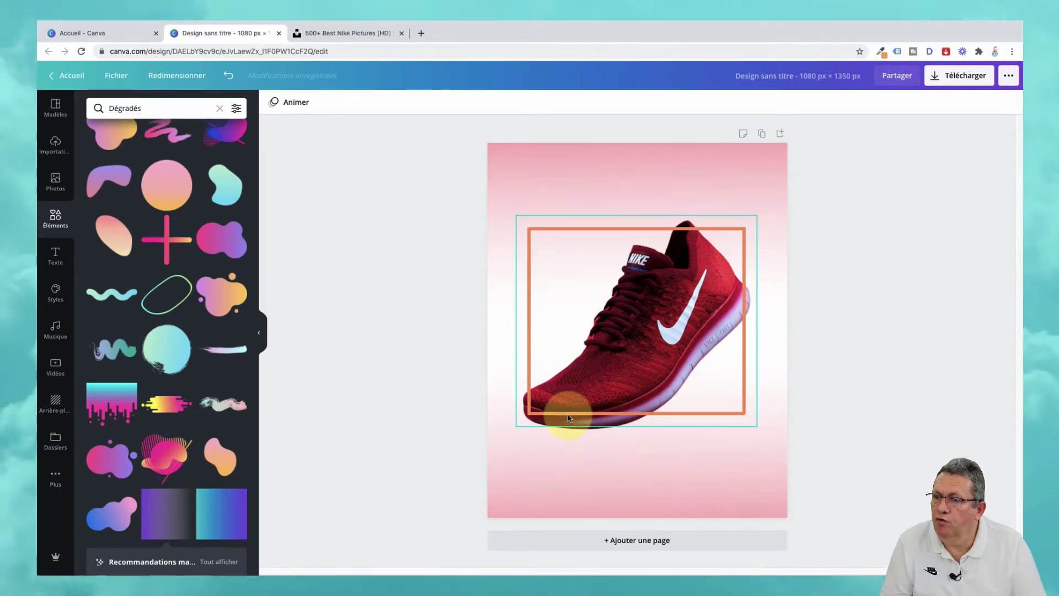
left_click(649, 310)
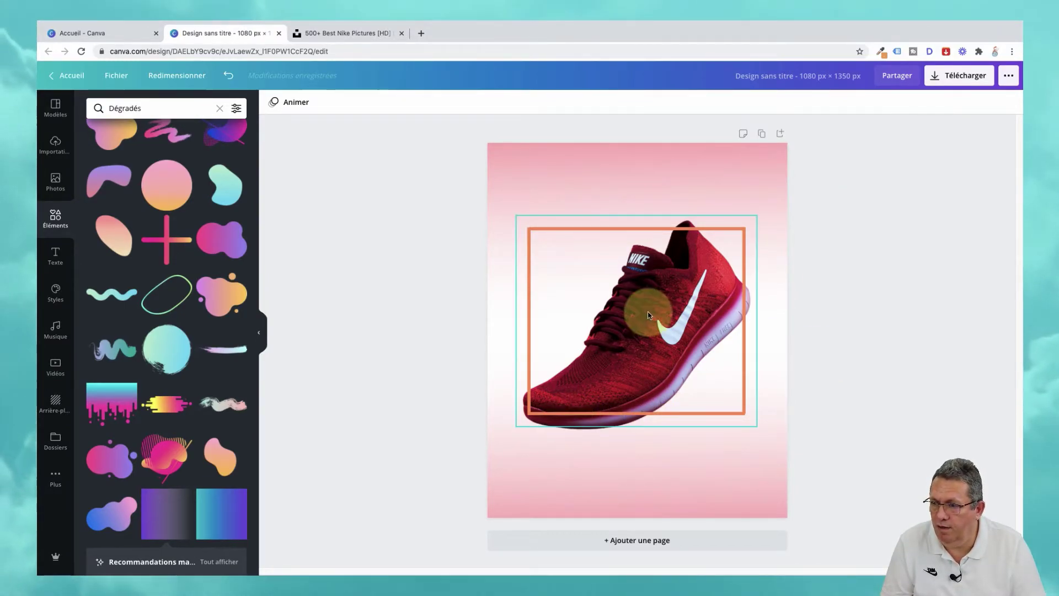
left_click(988, 103)
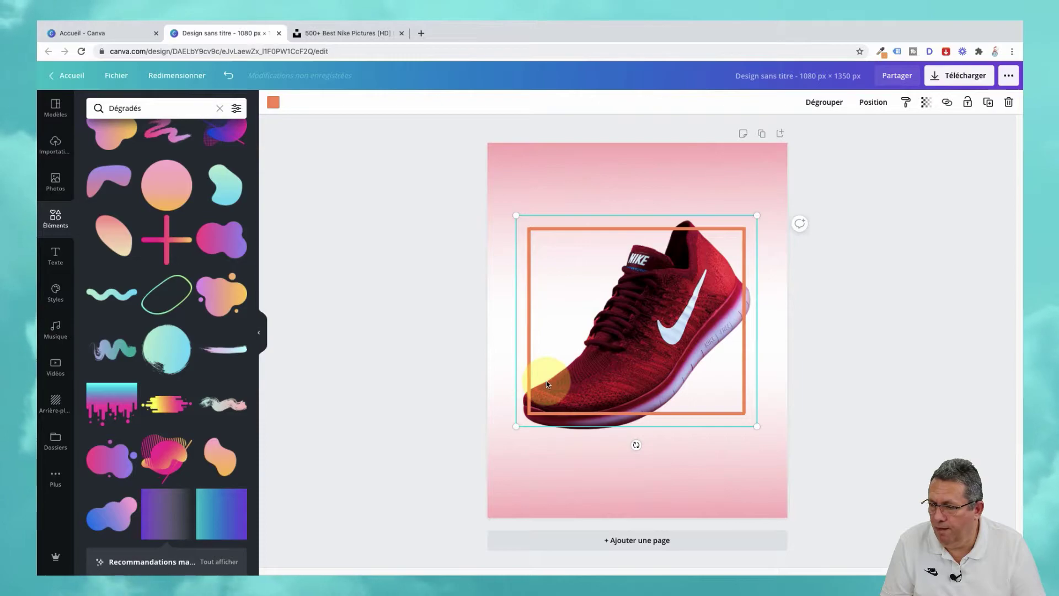
left_click(833, 101)
left_click(448, 387)
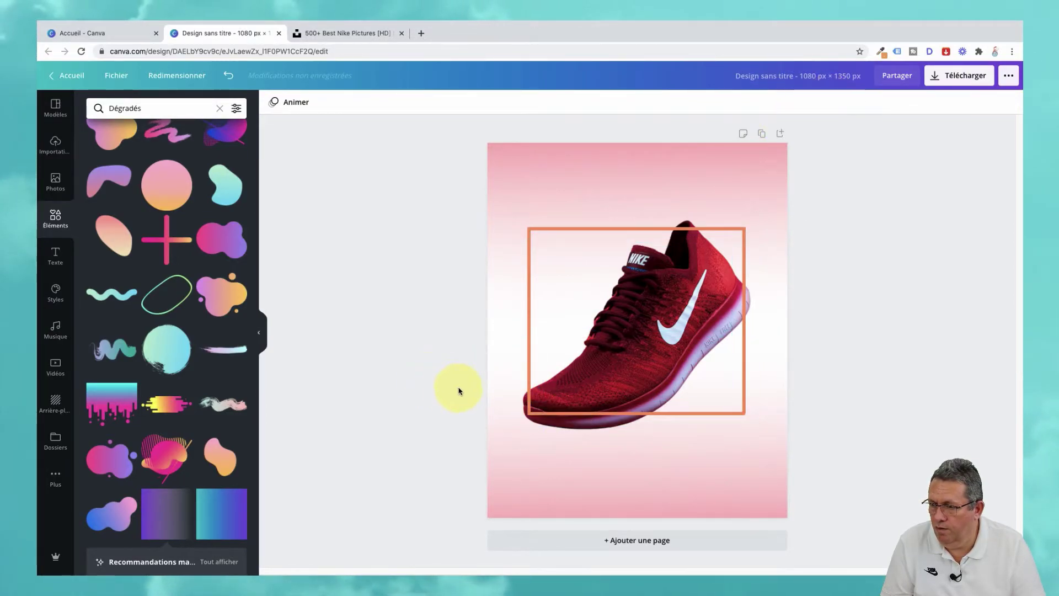
- Send the bottom, left and right sides of the ungrouped orange frame backward individually until each sits behind the shoe
left_click(561, 413)
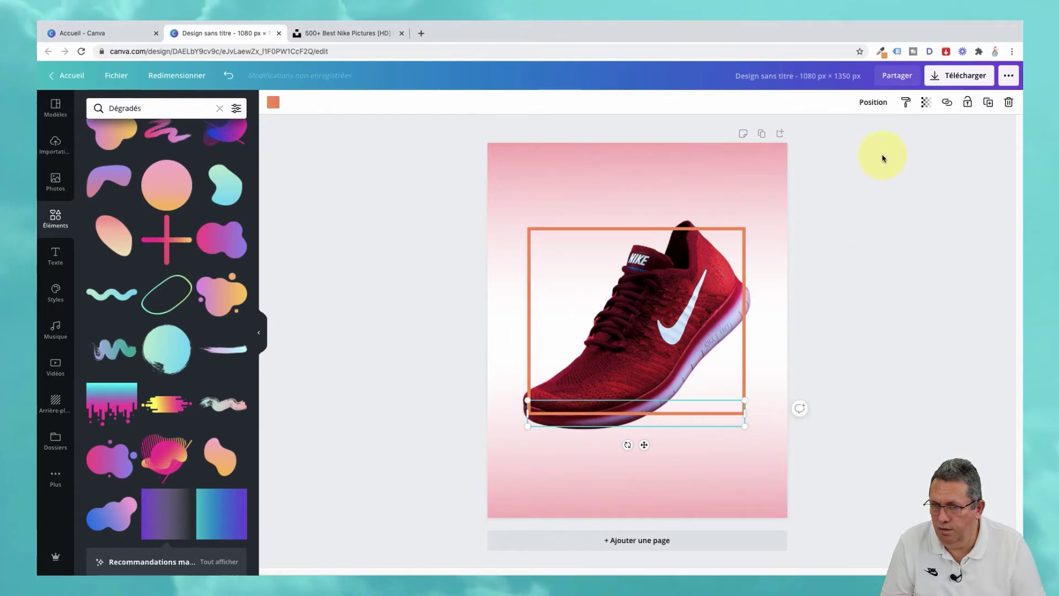
left_click(874, 102)
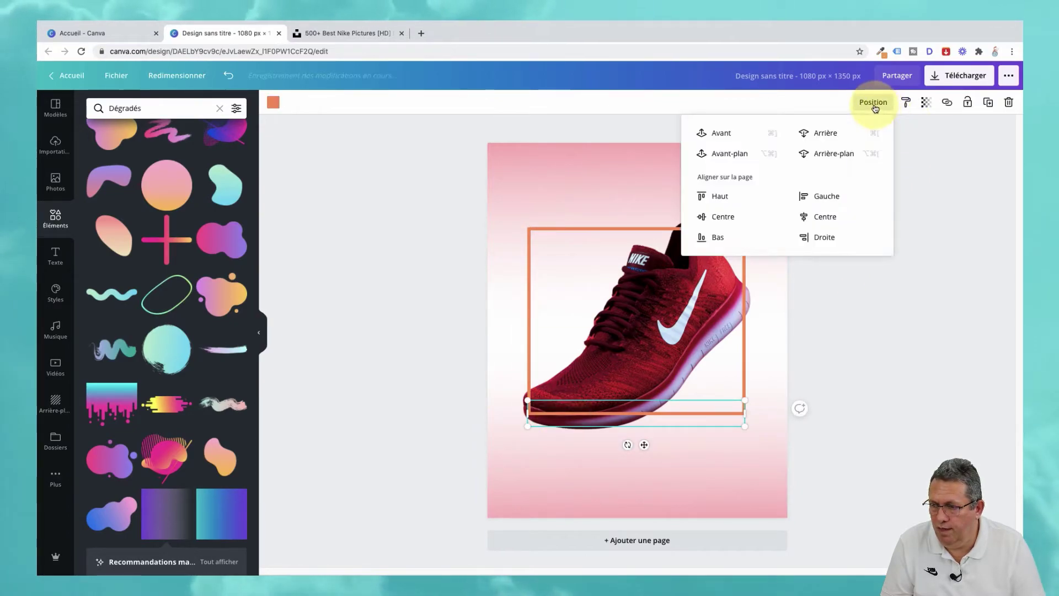
left_click(813, 132)
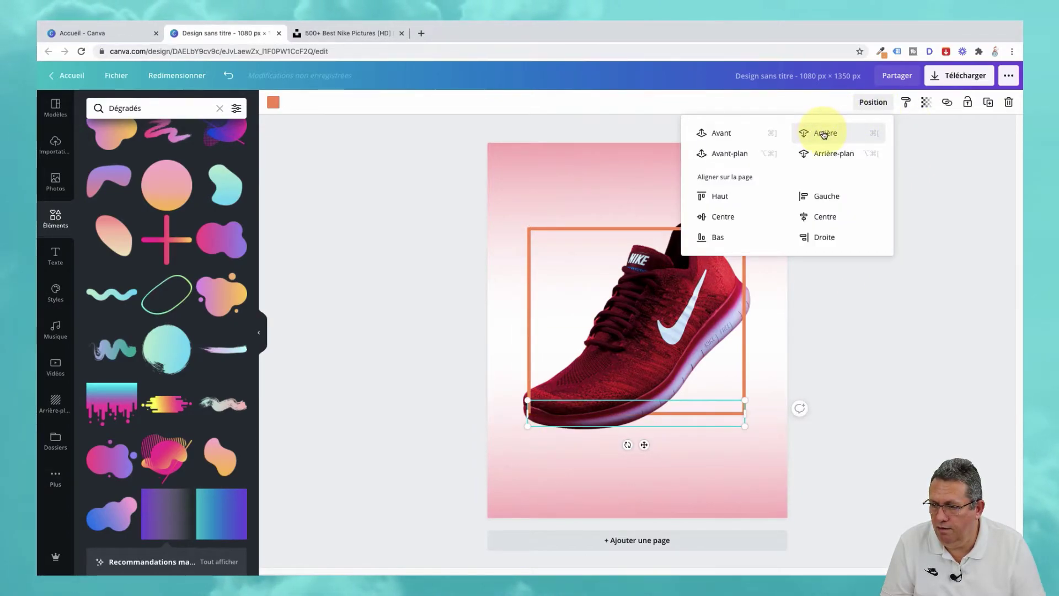
left_click(410, 313)
left_click(528, 337)
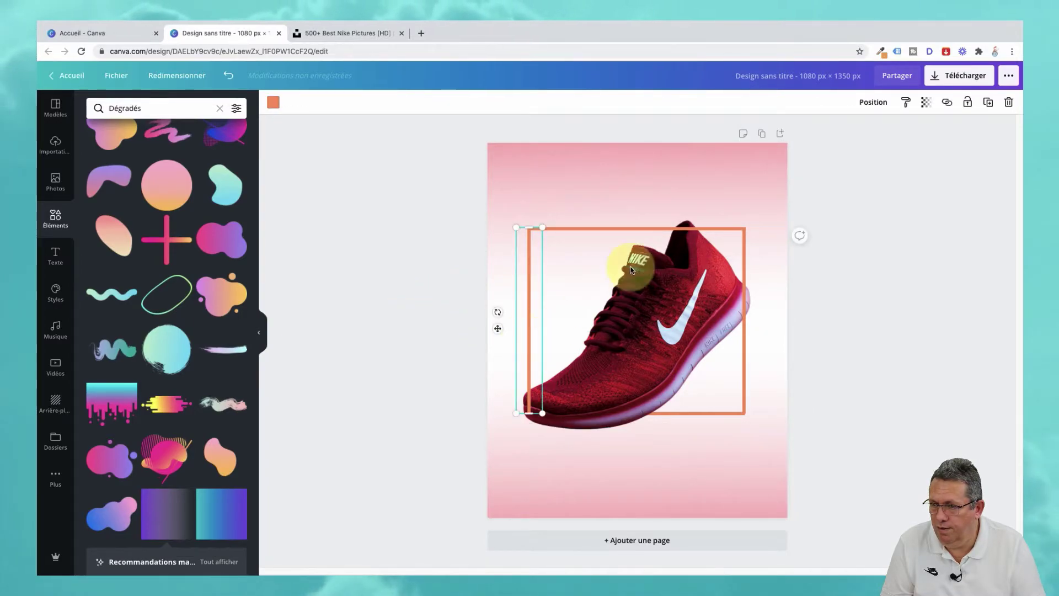
left_click(873, 102)
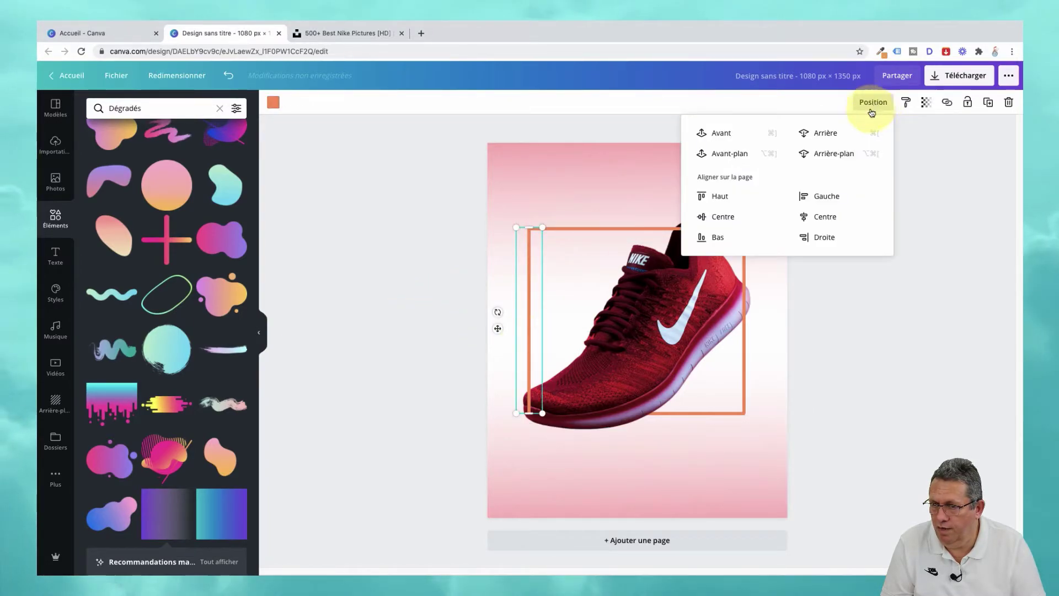
left_click(838, 133)
left_click(839, 350)
left_click(746, 333)
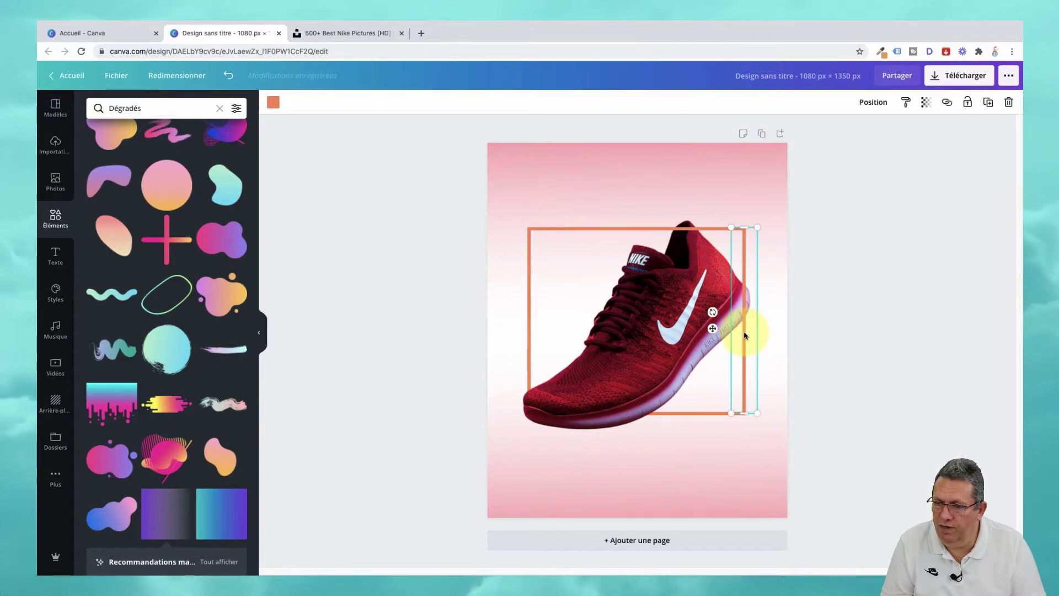
left_click(874, 102)
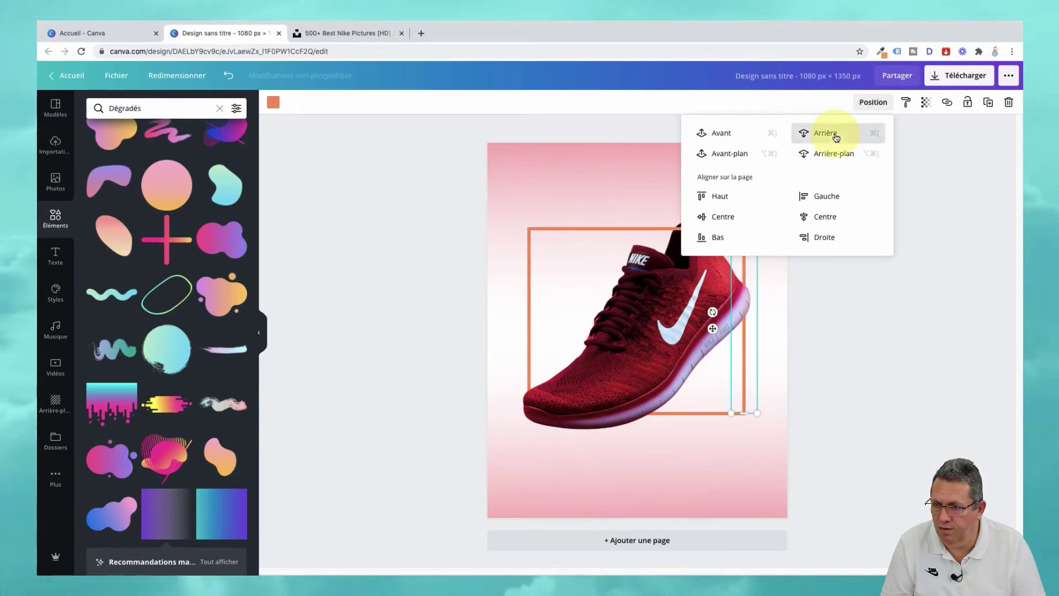
left_click(853, 330)
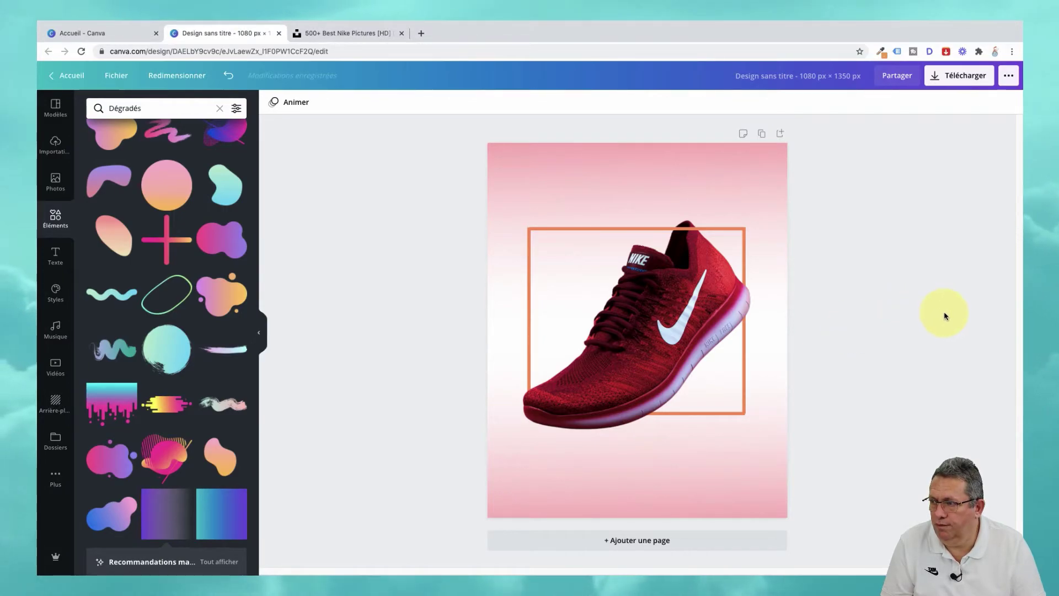
- Select all four sides of the orange frame together, lock them in place, and deselect them
left_click_drag(469, 226, 819, 425)
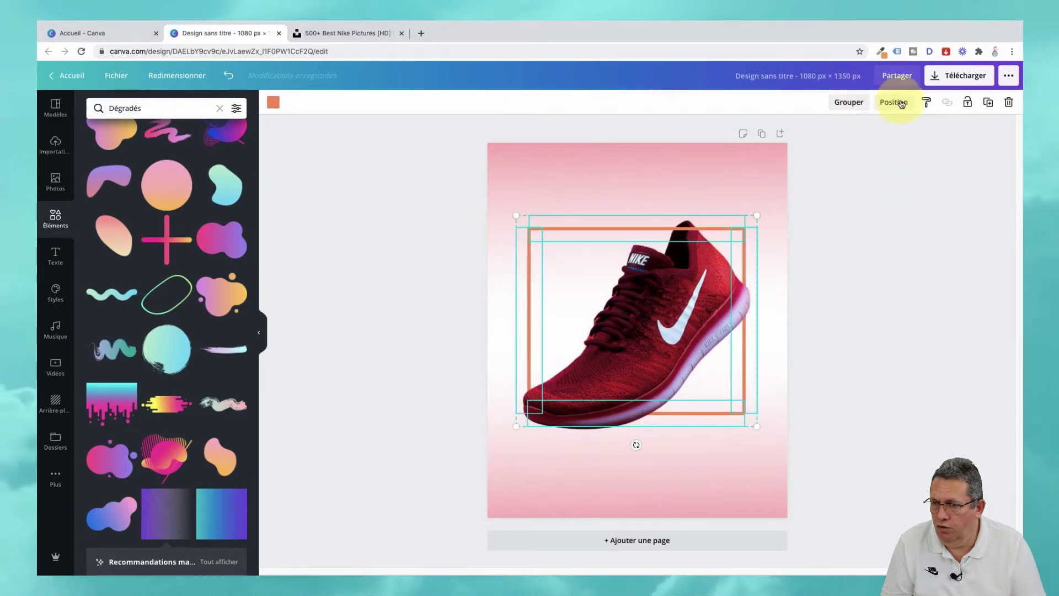
left_click(970, 107)
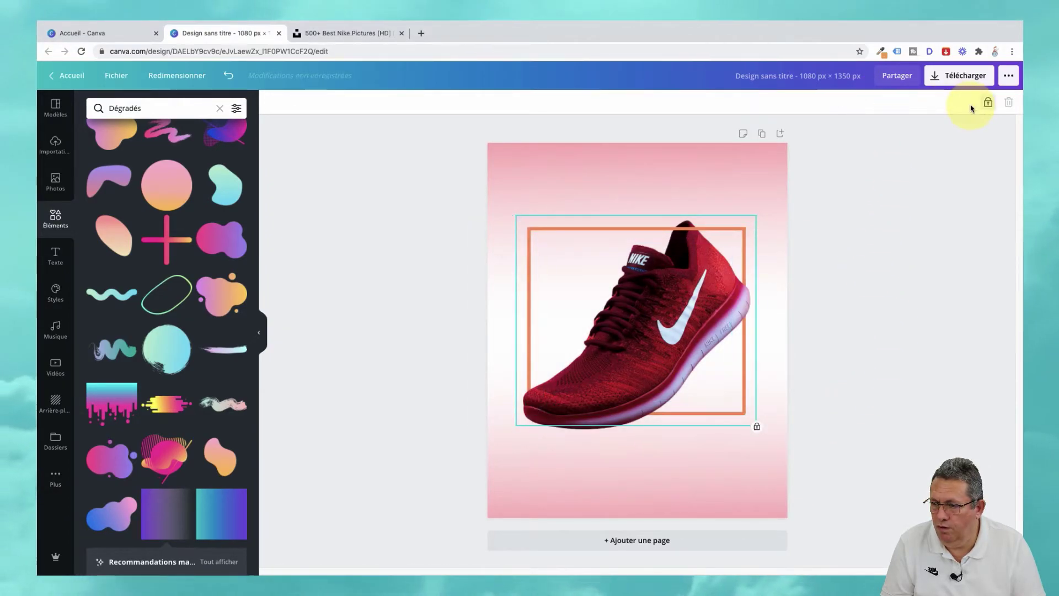
left_click(899, 219)
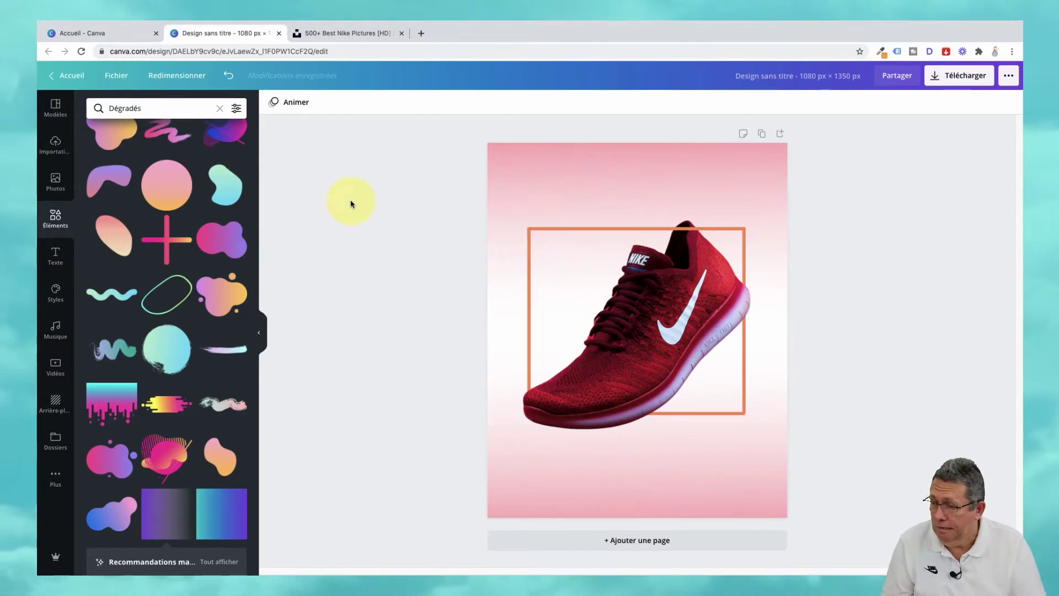
- Add a new text box to the page with the word "NIKE"
left_click(55, 256)
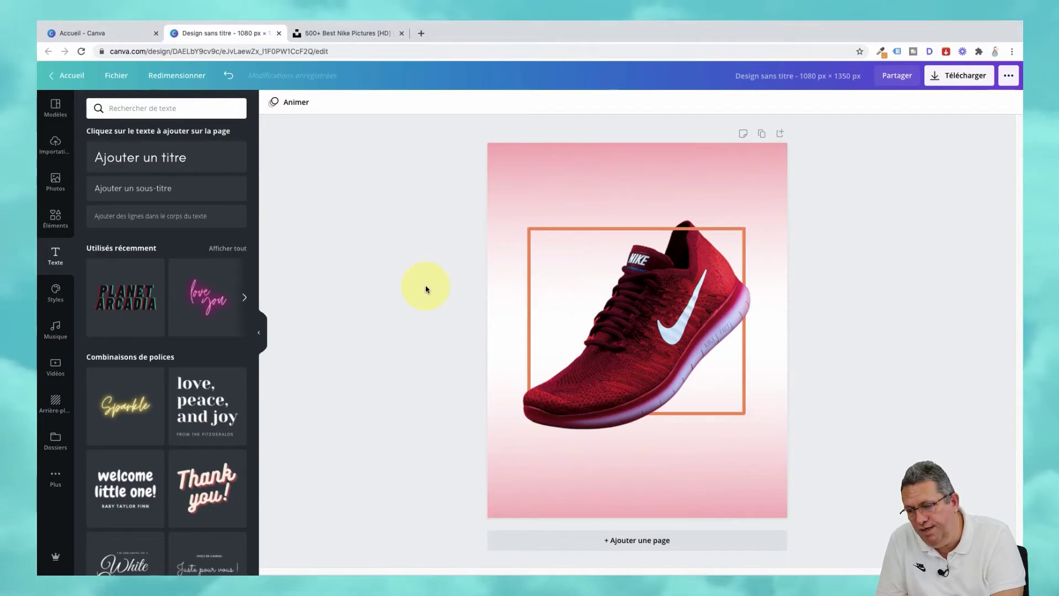
key("t")
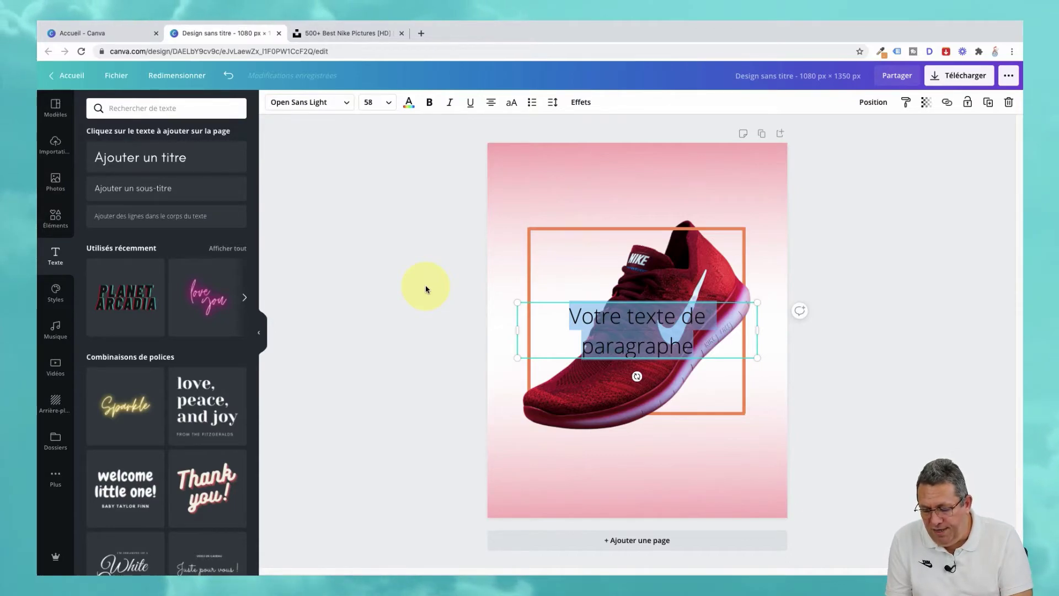
type("NIKE")
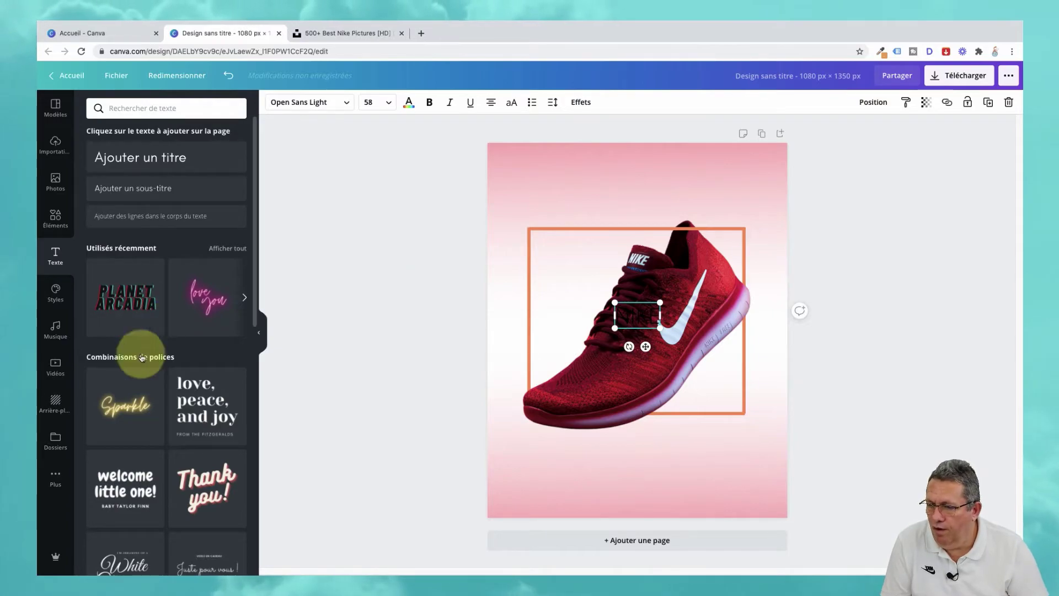
- Set the NIKE text in Archivo Black and enlarge it to size 274 so it spans nearly the full page width
left_click(346, 104)
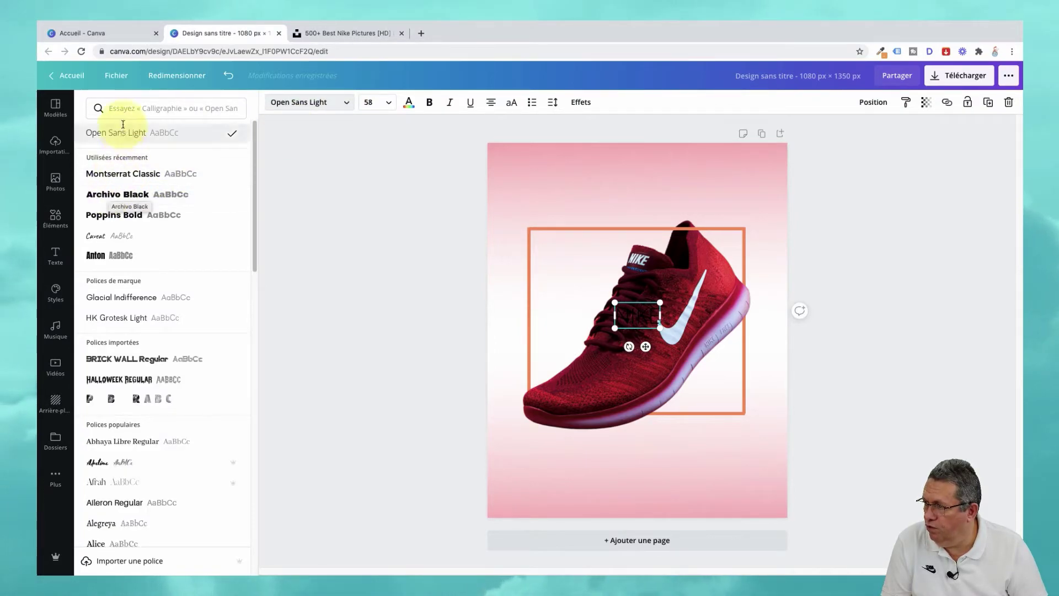
left_click(125, 196)
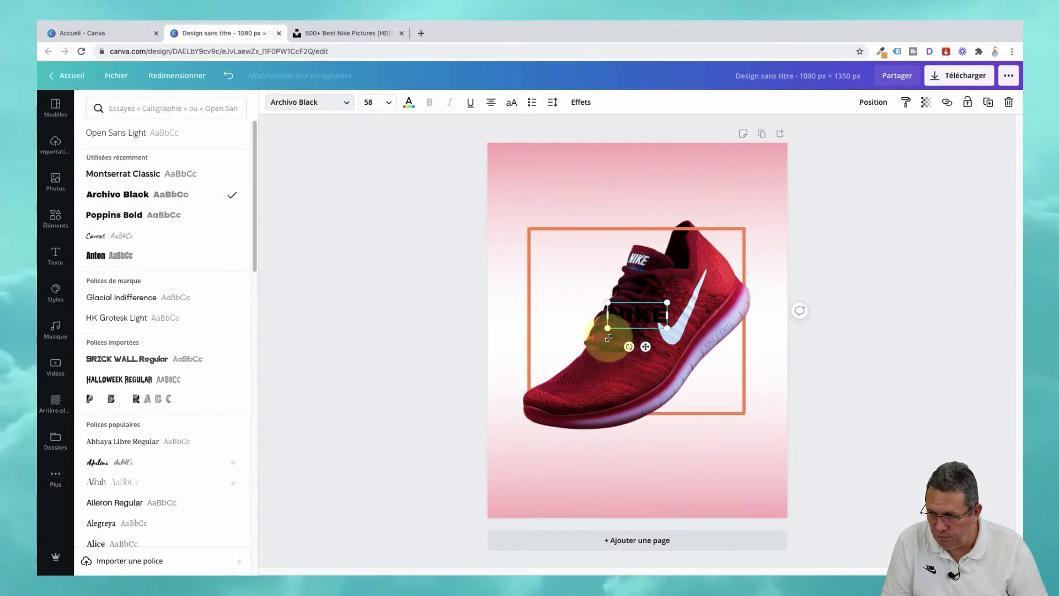
left_click_drag(608, 329, 500, 401)
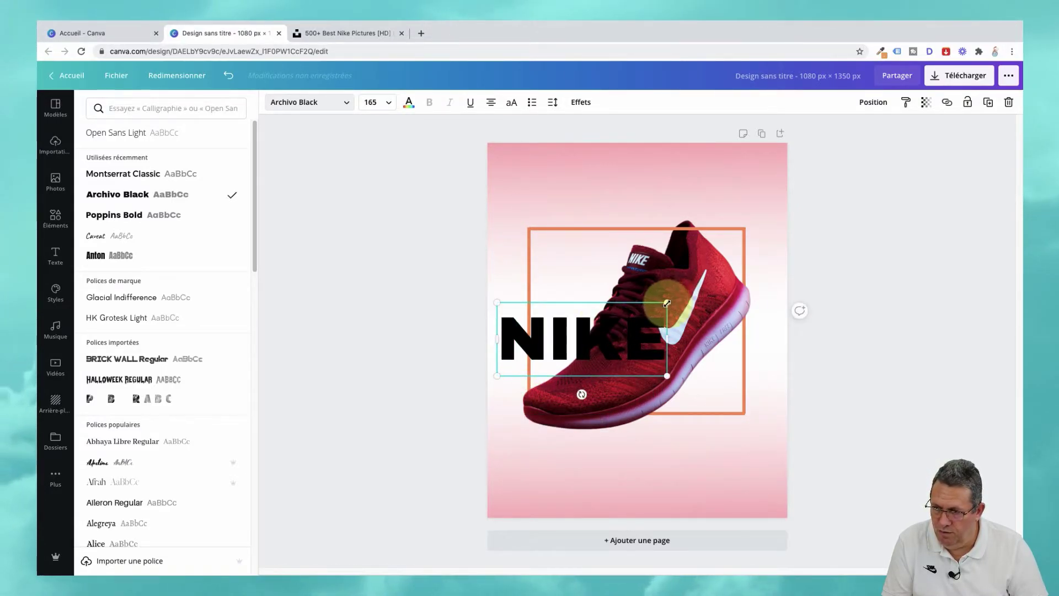
left_click_drag(669, 301, 772, 241)
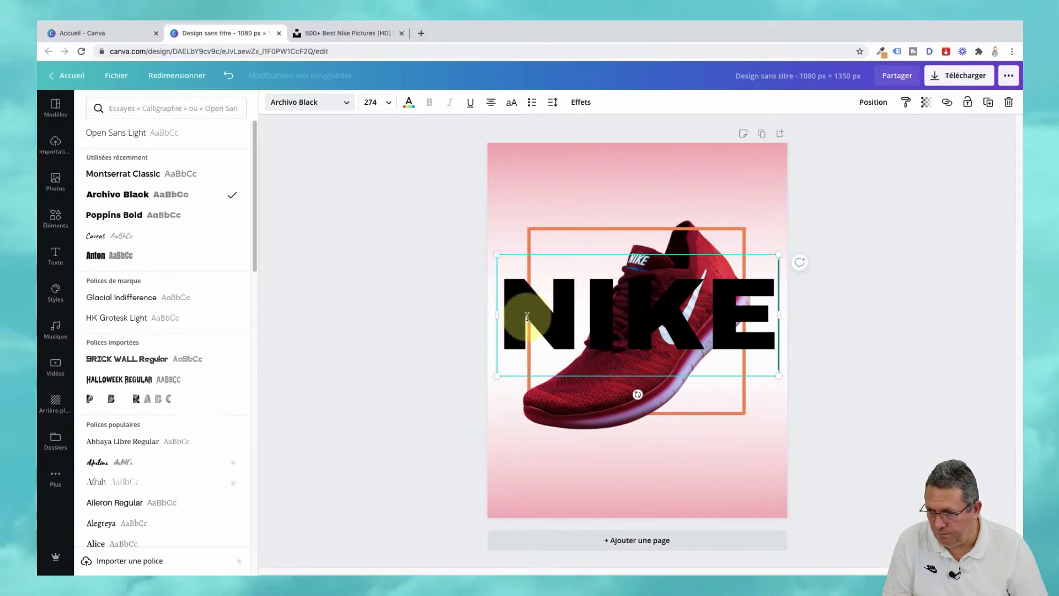
left_click(451, 328)
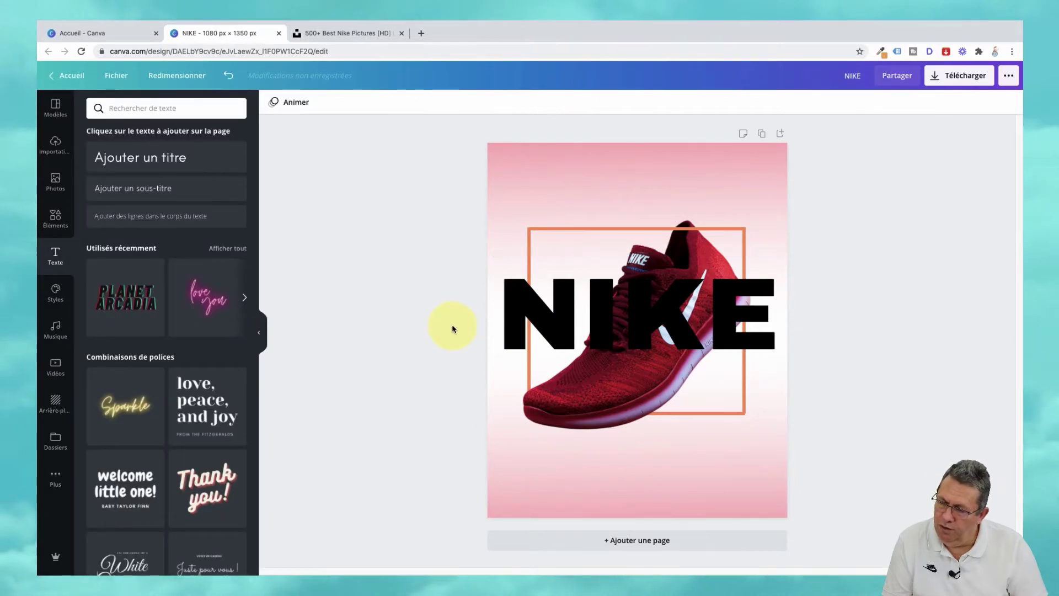
- Move the NIKE text up over the top of the frame, centred horizontally, and colour it dark red from the shoe photo's colours
left_click_drag(536, 315, 538, 232)
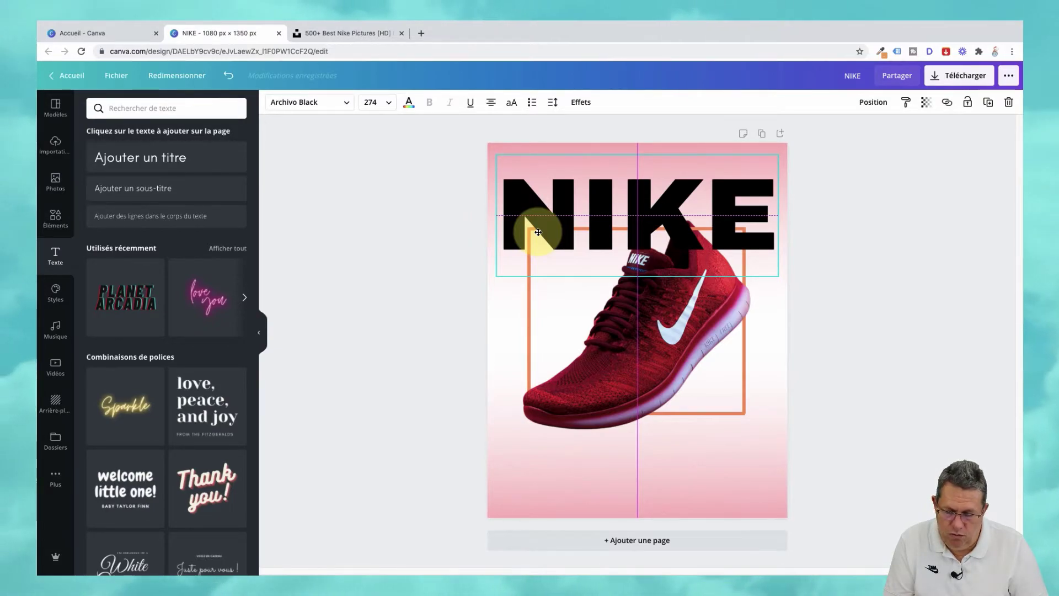
left_click_drag(538, 232, 557, 246)
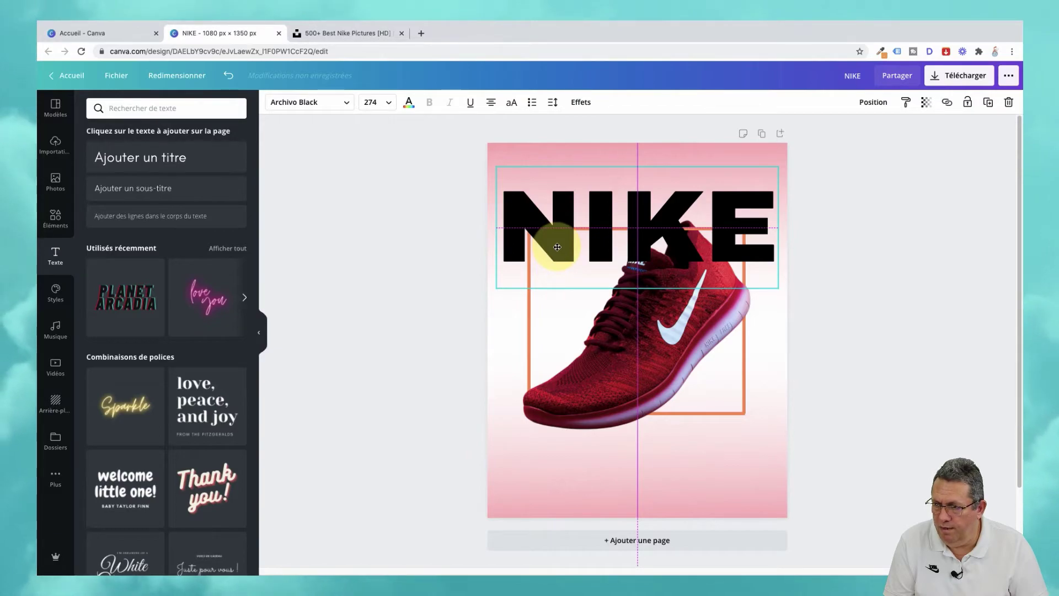
left_click_drag(557, 247, 558, 247)
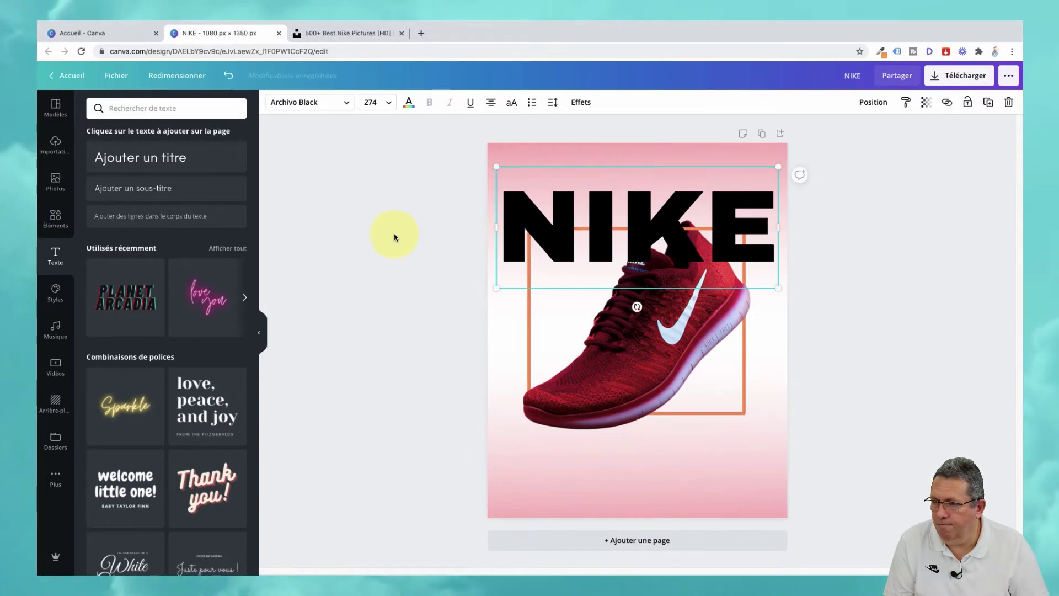
left_click(409, 107)
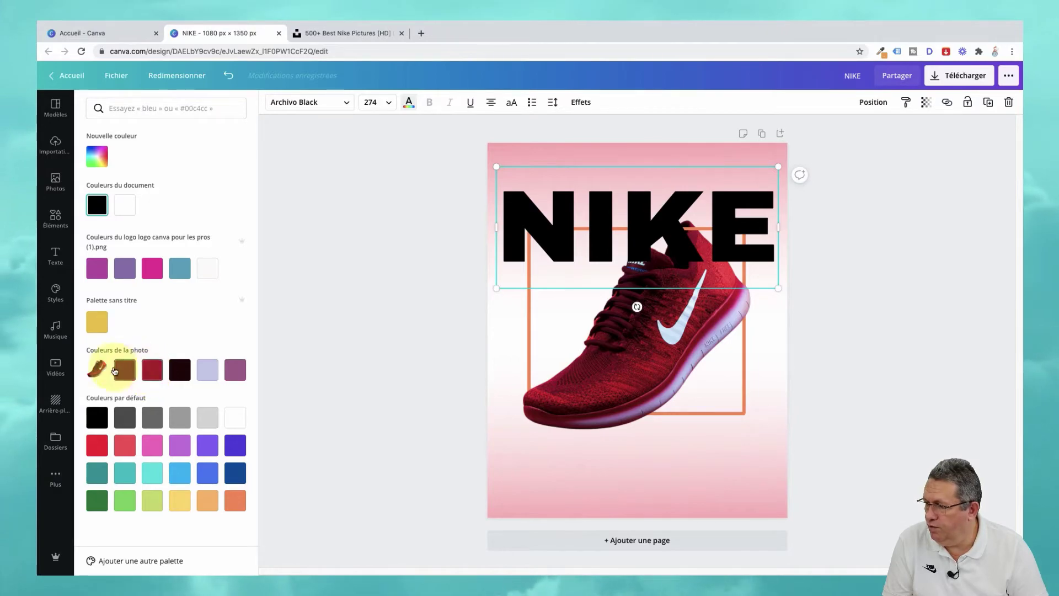
left_click(151, 373)
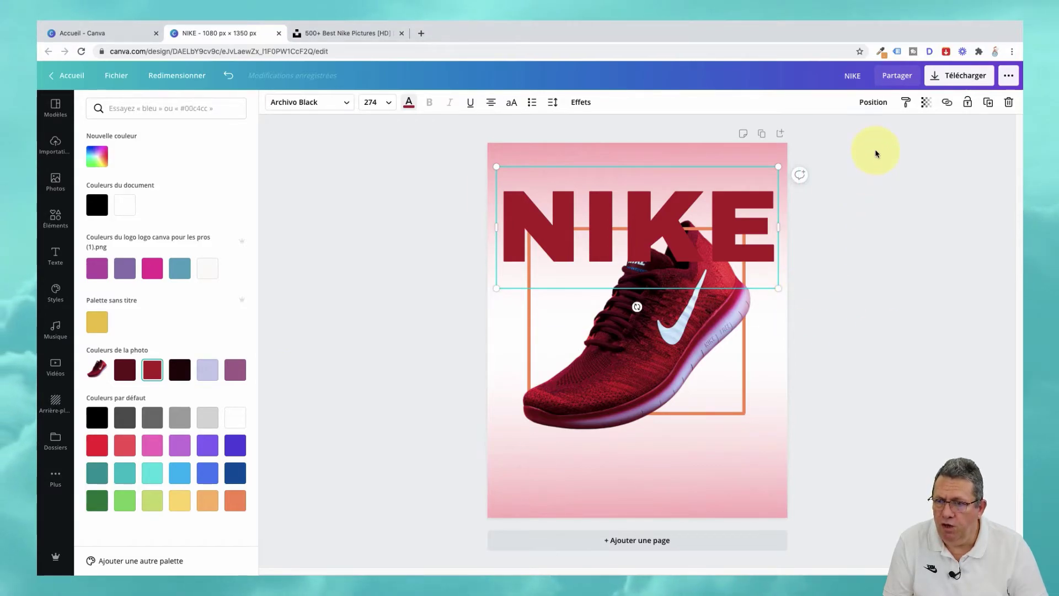
- Send the NIKE text backward layer by layer until it sits behind the shoe, and deselect it
left_click(874, 108)
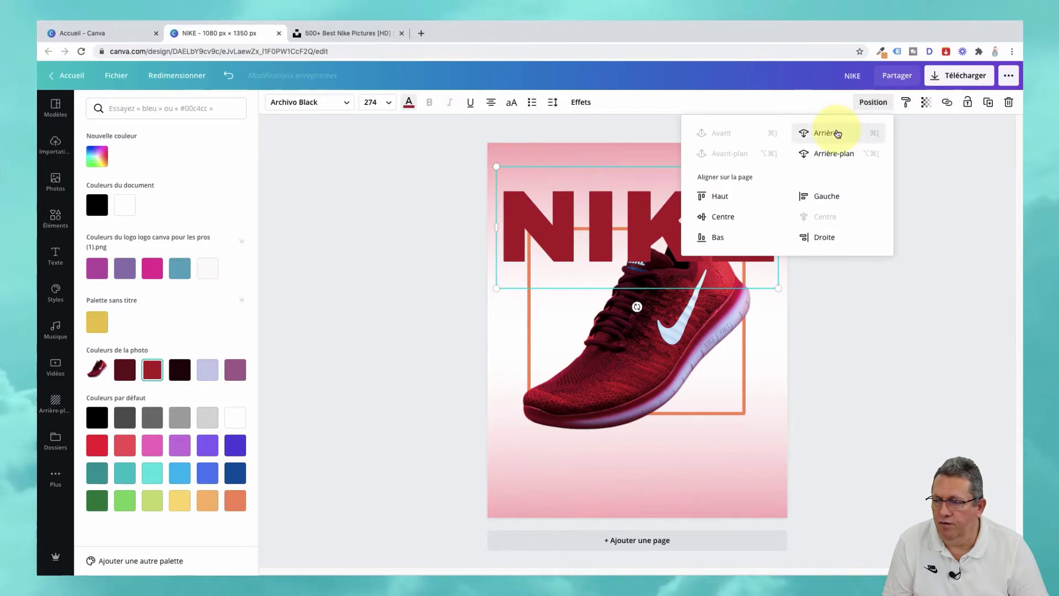
left_click(837, 134)
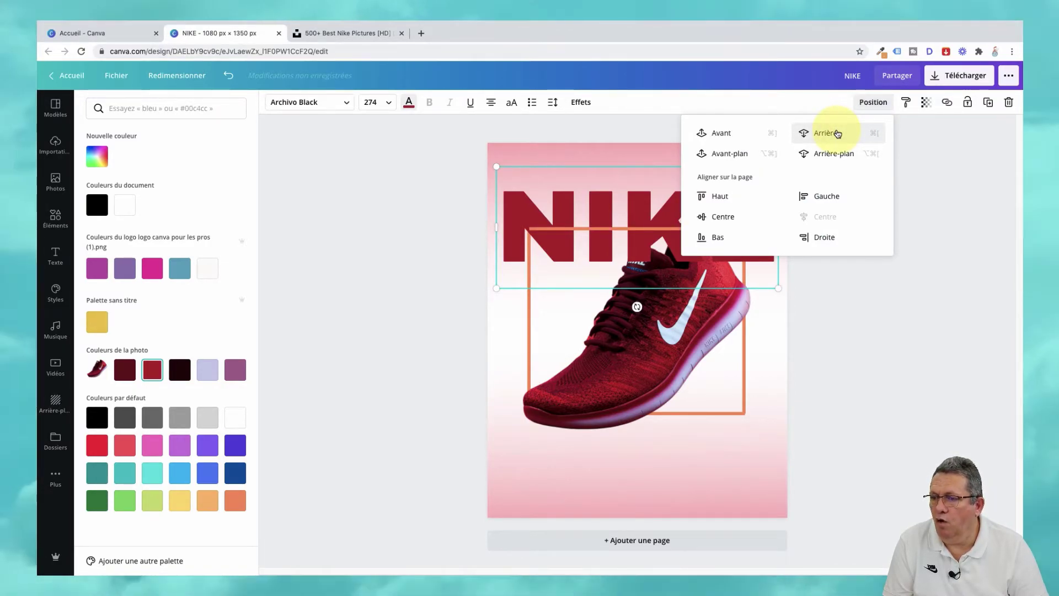
left_click(604, 233)
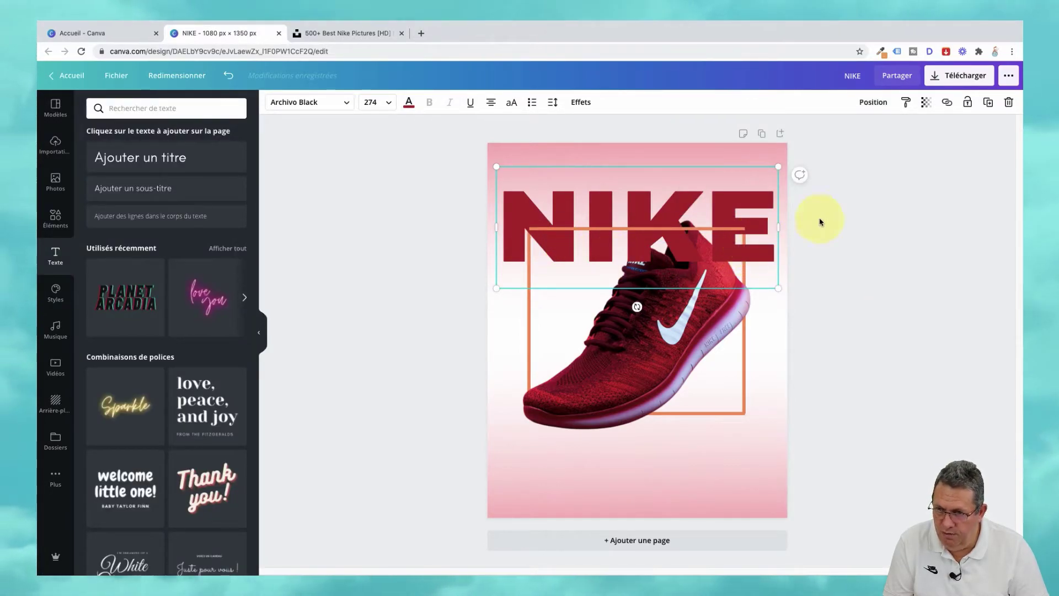
left_click(872, 103)
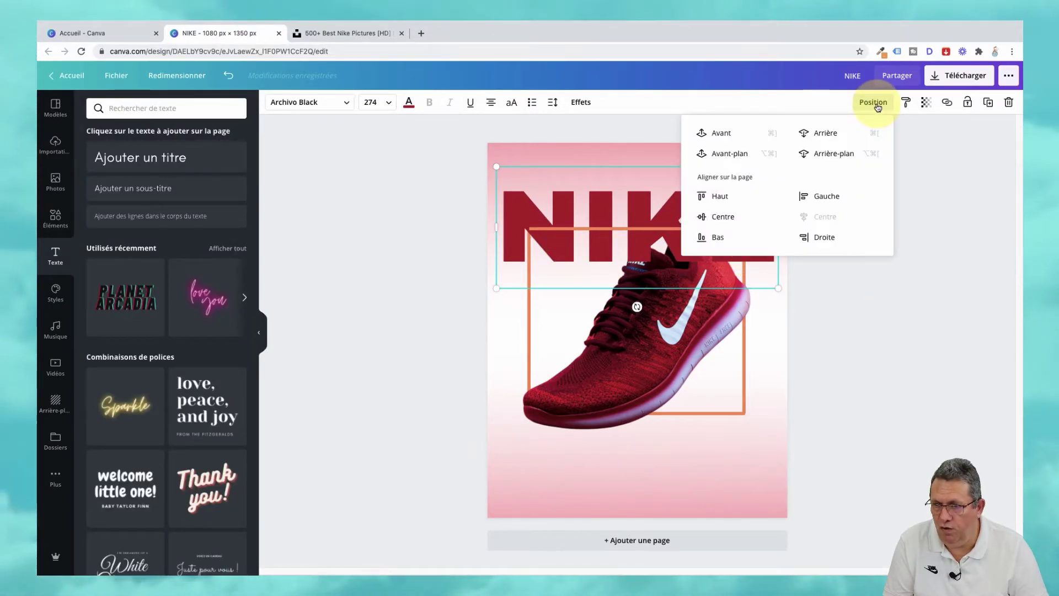
left_click(827, 133)
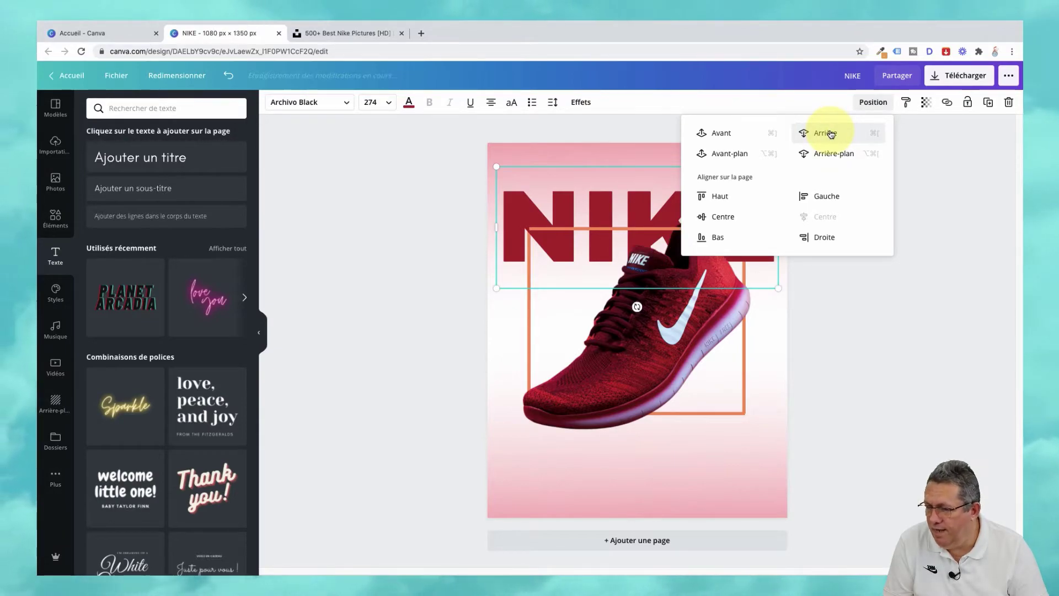
left_click(828, 331)
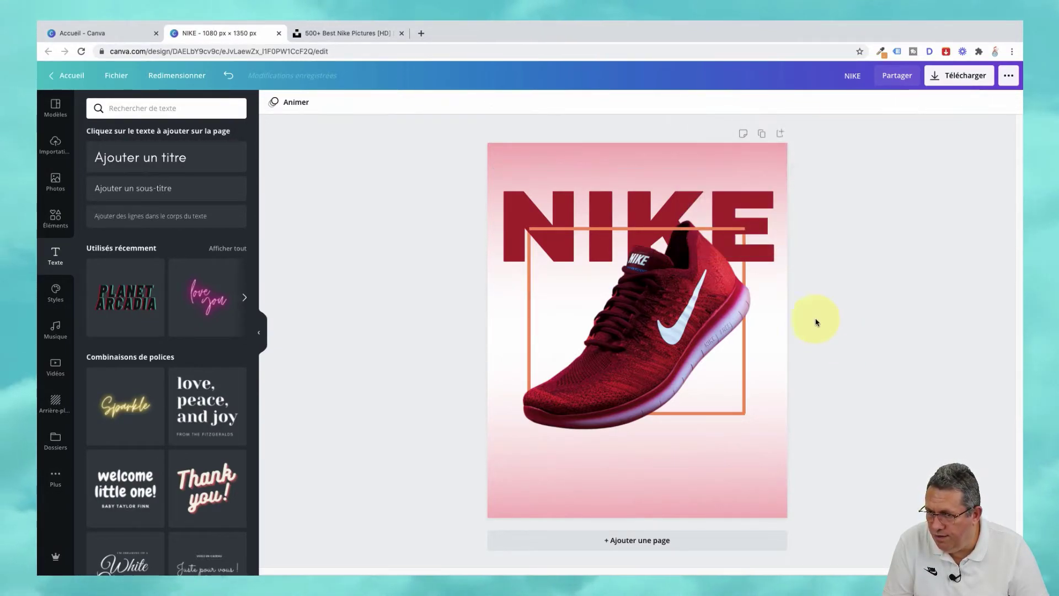
- Send the NIKE text two more layers backward, behind the orange frame's sides
left_click(759, 210)
left_click(871, 102)
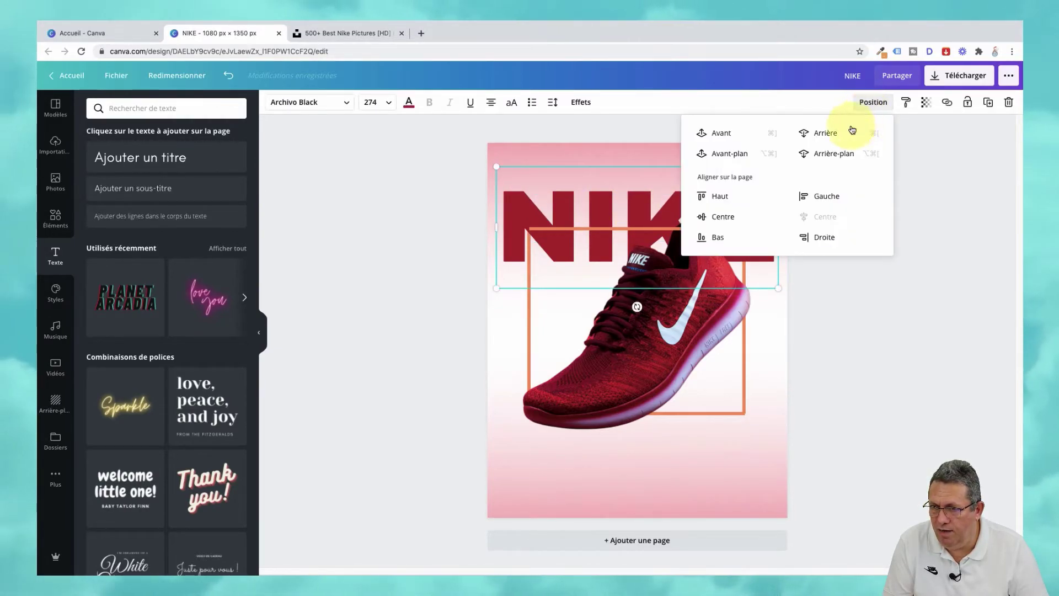
left_click(836, 136)
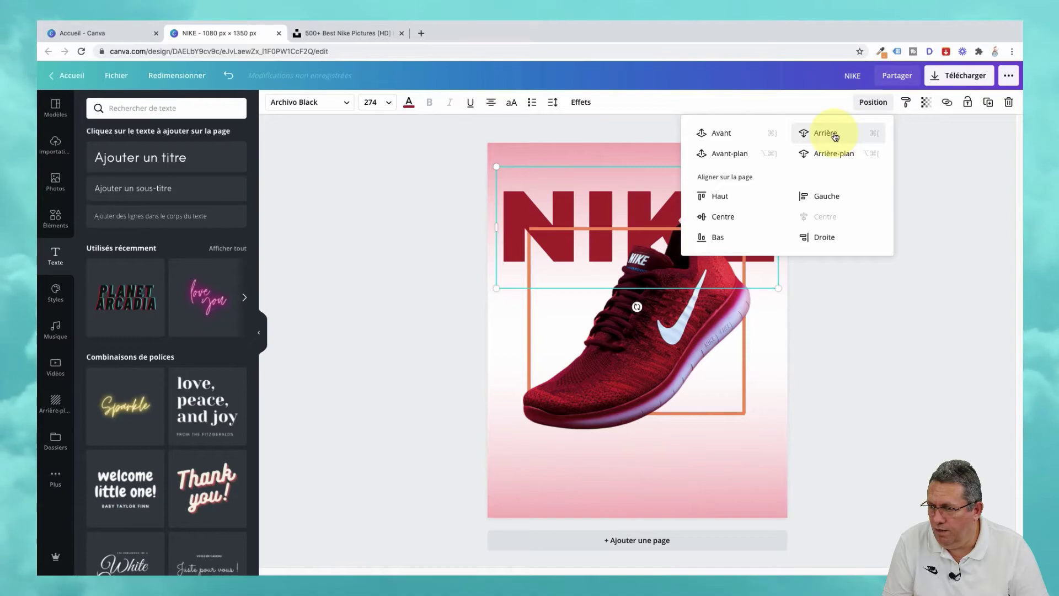
left_click(836, 136)
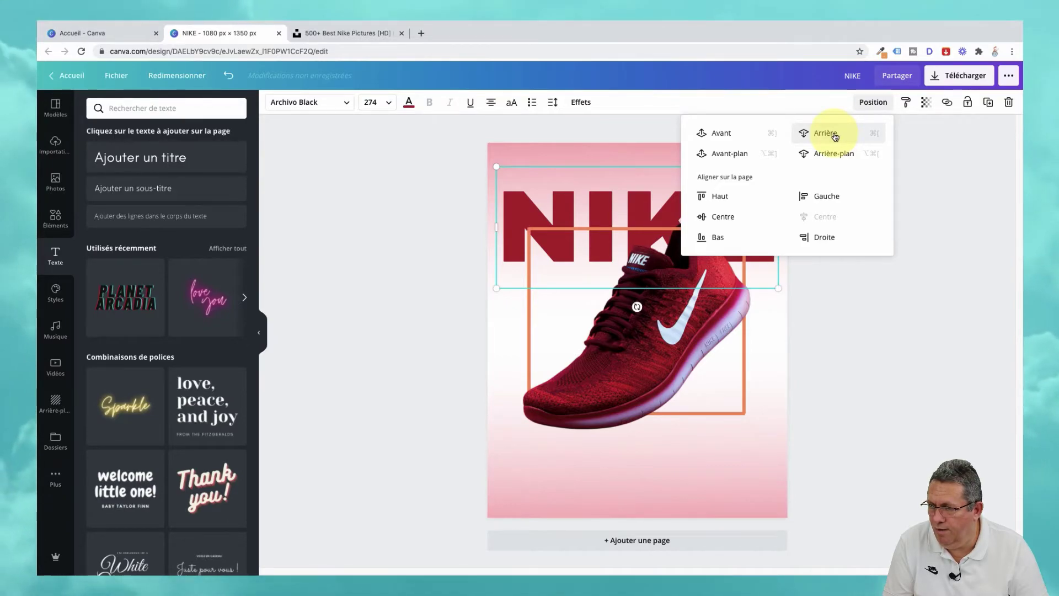
left_click(855, 304)
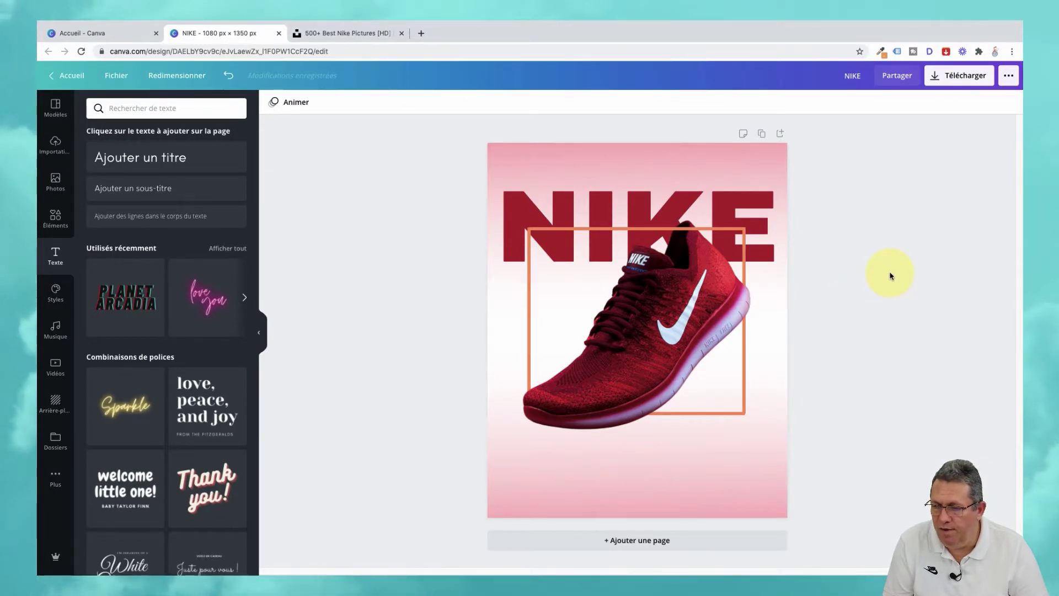
left_click(546, 202)
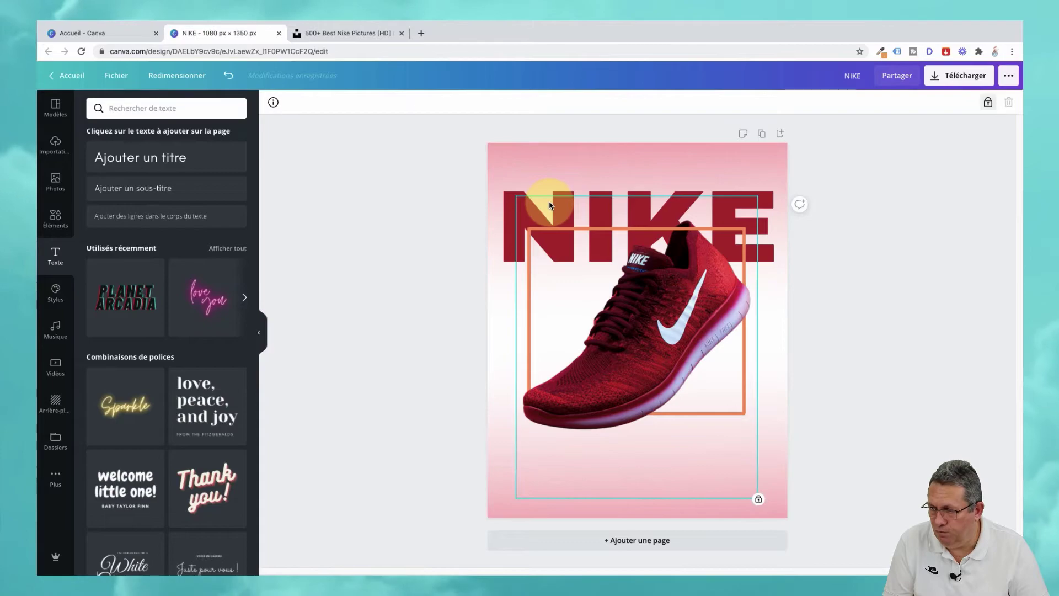
- Add a new text reading PRO in Archivo Black over the shoe and enlarge it to about size 301
left_click(909, 264)
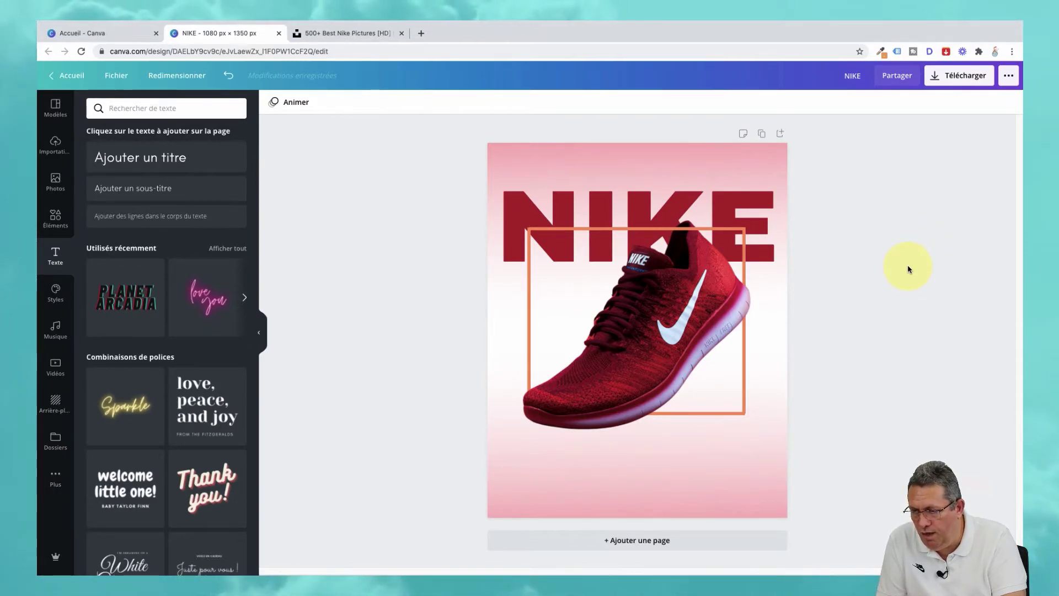
key("t")
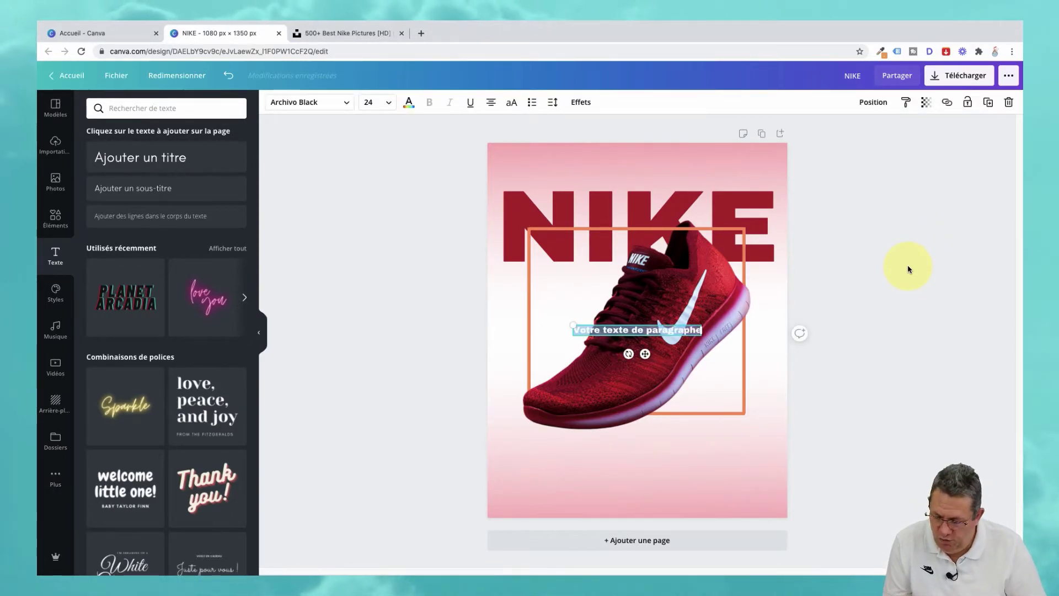
key("BackSpace")
type("PRO")
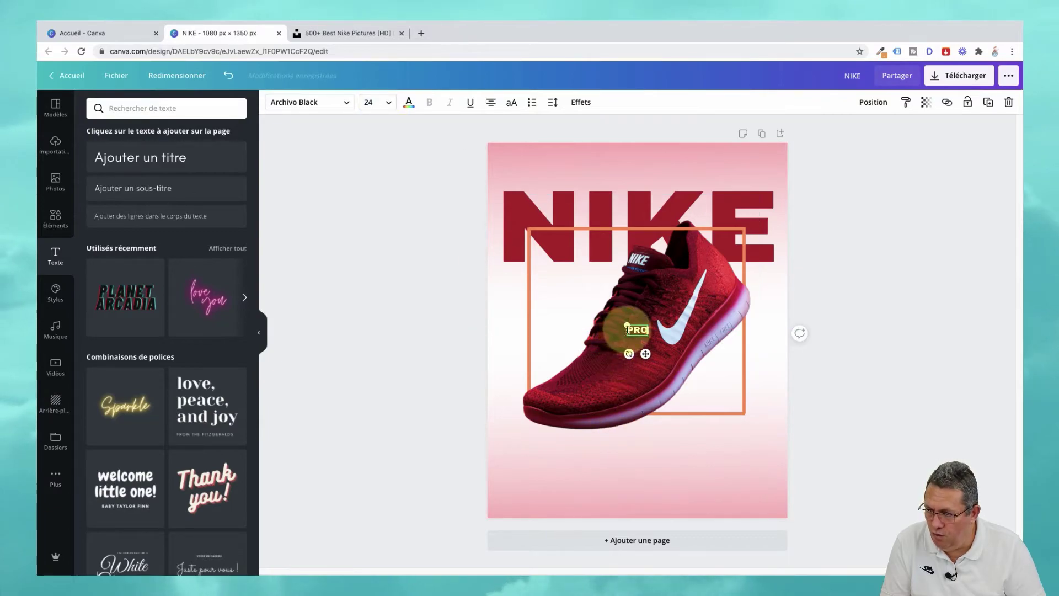
left_click_drag(627, 327, 504, 292)
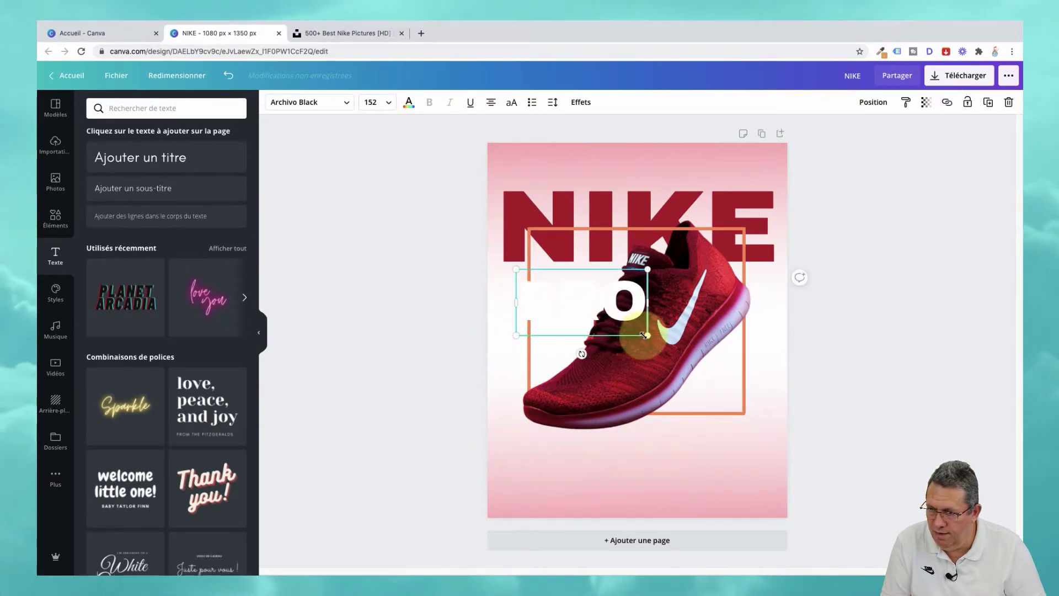
left_click_drag(643, 334, 778, 398)
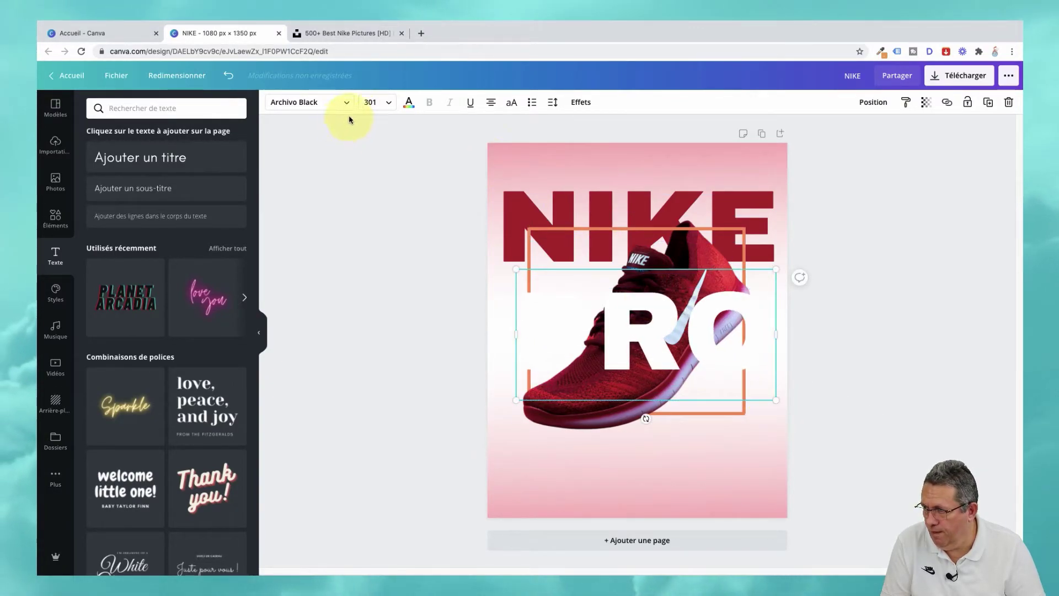
- Colour the PRO text in the very dark red from the shoe photo's colours and deselect it
left_click(410, 104)
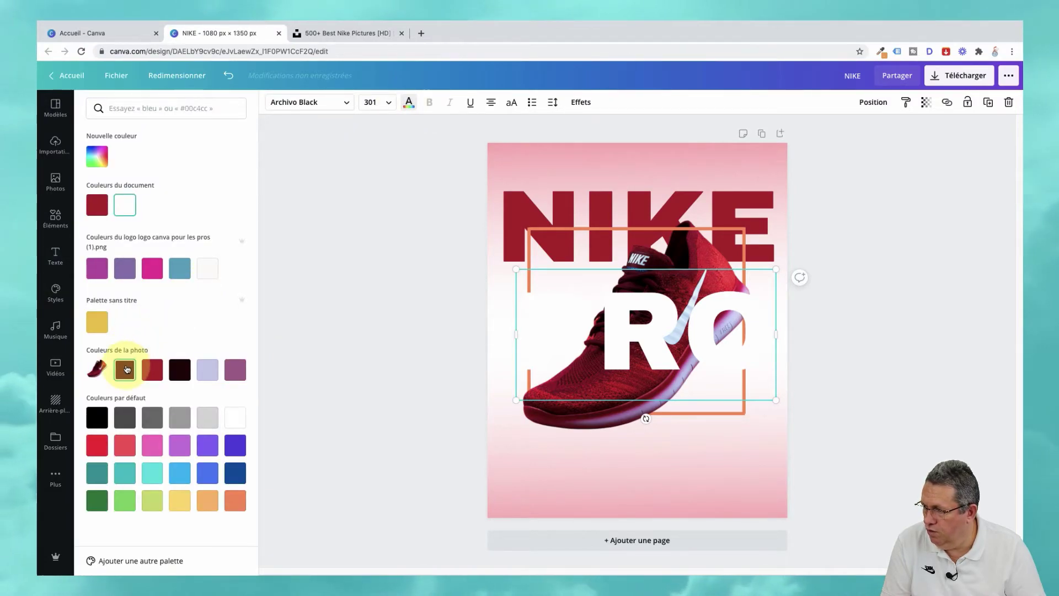
left_click(127, 369)
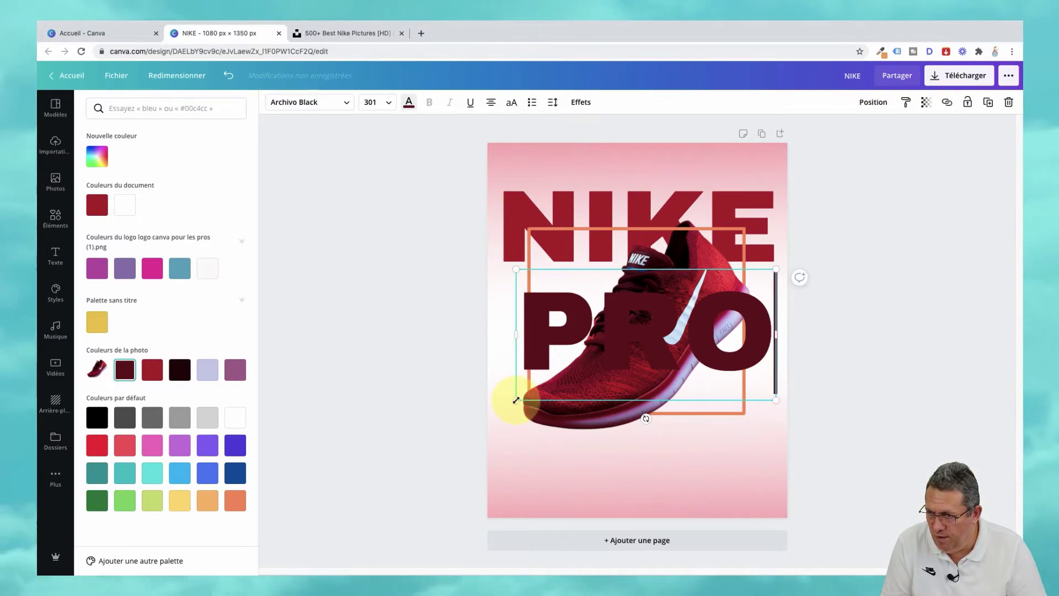
left_click(616, 342)
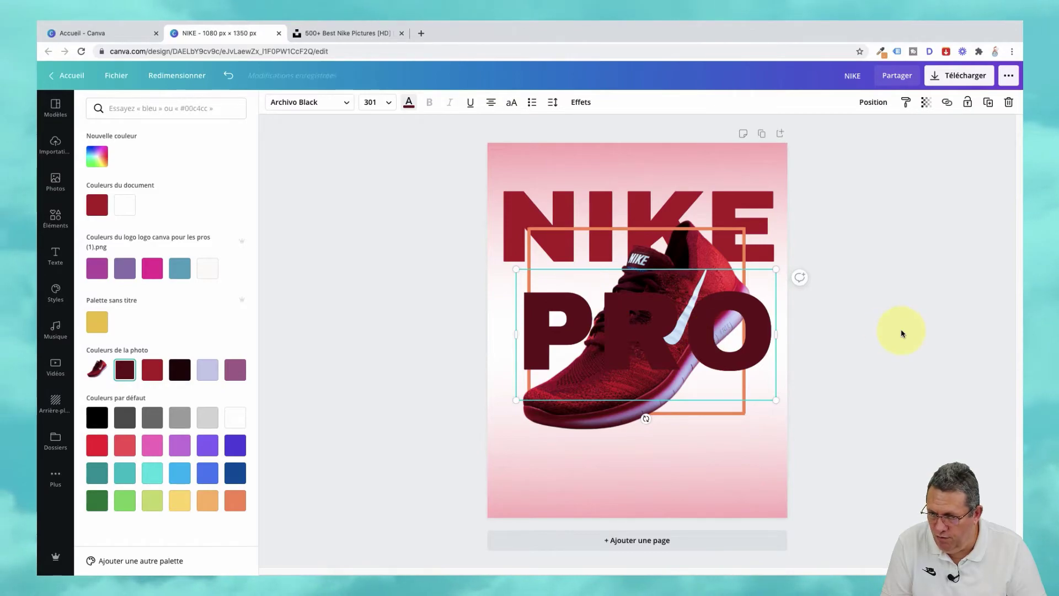
key("Escape")
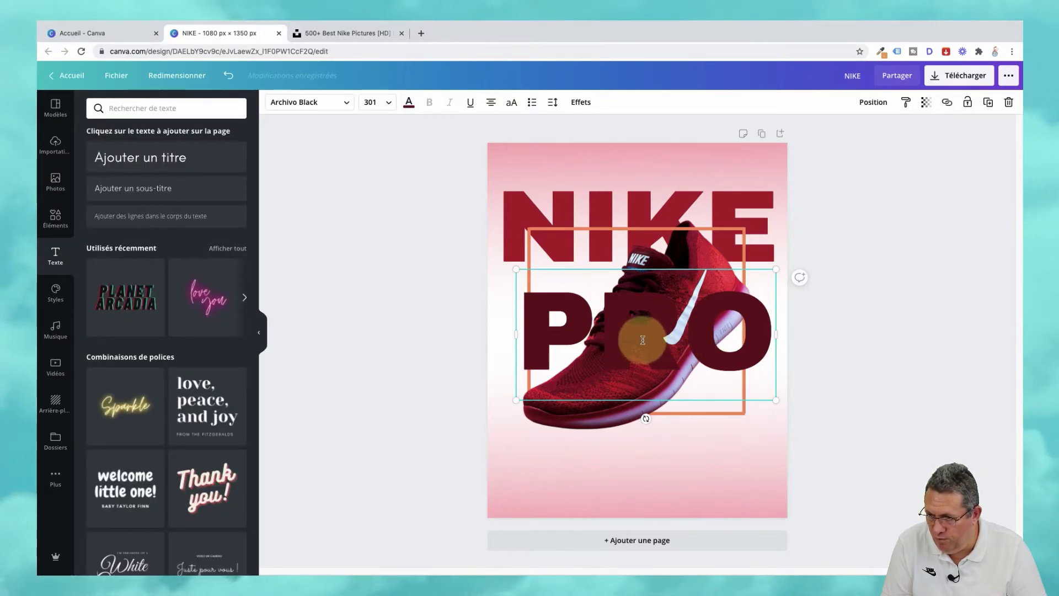
left_click(922, 348)
- Move the PRO text up directly beneath NIKE and resize it to 274, matching the NIKE text's size
left_click_drag(643, 338, 641, 320)
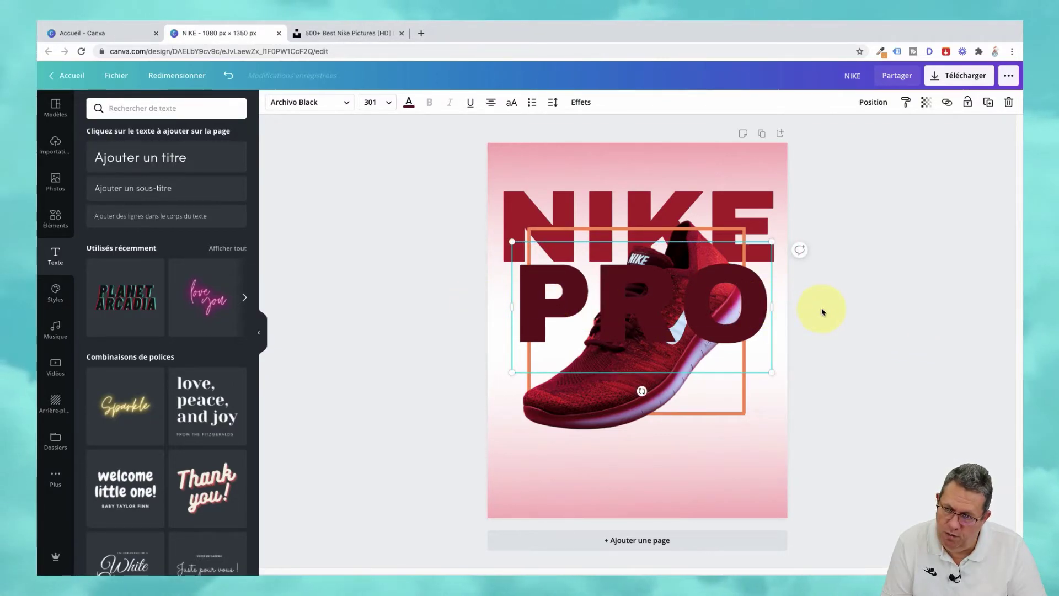
mouse_move(772, 374)
left_mouse_down()
mouse_move(799, 395)
mouse_move(779, 362)
left_mouse_up()
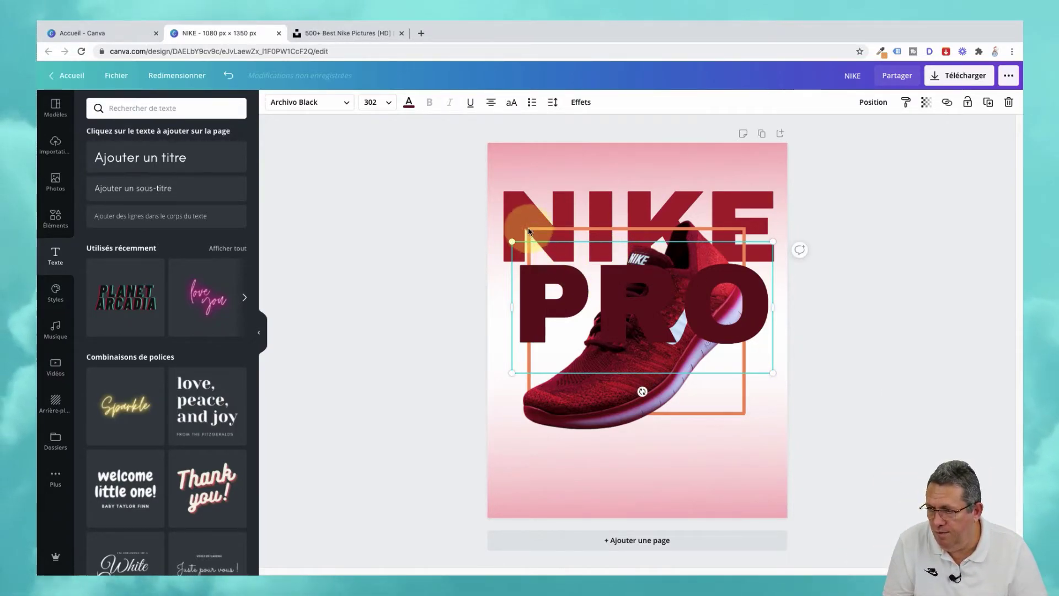
left_click(503, 200)
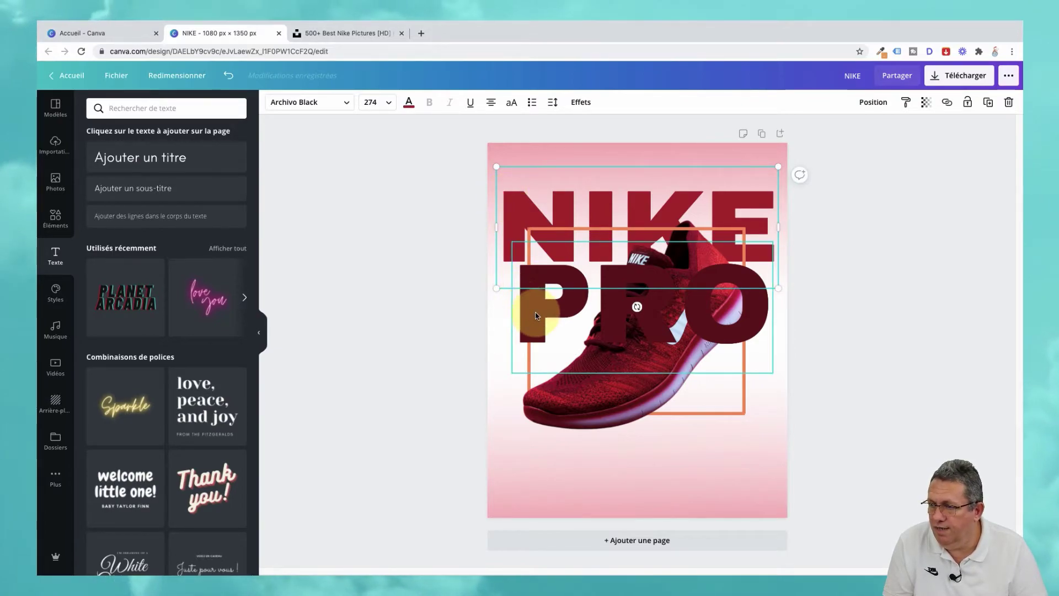
left_click(528, 307)
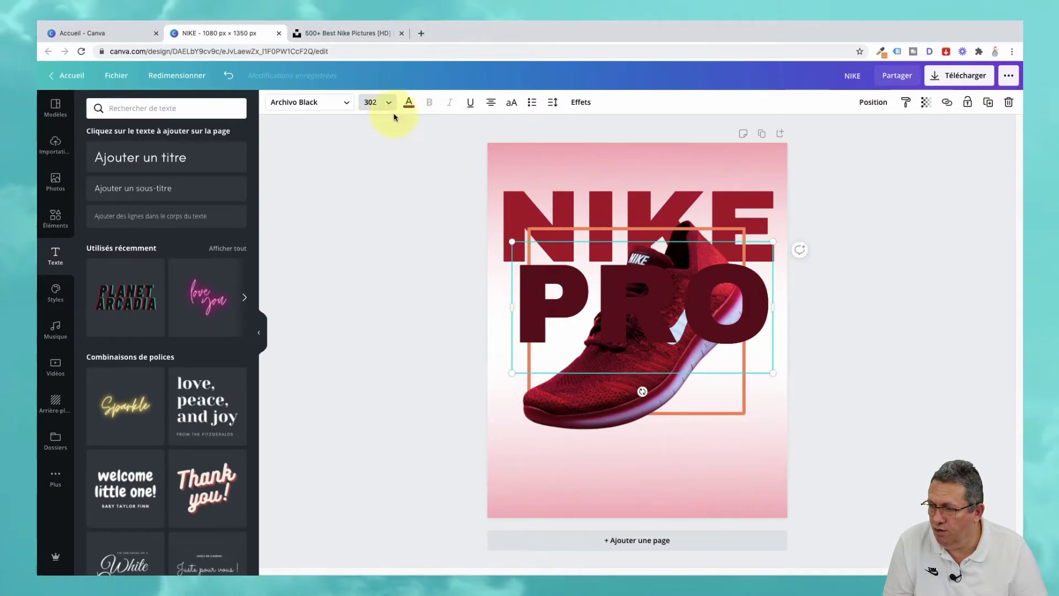
left_click(571, 319)
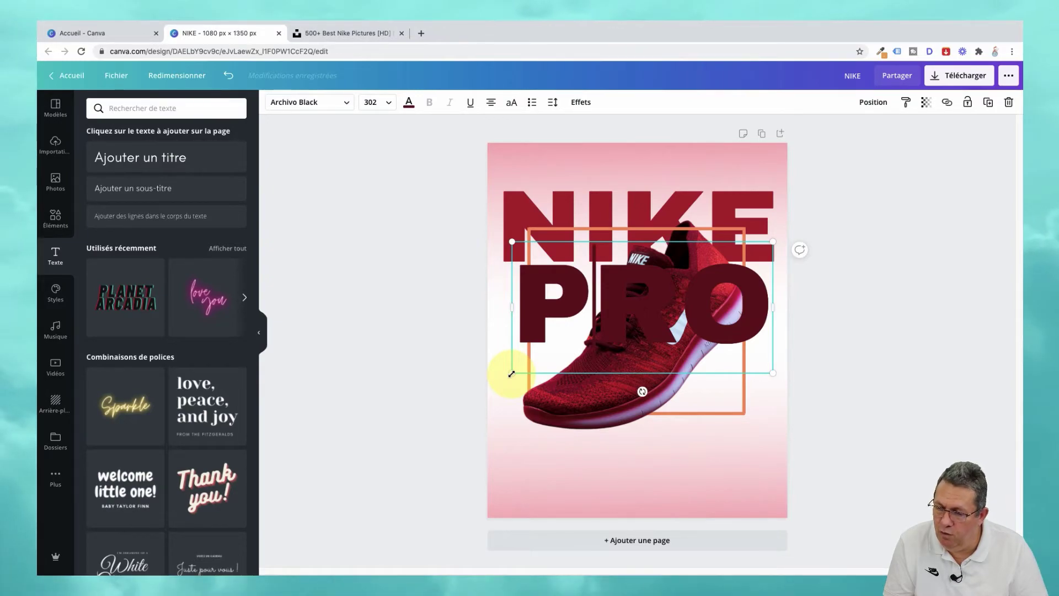
left_click_drag(512, 374, 539, 357)
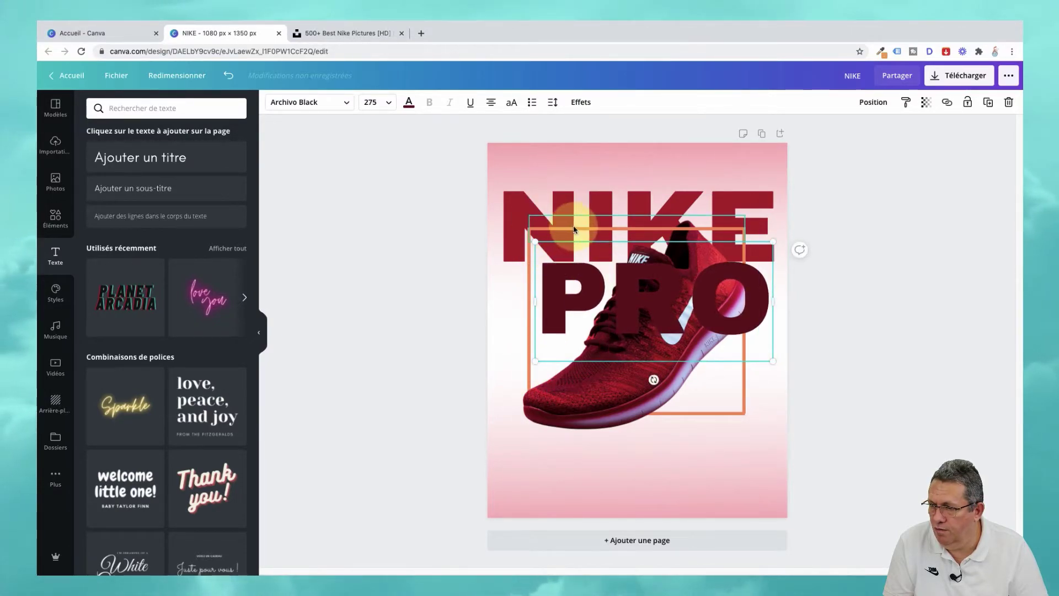
left_click(556, 204)
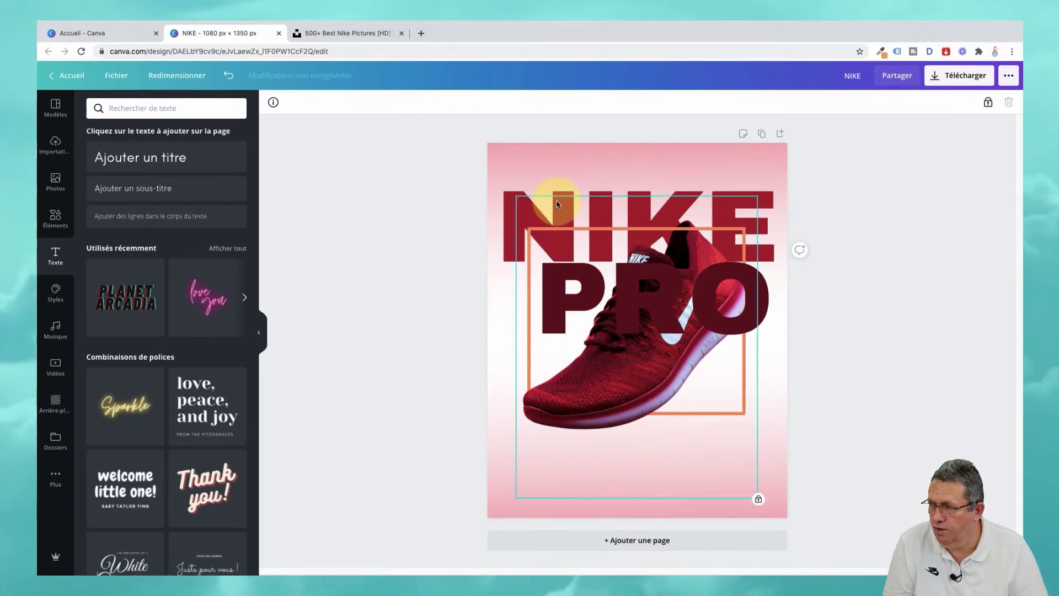
left_click(506, 212)
left_click(565, 348)
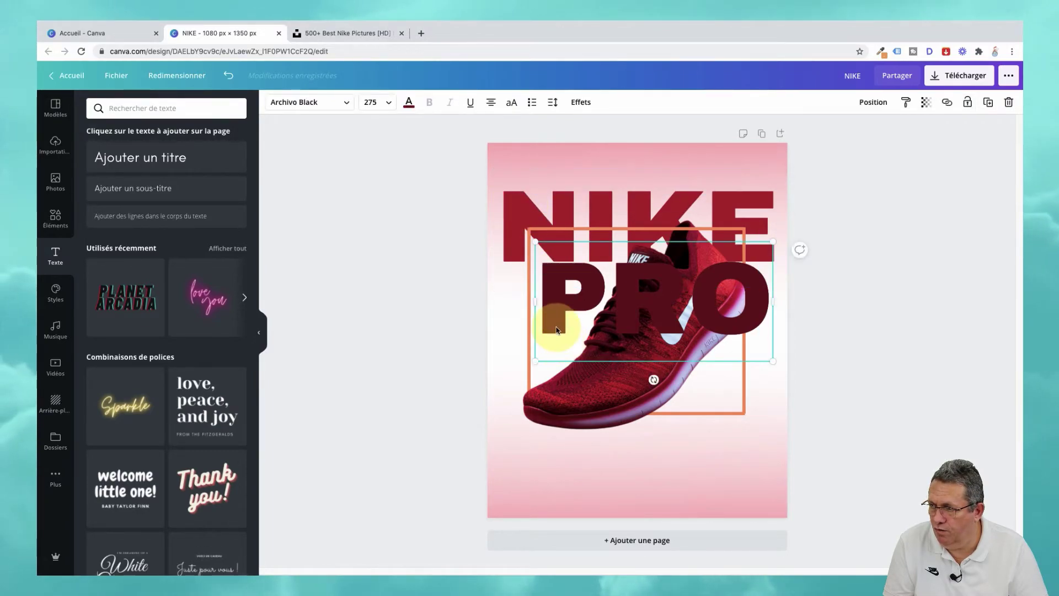
left_click_drag(537, 362, 538, 364)
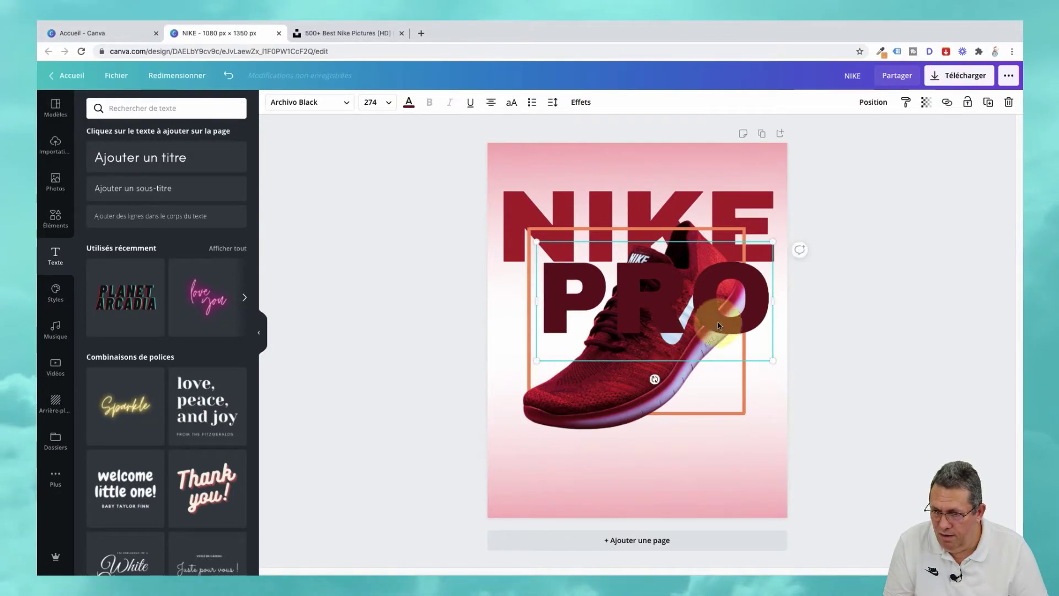
- Replace the PRO text with the single letter P
double_click(759, 320)
type("P")
key("Escape")
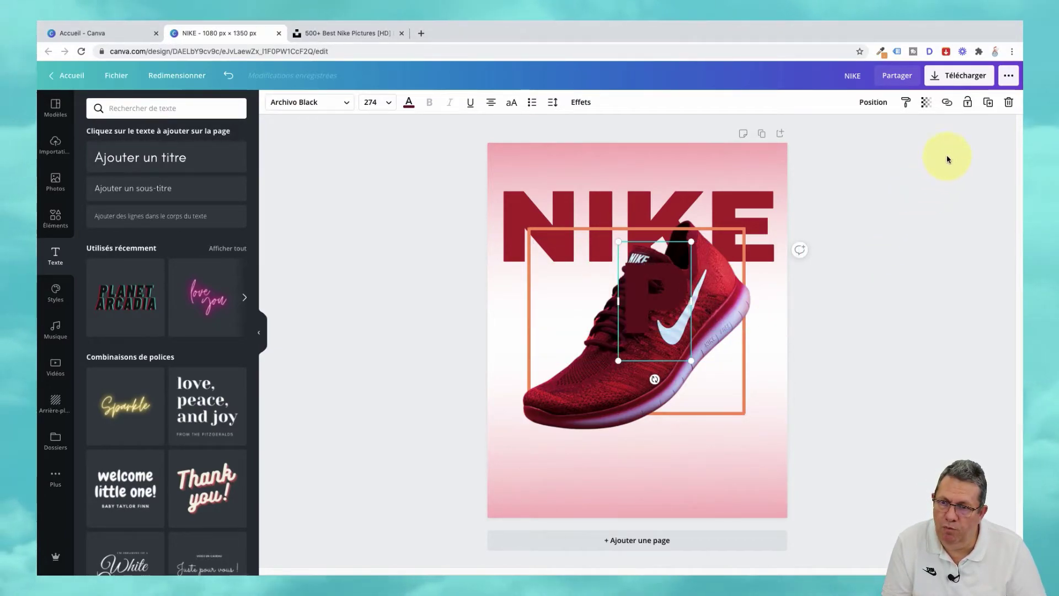
- Duplicate the P letter as R and the R letter as O, offsetting each copy down to the right
left_click(988, 103)
left_click_drag(666, 293, 723, 345)
double_click(731, 332)
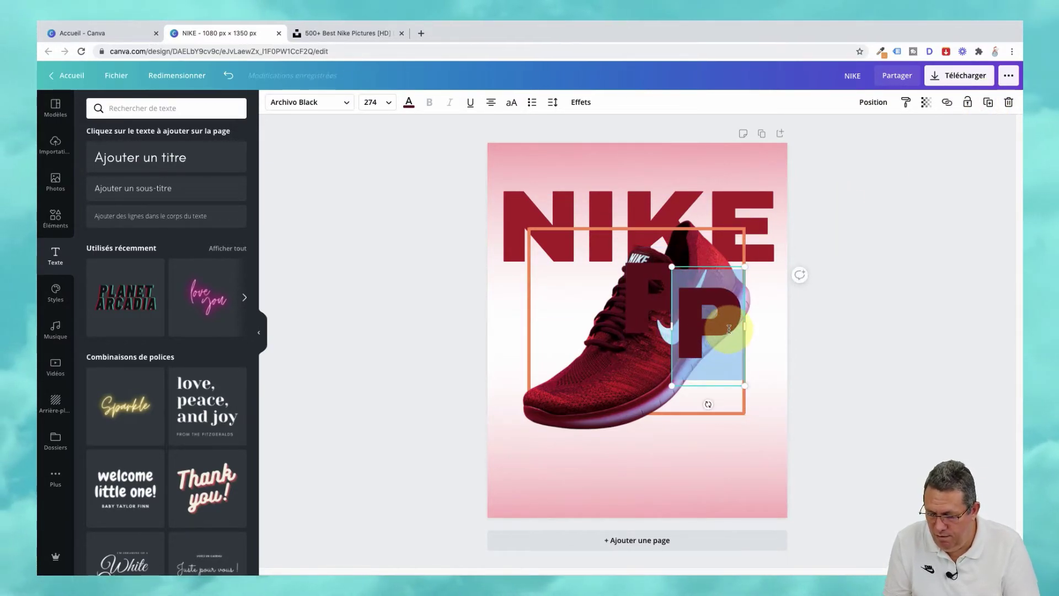
type("R")
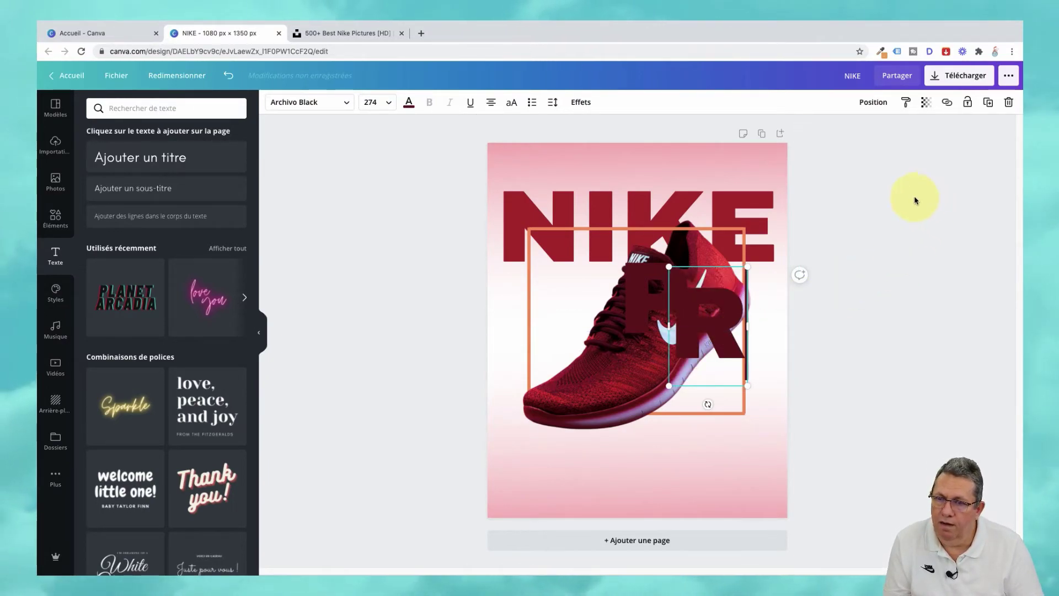
left_click(989, 106)
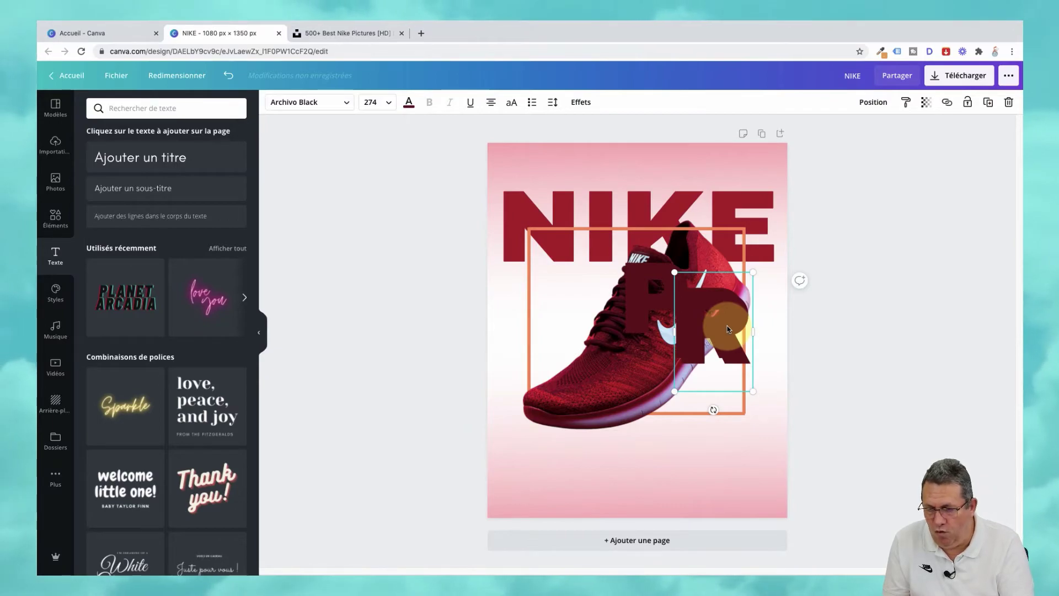
left_click_drag(728, 329, 734, 375)
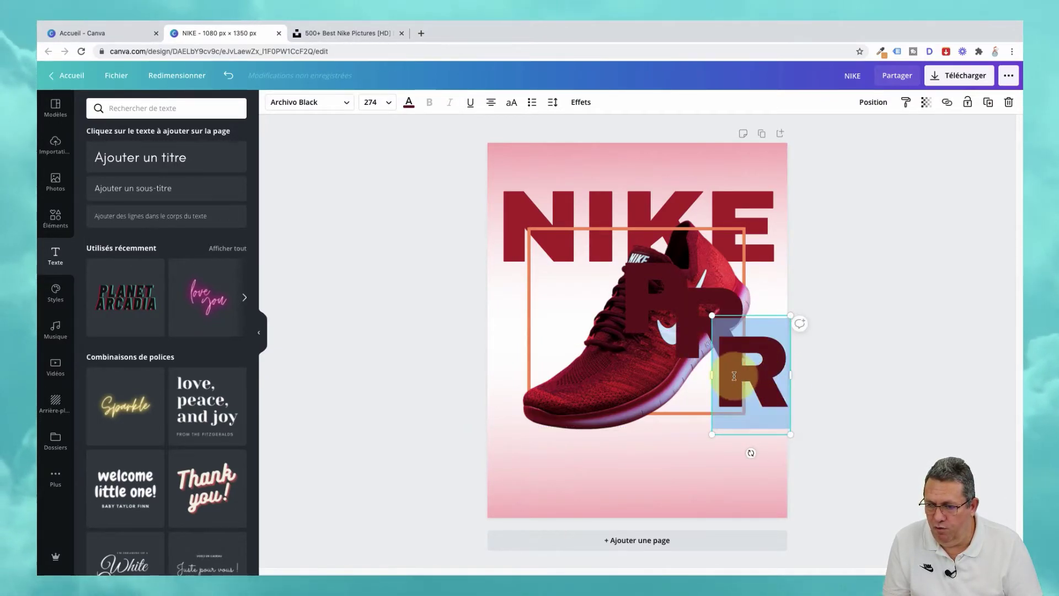
type("O")
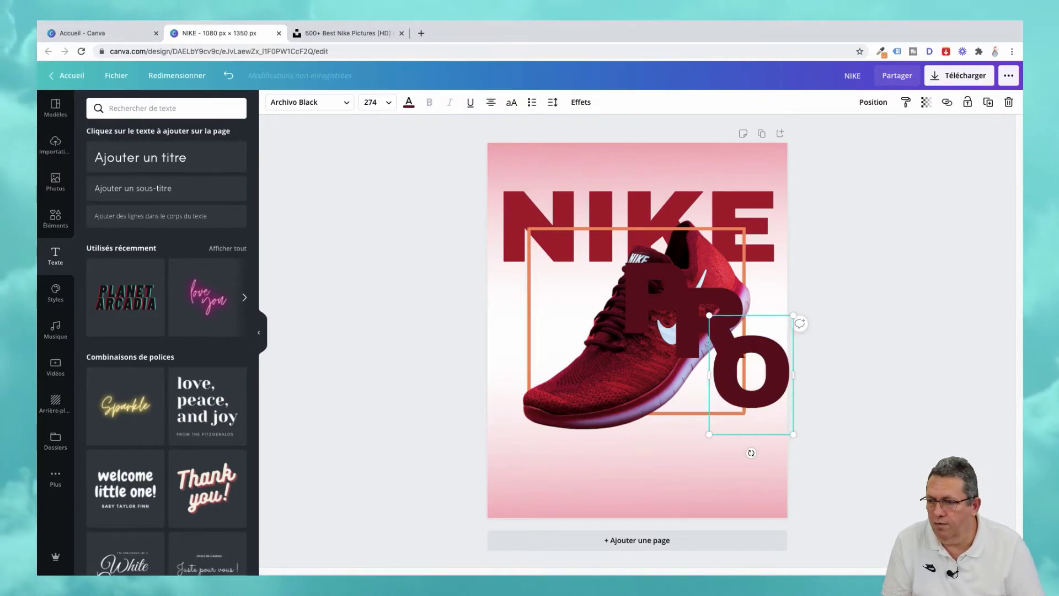
- Arrange the letters P, R and O in one row beneath NIKE, with P and O near the ends of the title
left_click_drag(642, 304, 533, 307)
left_click_drag(687, 317, 621, 303)
left_click_drag(731, 358, 718, 289)
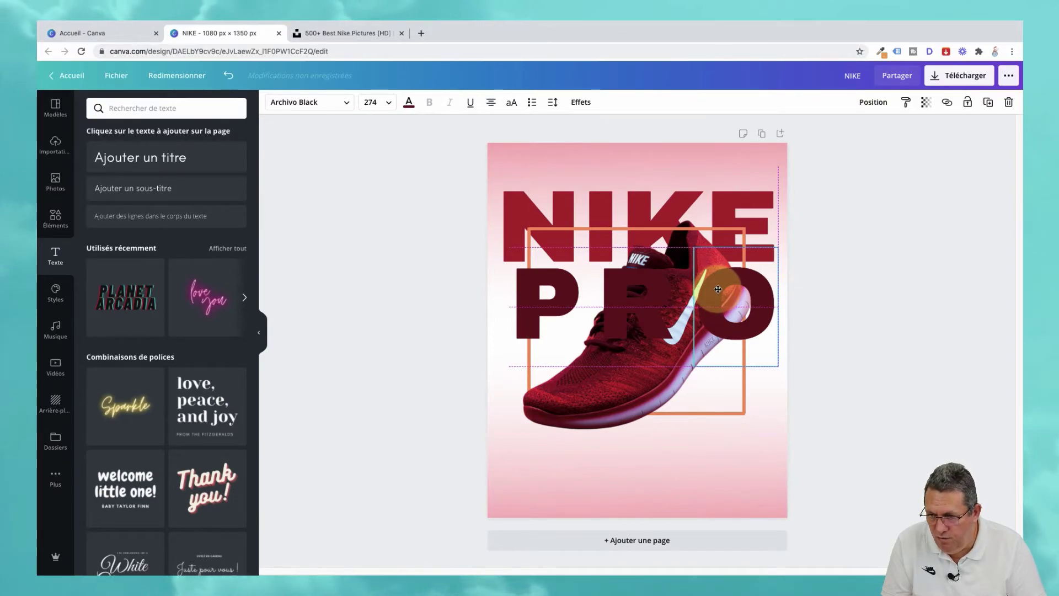
left_click_drag(522, 298, 518, 297)
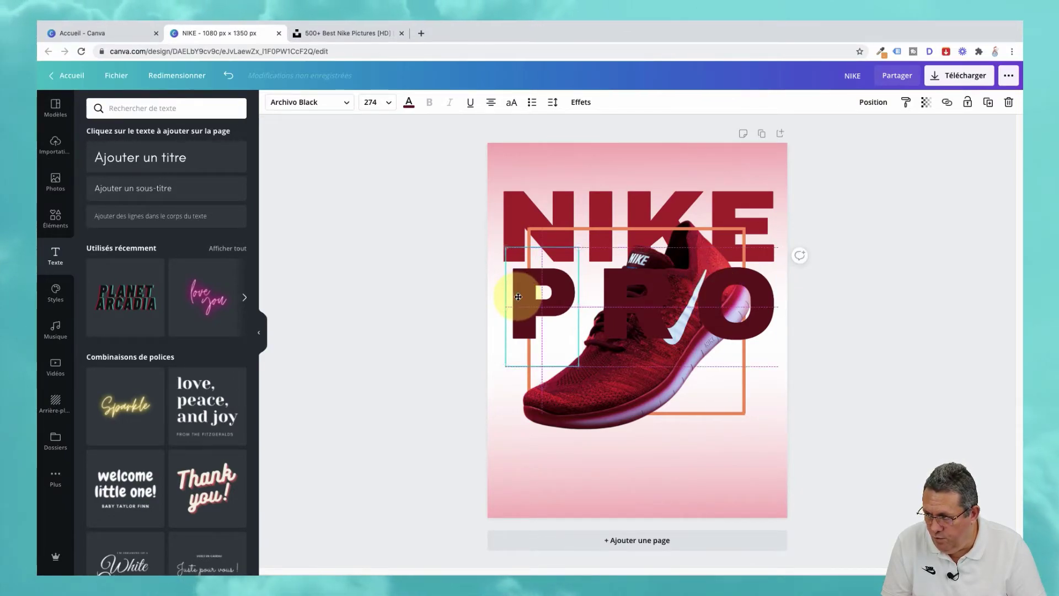
left_click_drag(613, 313, 611, 309)
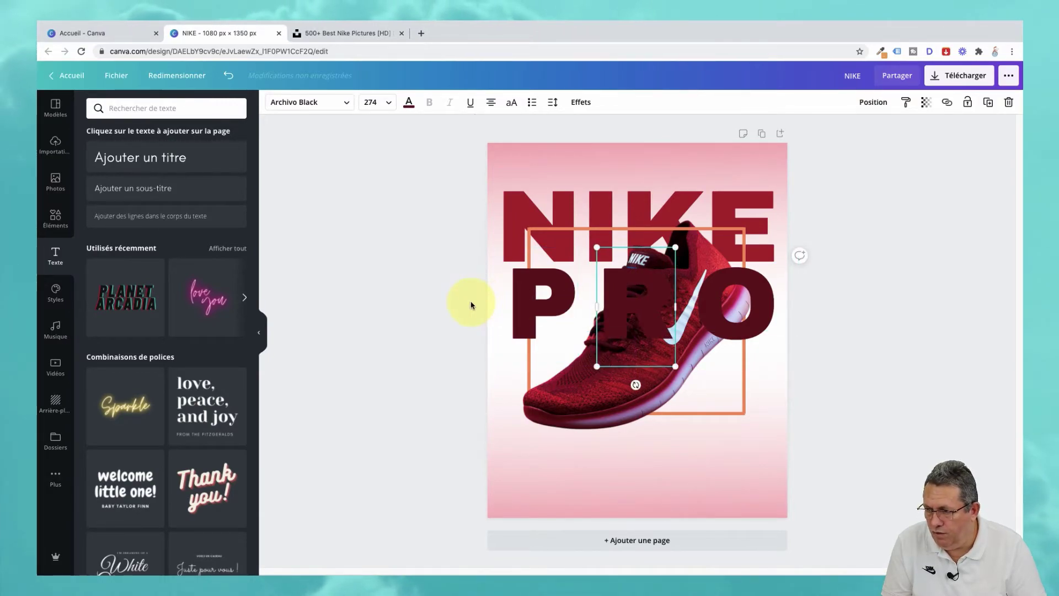
- Select the letters P, R and O together, space them evenly with the Réarranger option, and deselect them
left_click_drag(472, 303, 809, 361)
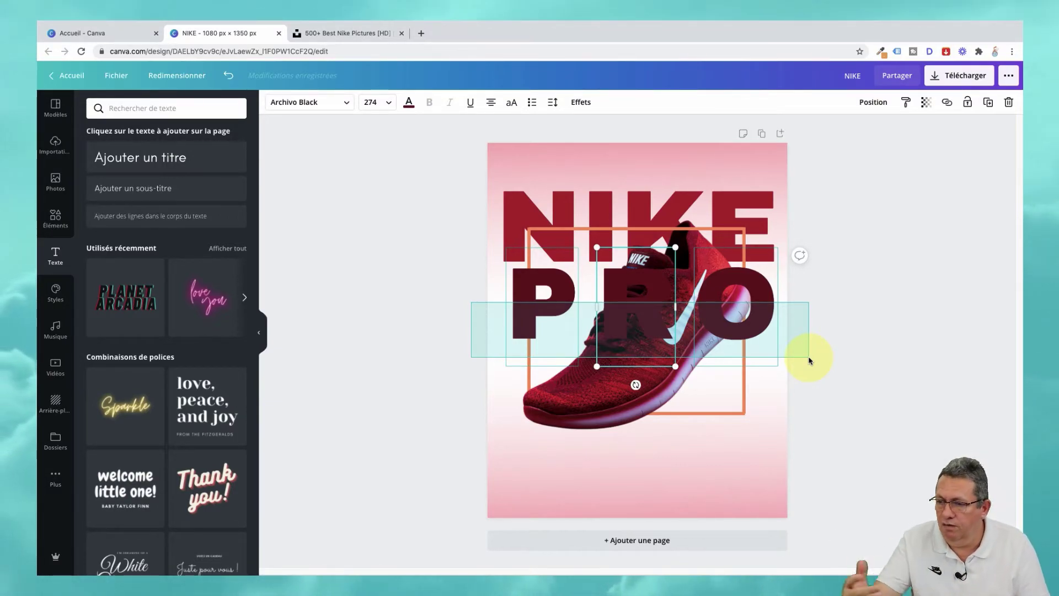
left_click_drag(809, 360, 809, 357)
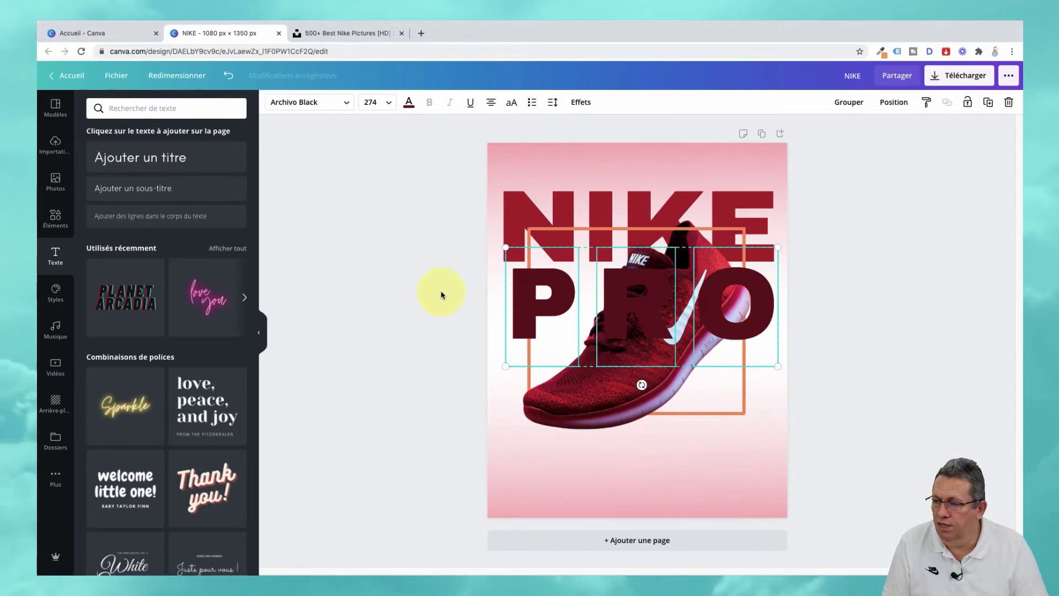
left_click_drag(448, 308, 839, 374)
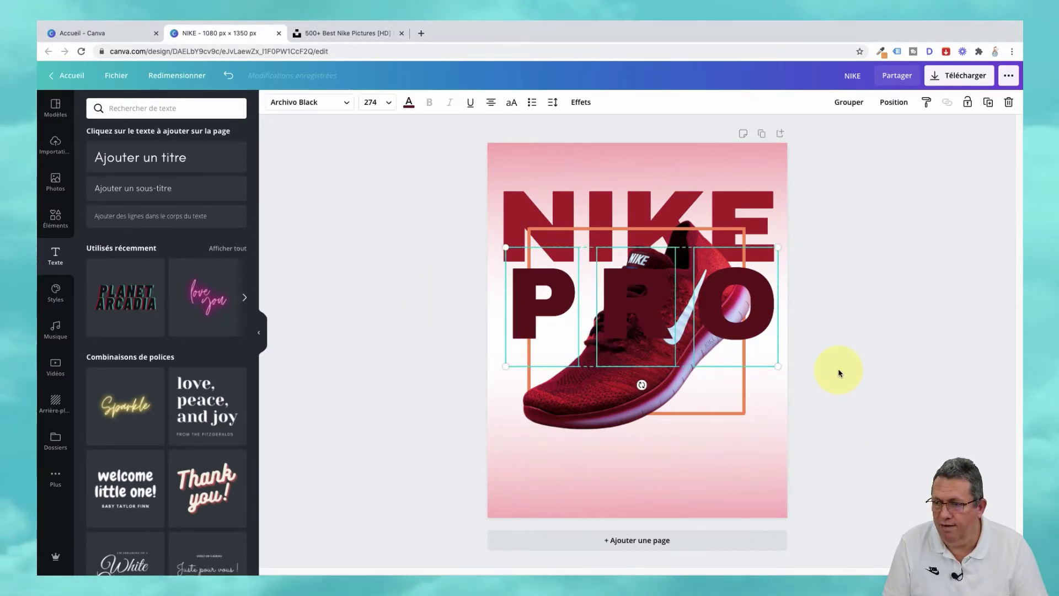
left_click(891, 109)
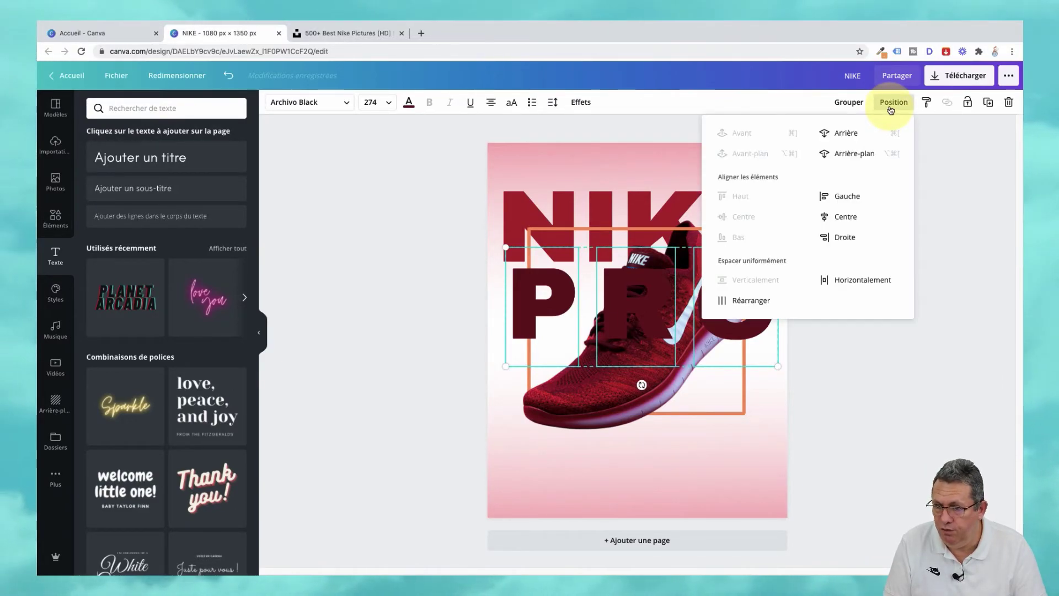
left_click(764, 303)
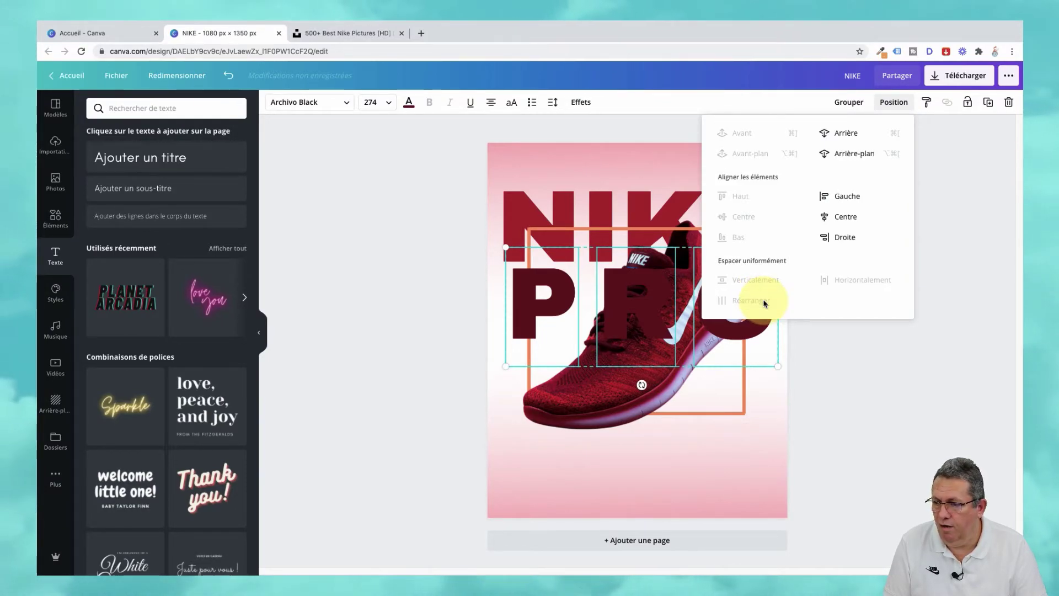
left_click(813, 349)
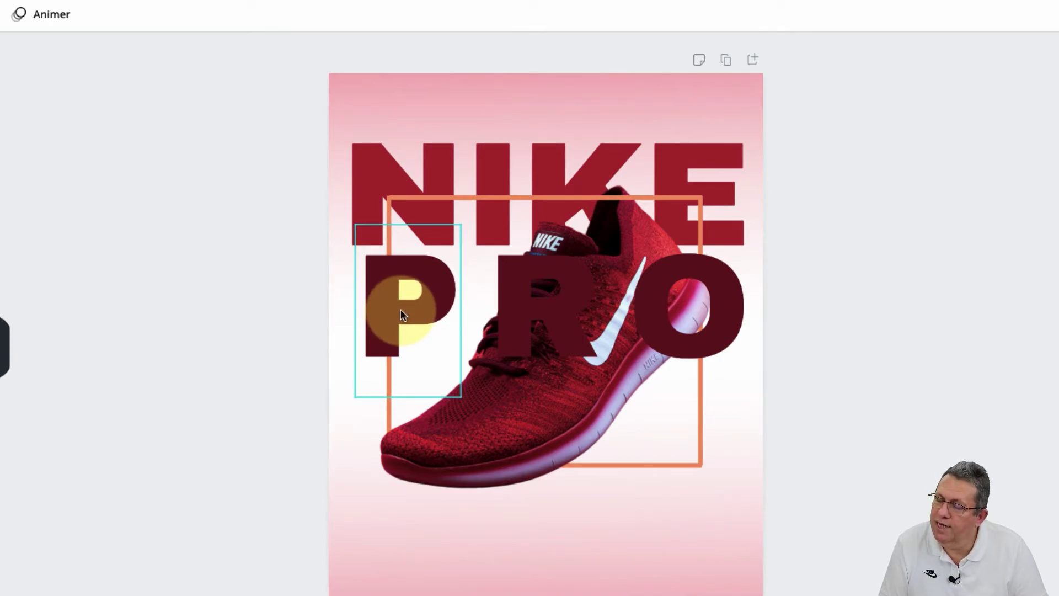
- Check the distance between the letters P and R
left_click(401, 313)
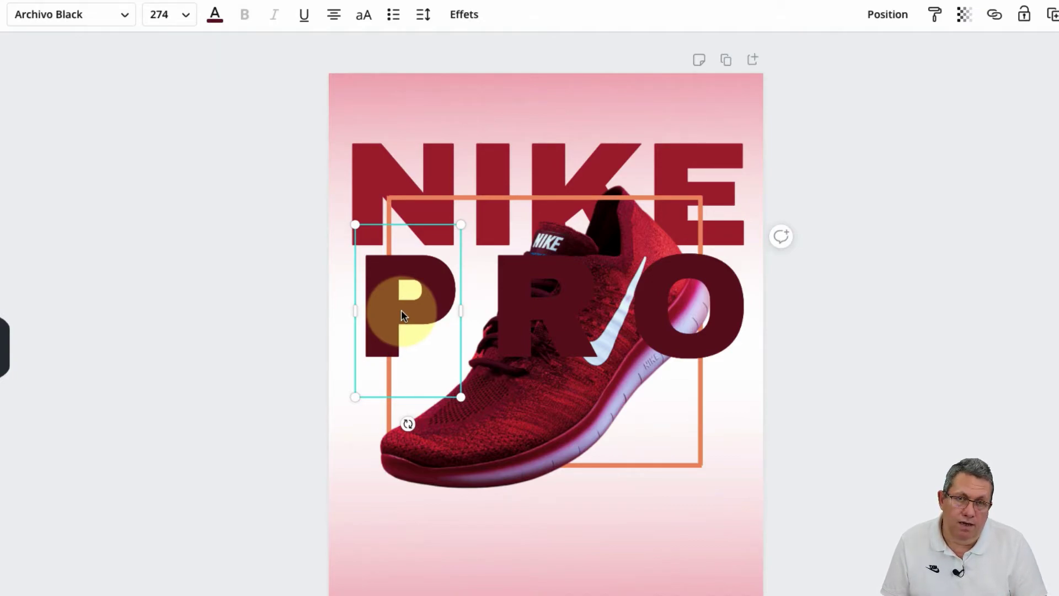
left_click_drag(400, 309, 515, 305)
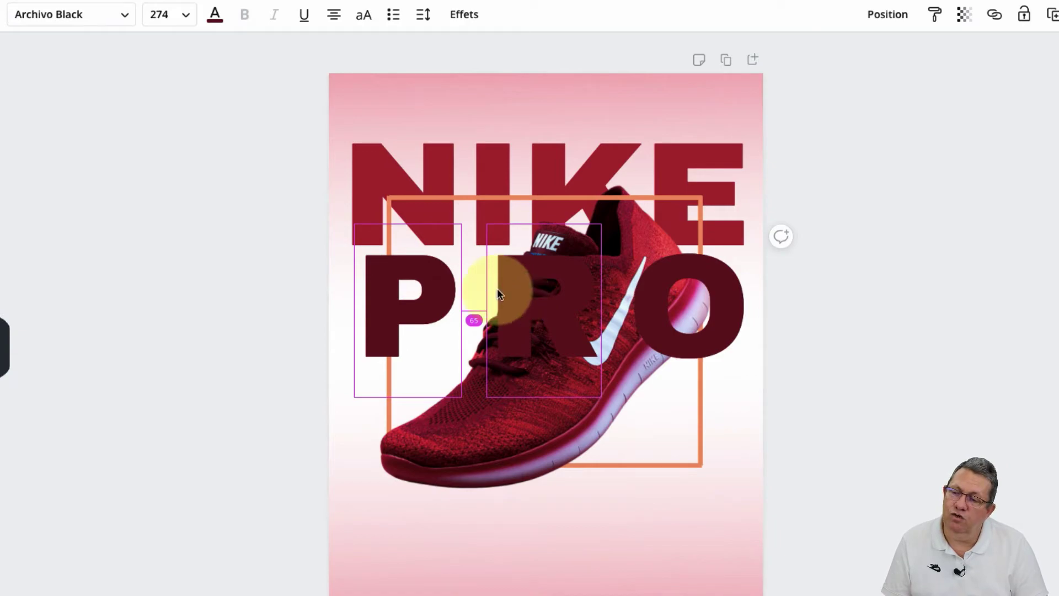
- Check the distances from the letter R to the frame's upper edge and to the letter O
left_click(882, 363)
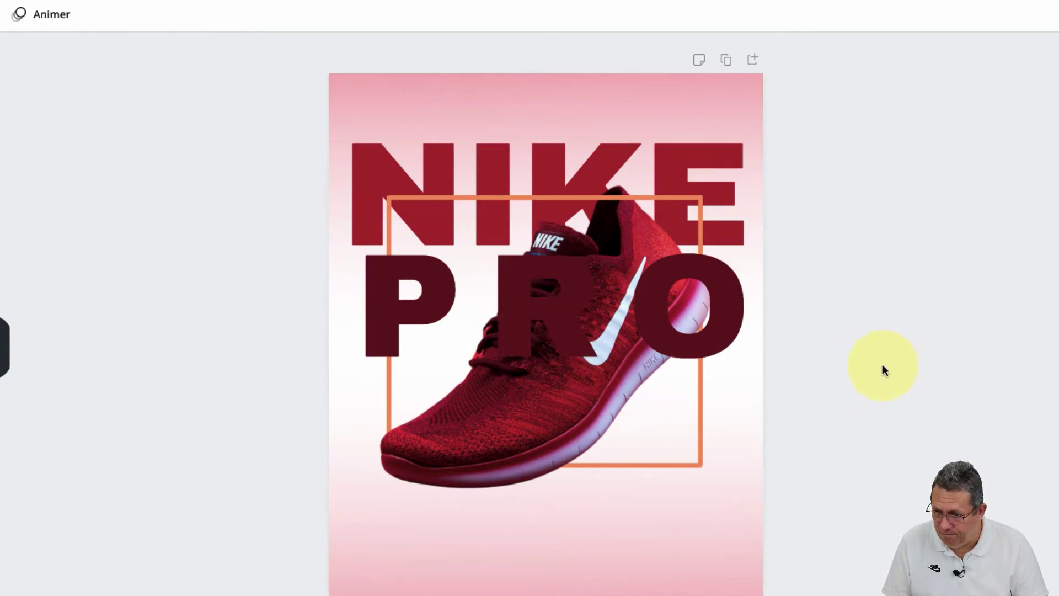
left_click(561, 331)
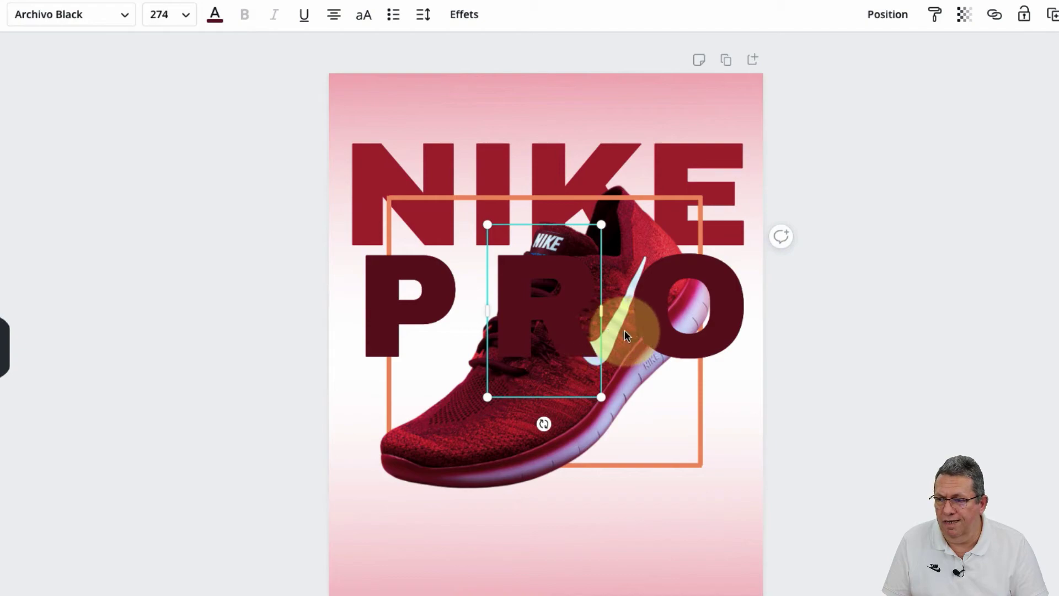
key("alt")
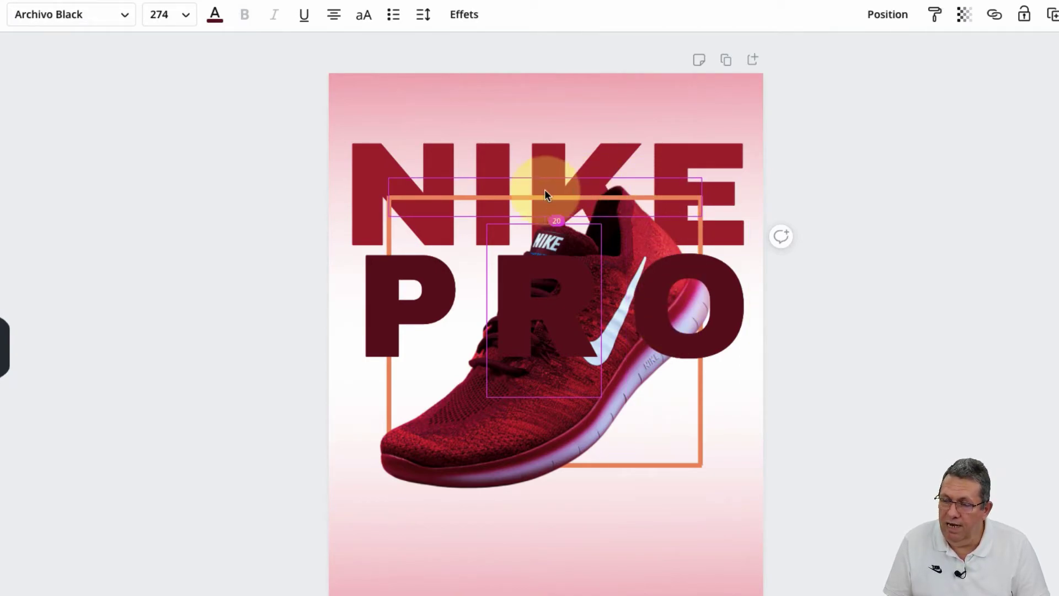
left_click(541, 248)
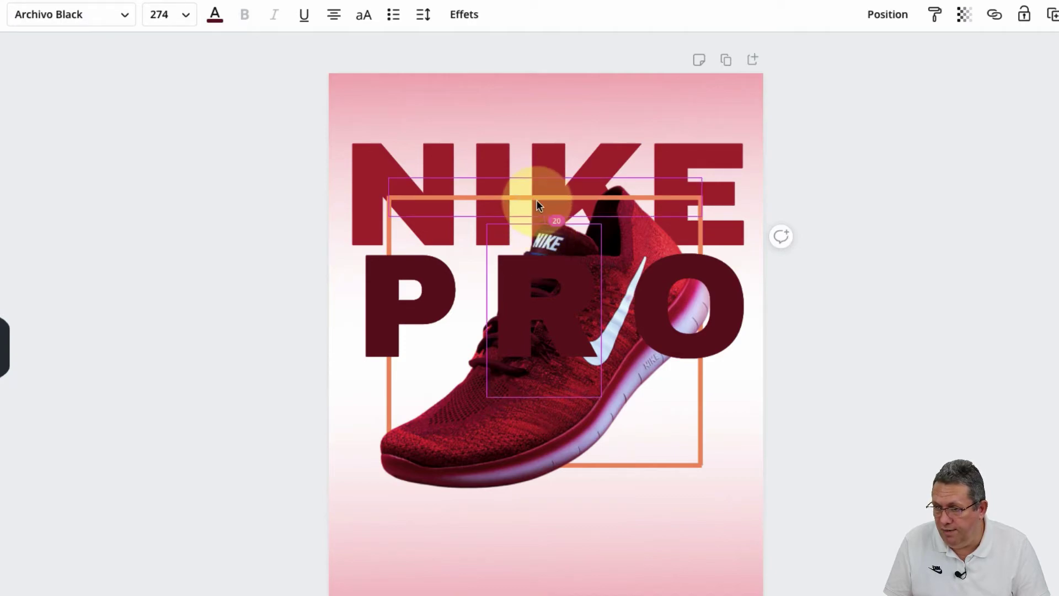
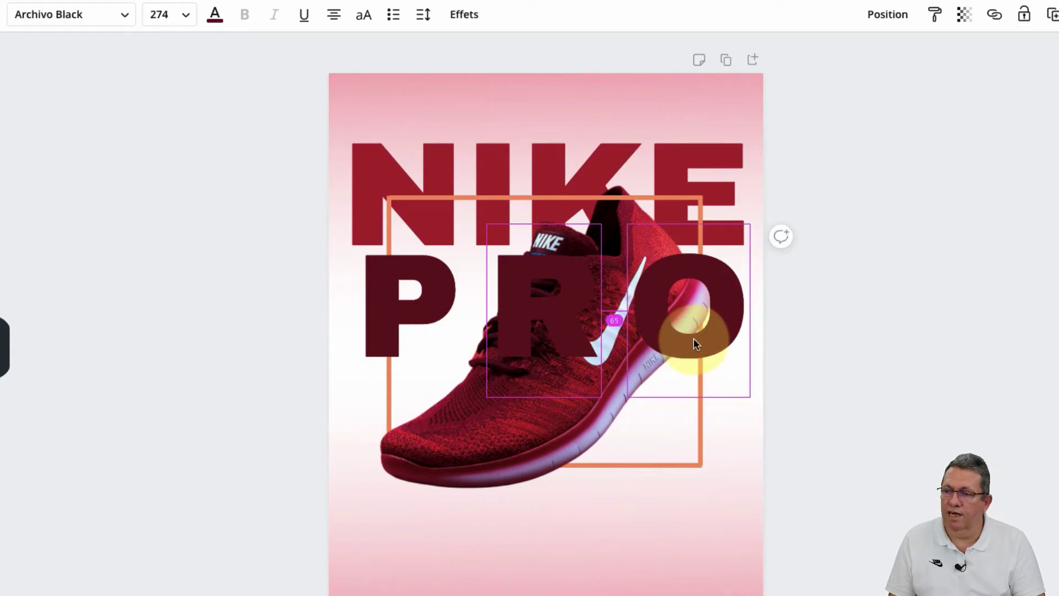
left_click(1007, 441)
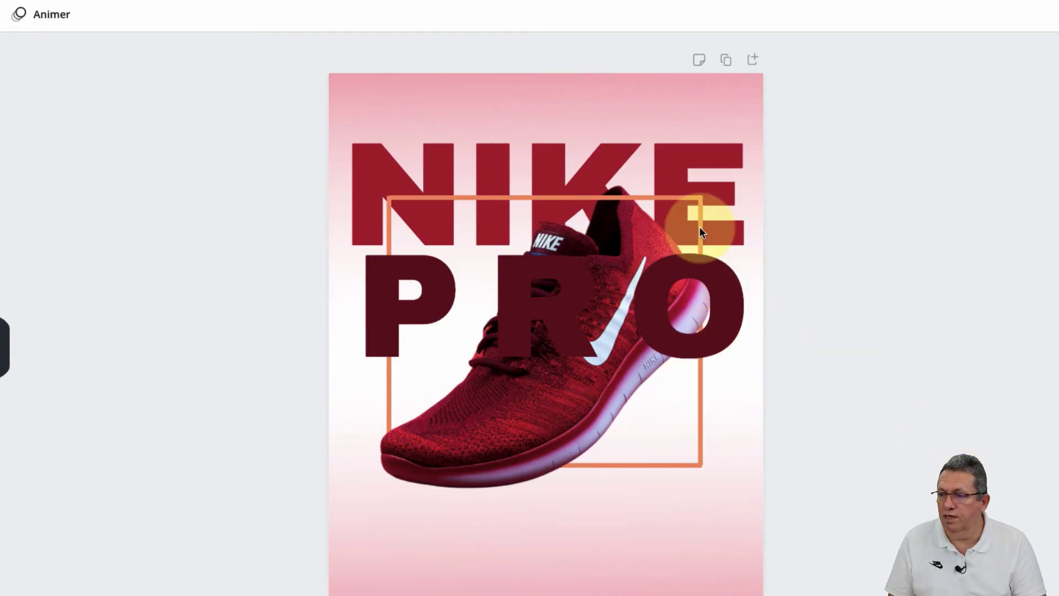
- Check the spacing around the large NIKE title and deselect it
left_click(355, 152)
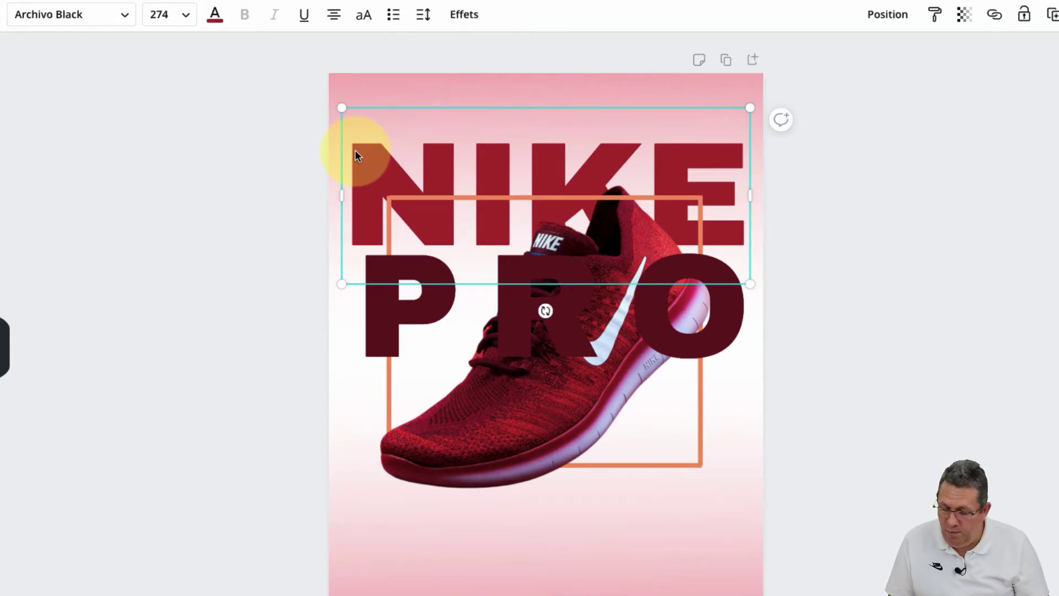
key("alt")
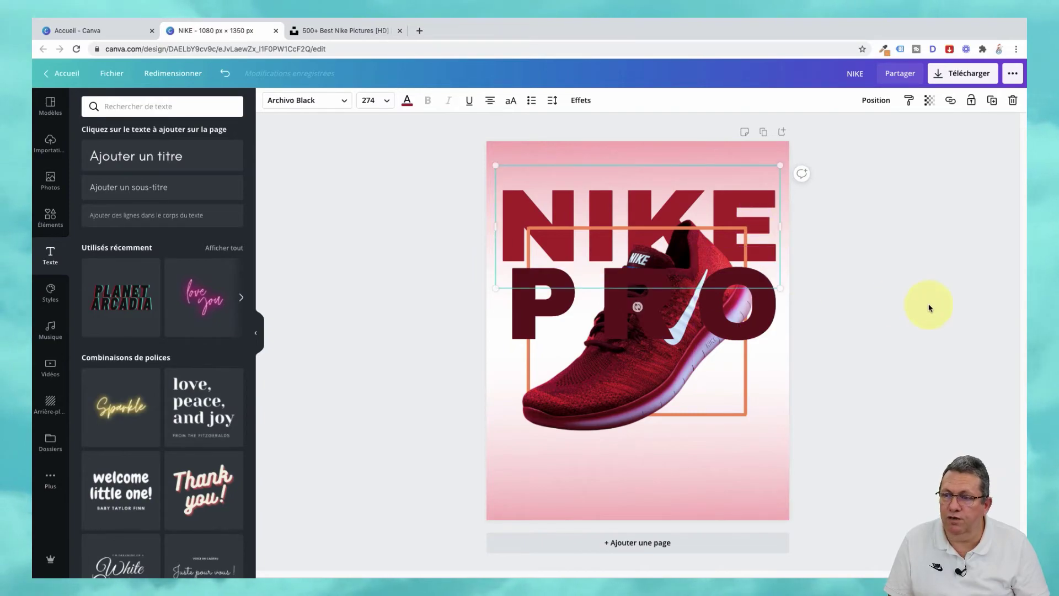
left_click(897, 316)
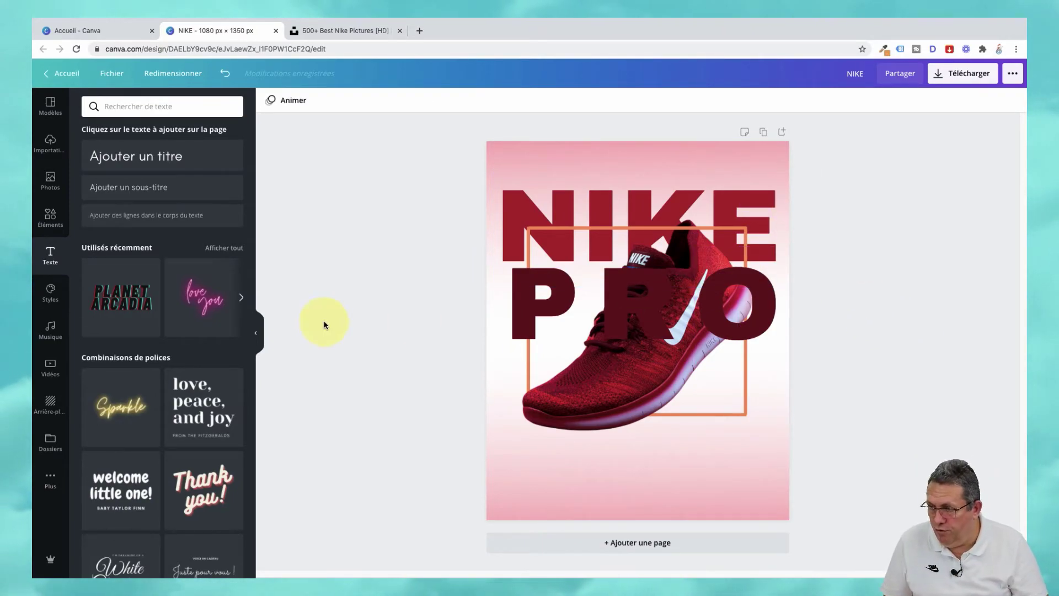
- Select the letters P, R and O together and move them slightly lower, keeping O lined up with the end of NIKE
left_click_drag(459, 297, 820, 356)
left_click_drag(660, 325, 653, 326)
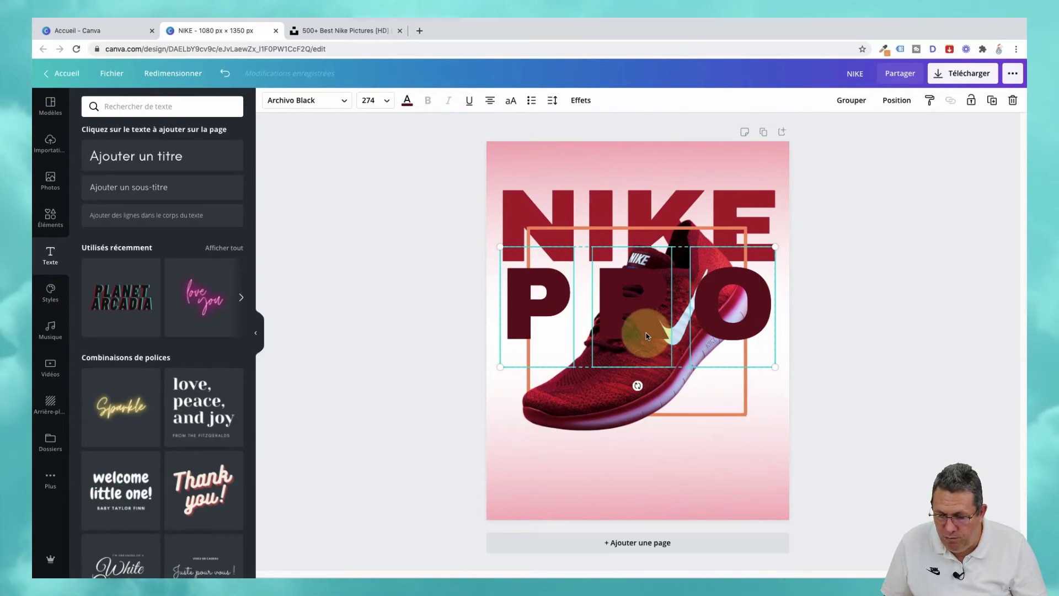
left_click_drag(646, 333, 650, 339)
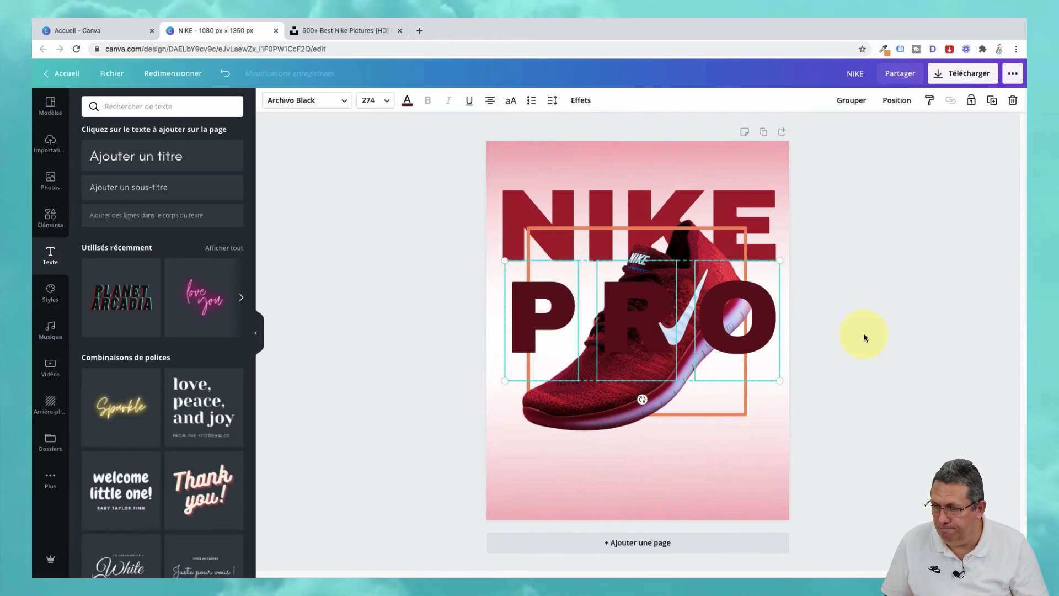
left_click(811, 545)
- Send the letter P backward with the Arrière option until it is the rearmost element
left_click(550, 316)
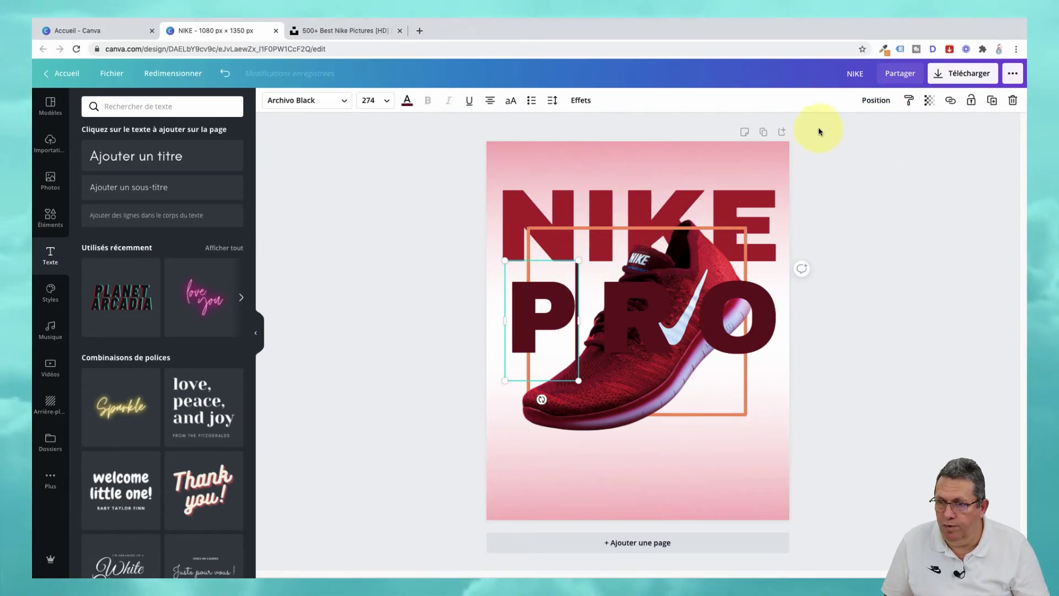
left_click(876, 99)
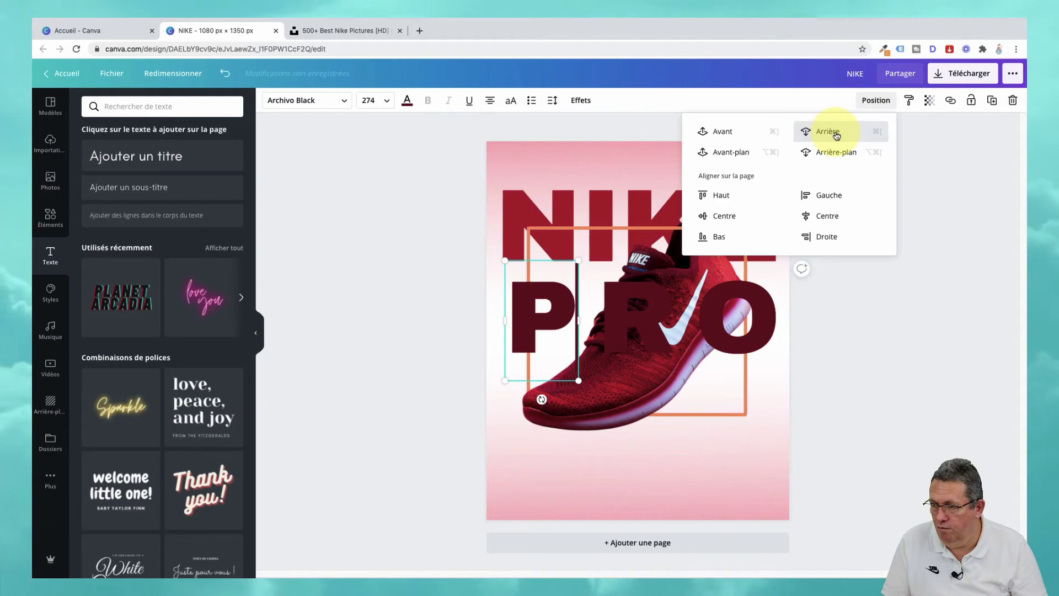
left_click(835, 134)
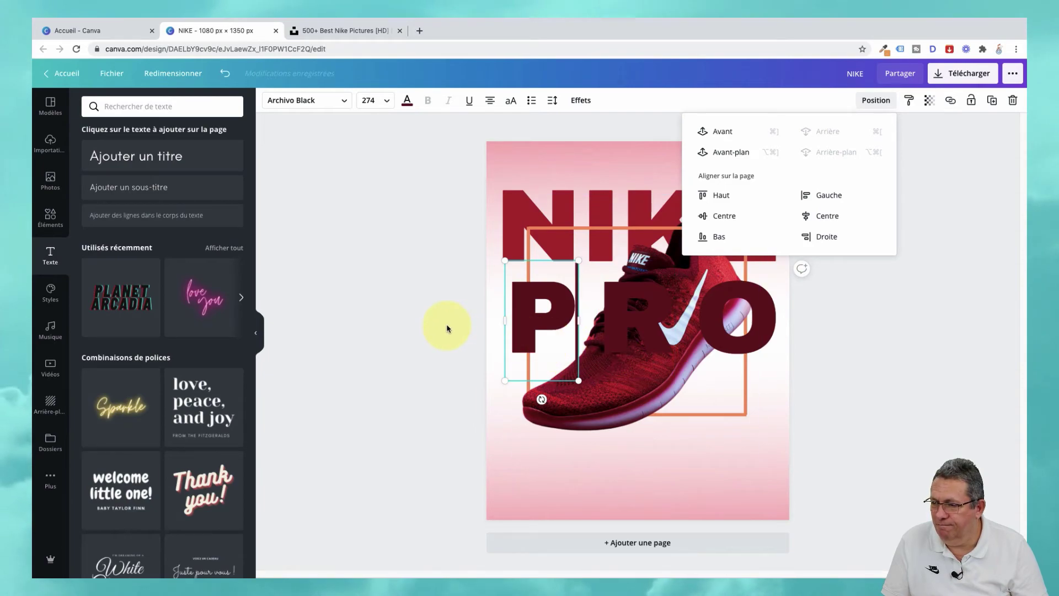
left_click(448, 328)
- Send the letter R backward with the Arrière option until it lies behind the sneaker
left_click(627, 326)
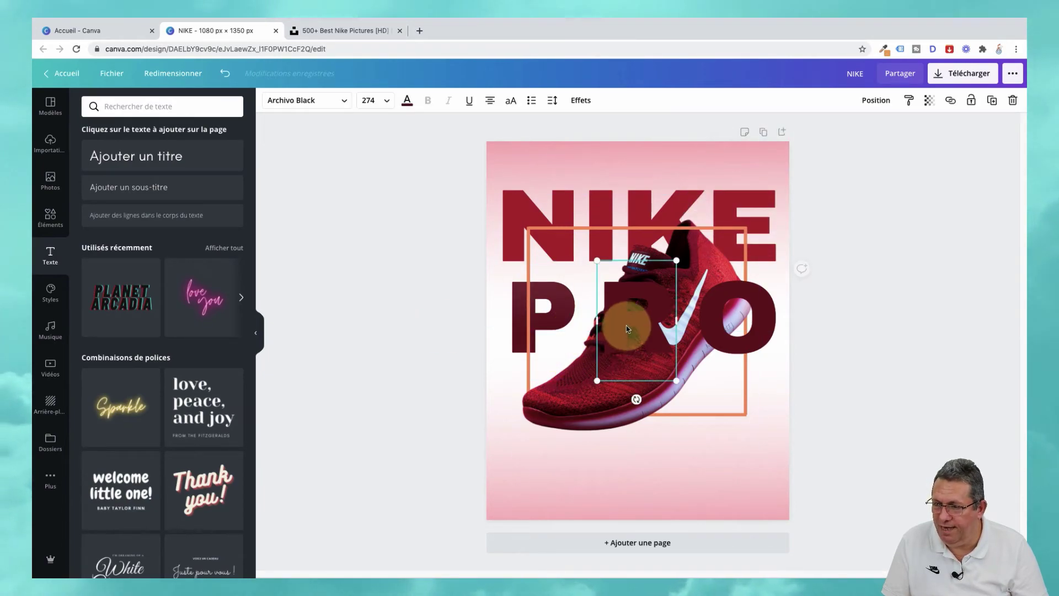
left_click(881, 103)
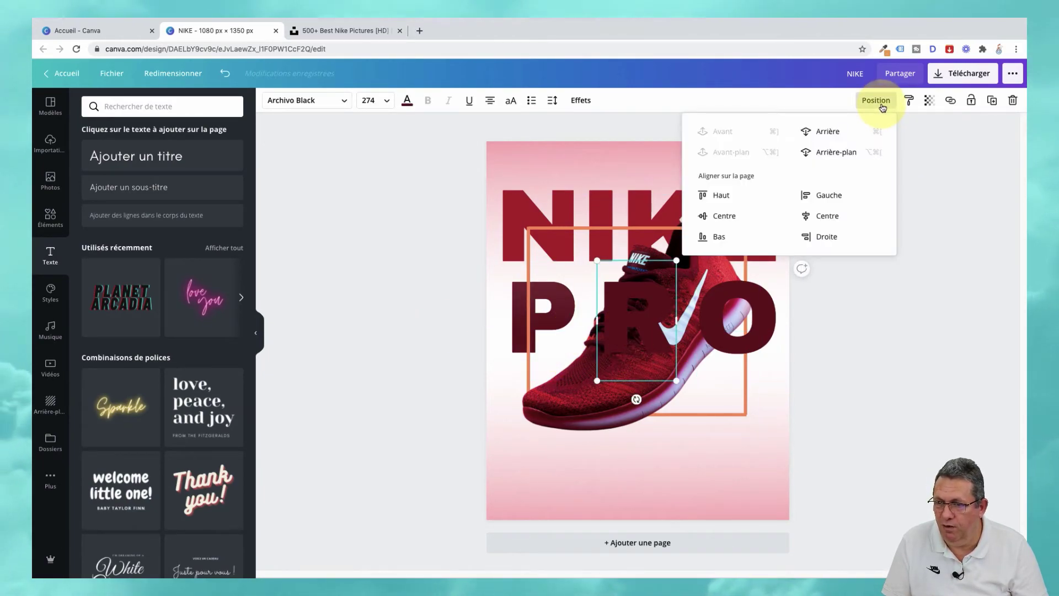
left_click(827, 135)
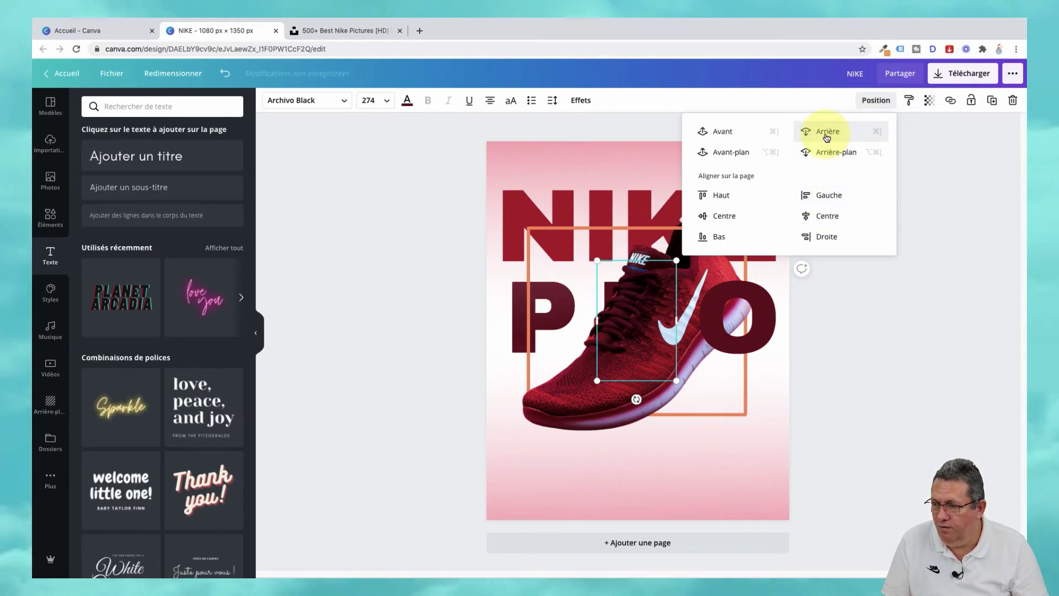
- Send the letter O backward with the Arrière option until it lies behind the sneaker, and deselect it
left_click(745, 355)
left_click(882, 227)
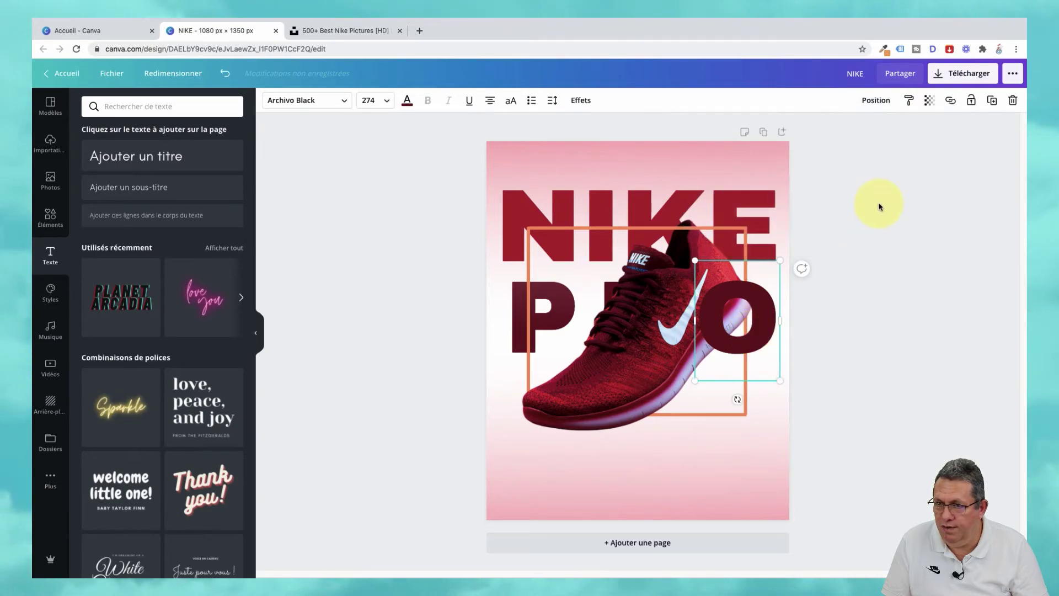
left_click(876, 101)
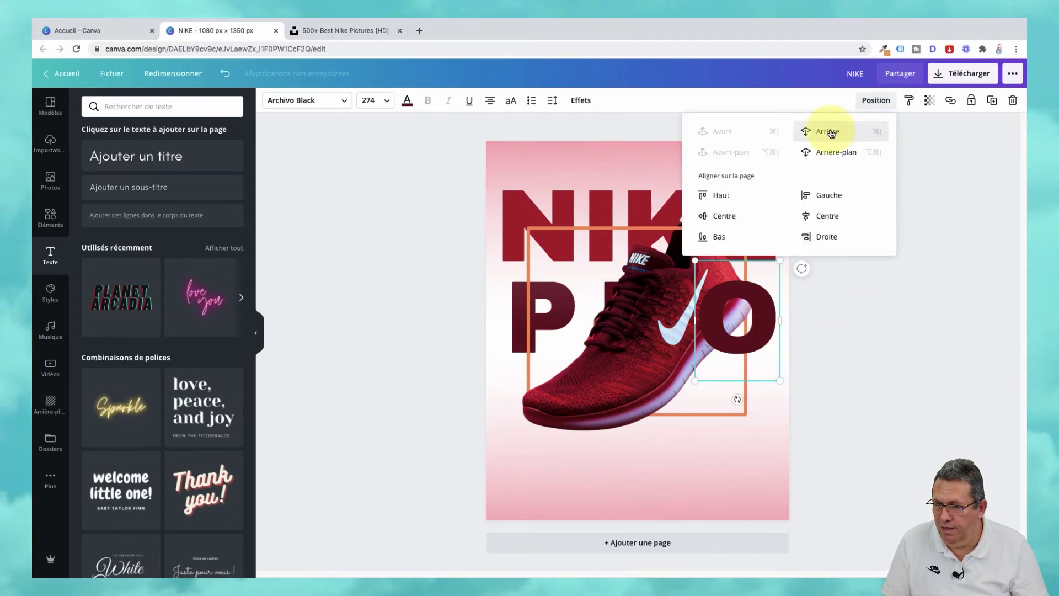
left_click(830, 133)
left_click(830, 132)
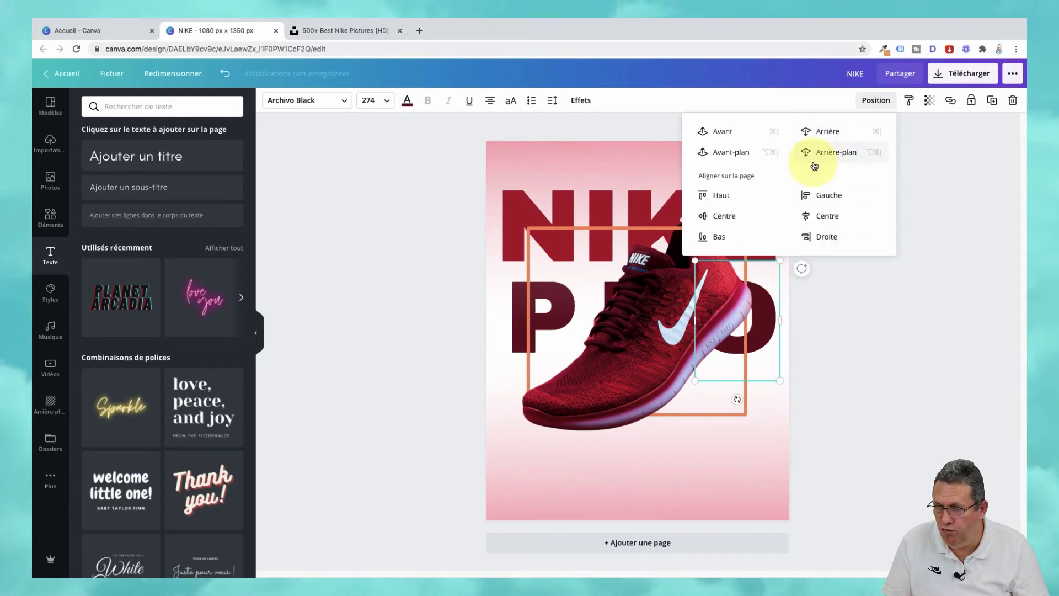
left_click(736, 140)
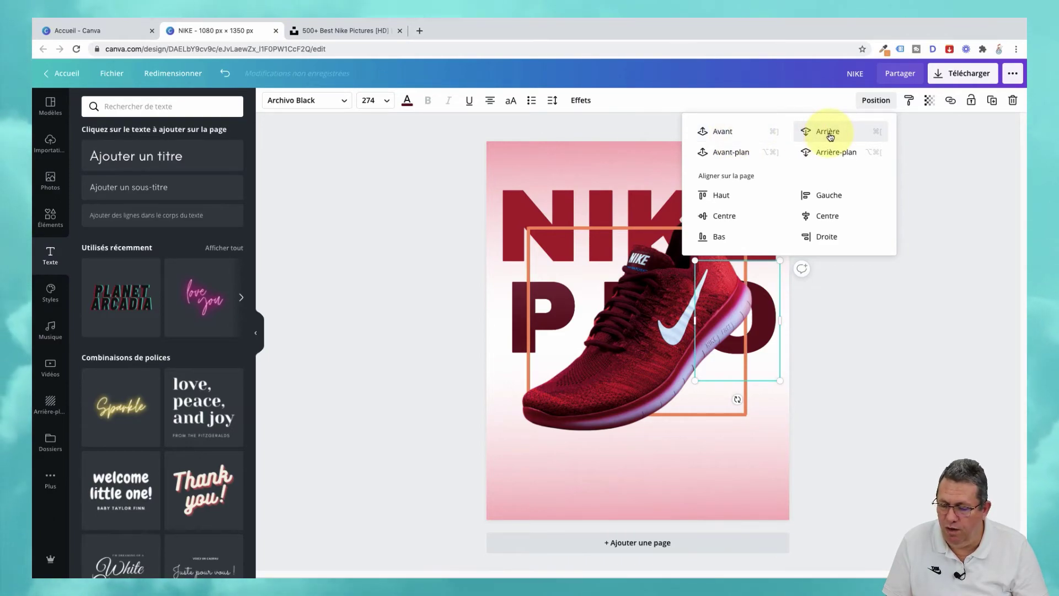
left_click(853, 375)
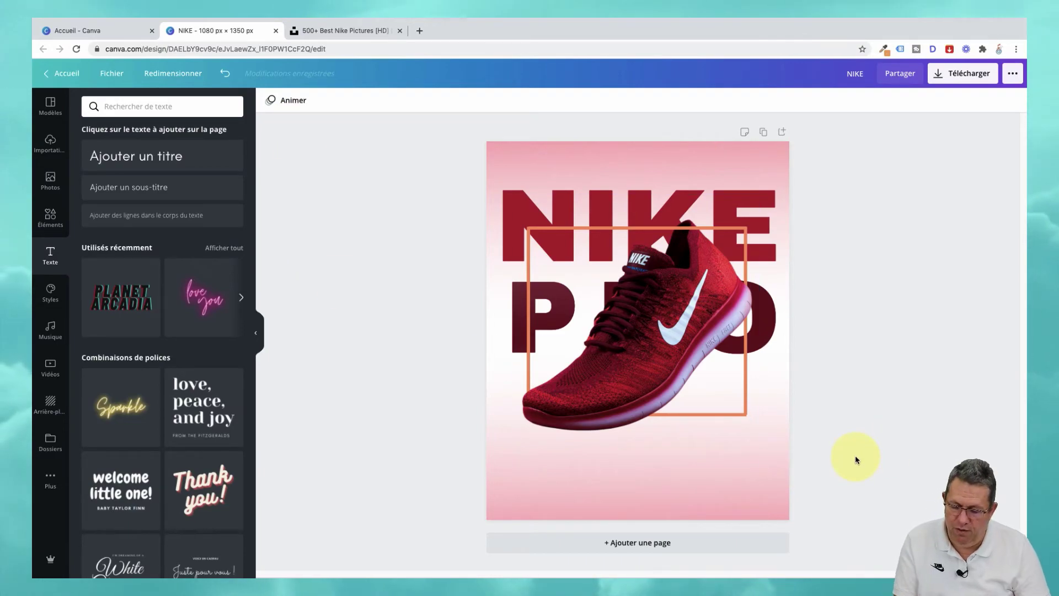
- Add a text reading JUST DO IT and set its font to Montserrat Classic
key("t")
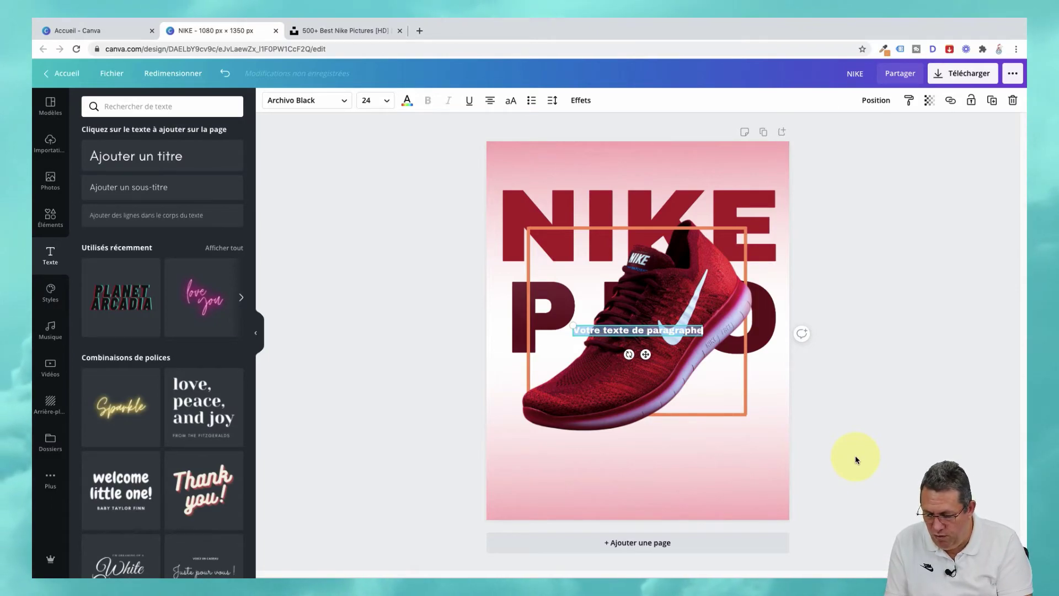
key("BackSpace")
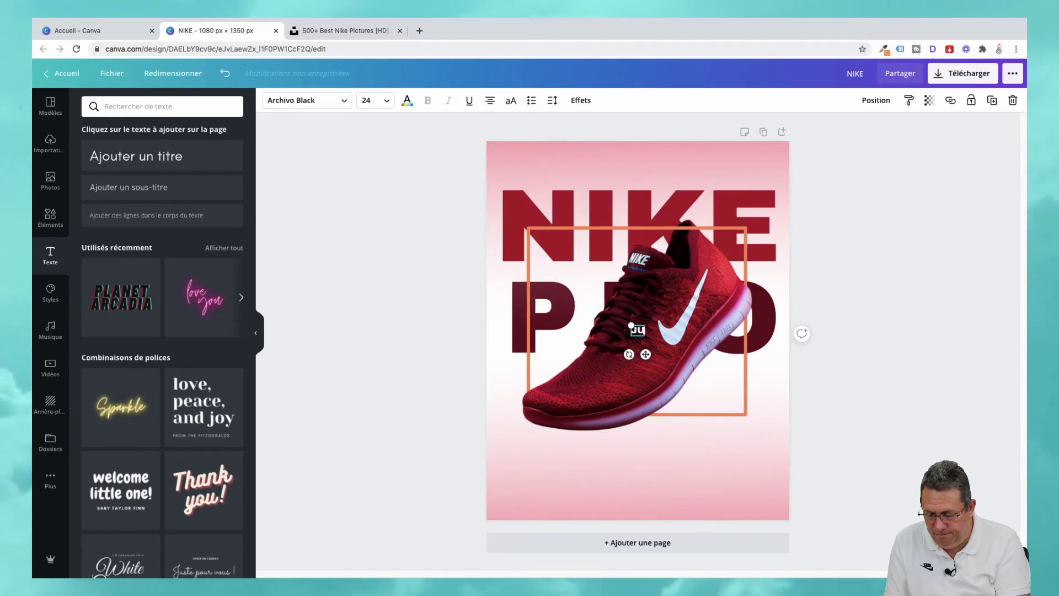
type("JUST DO IT")
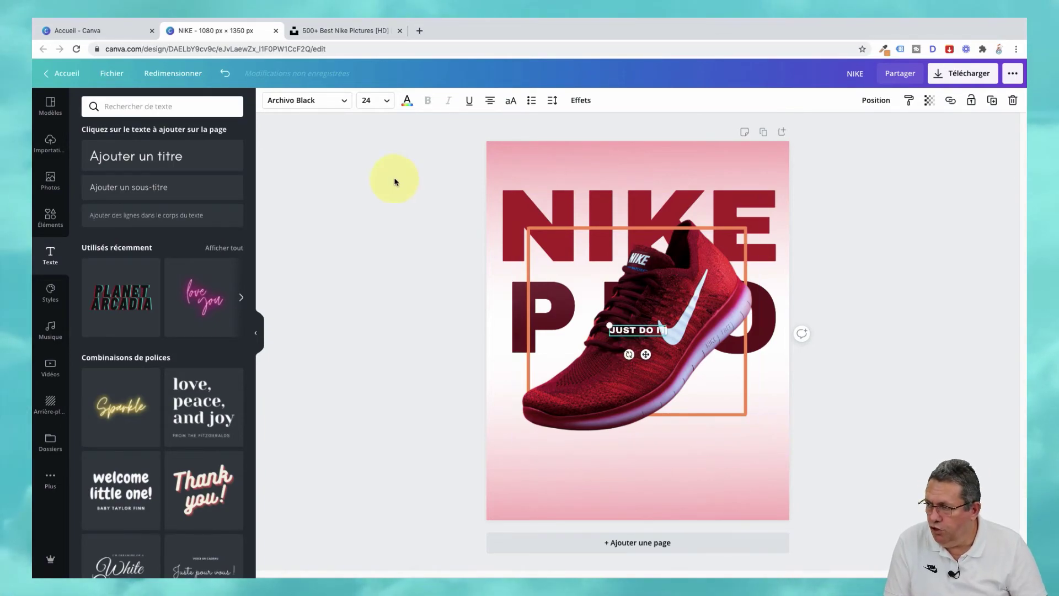
left_click(342, 103)
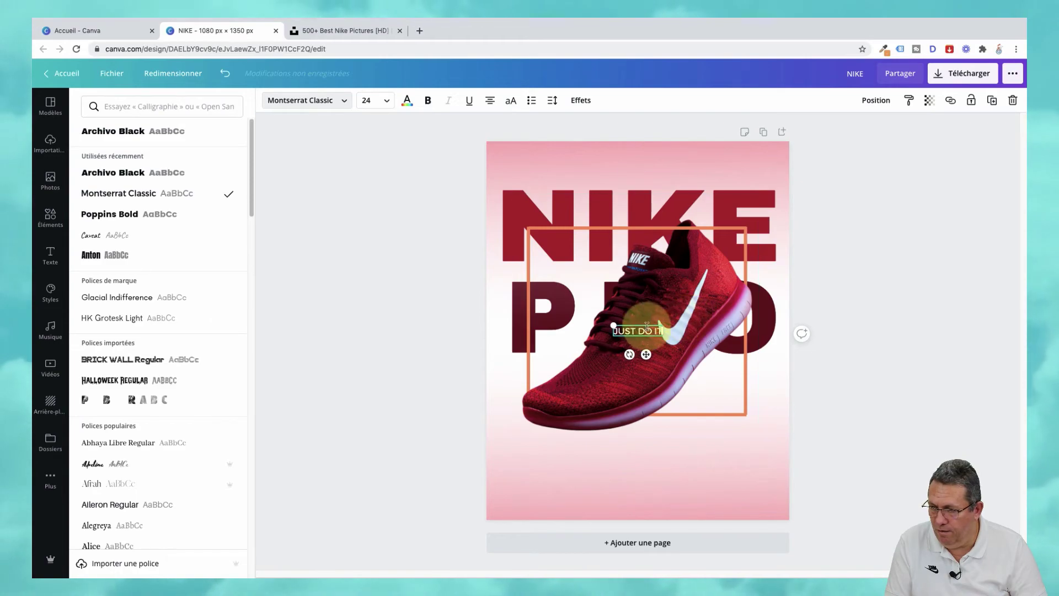
left_click(443, 329)
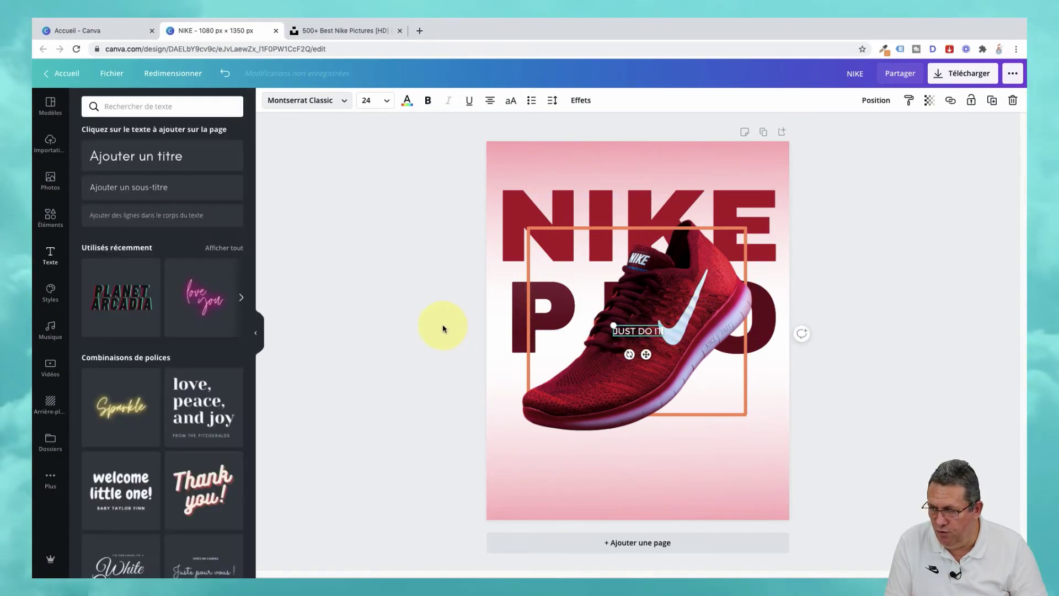
left_click(433, 350)
- Move JUST DO IT just below the orange frame's lower right corner and colour it black
left_click(630, 335)
left_click_drag(631, 337, 714, 425)
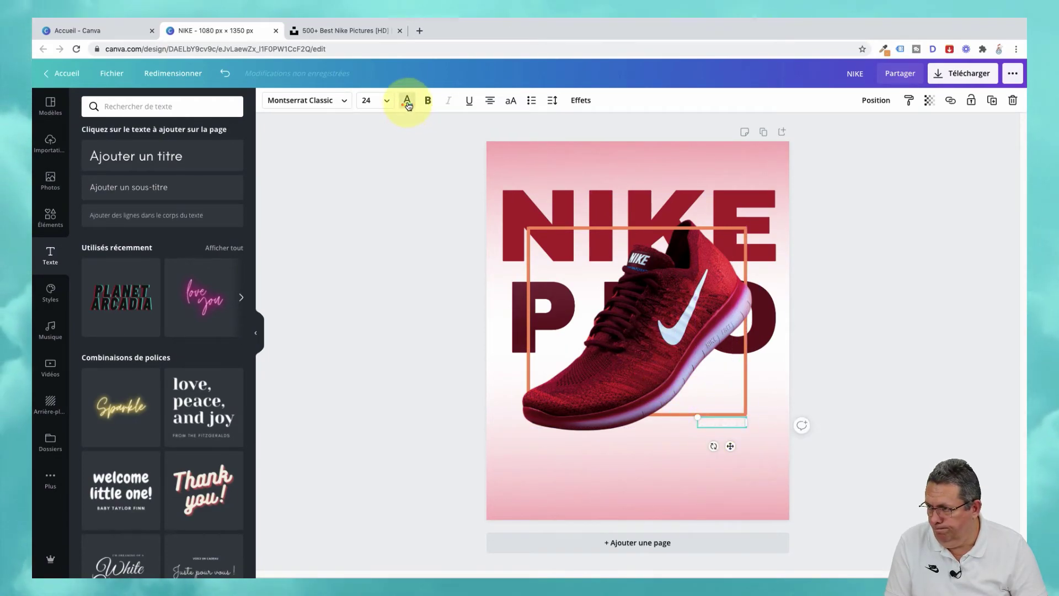
left_click(408, 104)
left_click(93, 420)
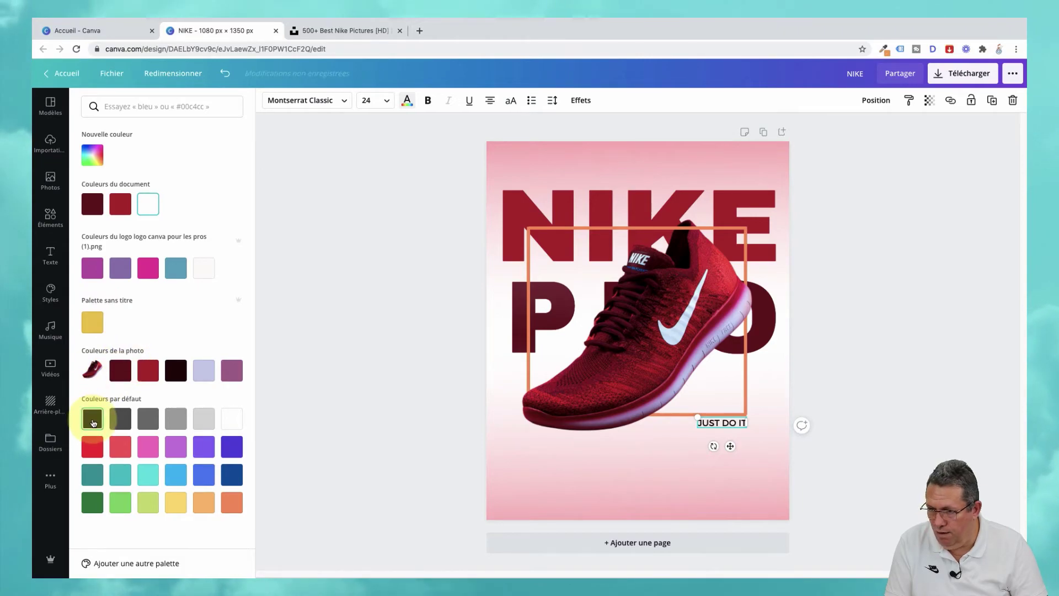
key("Escape")
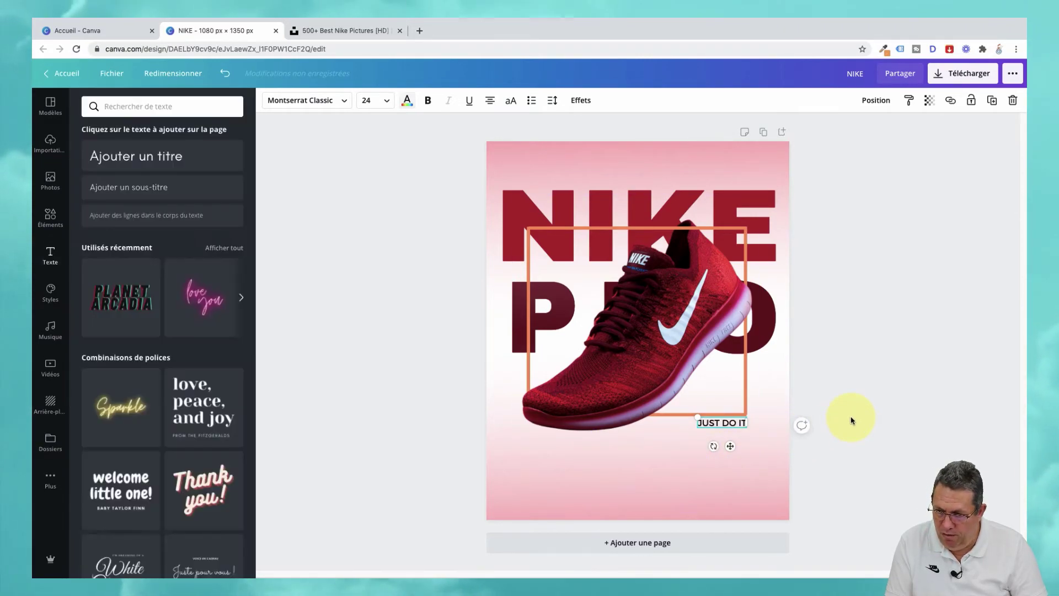
- Resize JUST DO IT to font size 31 and align its end with the frame's right edge
left_click_drag(697, 425, 720, 422)
left_click(728, 426)
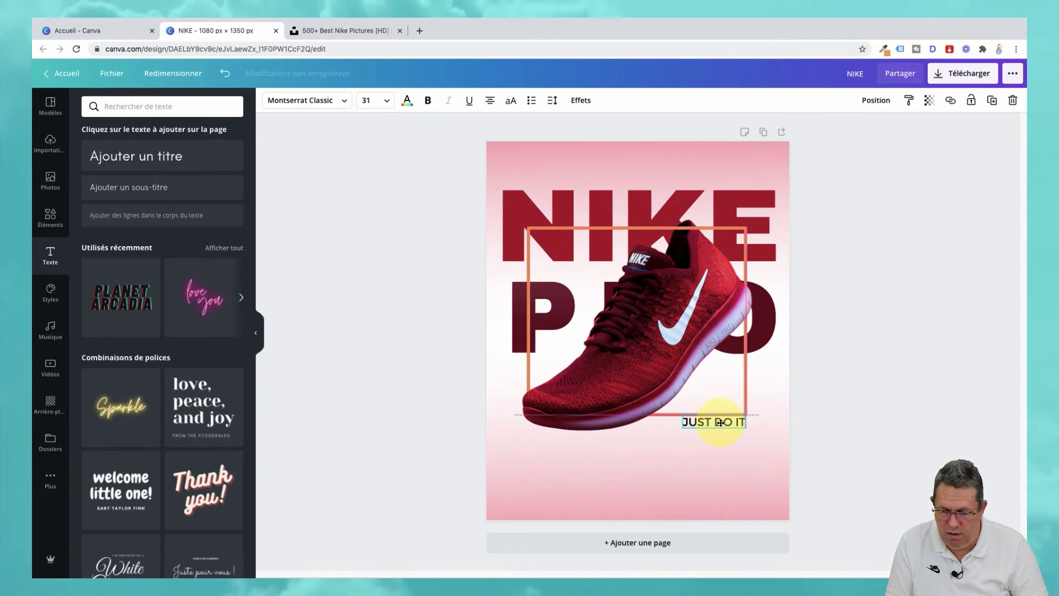
left_click(865, 382)
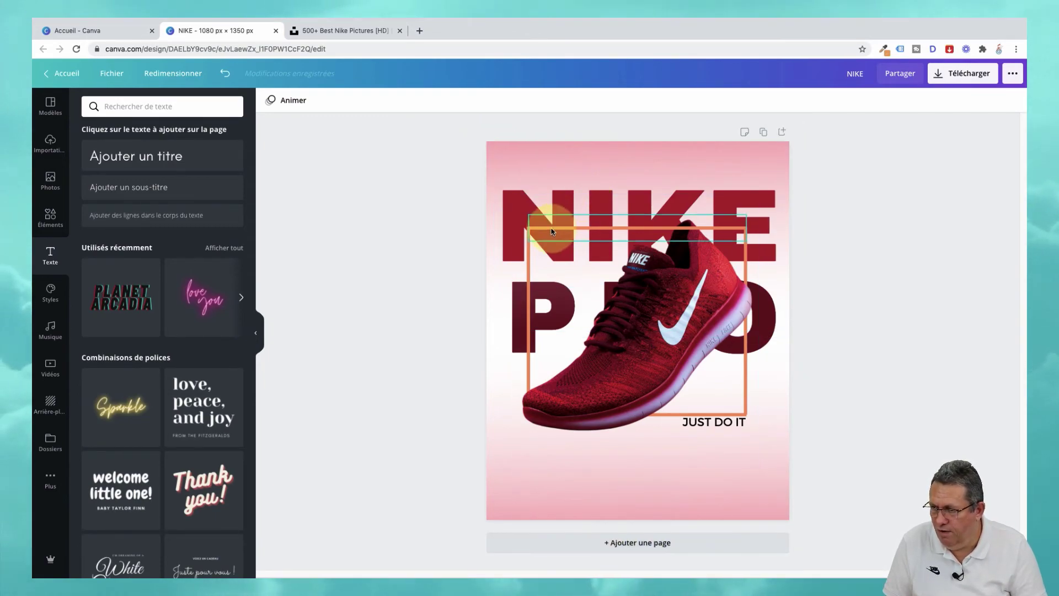
- Duplicate the large NIKE title and move the copy down over the lower part of the sneaker
left_click(502, 210)
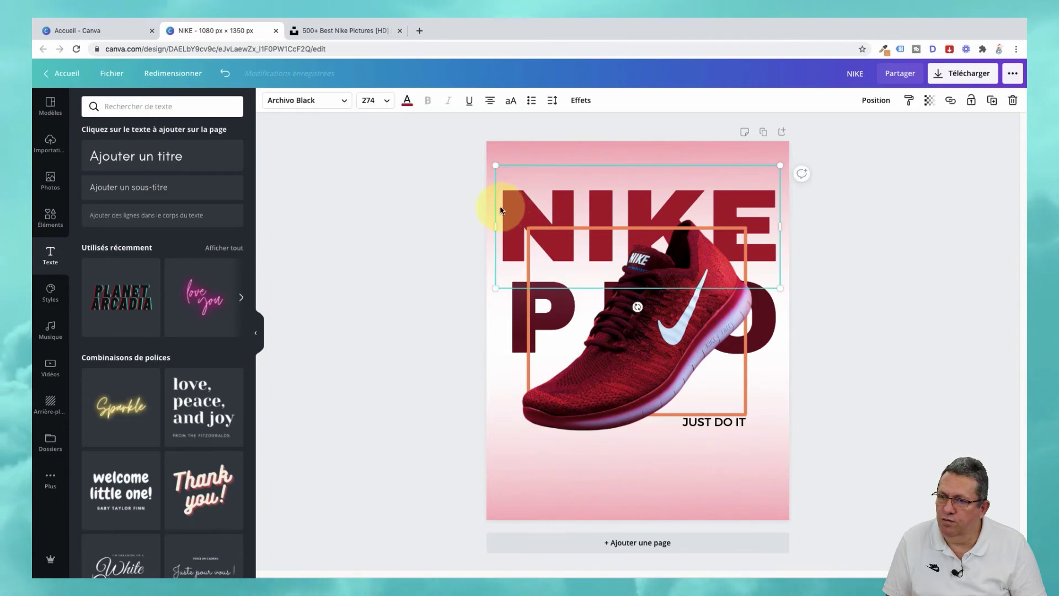
left_click(991, 102)
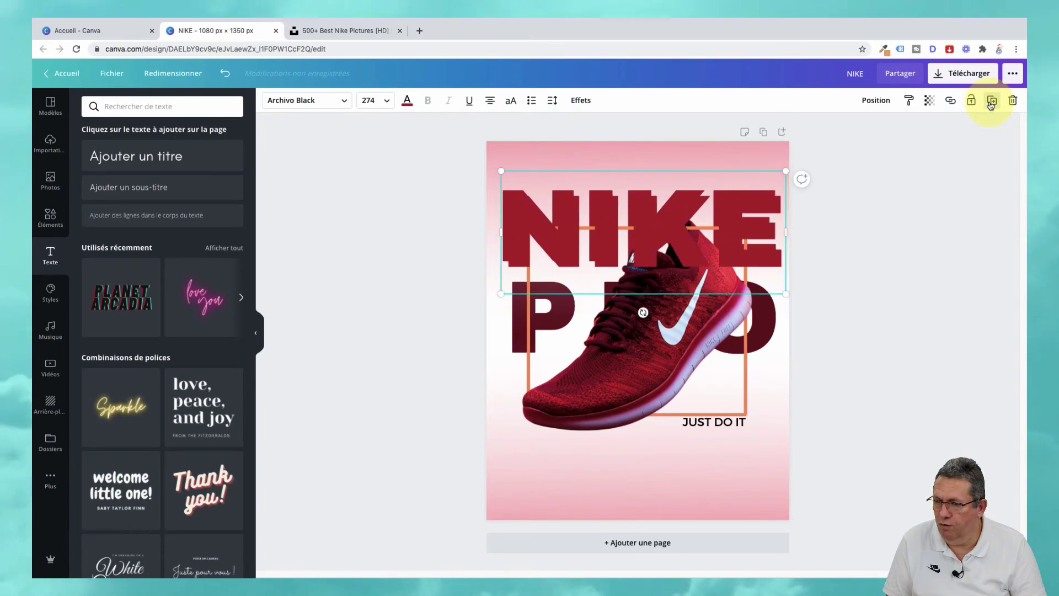
left_click_drag(643, 221, 640, 379)
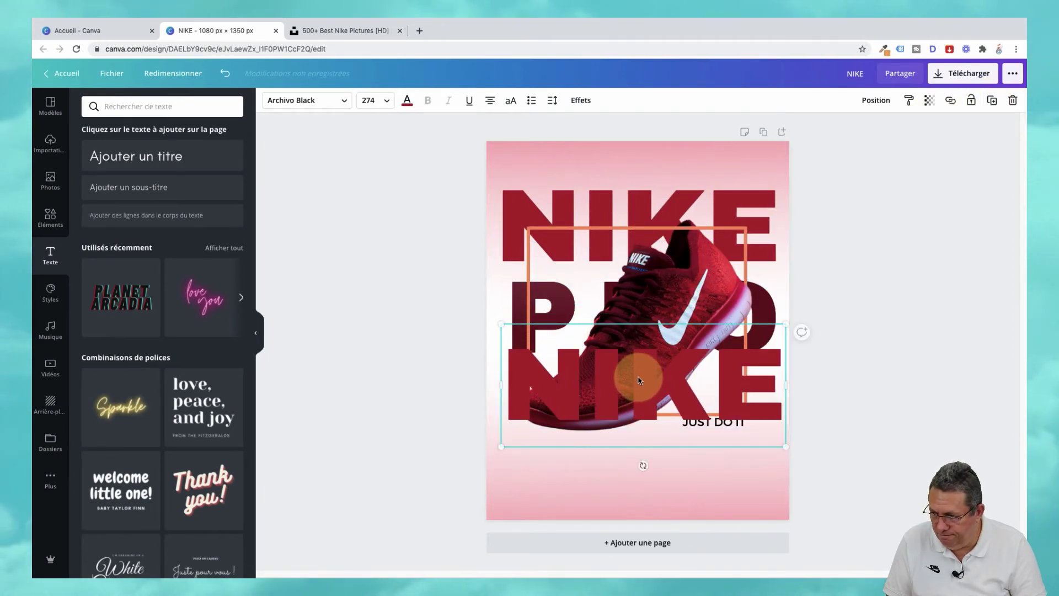
- Enlarge the copied NIKE title to font size 572 and lower it so its letters run off the page's bottom
left_click_drag(500, 446, 380, 556)
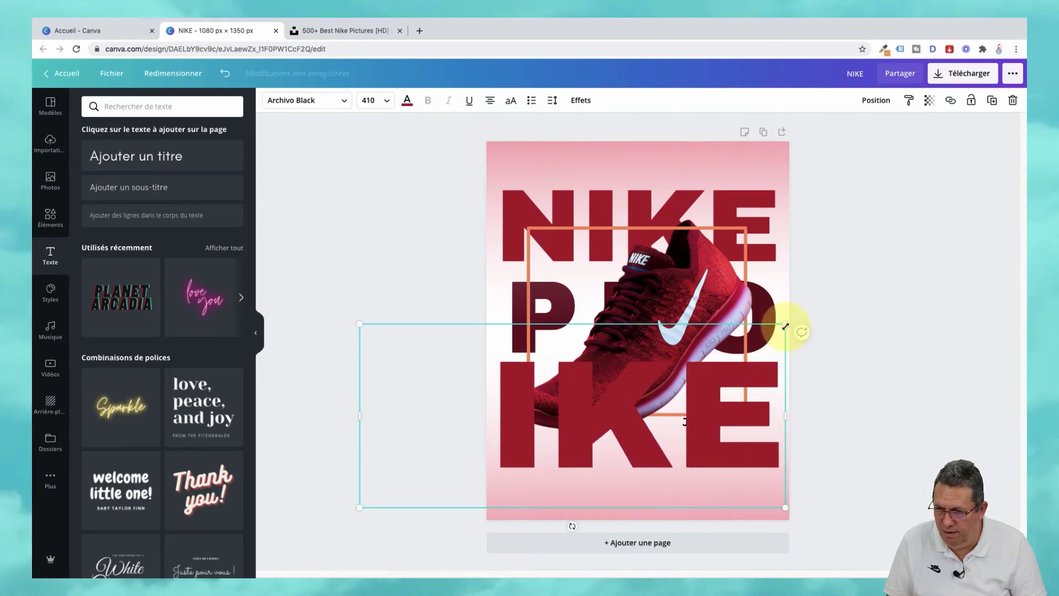
left_click_drag(786, 327, 955, 270)
left_click_drag(607, 451, 615, 519)
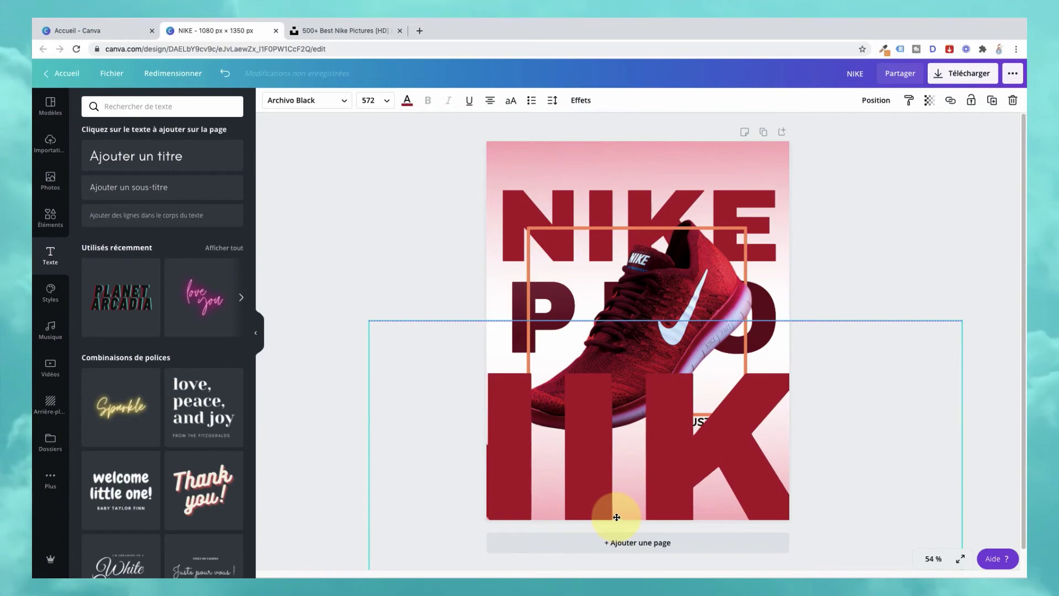
- Enlarge the NIKE copy to font size 604, positioned so the I and K fill the lower page beyond its edges
left_click(930, 560)
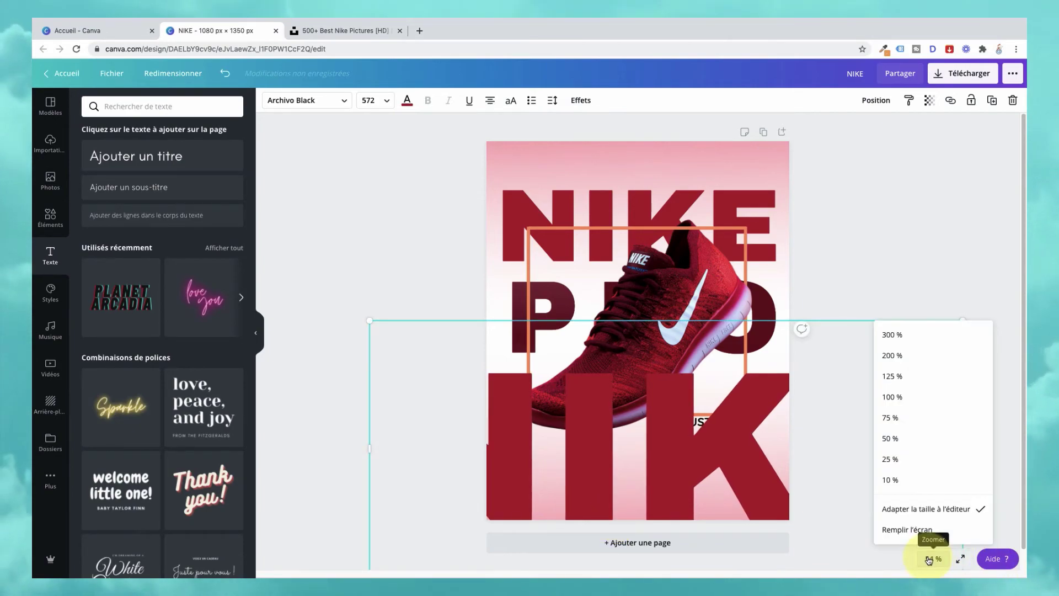
left_click(905, 467)
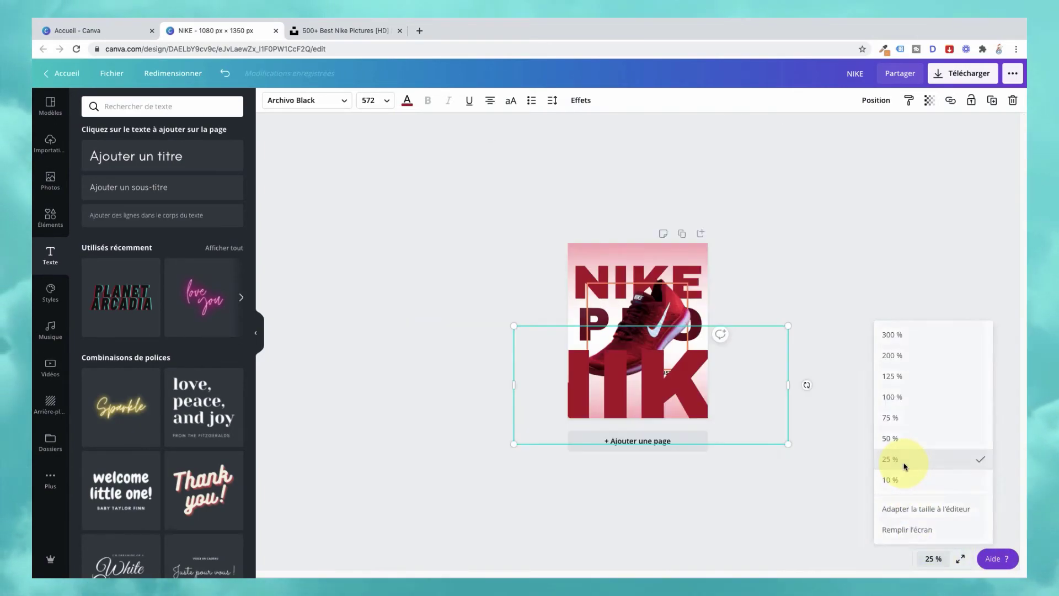
left_click_drag(725, 414, 718, 406)
left_click_drag(507, 440, 496, 455)
left_click_drag(638, 402, 642, 402)
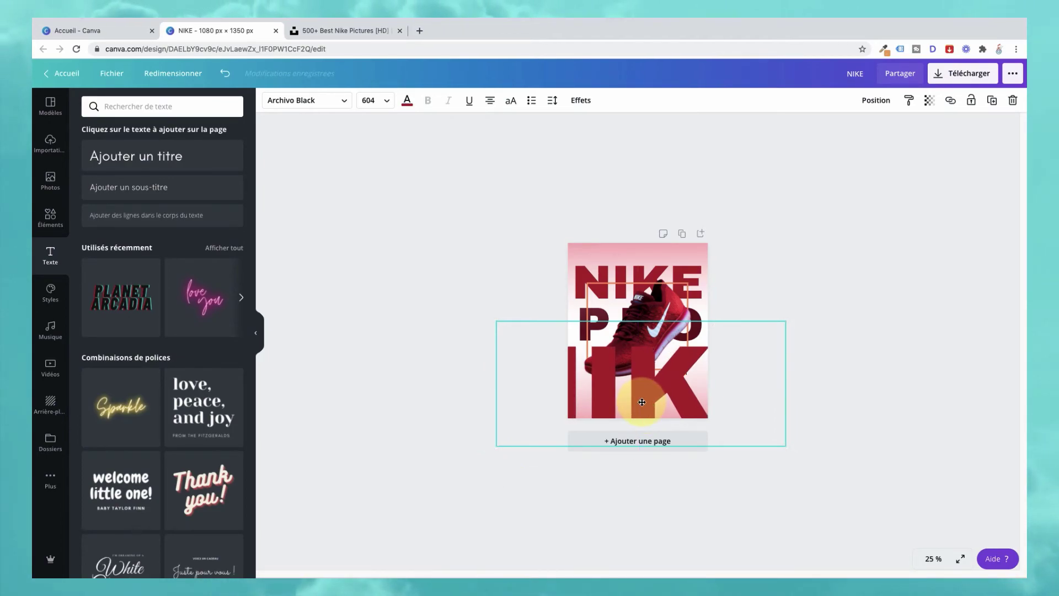
left_click_drag(642, 402, 642, 404)
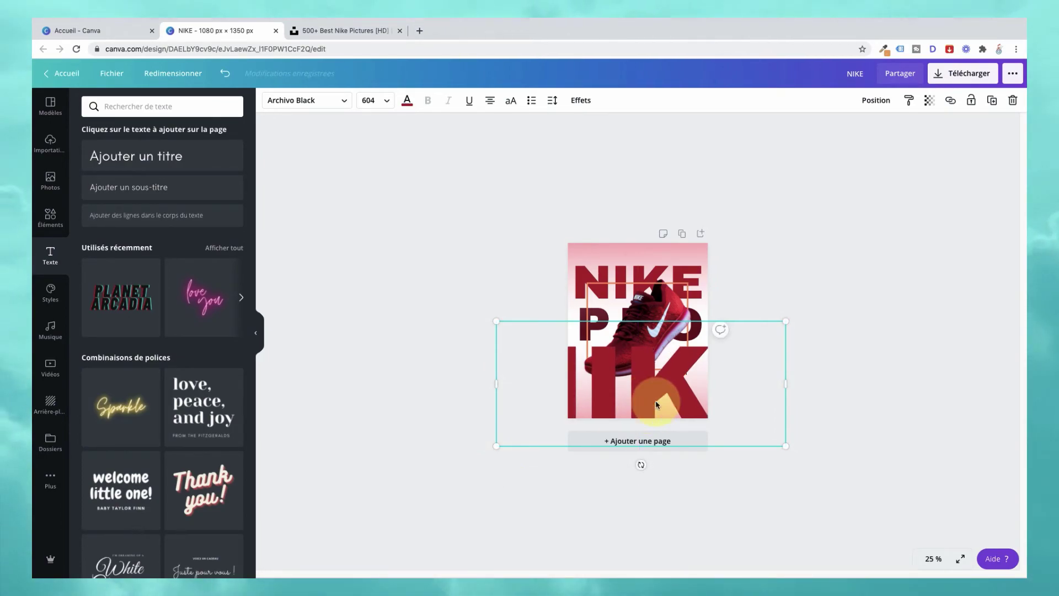
left_click(931, 559)
left_click(930, 510)
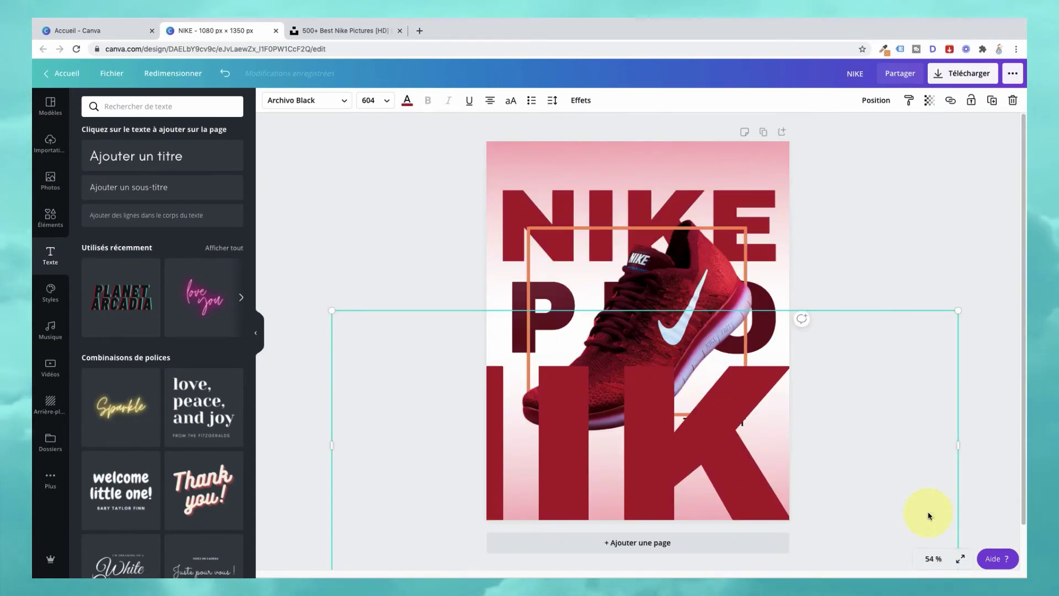
- Send the oversized NIKE copy backward behind the slogan, sneaker, orange frame and lower gradient
left_click(885, 269)
left_click(683, 449)
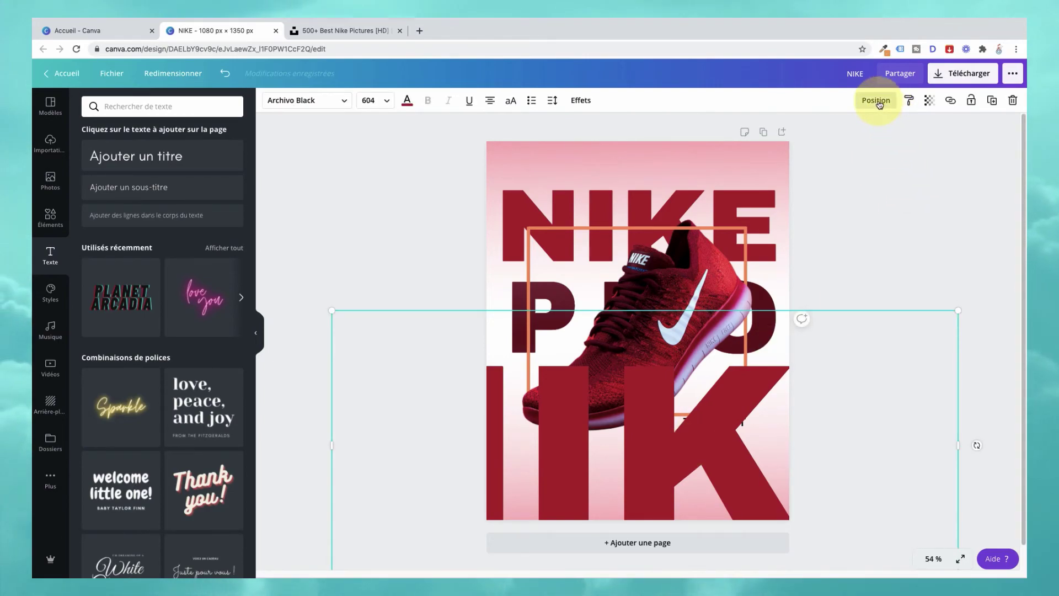
left_click(878, 101)
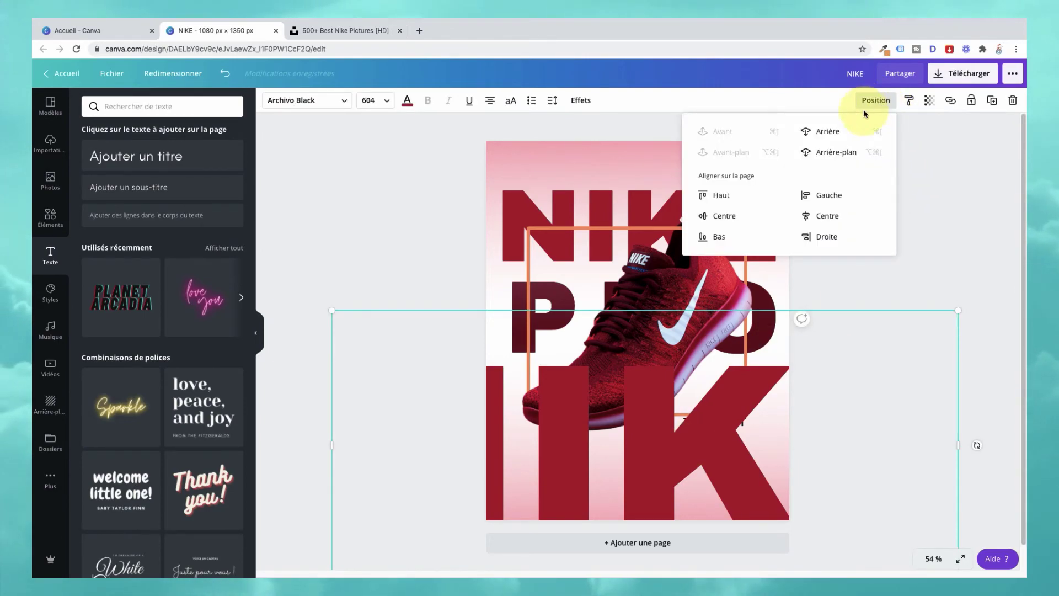
left_click(828, 134)
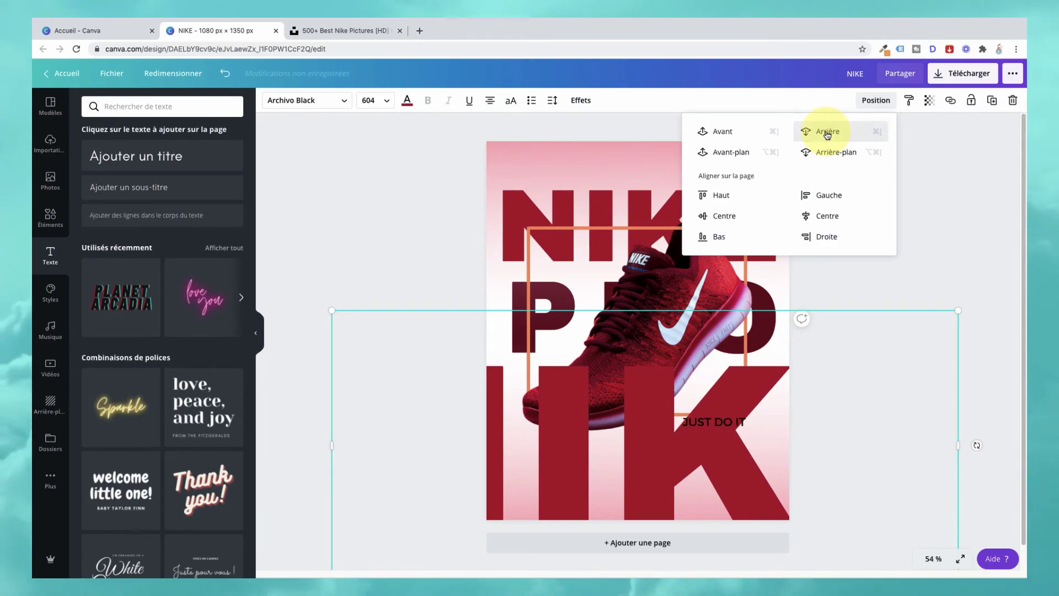
left_click(828, 135)
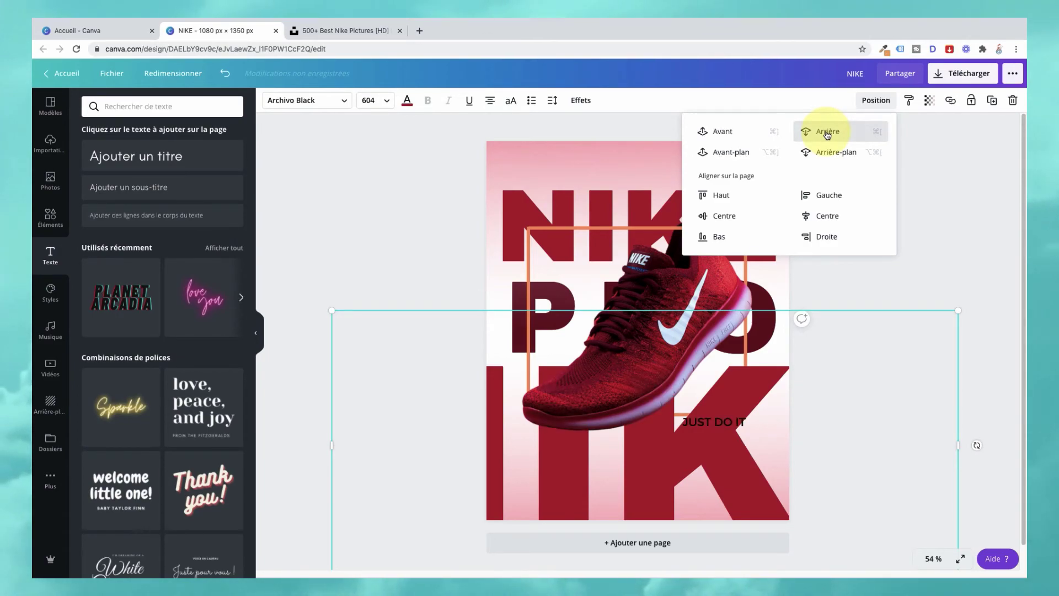
left_click(828, 135)
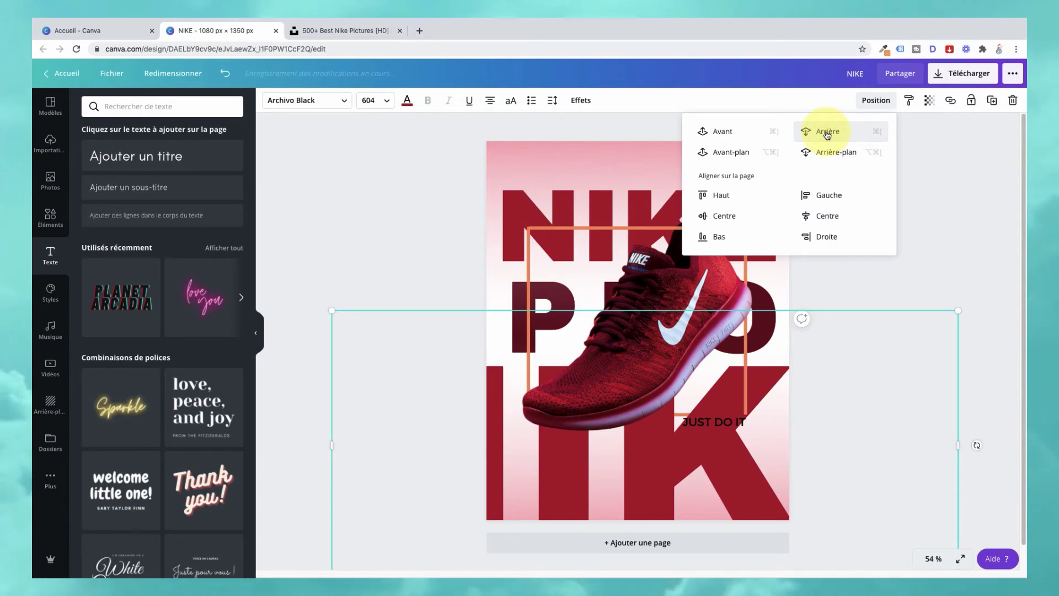
left_click(827, 135)
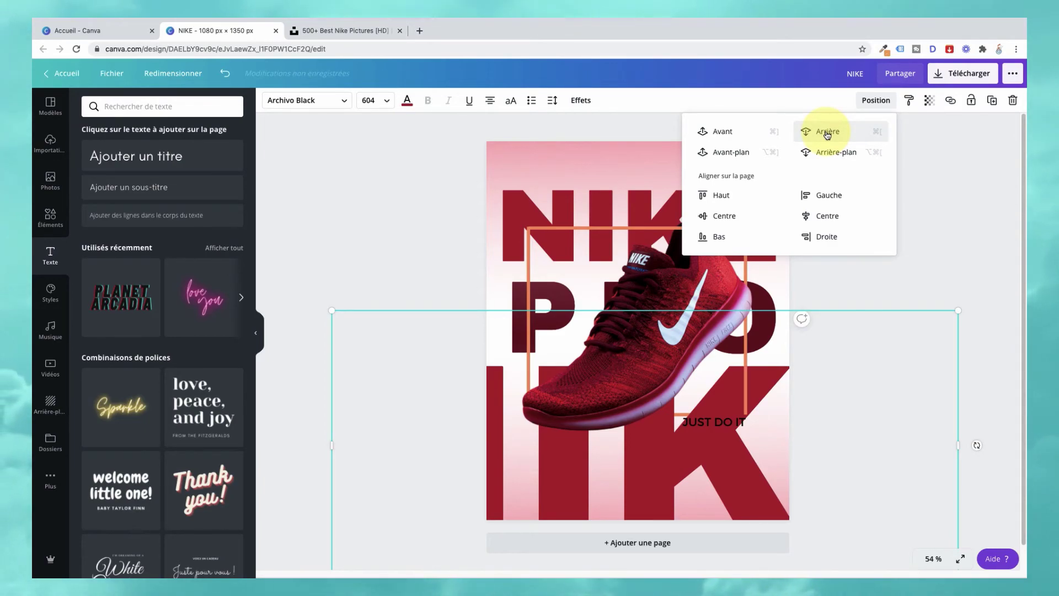
left_click(827, 135)
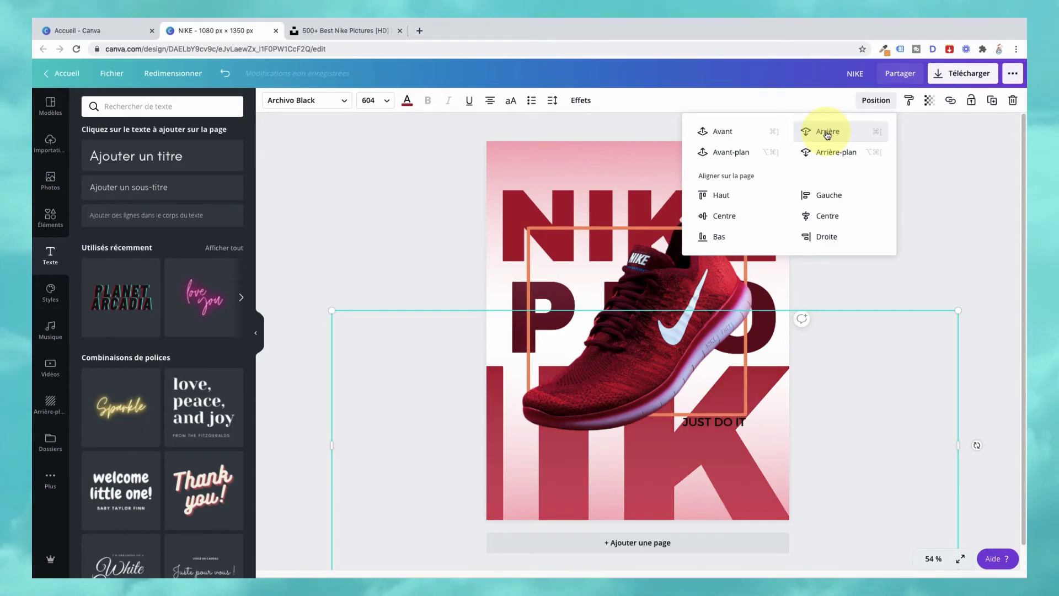
left_click(827, 135)
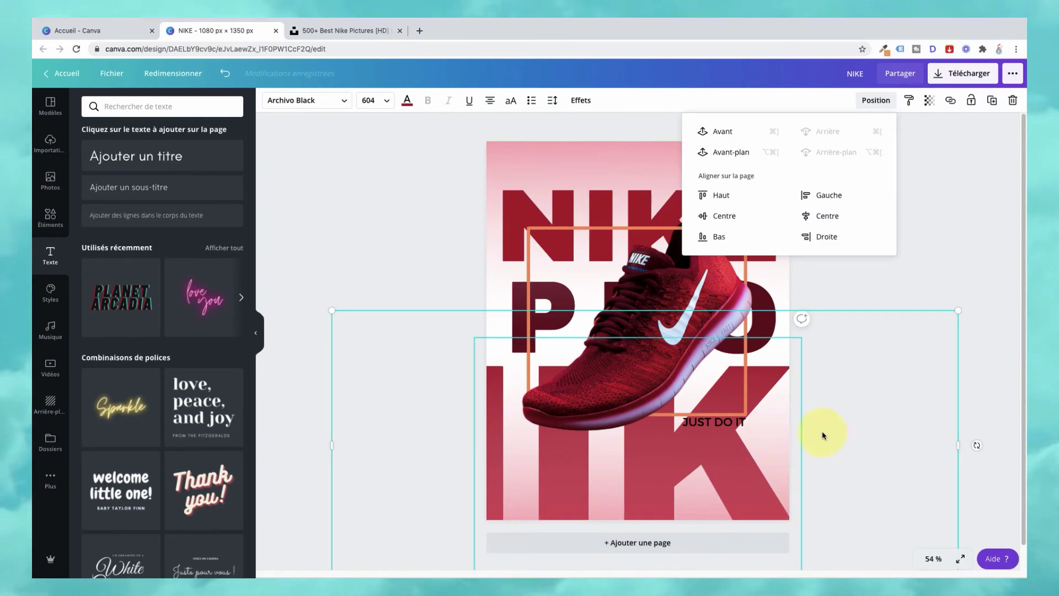
left_click(905, 116)
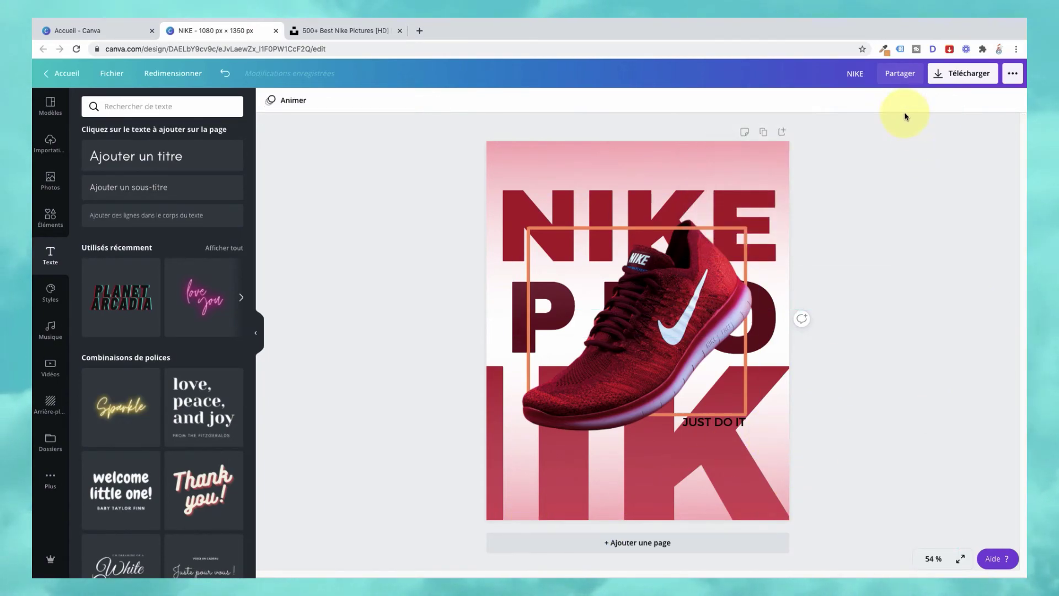
- Unlock the lower red gradient and move it down to uncover the upper part of the oversized NIKE letters
left_click(775, 459)
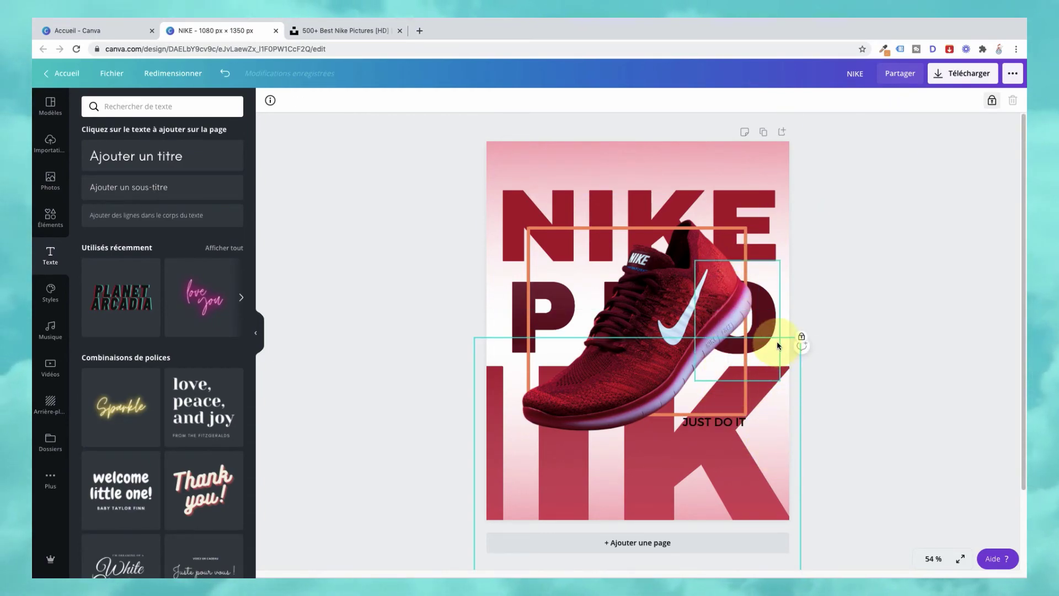
left_click(865, 321)
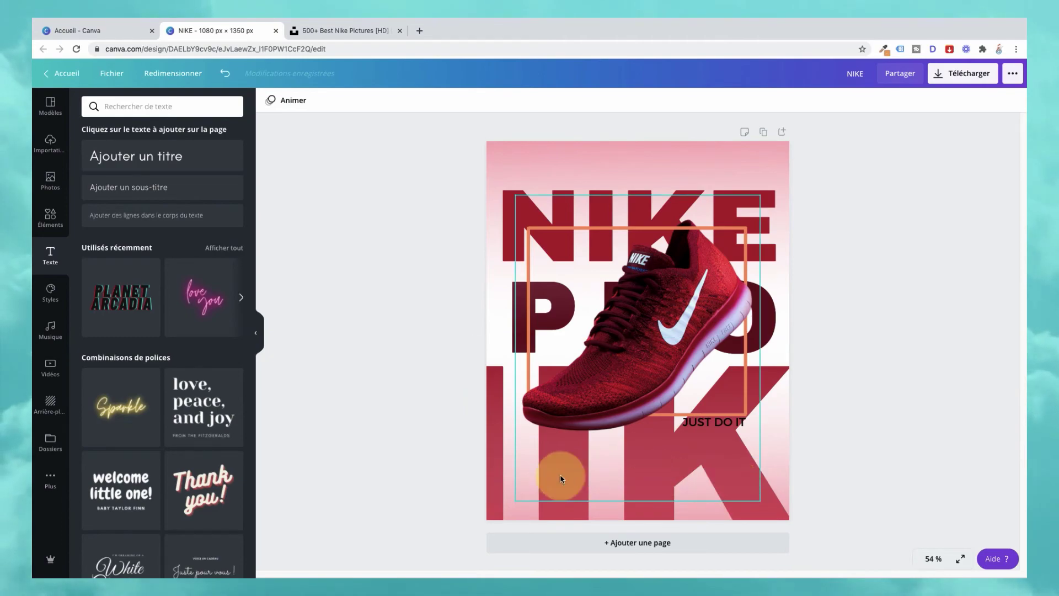
left_click(497, 463)
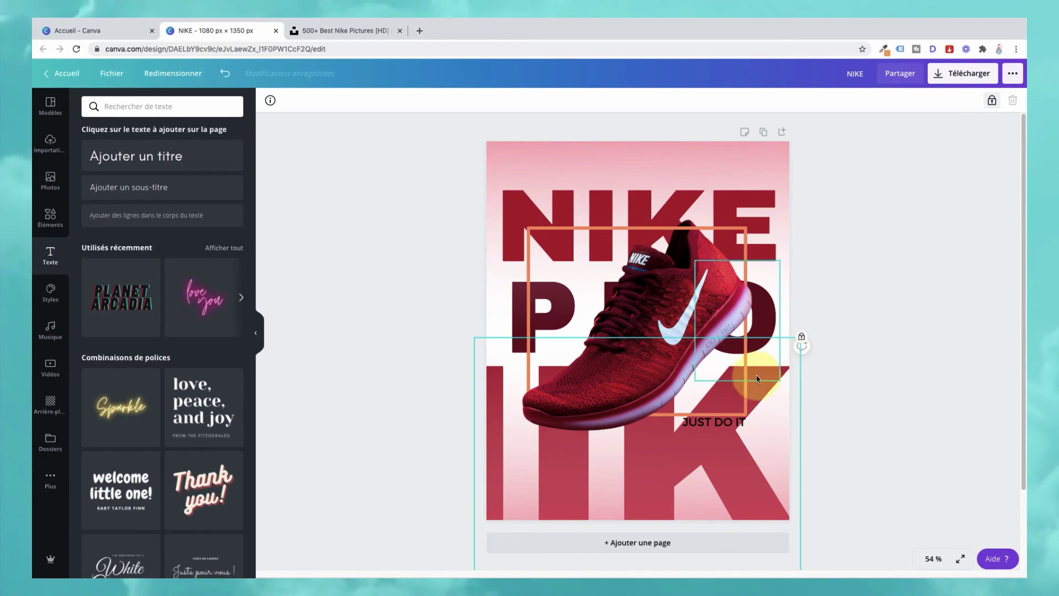
left_click(992, 101)
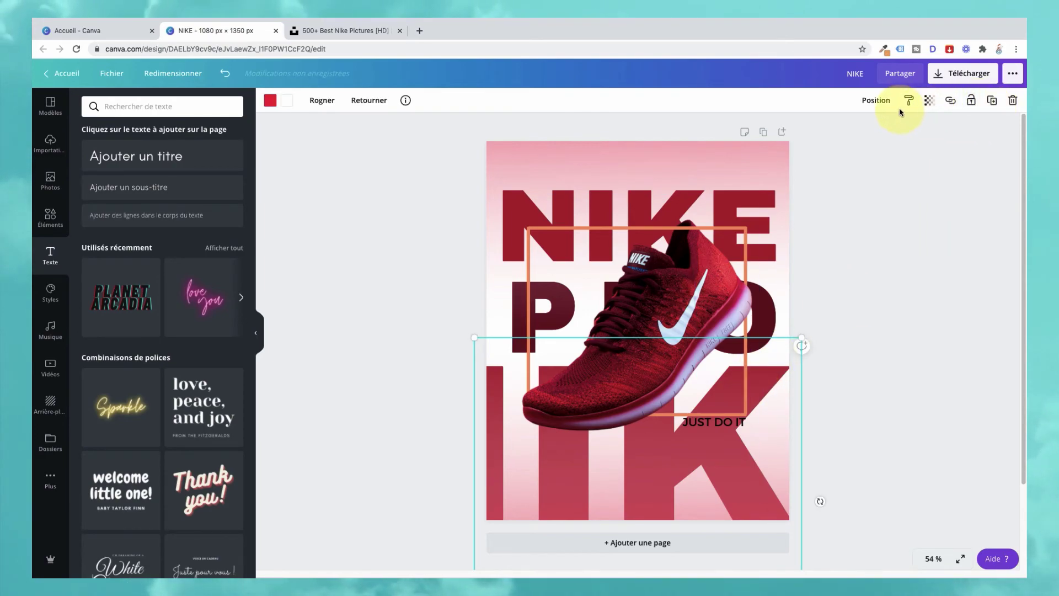
left_click_drag(474, 446, 480, 510)
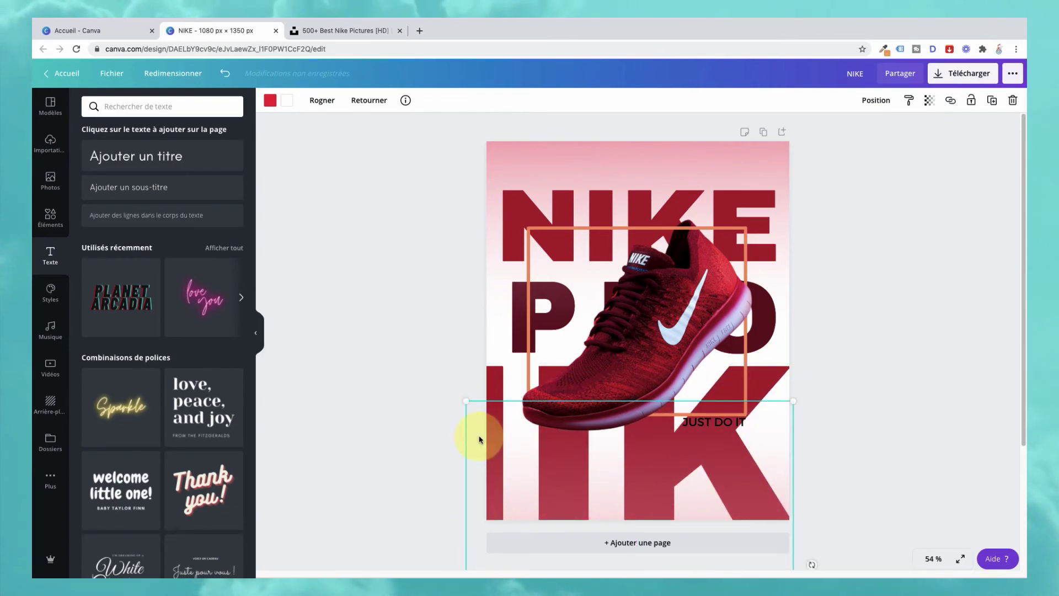
- Set the transparency of the oversized NIKE copy to 18
left_click(497, 387)
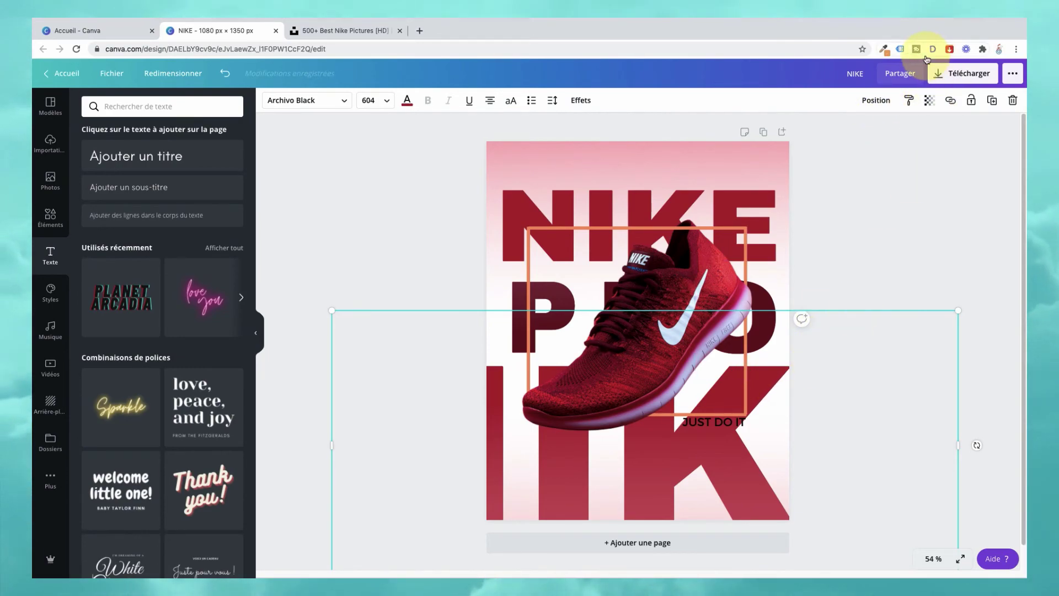
left_click(931, 103)
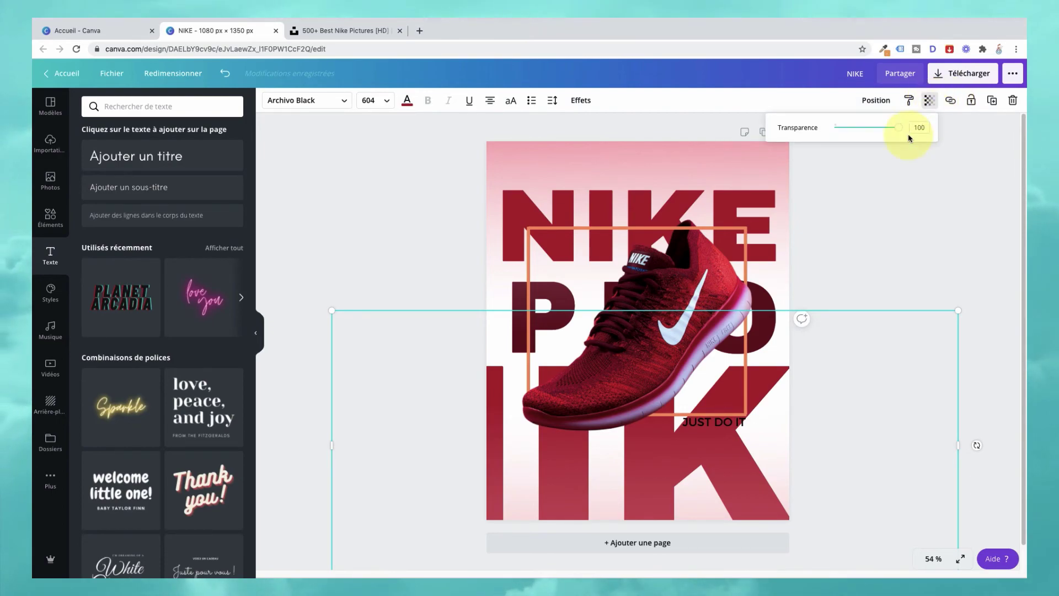
left_click_drag(898, 131, 846, 134)
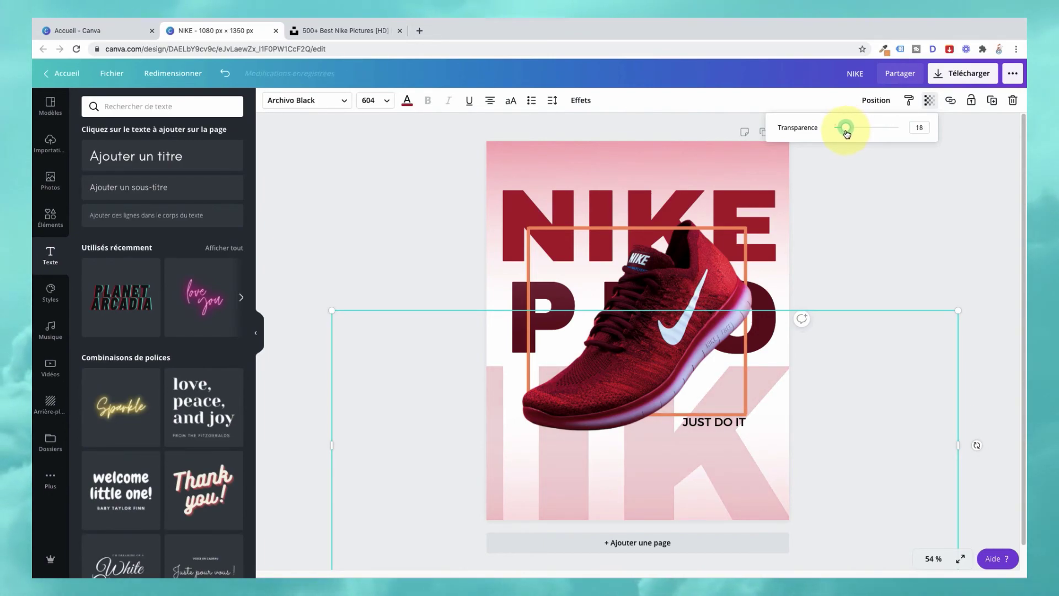
left_click(929, 259)
left_click(925, 254)
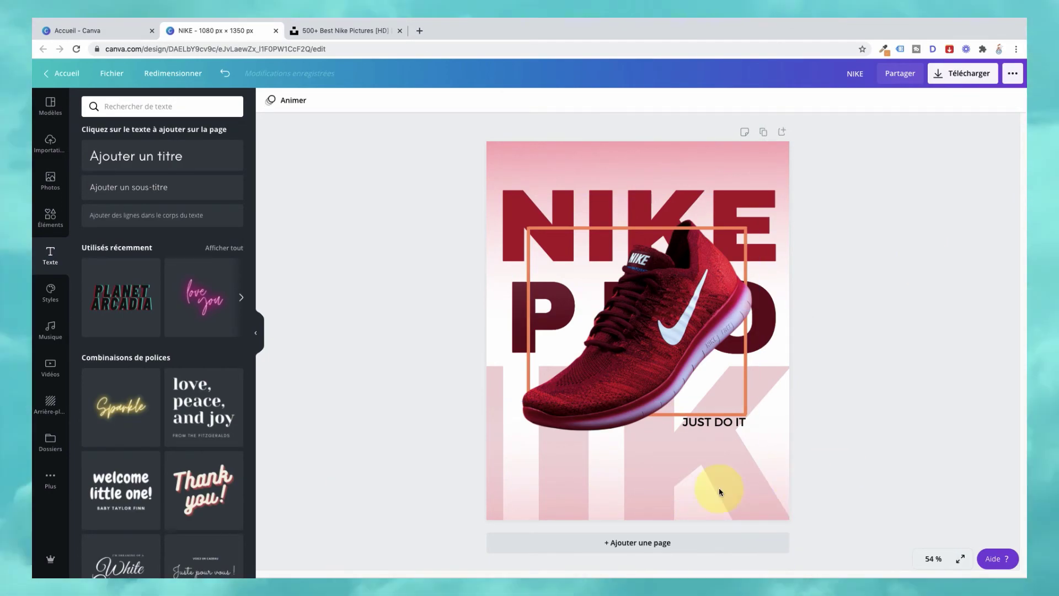
- Shift the lower gradient up and back down over the faded letters, and try bringing the letter O forward
left_click(771, 505)
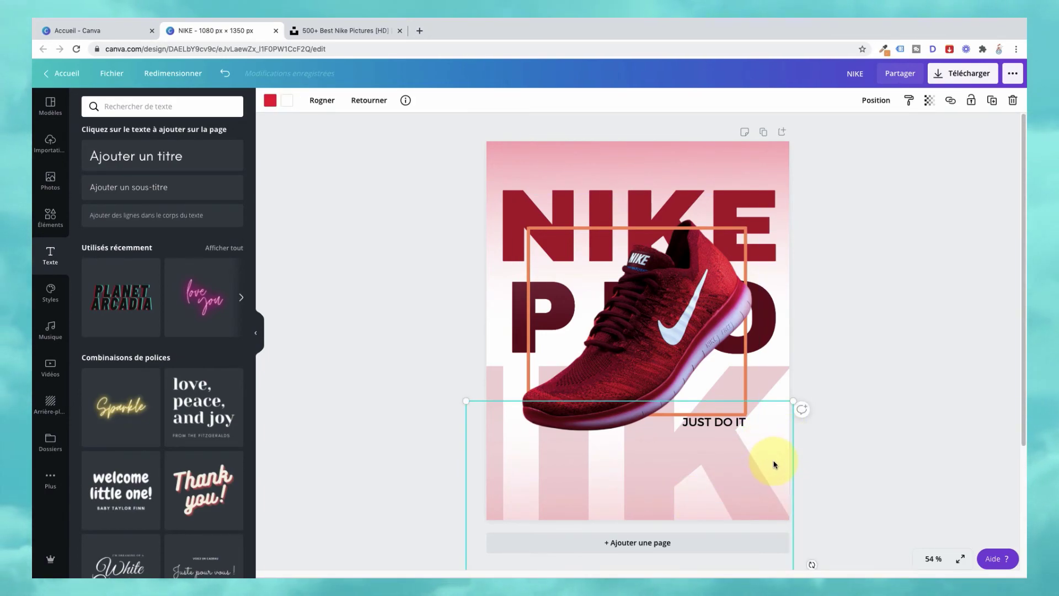
left_click_drag(775, 448, 778, 420)
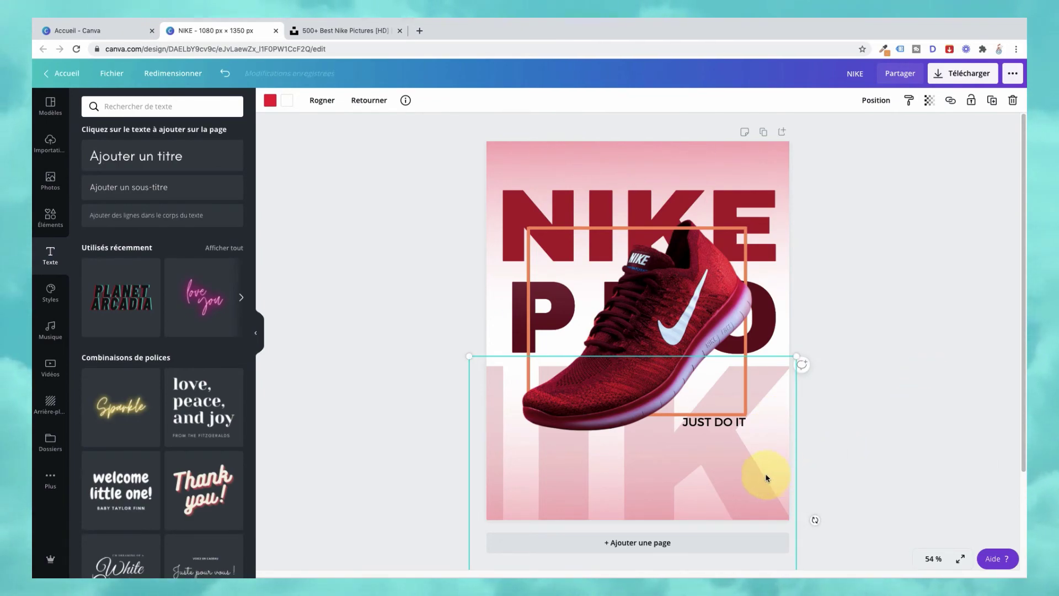
left_click_drag(772, 458, 771, 508)
left_click(768, 383)
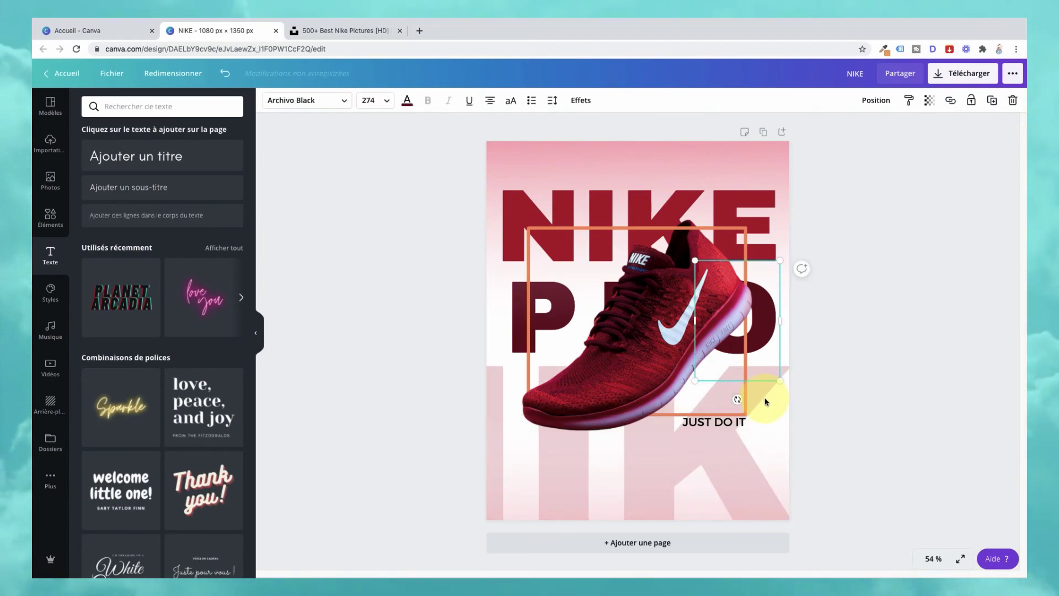
key("super+bracketright")
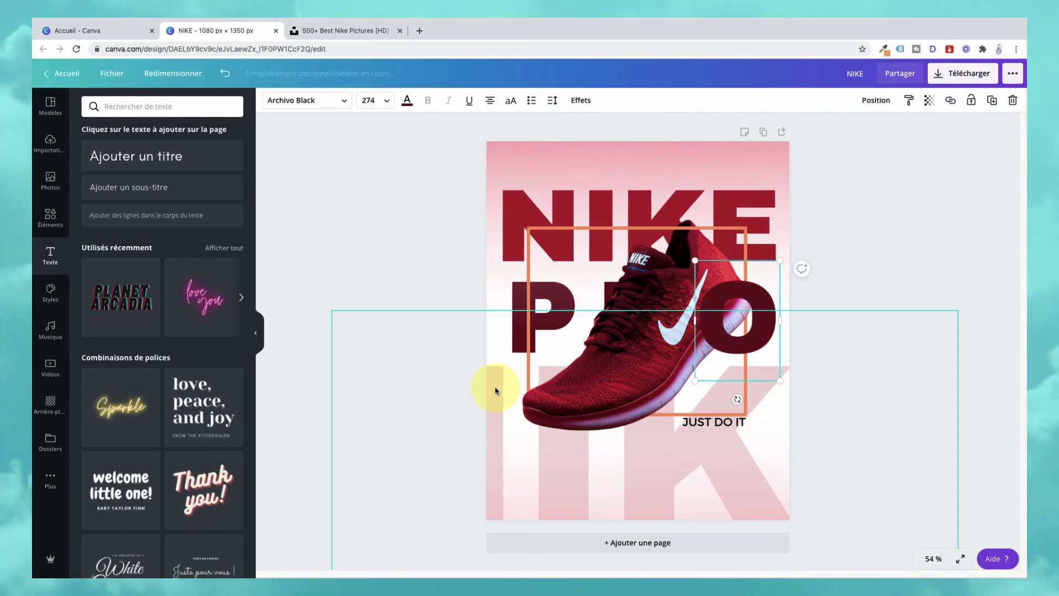
- Set the transparency of the oversized NIKE copy to 27
left_click(495, 391)
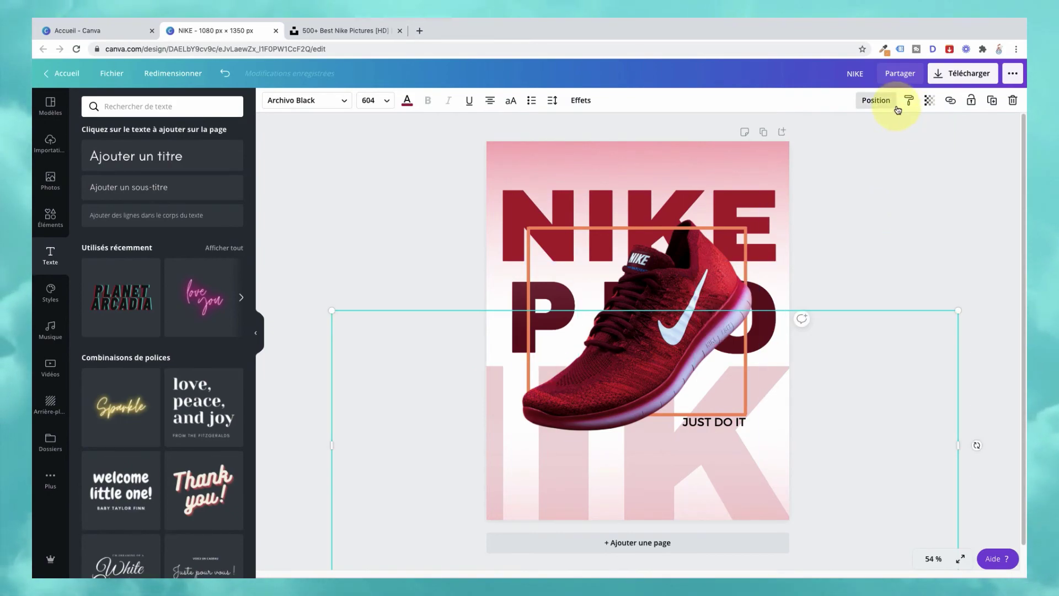
left_click(930, 100)
left_click_drag(898, 127, 852, 131)
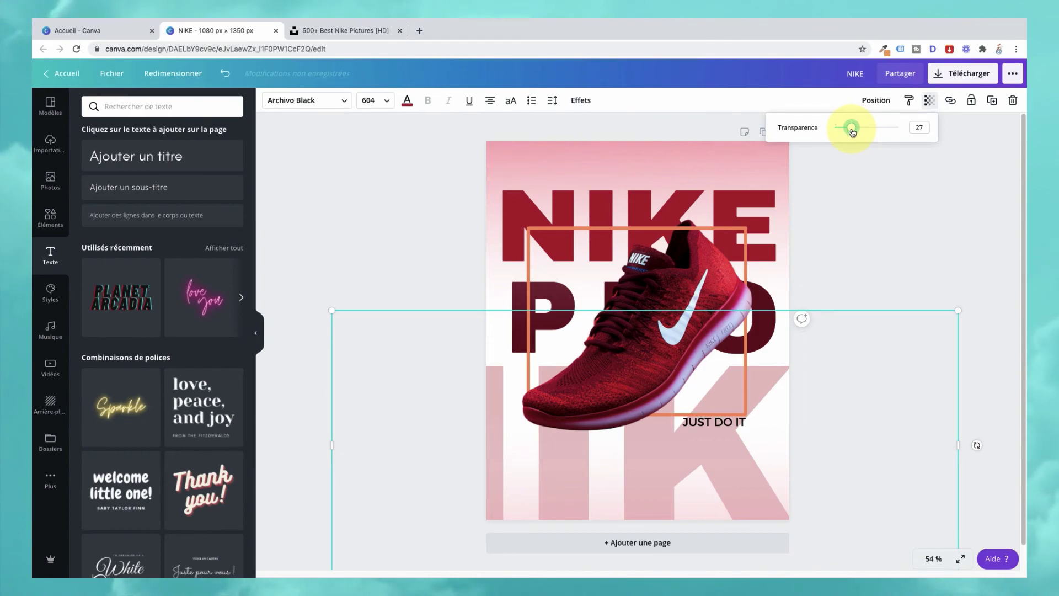
left_click(857, 209)
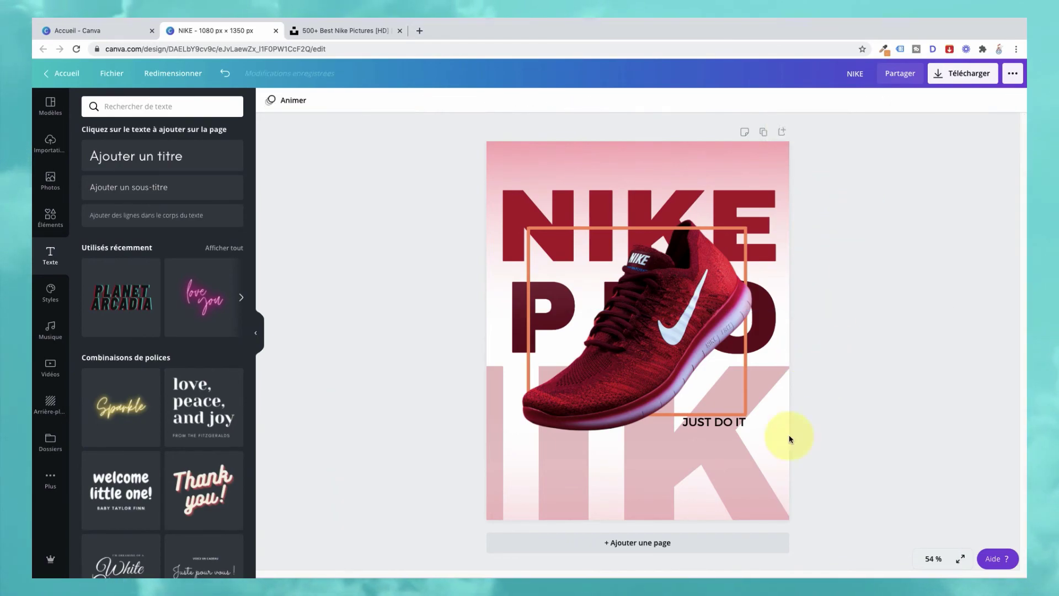
- Move the lower red gradient up so it covers the faded NIKE letters and starts at the middle of PRO
left_click(752, 495)
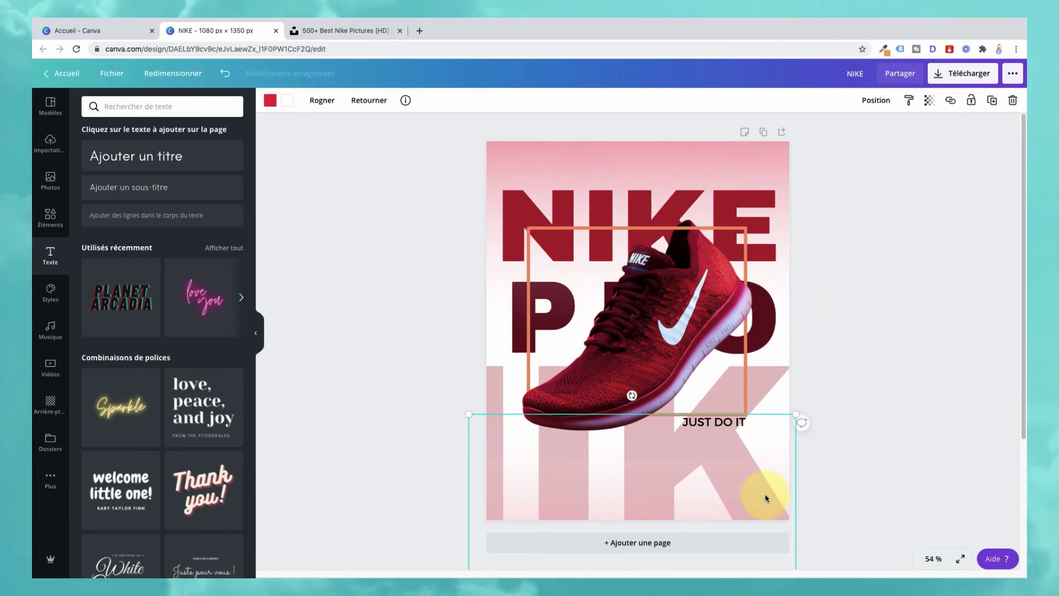
left_click_drag(751, 490, 752, 458)
left_click_drag(753, 461, 764, 391)
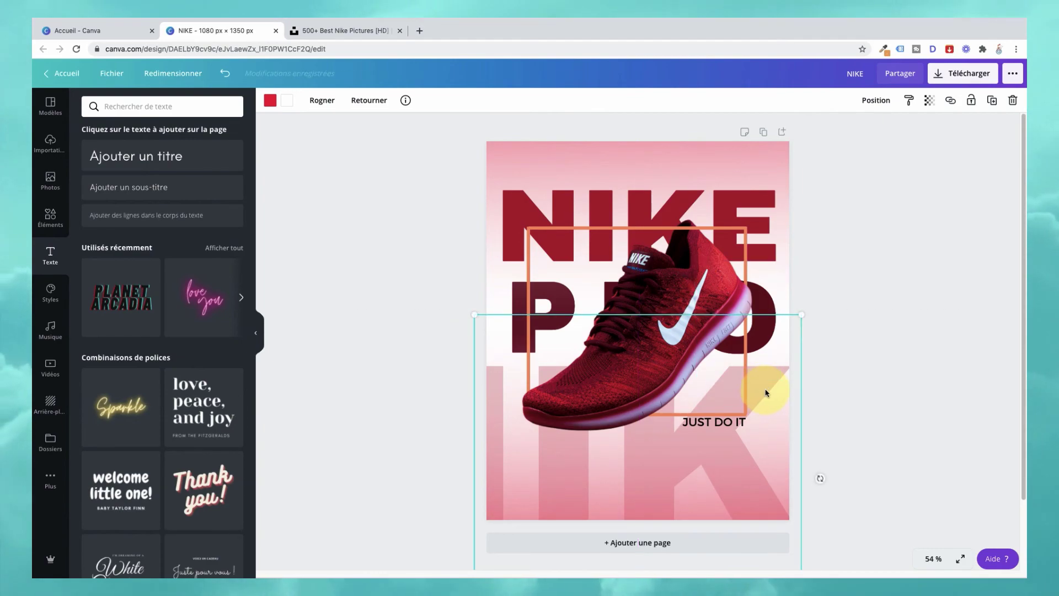
left_click(888, 313)
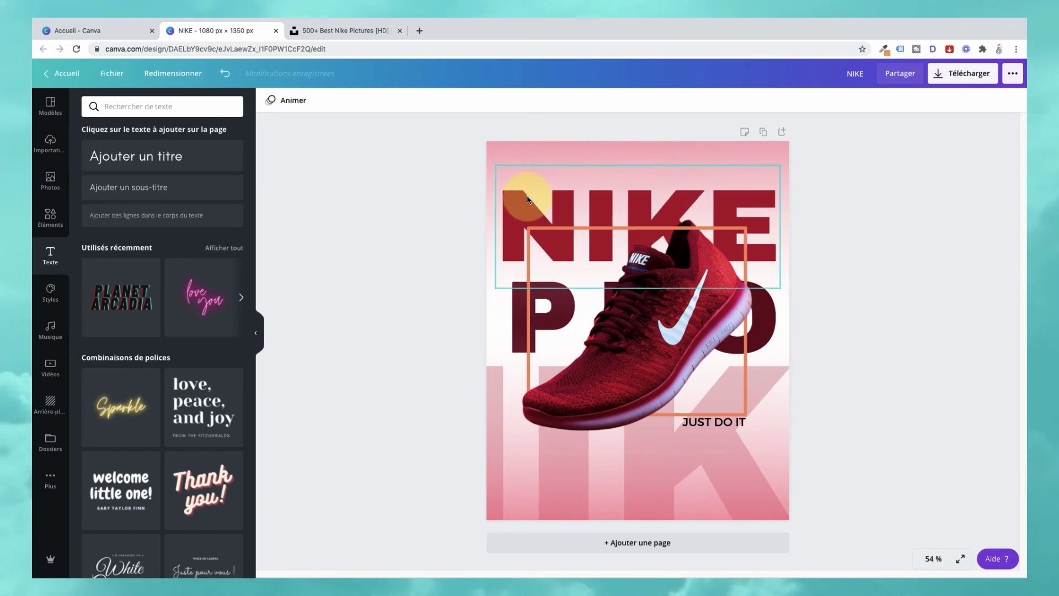
- Duplicate the main NIKE text, enlarge the copy to font size 557 and place it partly beyond the page's upper edge
left_click(529, 196)
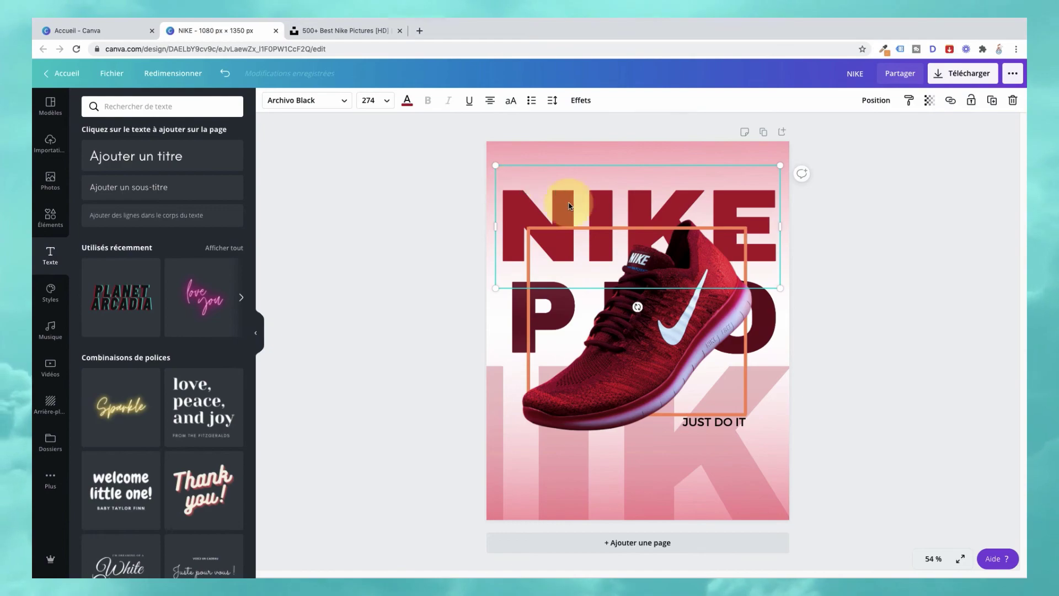
left_click(991, 102)
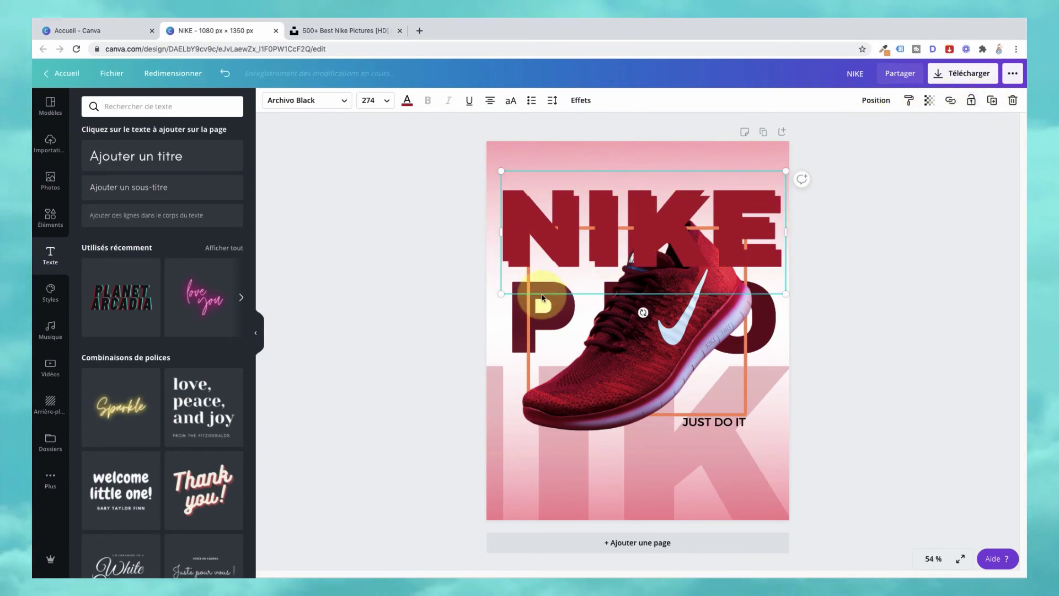
left_click_drag(503, 292, 367, 352)
left_click_drag(784, 168, 944, 108)
left_click_drag(668, 270, 641, 172)
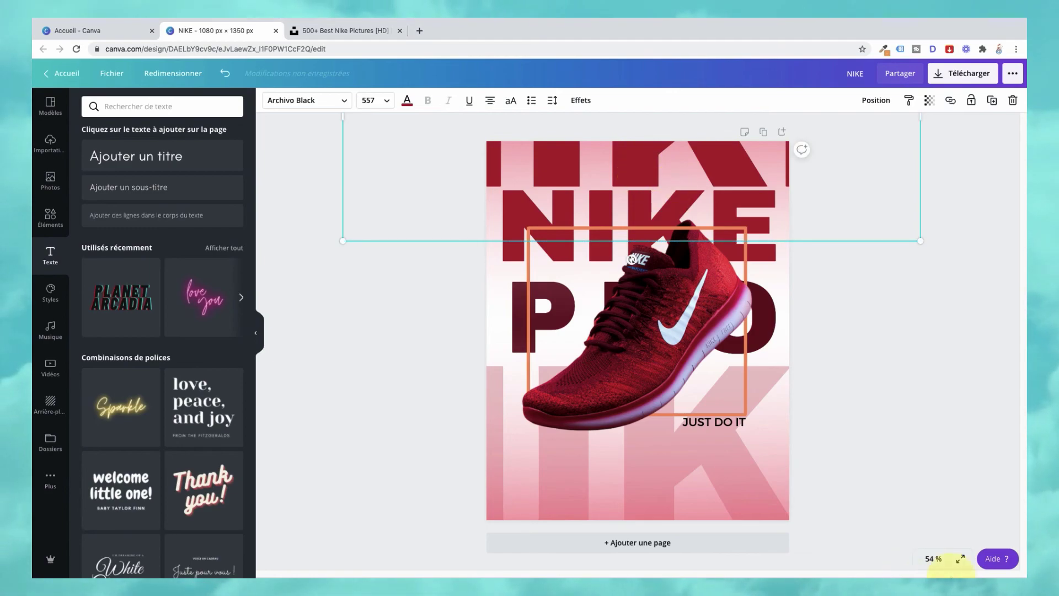
- Set the transparency of the oversized NIKE copy at the page's upper edge to 8
left_click(932, 559)
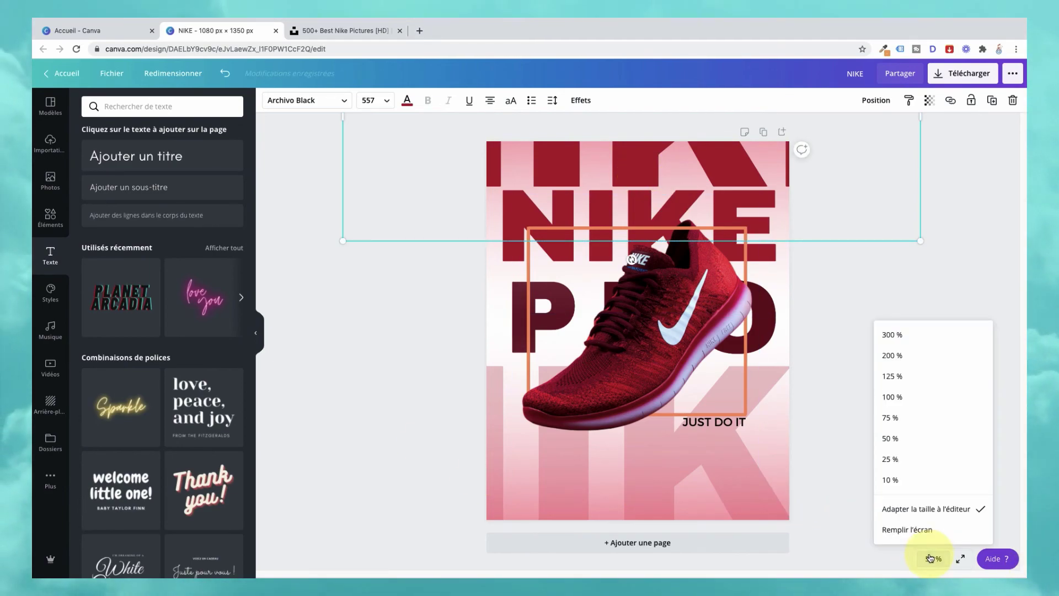
left_click(895, 460)
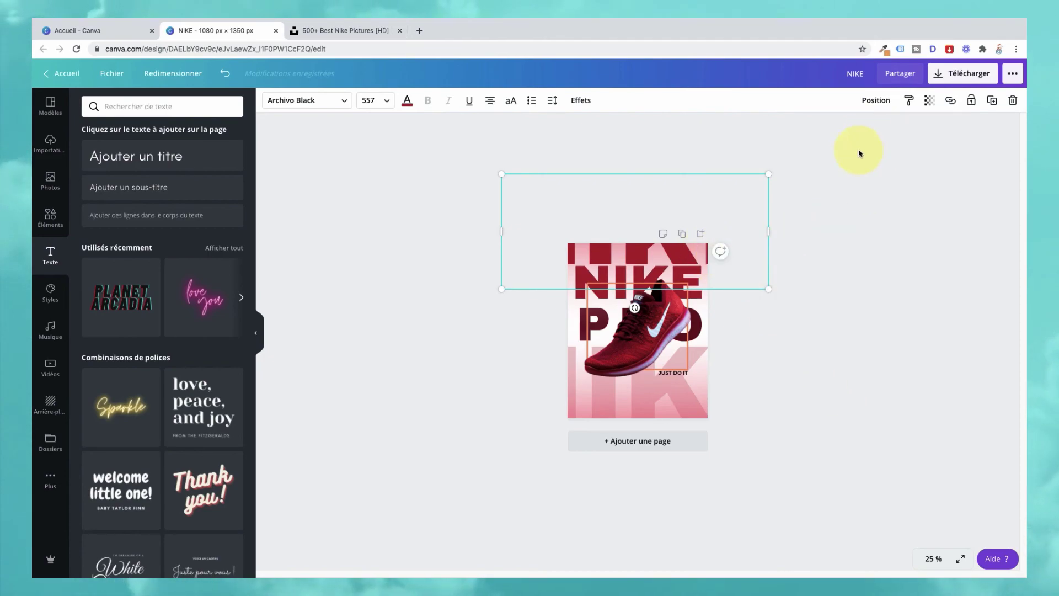
left_click(876, 100)
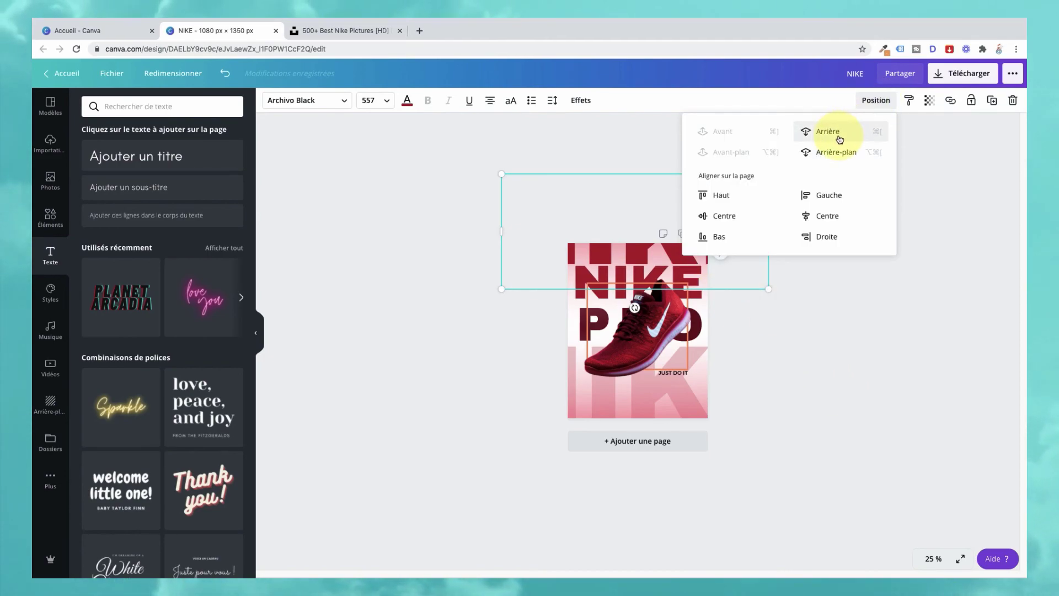
left_click(942, 149)
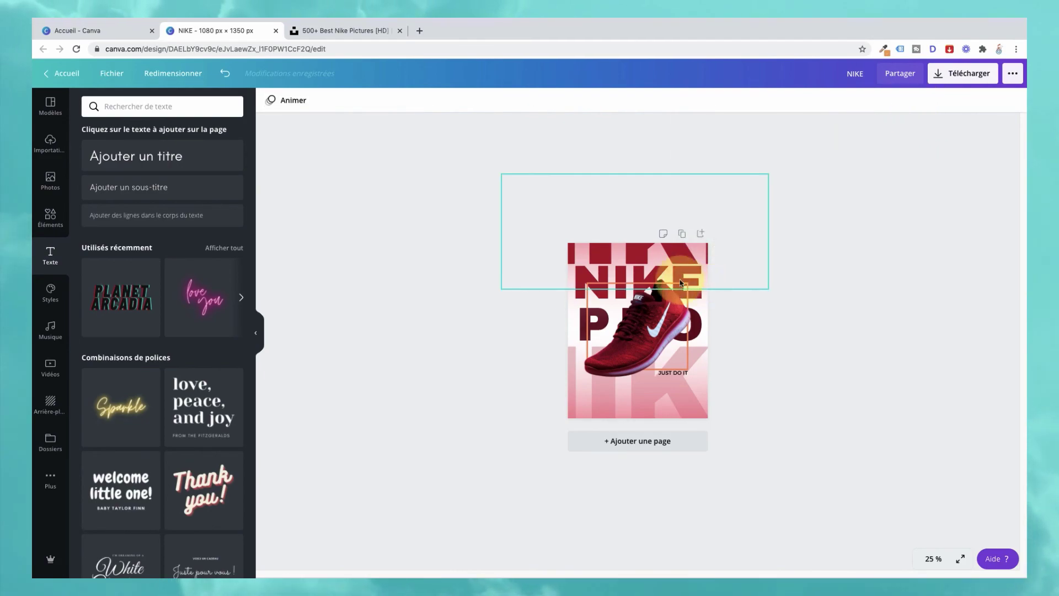
left_click(687, 286)
left_click(930, 101)
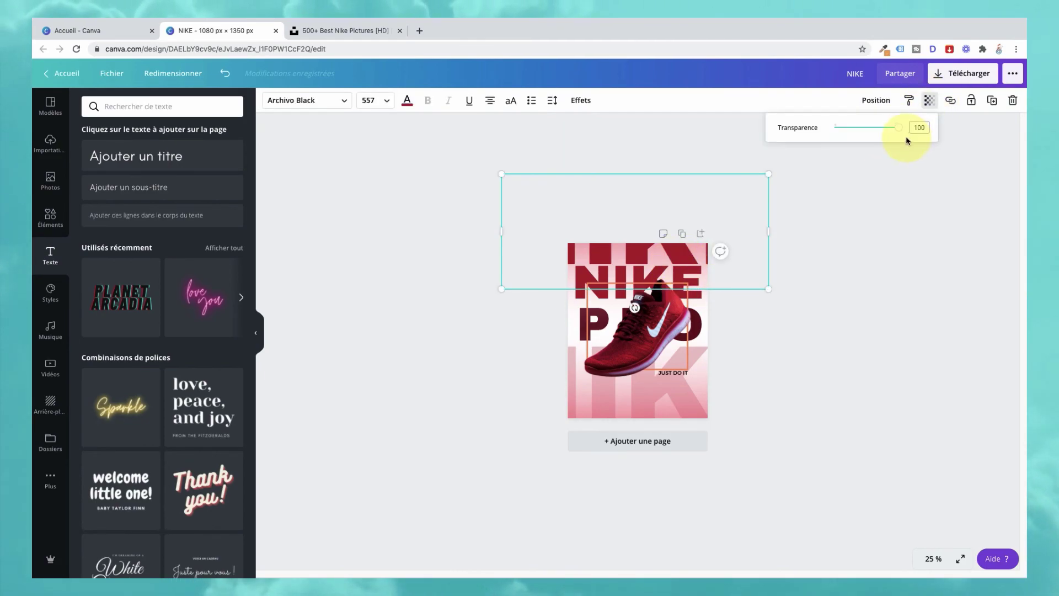
left_click_drag(899, 128, 842, 129)
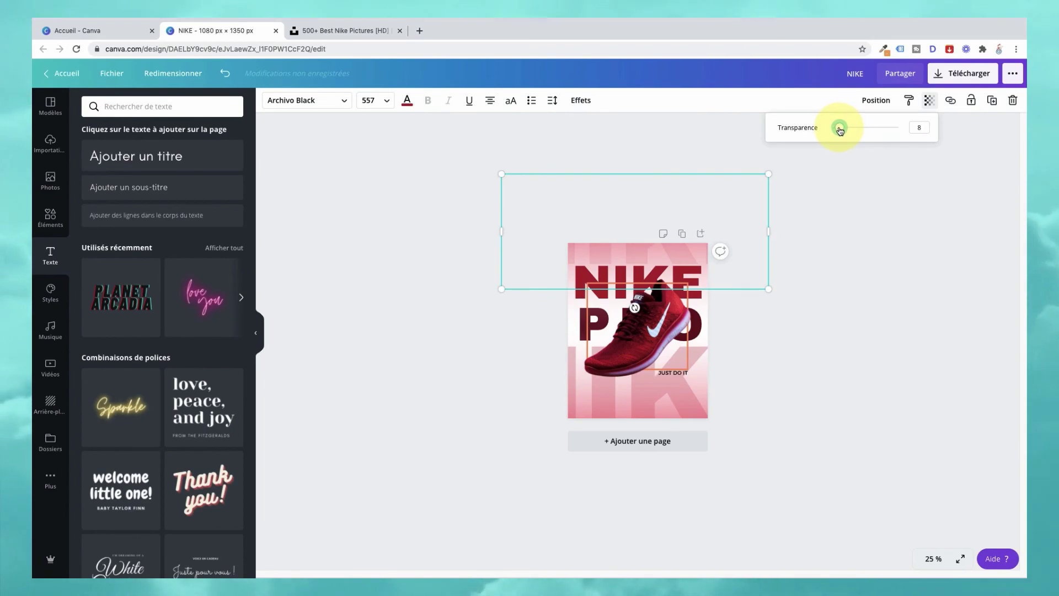
left_click_drag(840, 131, 840, 129)
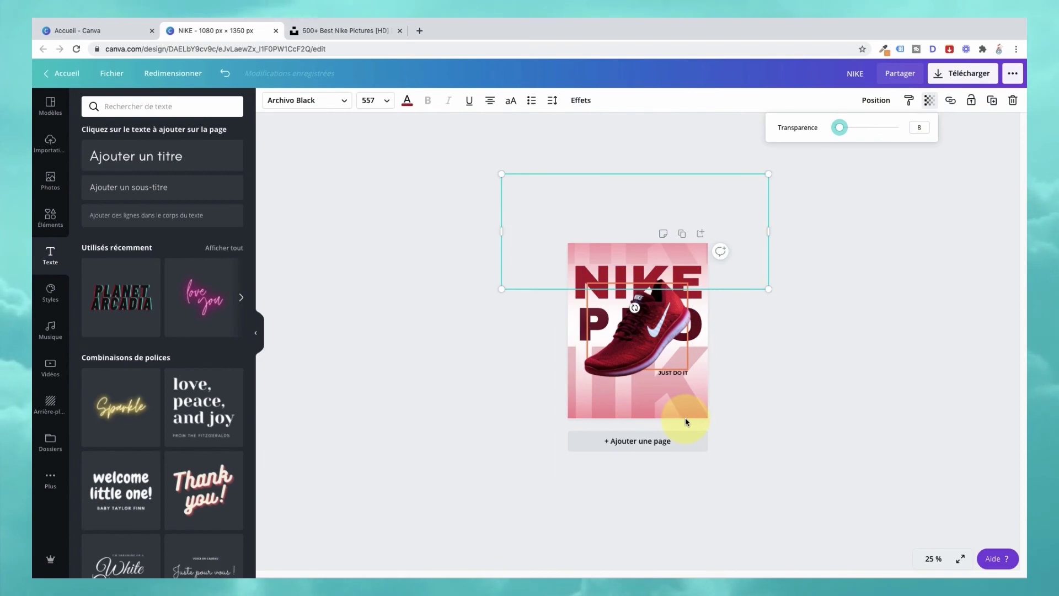
left_click(839, 281)
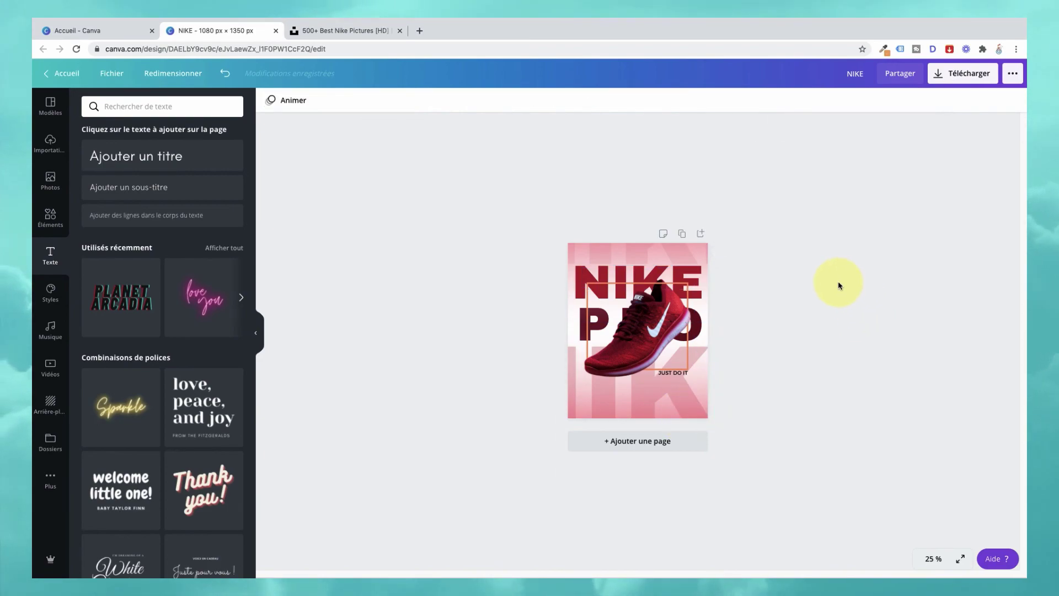
- Send the faded NIKE copy at the page's upper edge two levels backward, behind the overlapping elements
left_click(657, 256)
left_click(876, 99)
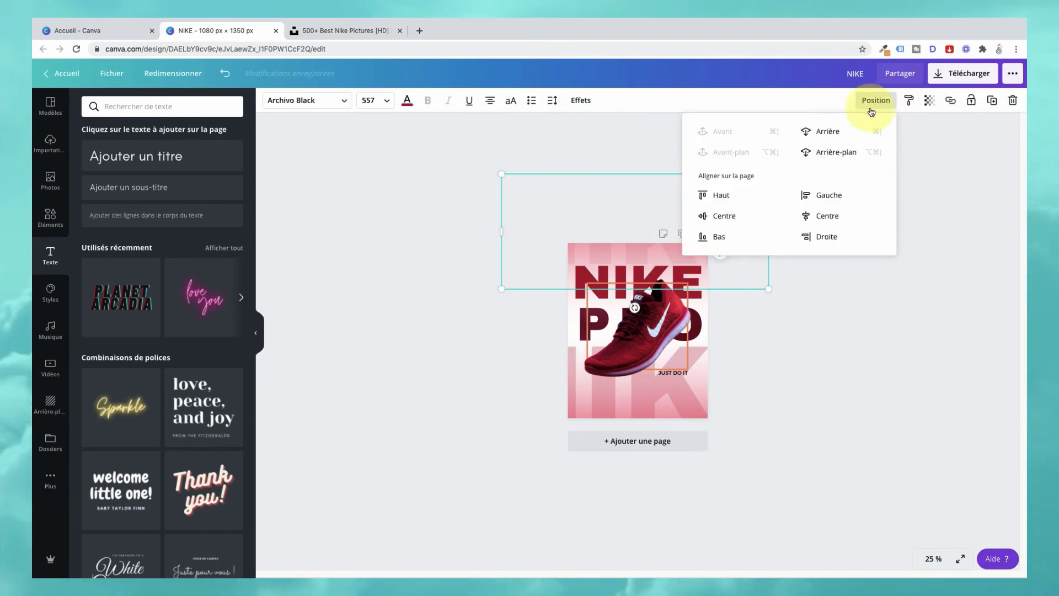
left_click(838, 131)
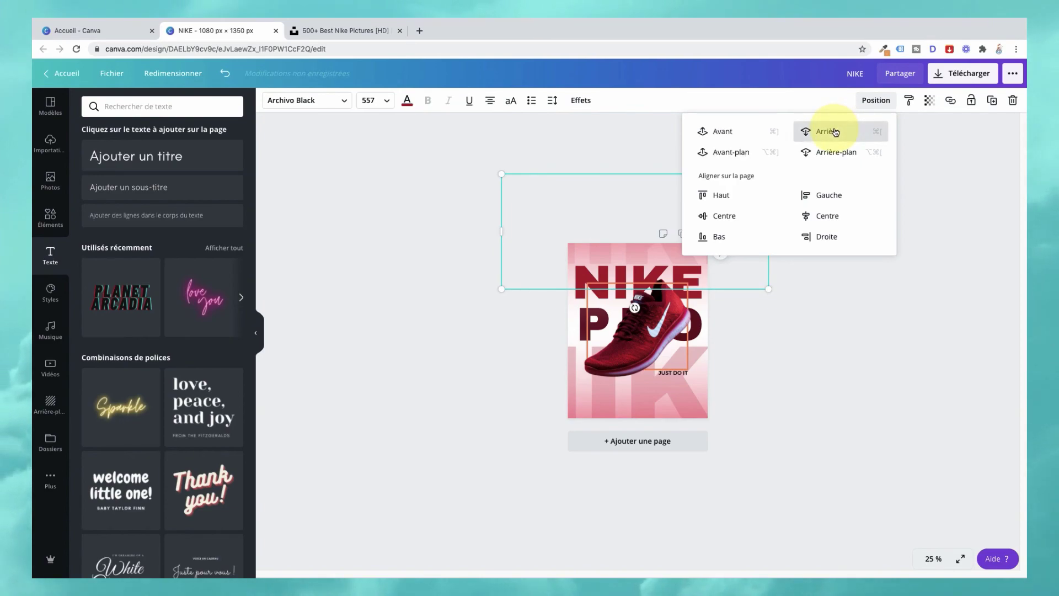
left_click(836, 131)
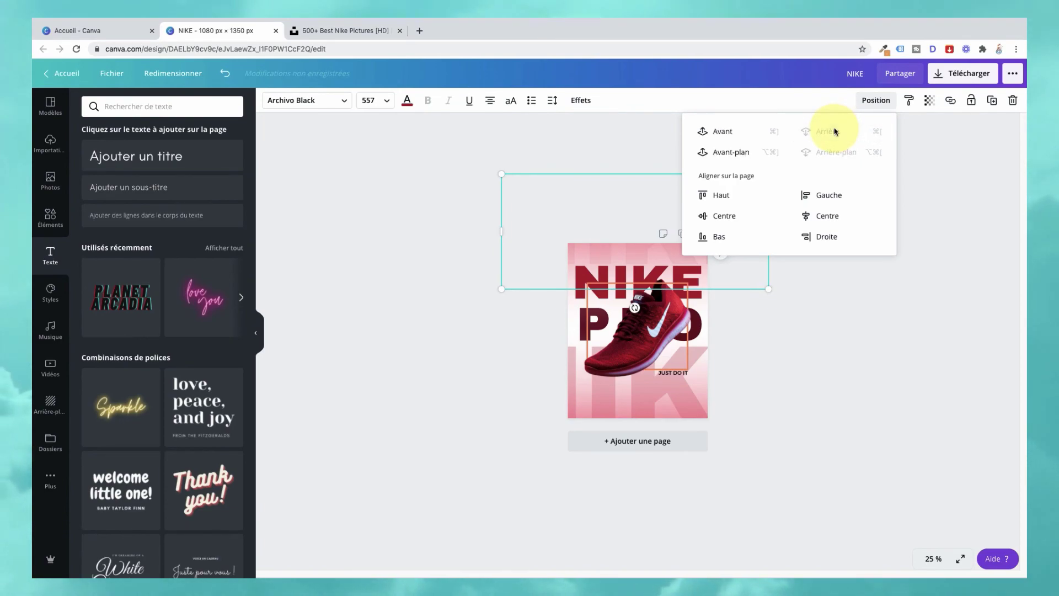
left_click(847, 367)
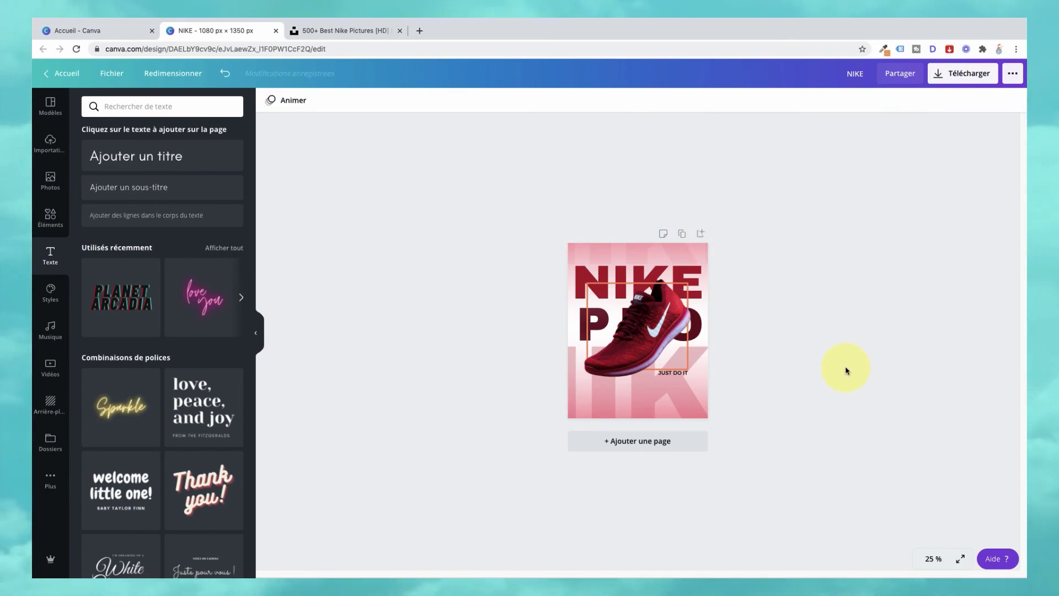
left_click(933, 558)
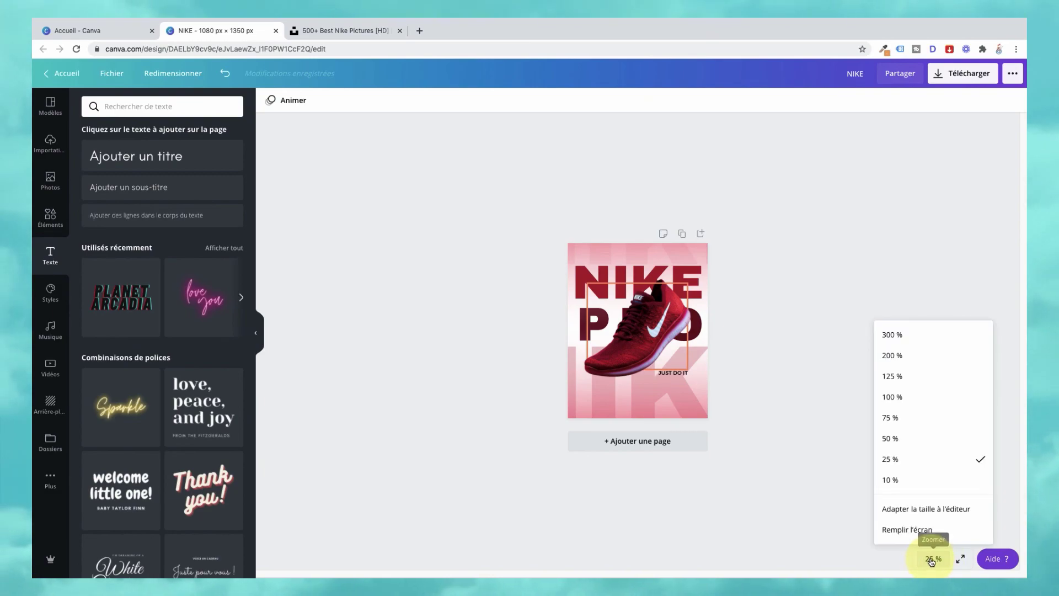
left_click(905, 438)
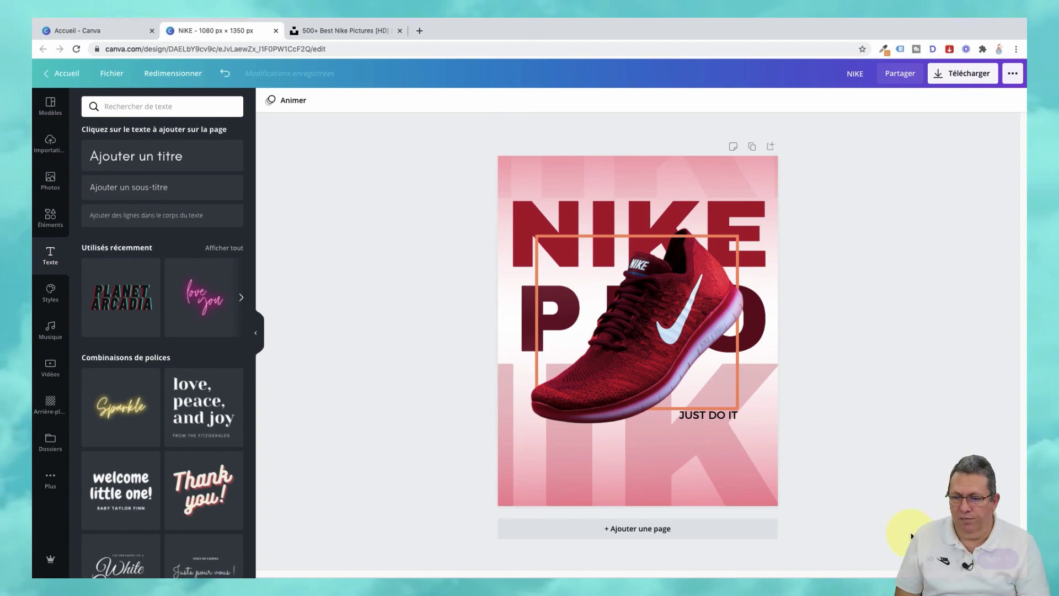
left_click(934, 558)
left_click(927, 509)
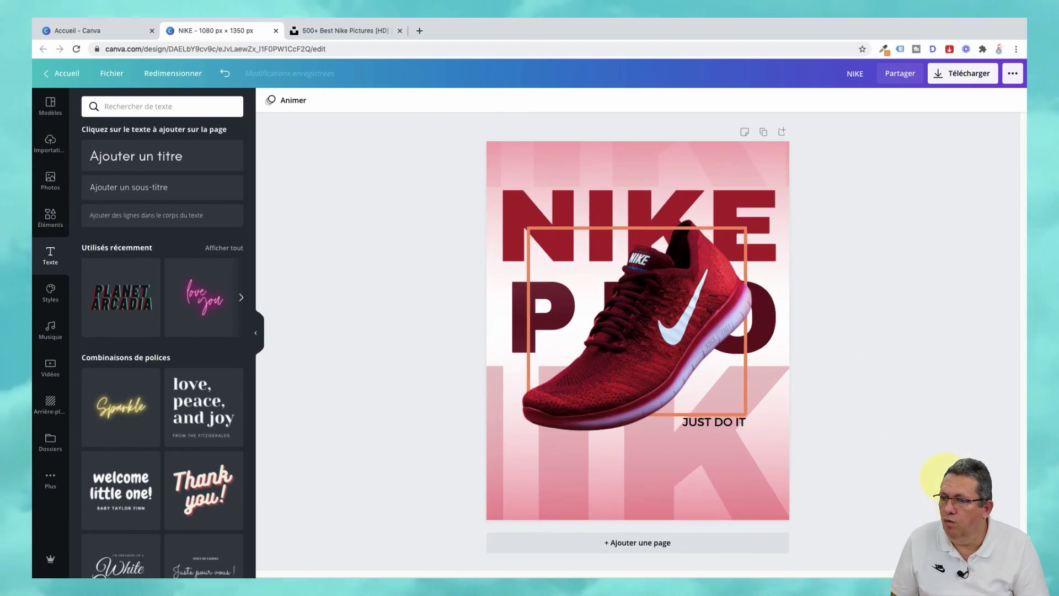